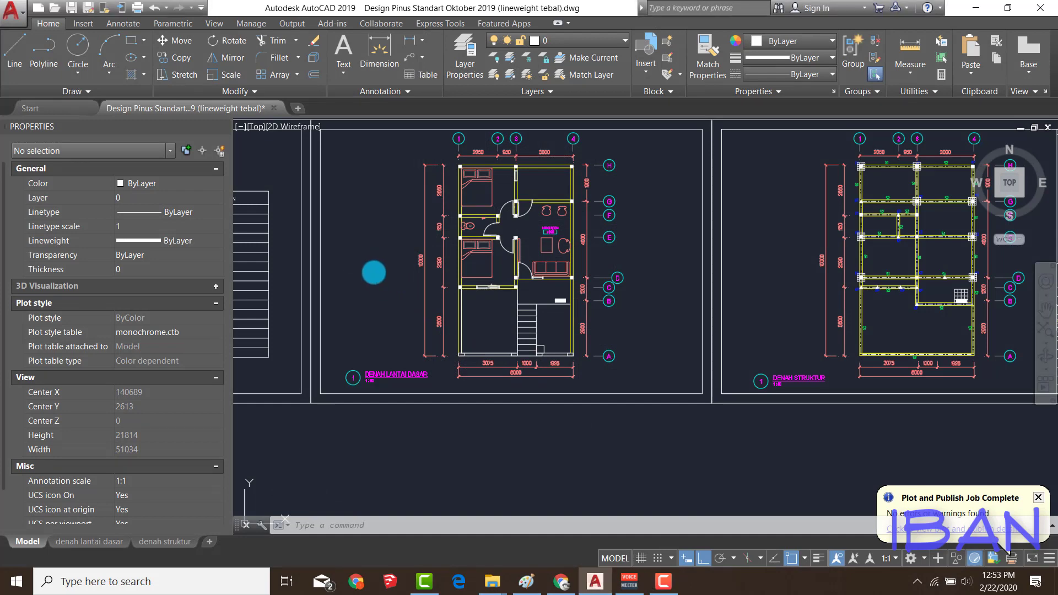
Step: Pan to the ground floor plan and start the PLOT command
left_click_drag(368, 267, 497, 308)
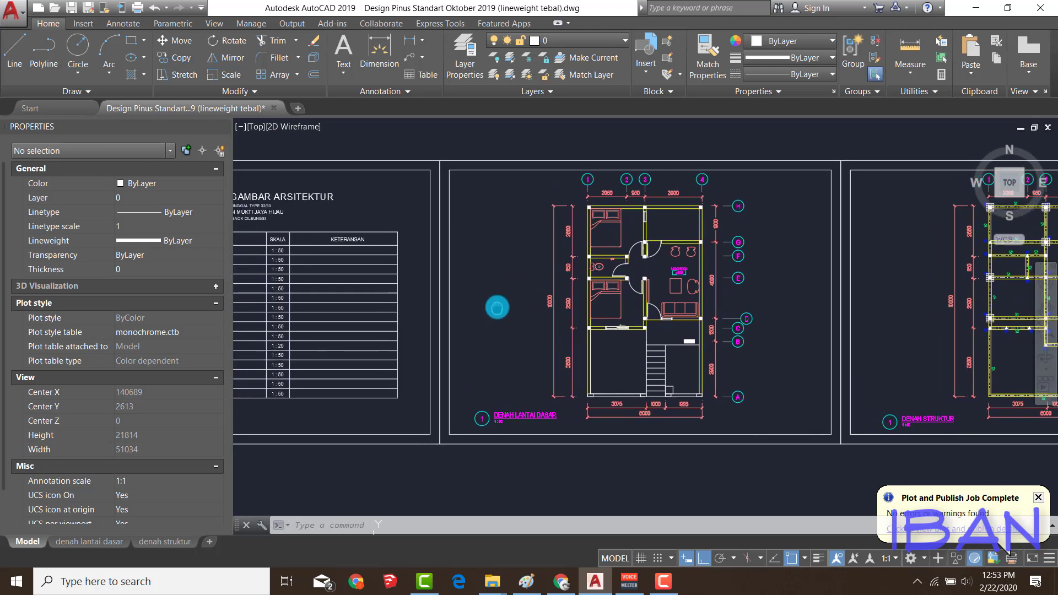
left_click_drag(498, 307, 445, 301)
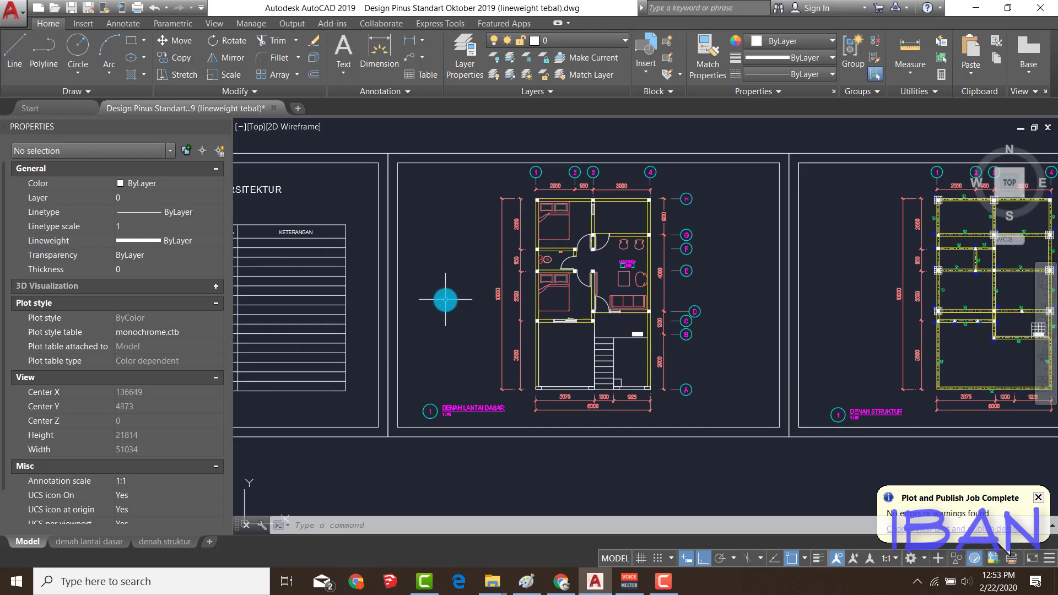
type("pl")
scroll(446, 301, "up", 2)
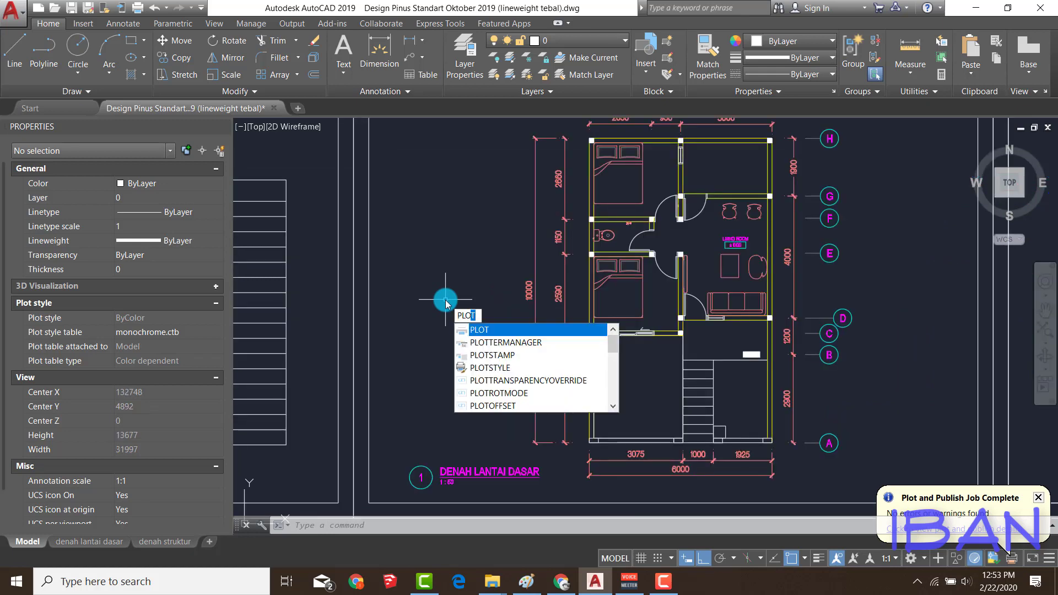
type("t")
key("Return")
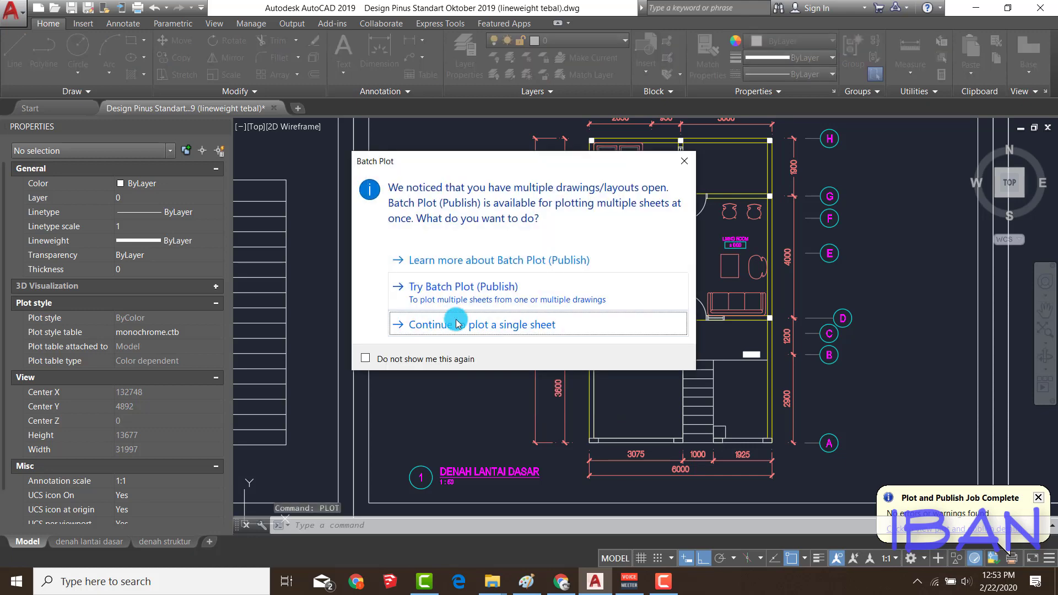
Step: Plot a single sheet using the Previous plot setup at 1:50 and save the PDF
left_click(457, 325)
left_click(388, 147)
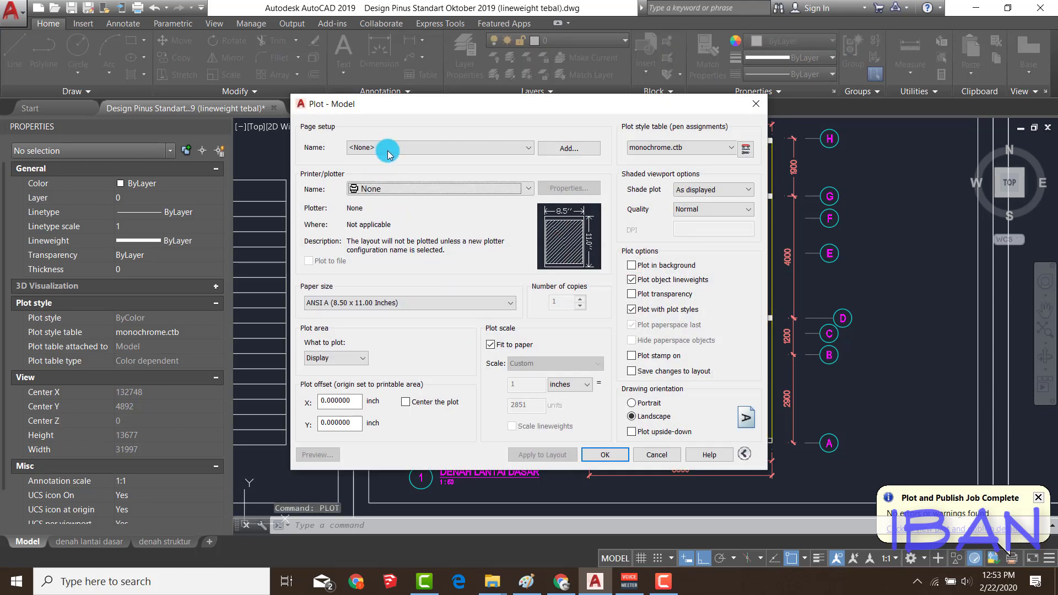
left_click(393, 170)
left_click(426, 356)
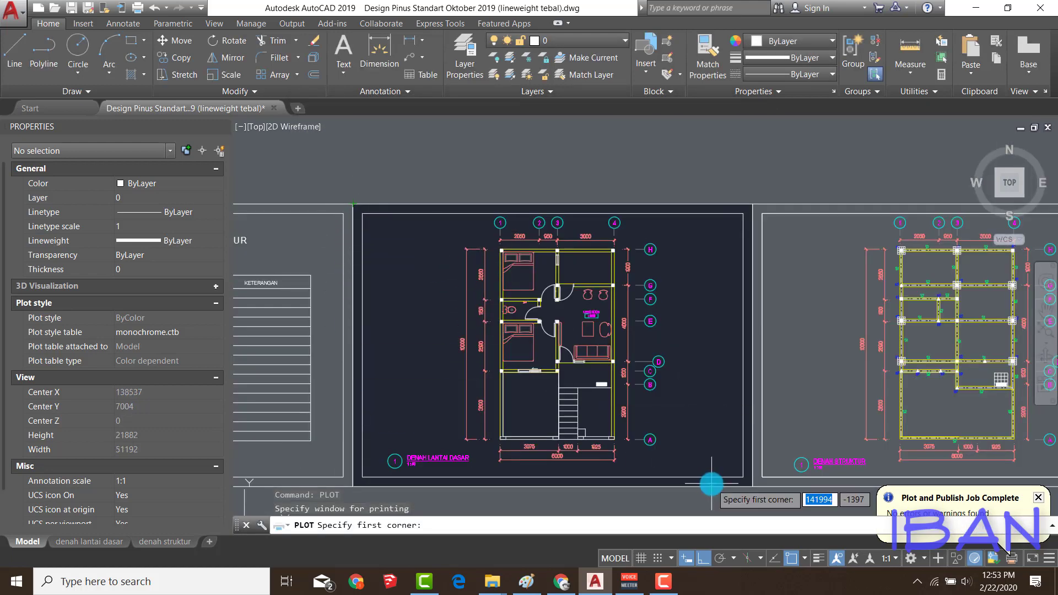
key("Escape")
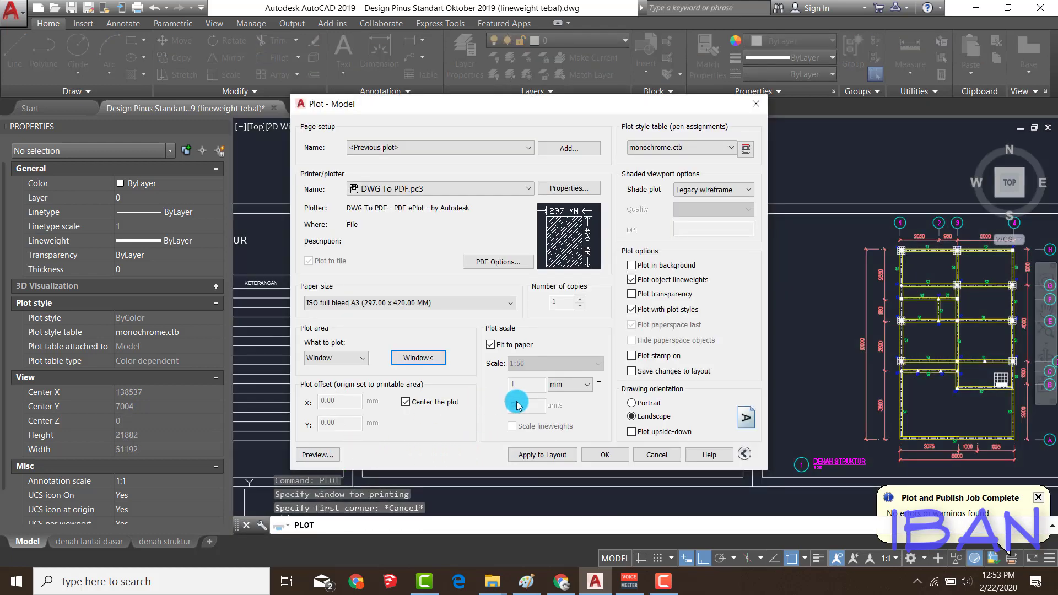
left_click_drag(535, 359, 529, 406)
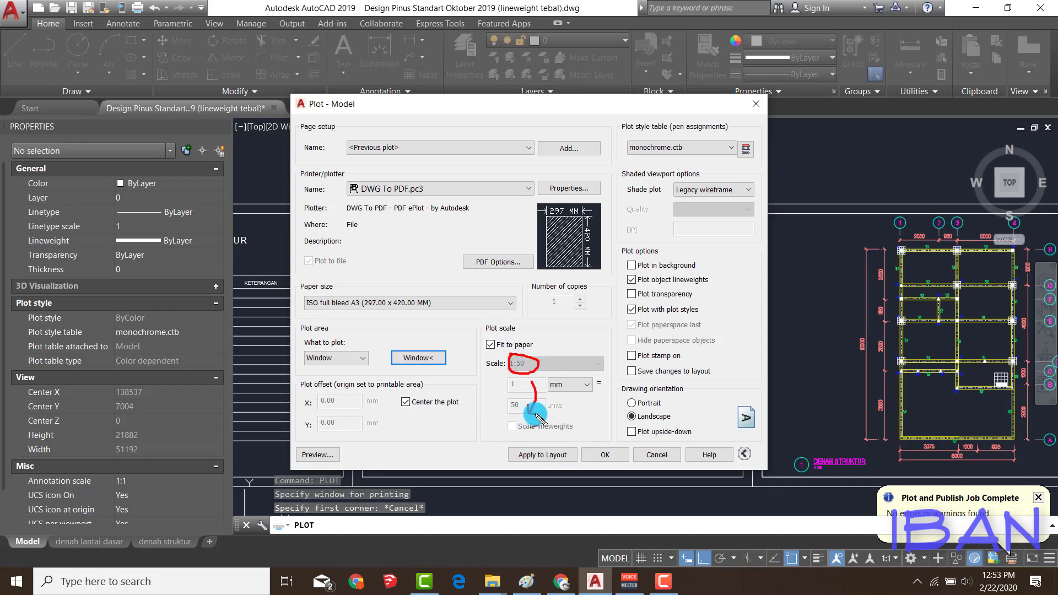
left_click(612, 456)
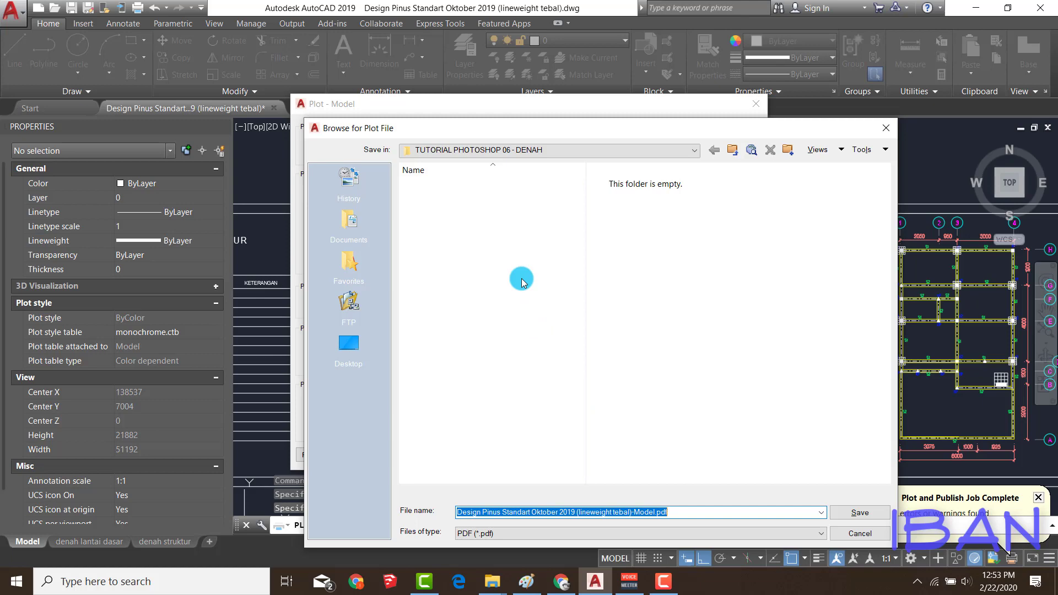
left_click(858, 512)
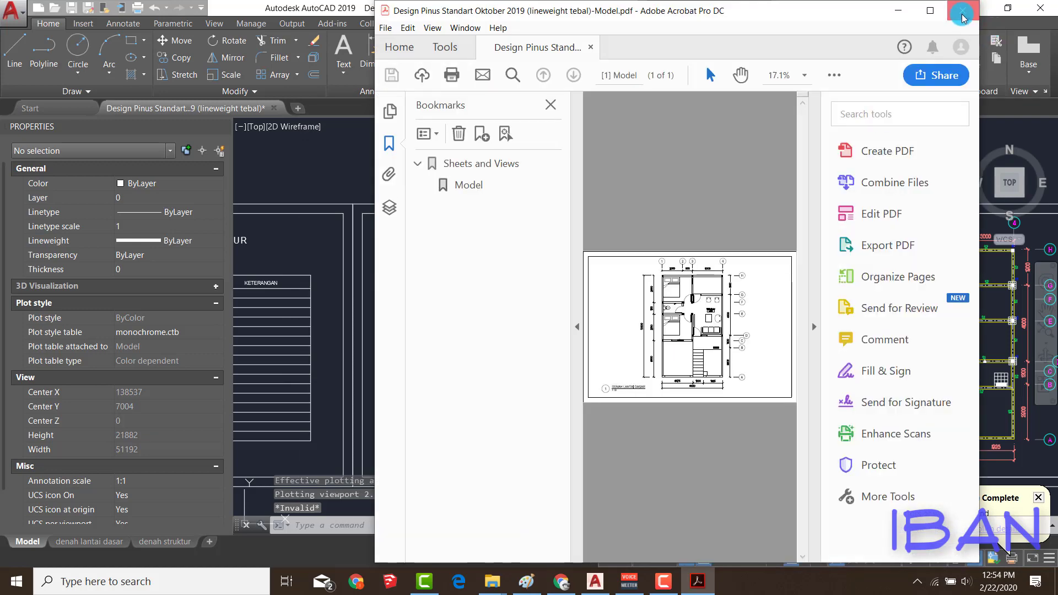
Step: Close the PDF viewer and open the plotted PDF with Photoshop
left_click(595, 581)
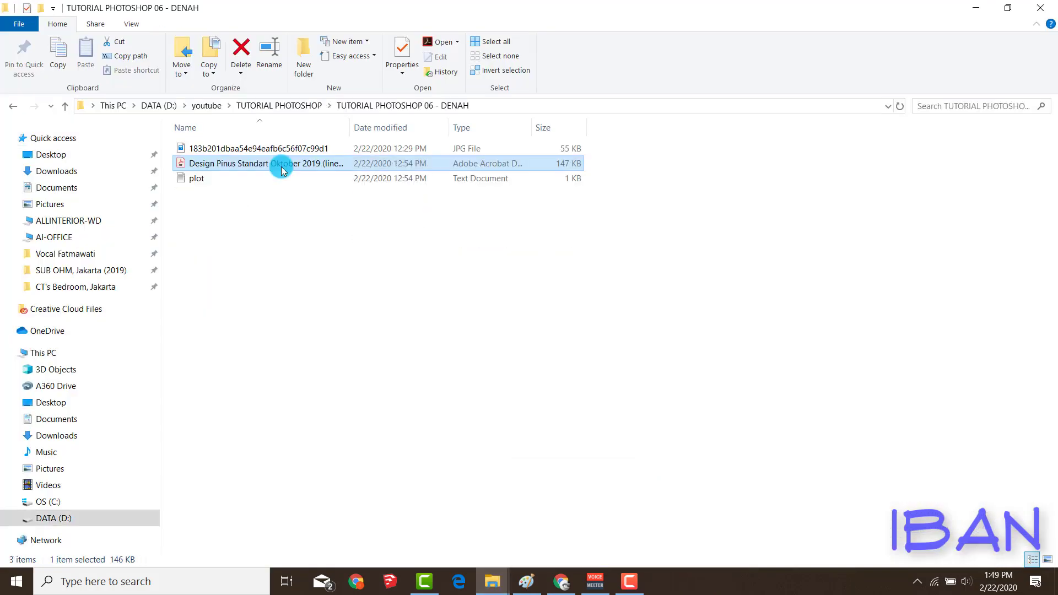
right_click(281, 170)
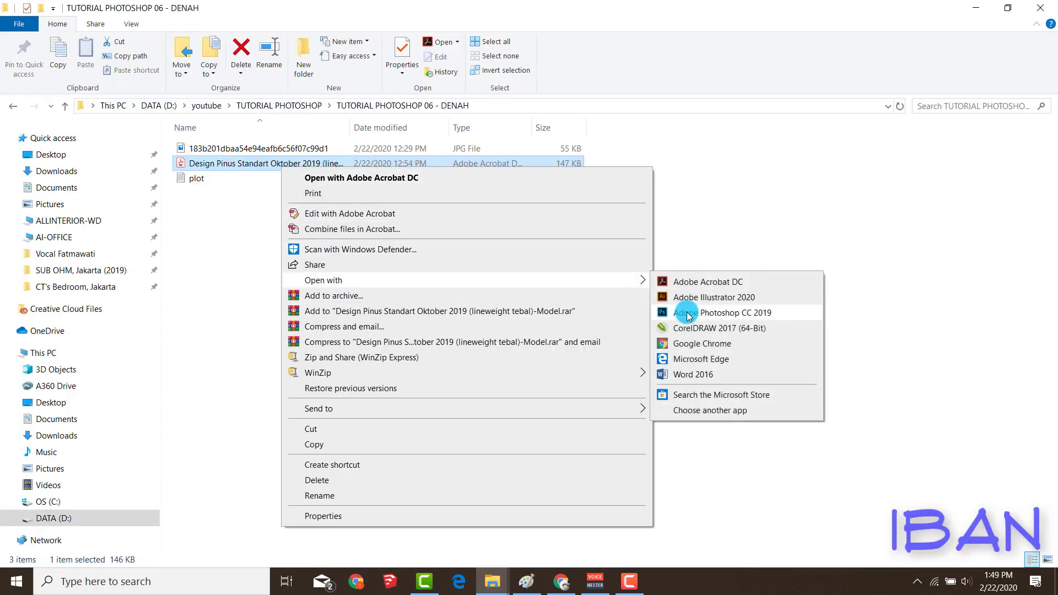
left_click(688, 313)
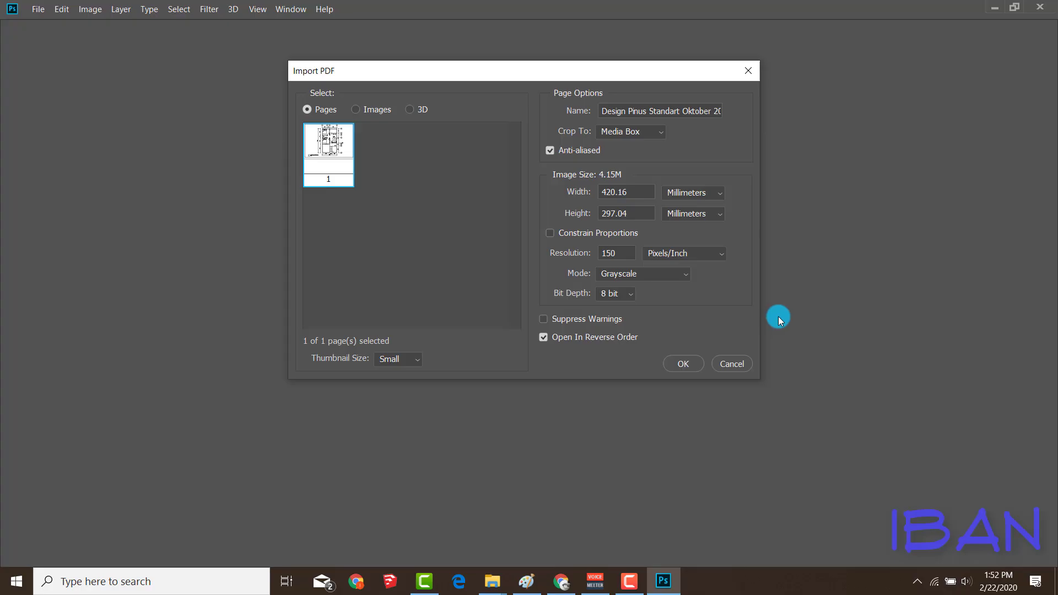
Step: Highlight the crop, colour mode, 150 resolution and page size settings in Import PDF
mouse_move(273, 59)
left_mouse_down()
mouse_move(768, 382)
mouse_move(278, 14)
left_mouse_up()
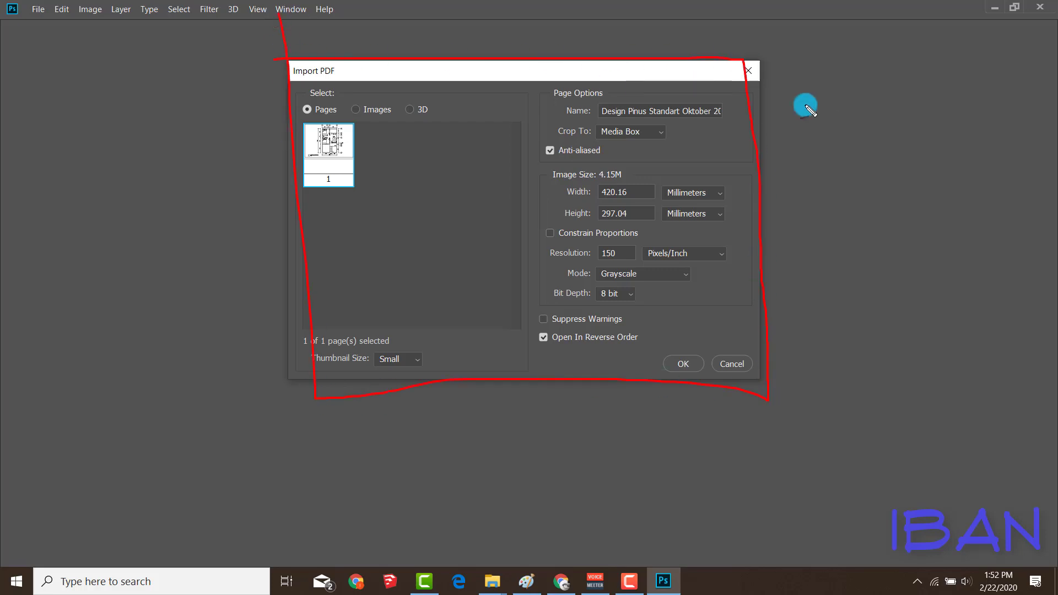
left_click_drag(671, 131, 693, 128)
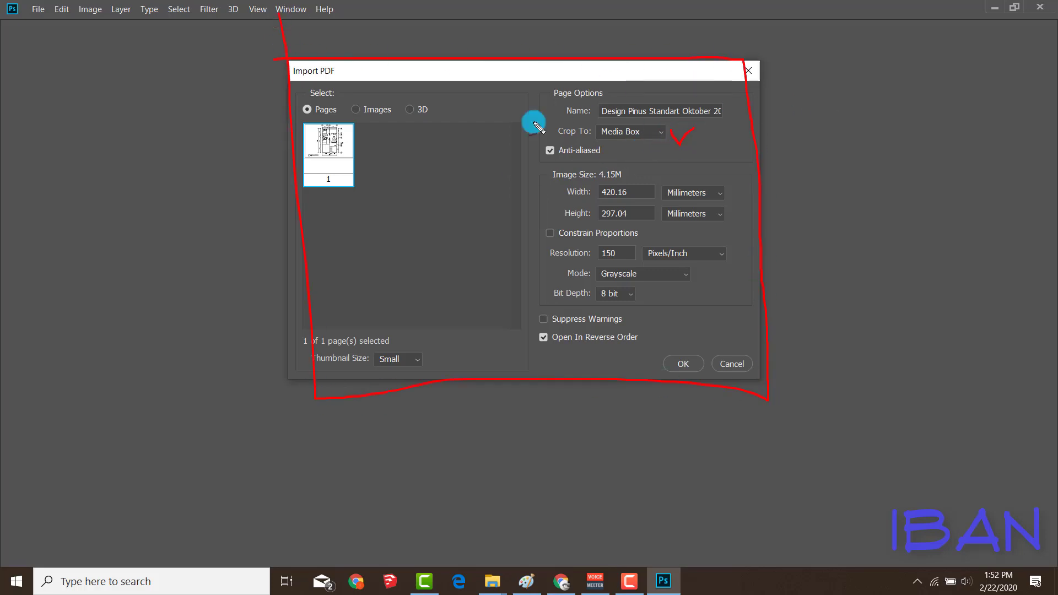
left_click_drag(682, 272, 704, 266)
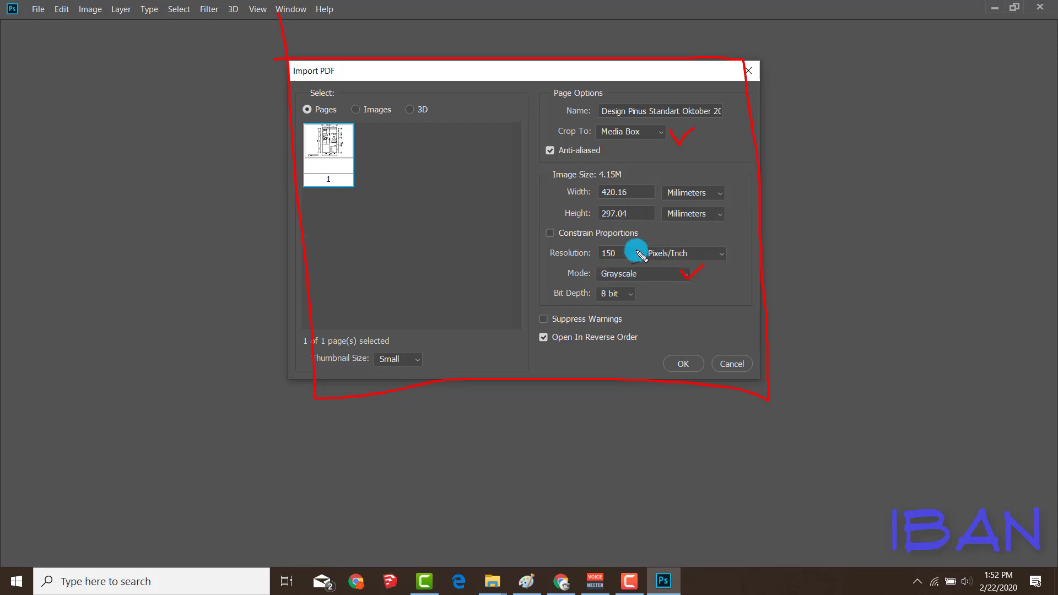
left_click_drag(612, 238, 620, 237)
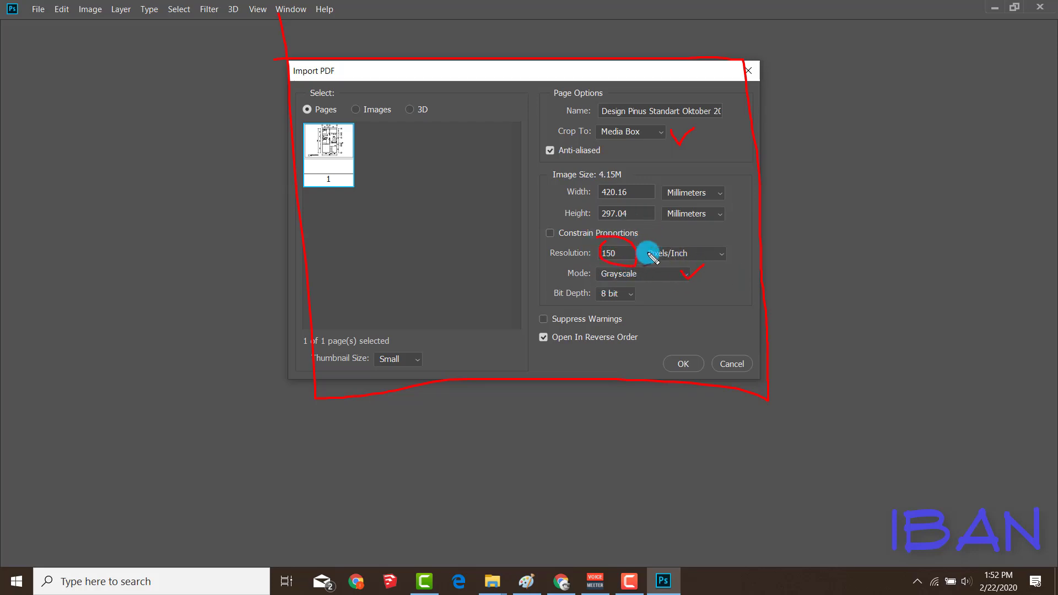
left_click_drag(598, 168, 584, 174)
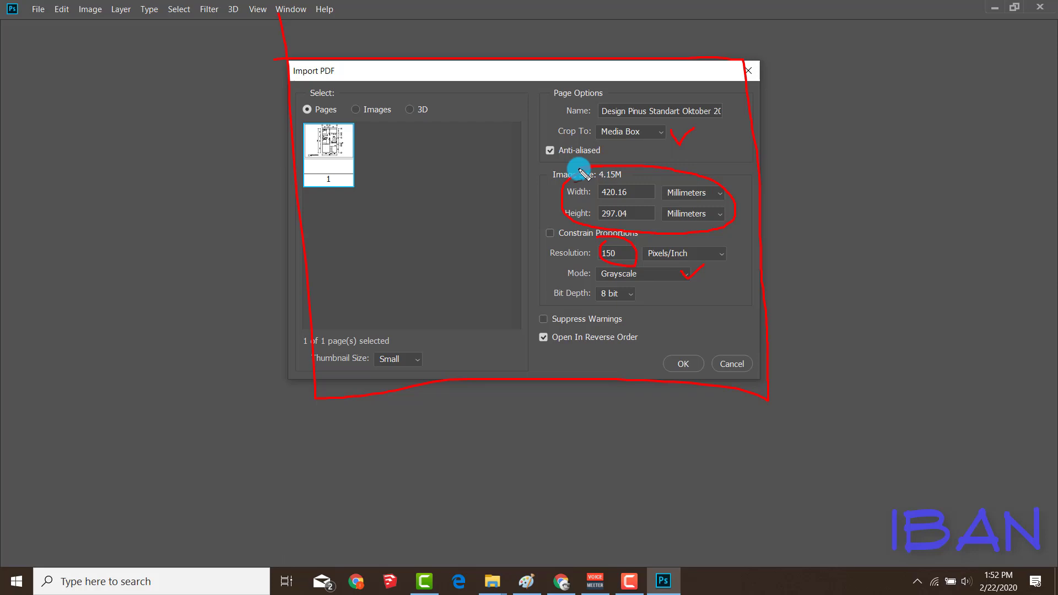
Step: Import the PDF with Media Box crop and RGB Color mode
left_click(660, 134)
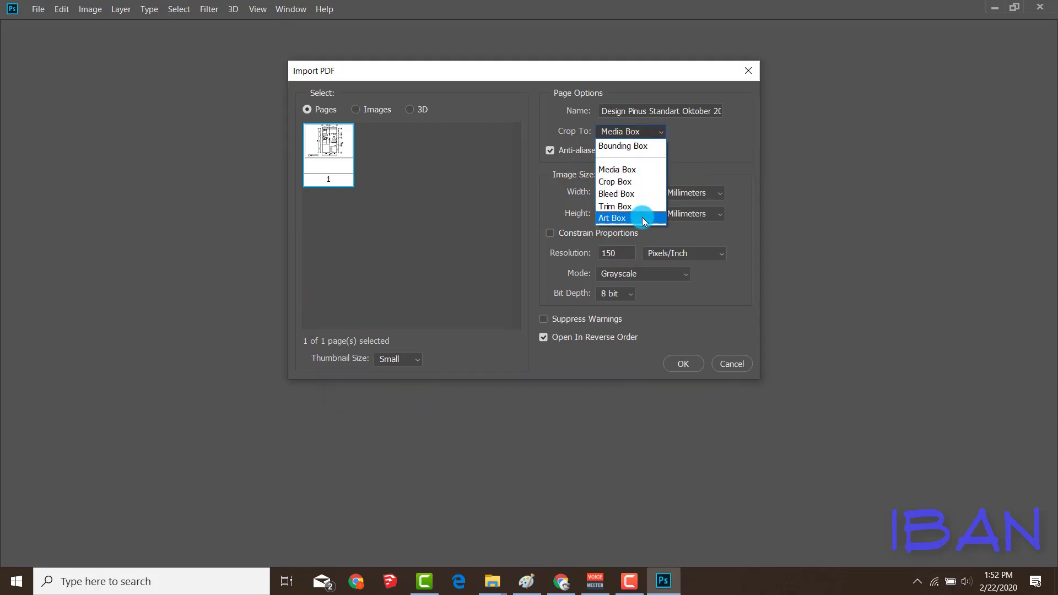
left_click(633, 169)
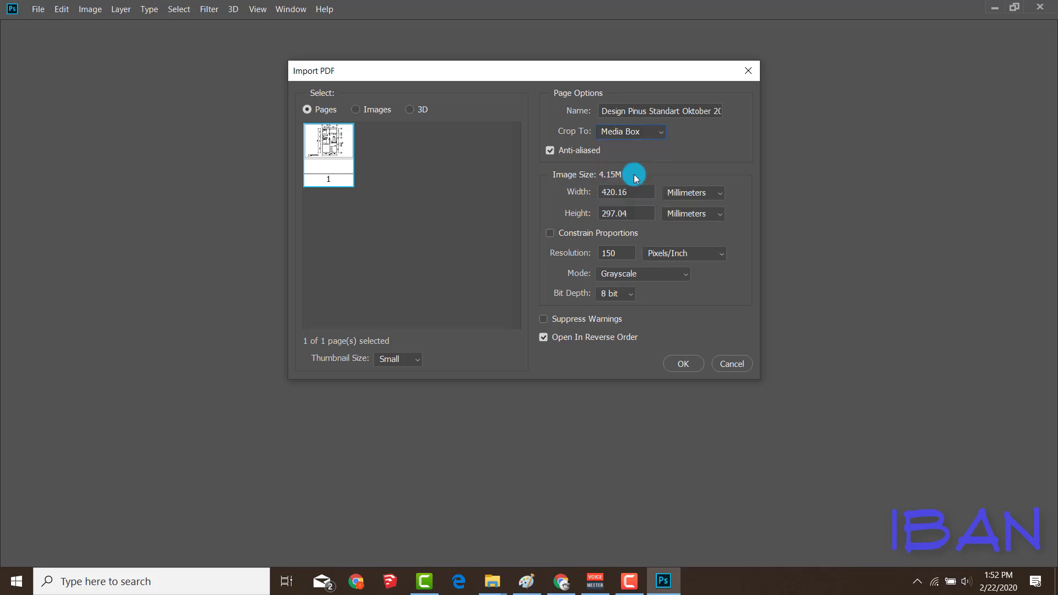
left_click(645, 270)
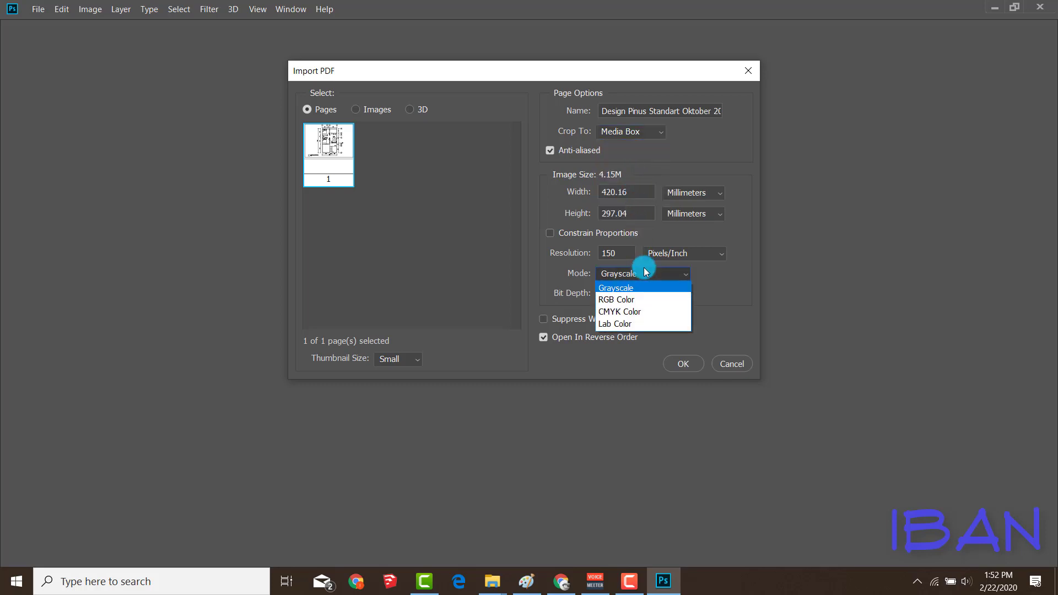
left_click(645, 300)
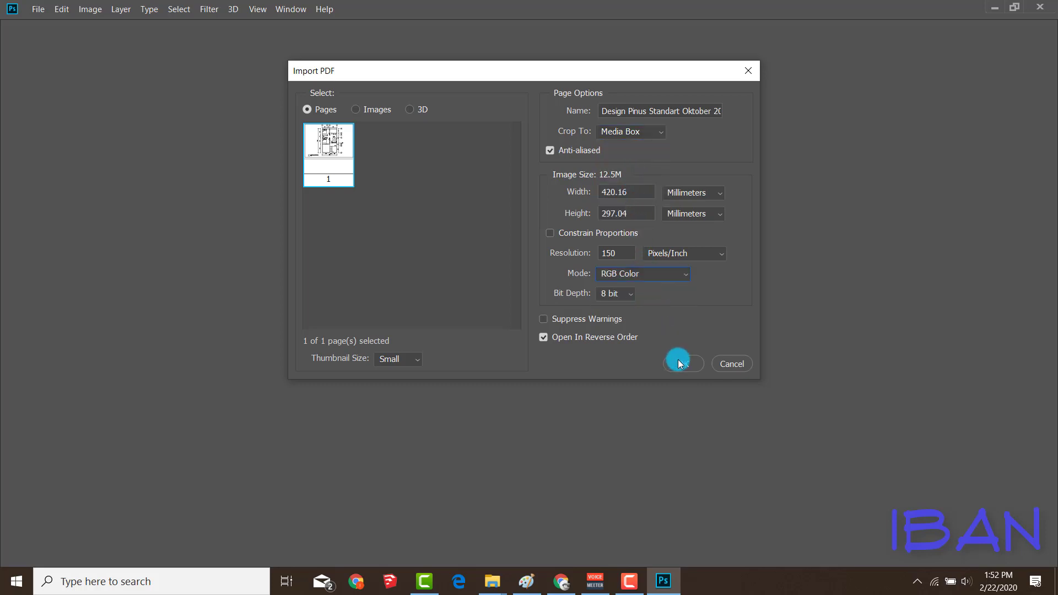
left_click(678, 360)
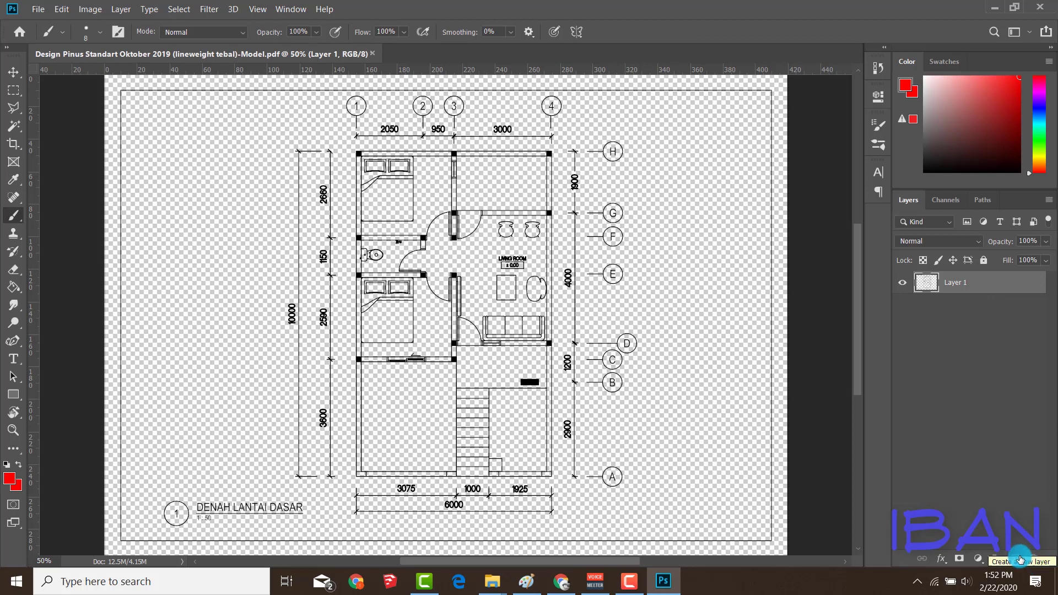
Step: Add a new layer beneath the floor-plan drawing and fill it white
left_click(1020, 560)
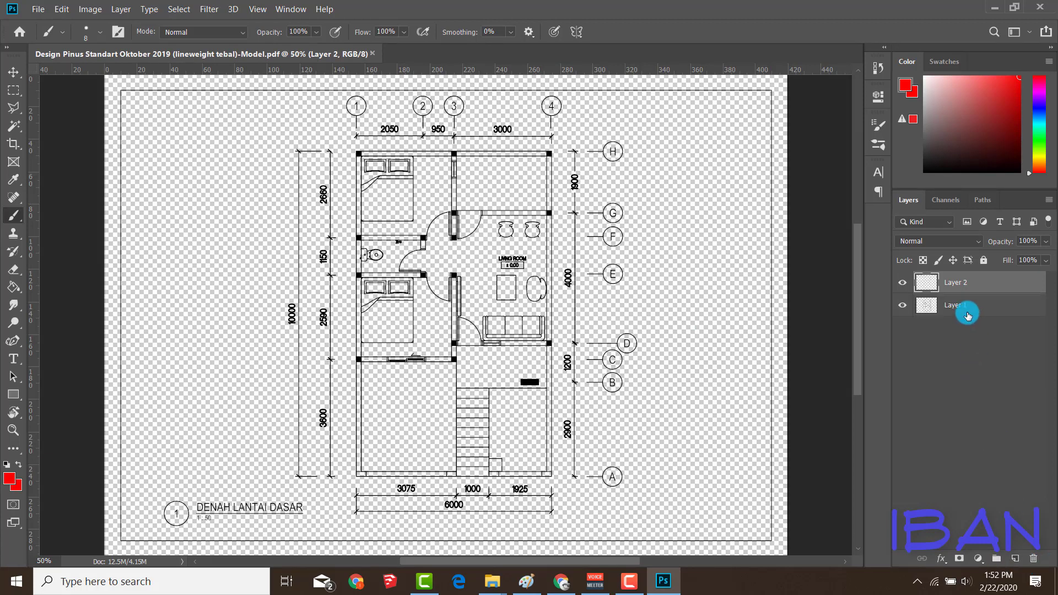
left_click_drag(970, 282, 976, 309)
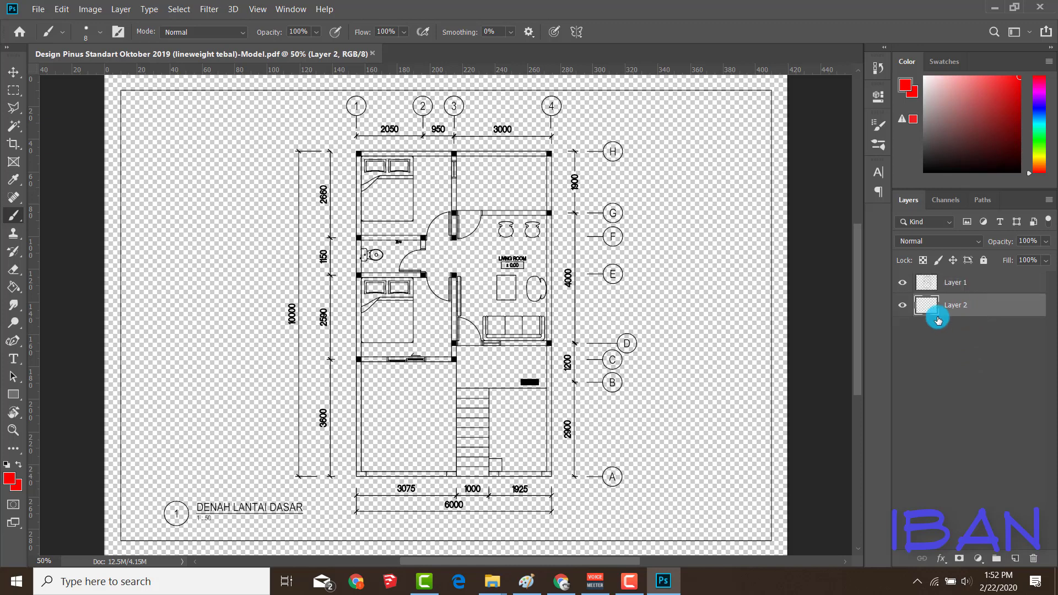
key("g")
left_click(9, 479)
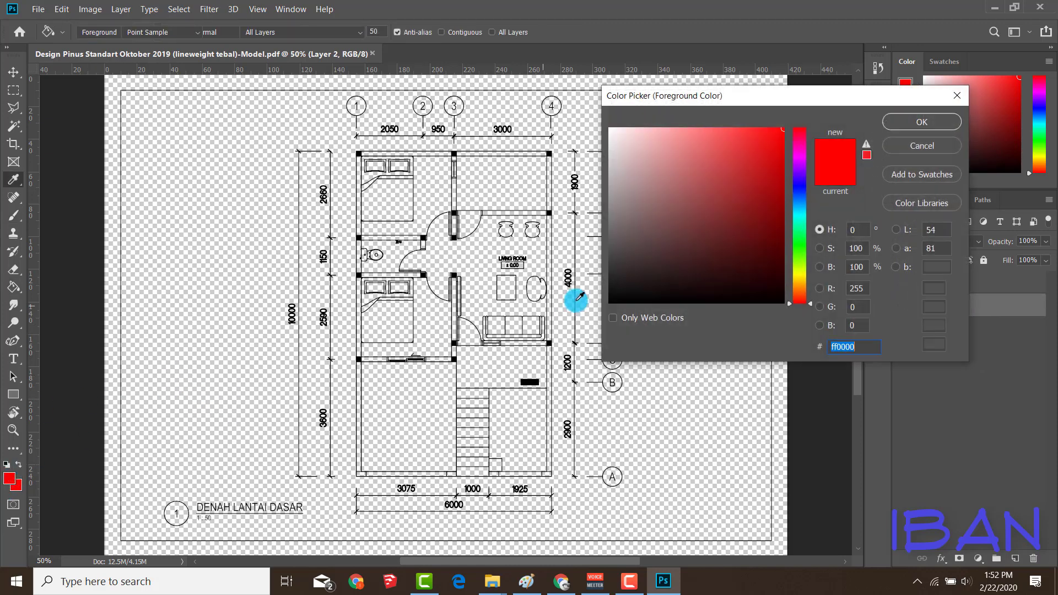
left_click_drag(613, 263, 610, 129)
left_click(867, 122)
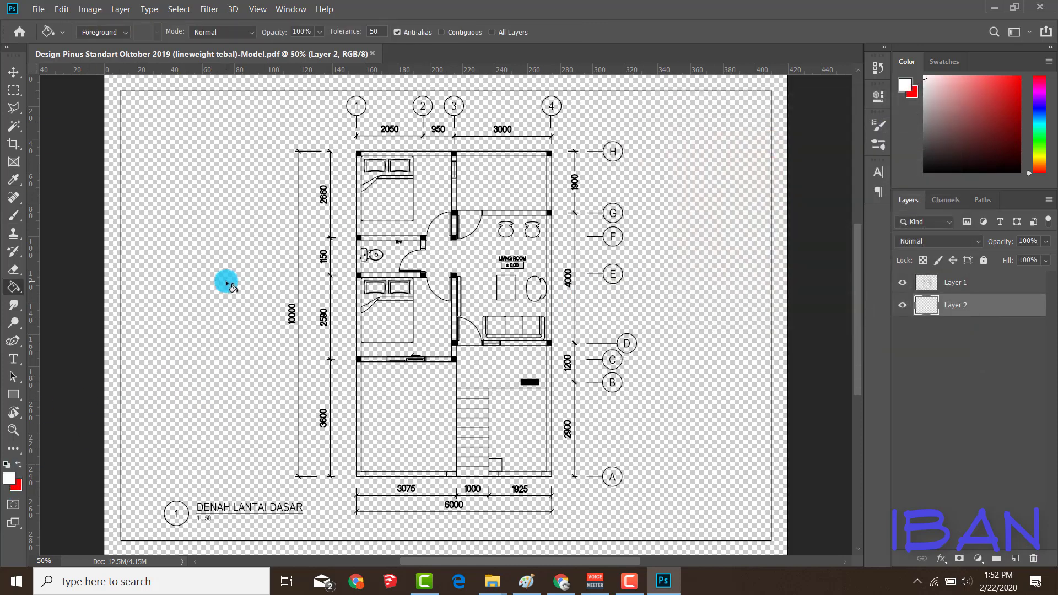
left_click(228, 283)
scroll(226, 284, "up", 2)
scroll(225, 282, "up", 2)
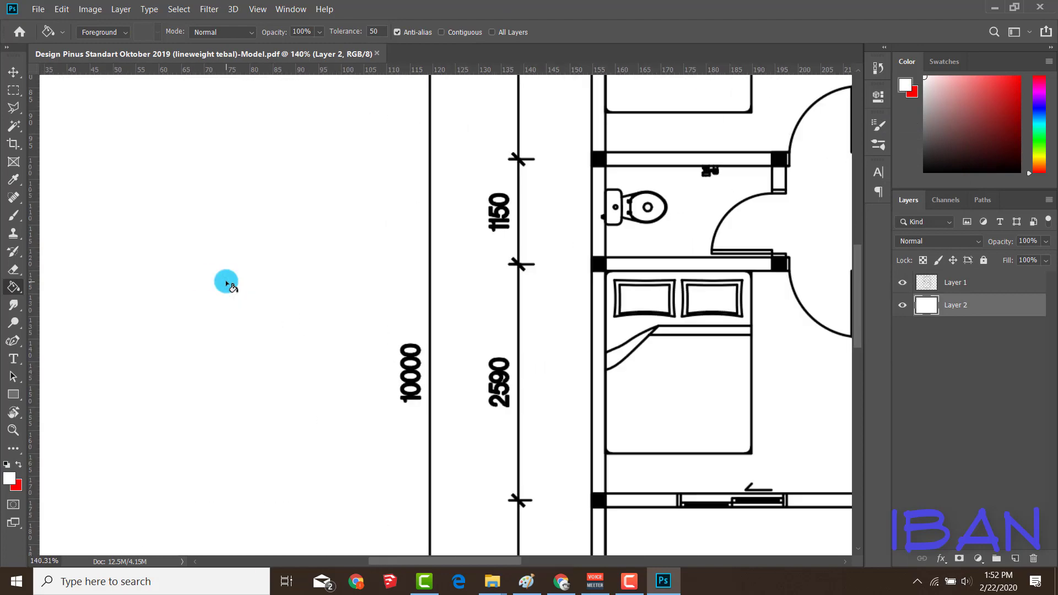
scroll(232, 287, "up", 1)
scroll(244, 298, "down", 4)
scroll(246, 301, "down", 3)
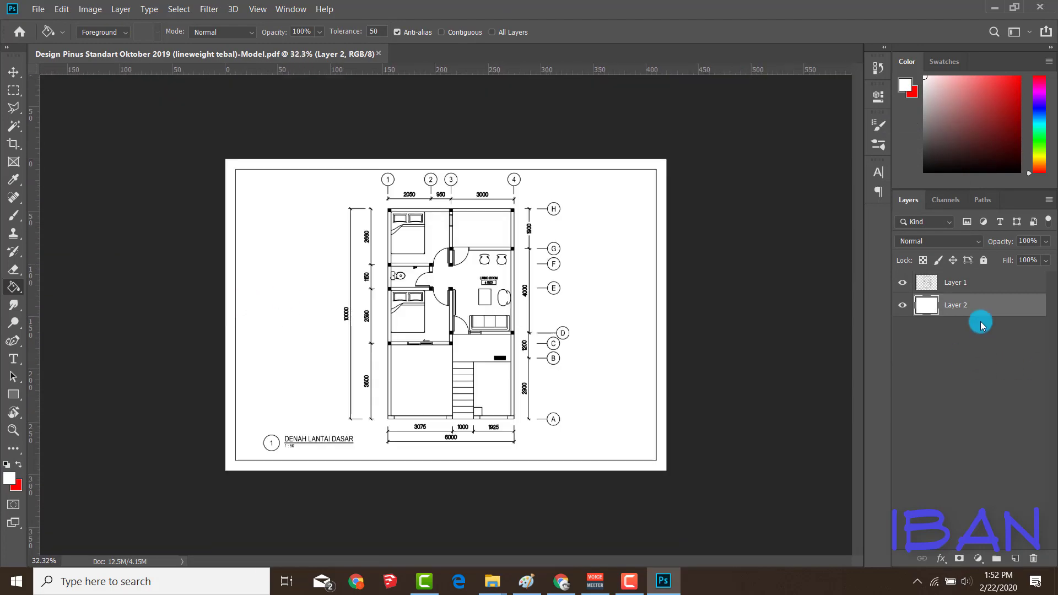
Step: Merge the drawing and white layers into a single Layer 1
left_click(991, 287, "shift")
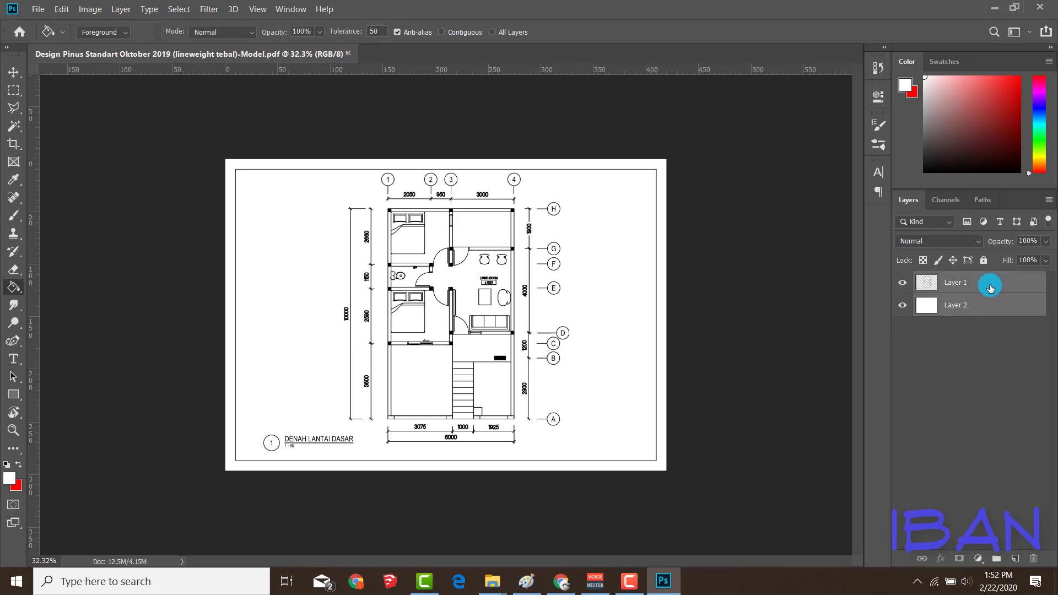
right_click(990, 287)
left_click(894, 396)
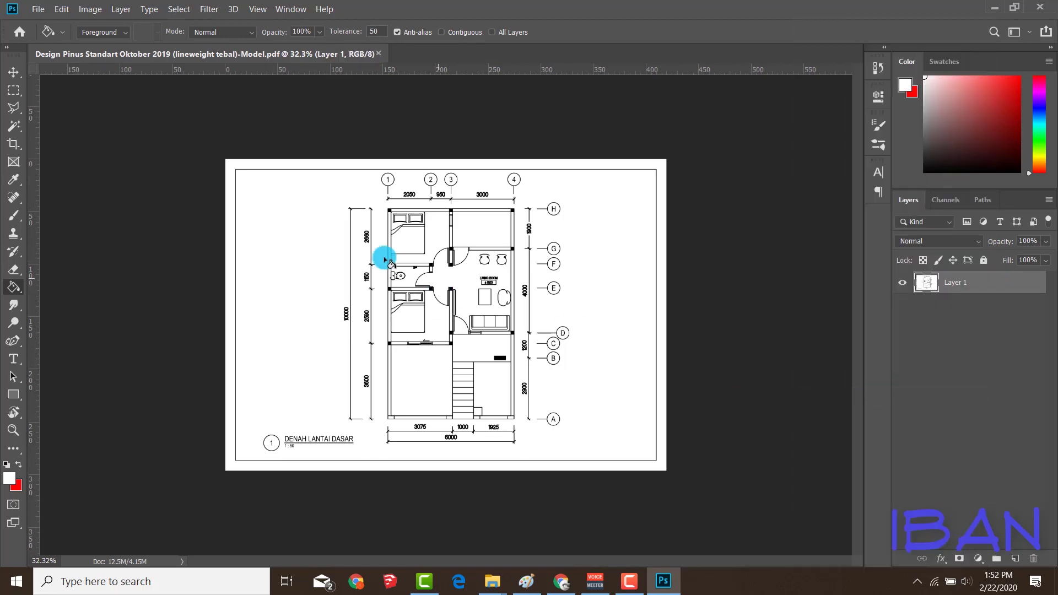
scroll(378, 248, "up", 2)
scroll(366, 243, "up", 3)
scroll(506, 311, "down", 2)
scroll(472, 302, "up", 1)
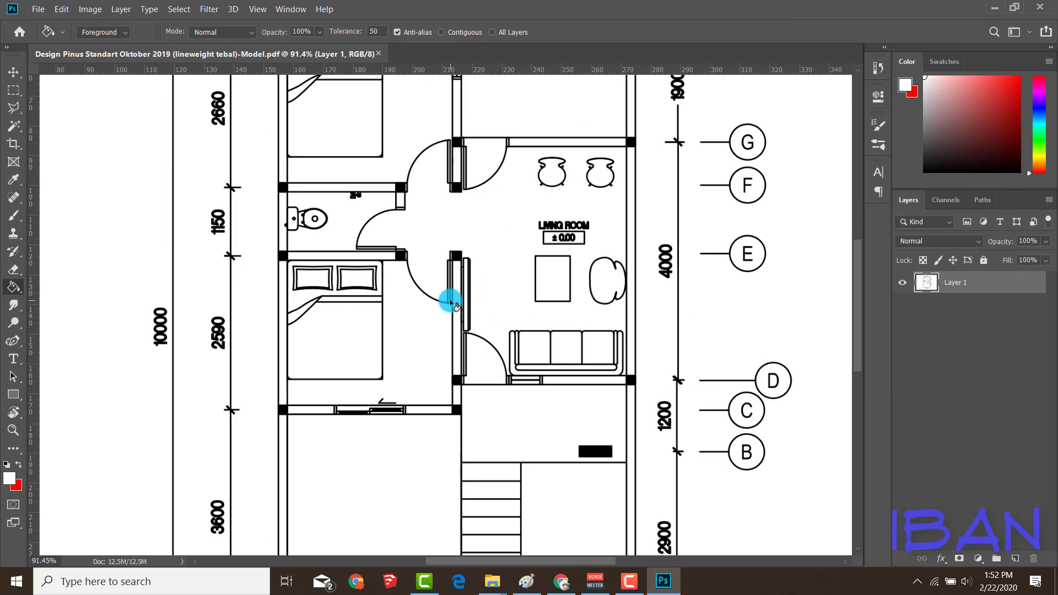
scroll(449, 295, "up", 1)
scroll(449, 296, "down", 4)
scroll(451, 299, "up", 1)
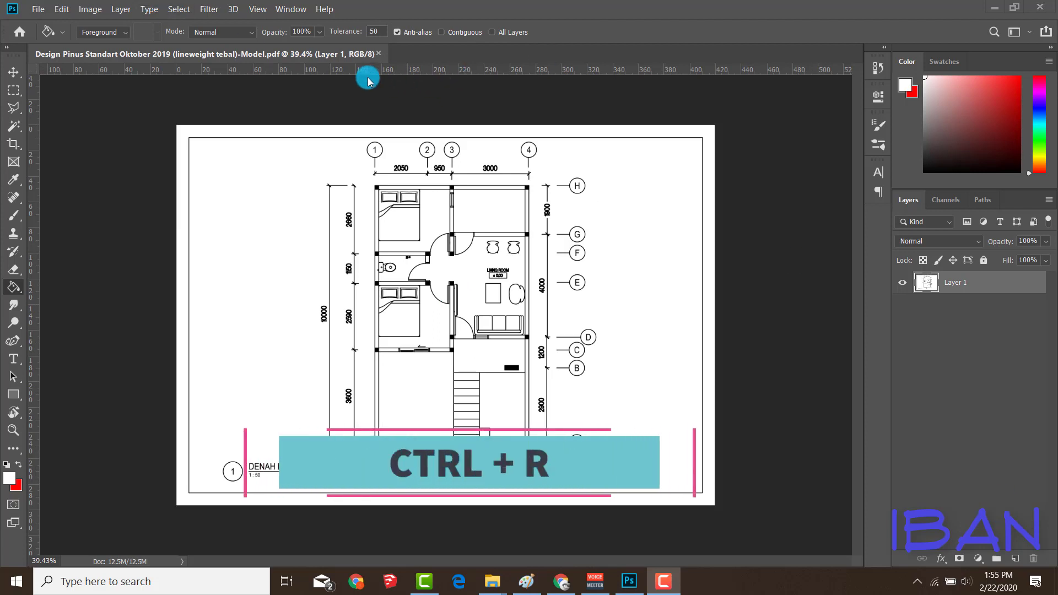
Step: Show the rulers and place a horizontal guide at the page's bottom edge
mouse_move(137, 74)
left_mouse_down()
mouse_move(246, 76)
mouse_move(108, 31)
mouse_move(19, 177)
mouse_move(69, 165)
left_mouse_up()
key("Escape")
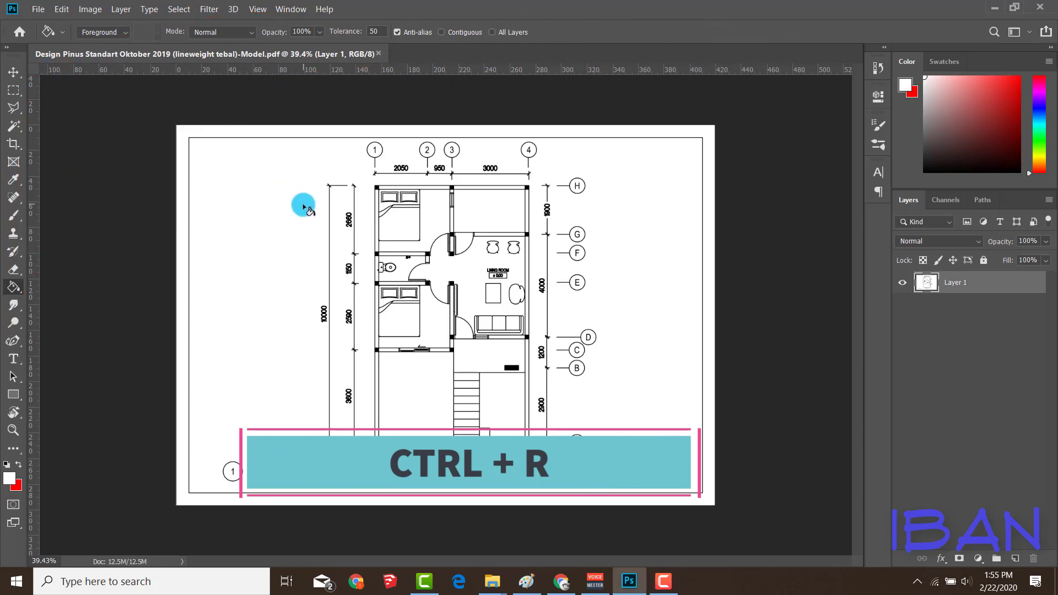
key("ctrl+r")
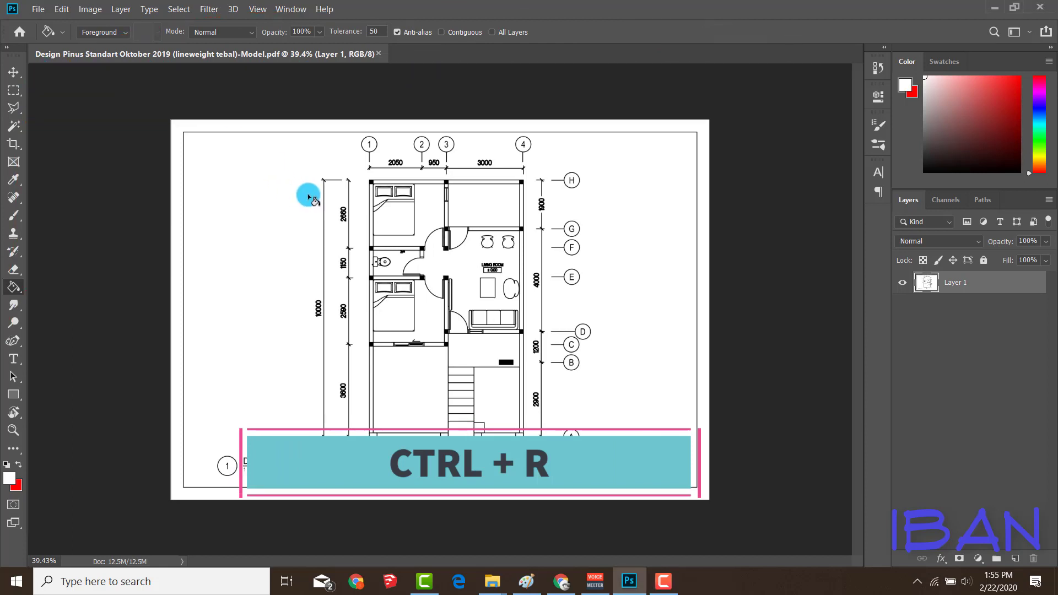
key("ctrl+r")
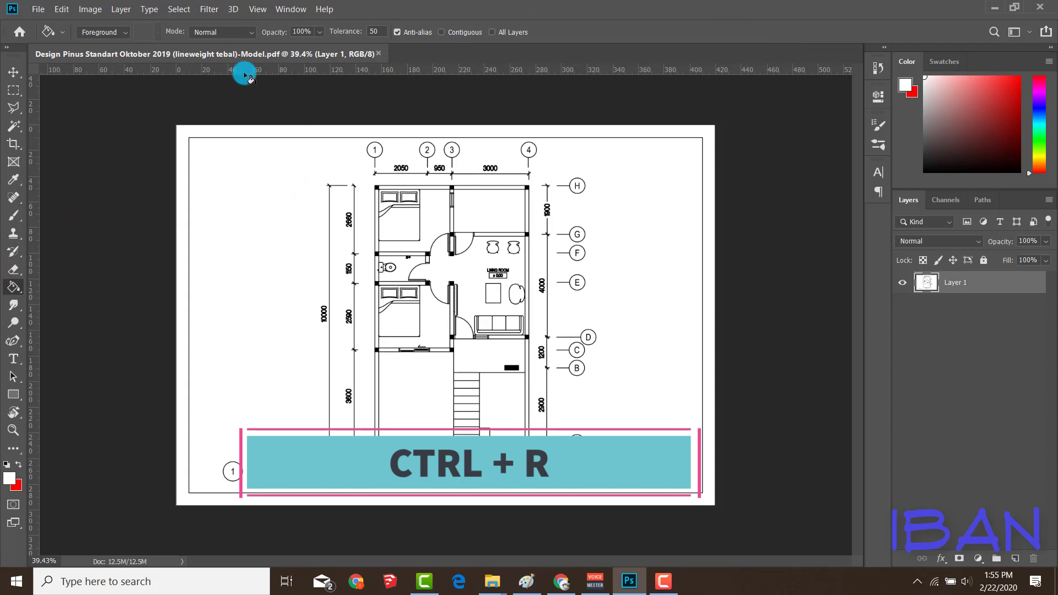
mouse_move(279, 71)
left_mouse_down()
mouse_move(254, 413)
mouse_move(231, 499)
left_mouse_up()
key("ctrl+minus")
Step: Extend the canvas height to 500 mm, anchored at the top
left_click(91, 12)
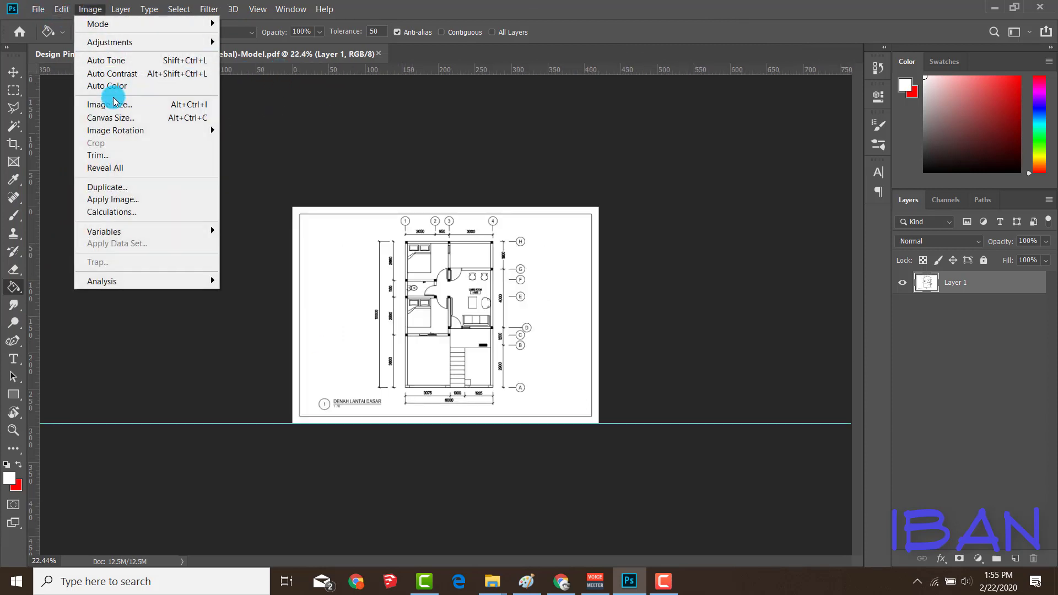
left_click(111, 104)
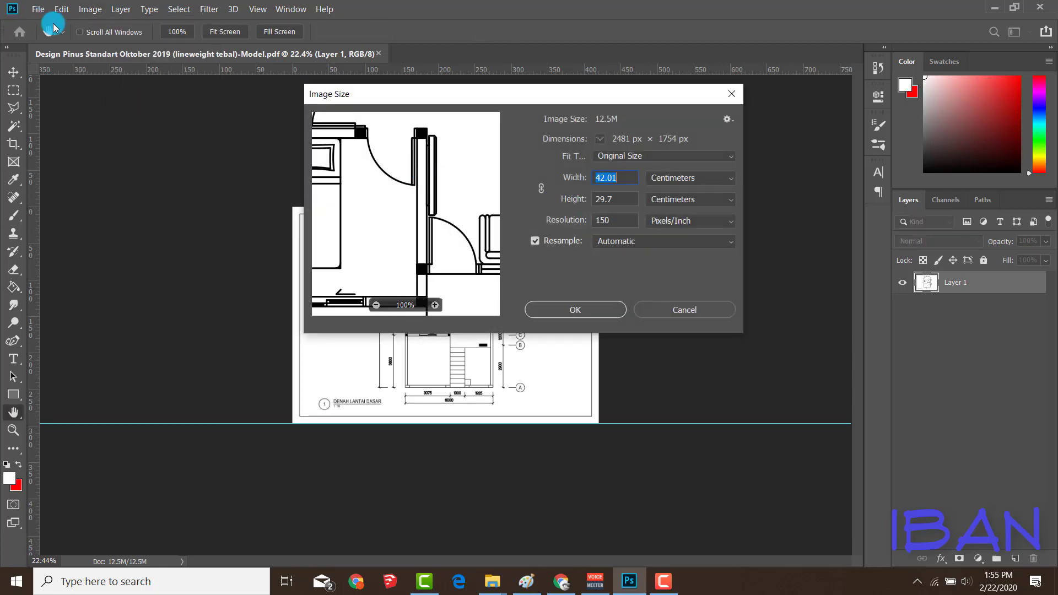
key("Escape")
left_click(89, 9)
left_click(88, 114)
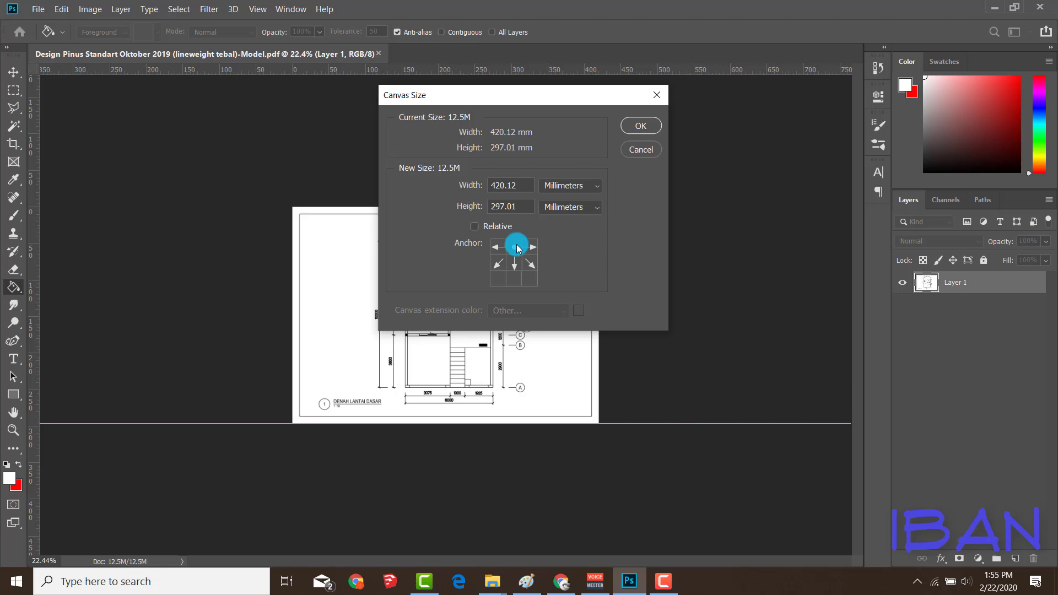
left_click(521, 205)
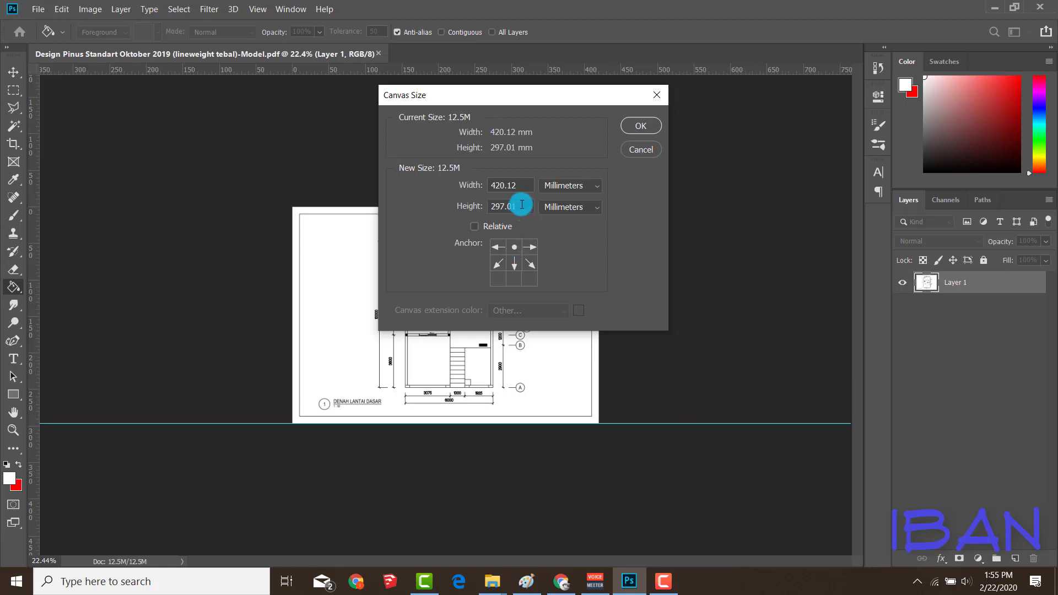
left_click_drag(521, 205, 469, 204)
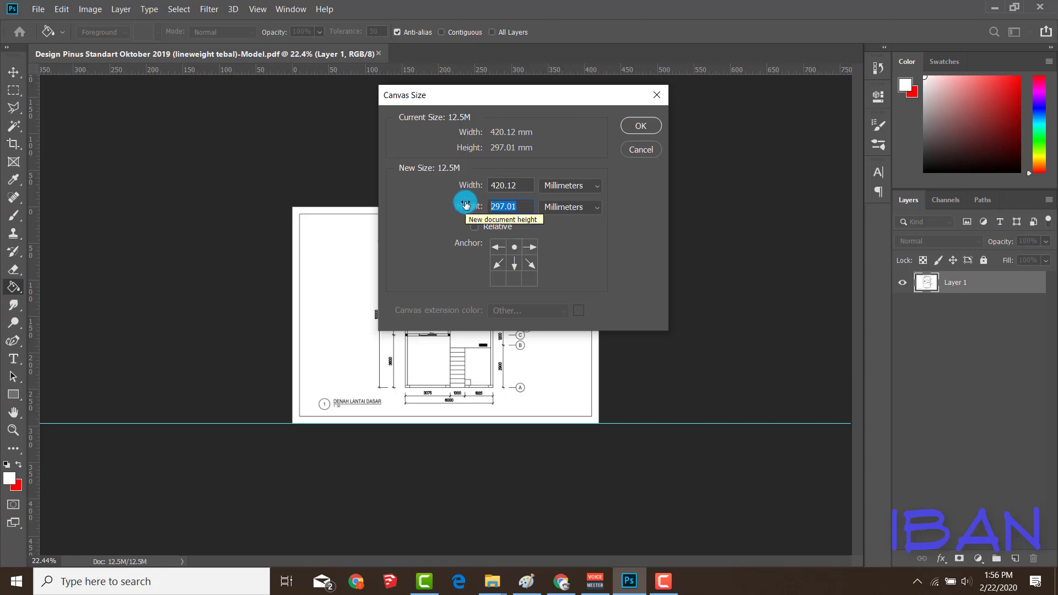
type("500")
key("Return")
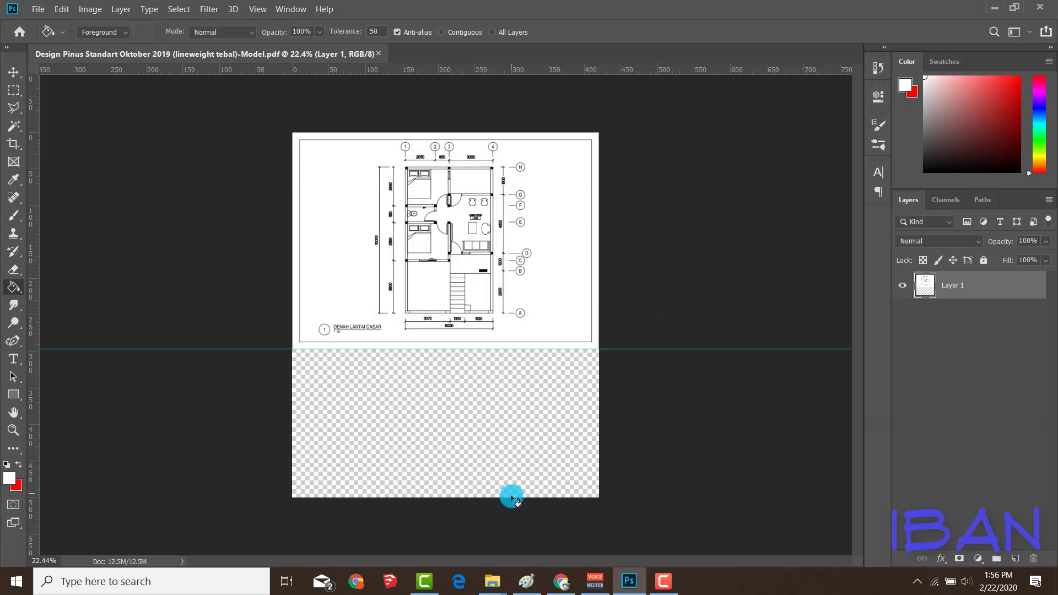
Step: Place the rendered floor-plan JPG, scaled down, in the lower empty canvas area
left_click(496, 583)
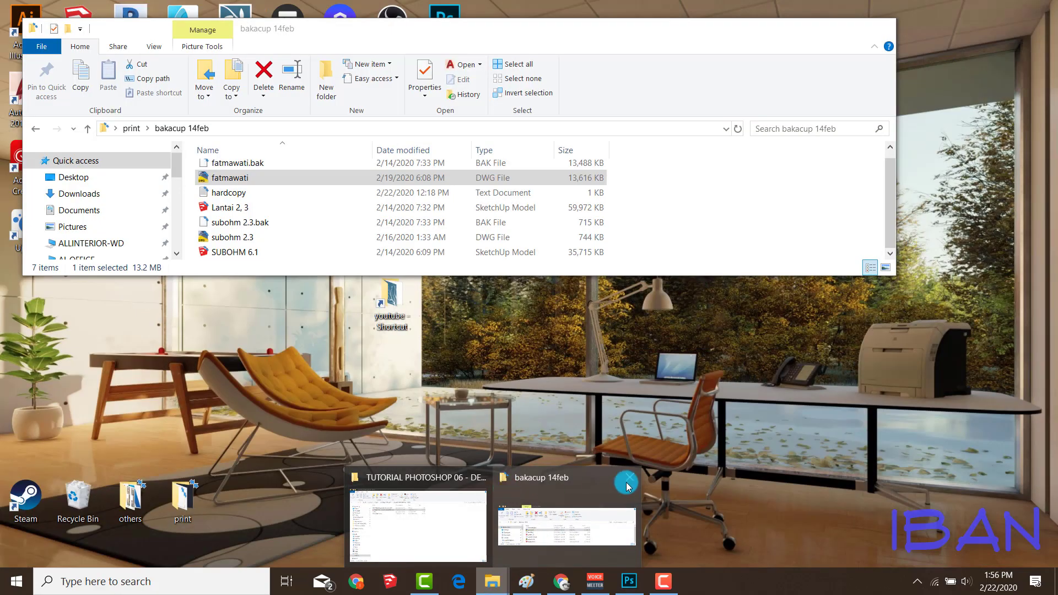
left_click(628, 477)
left_click(523, 495)
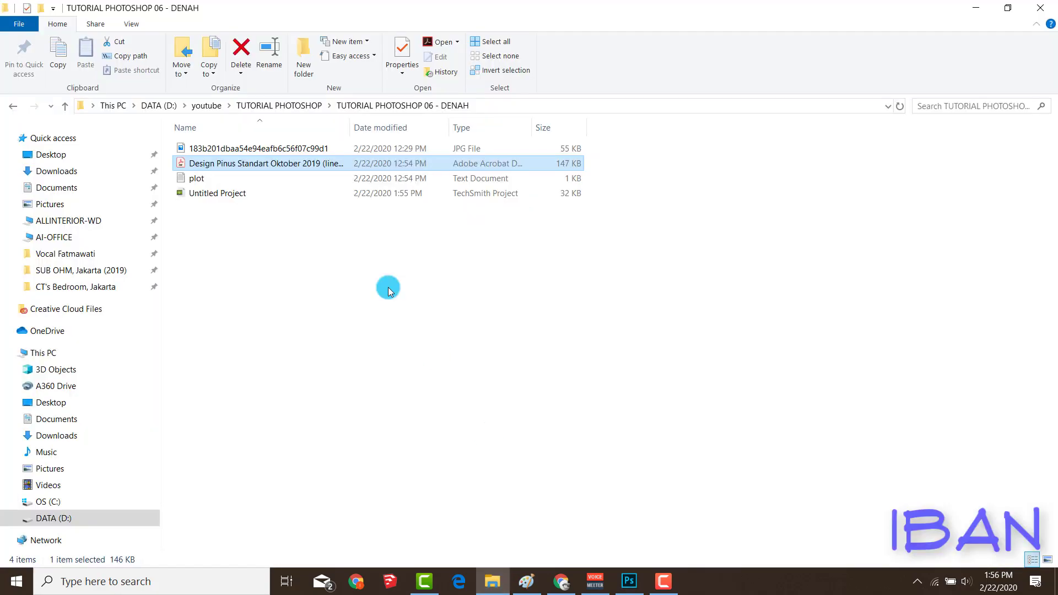
left_click(254, 152)
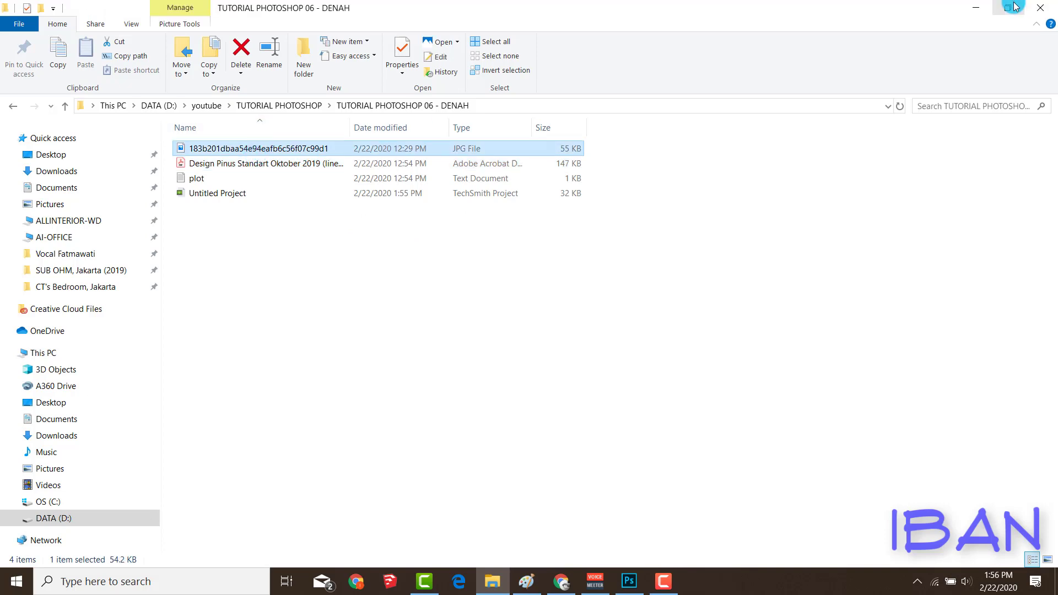
key("super+Down")
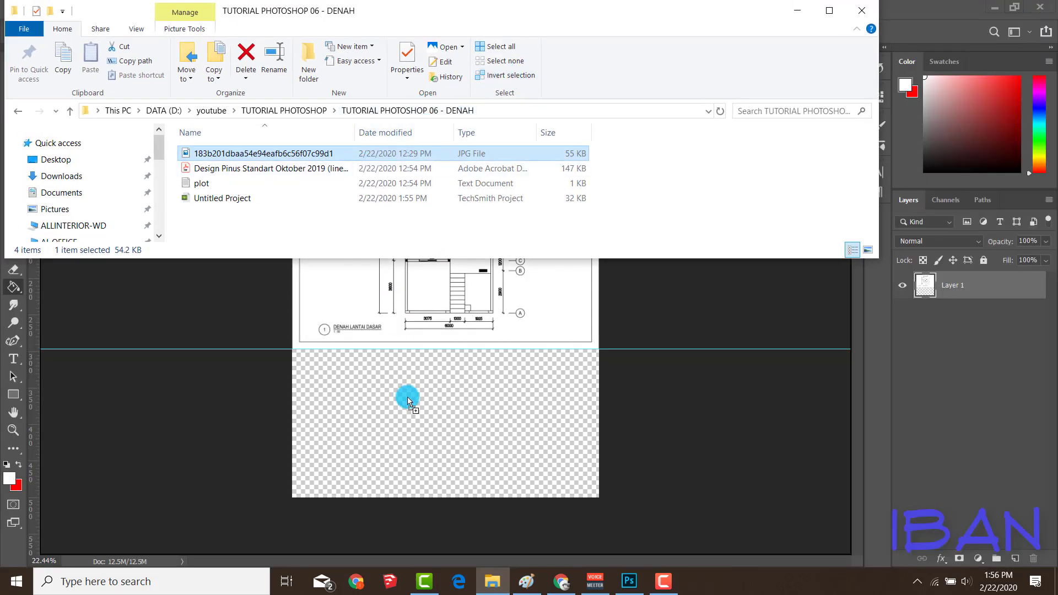
left_click_drag(378, 153, 406, 394)
left_click_drag(465, 338, 466, 407)
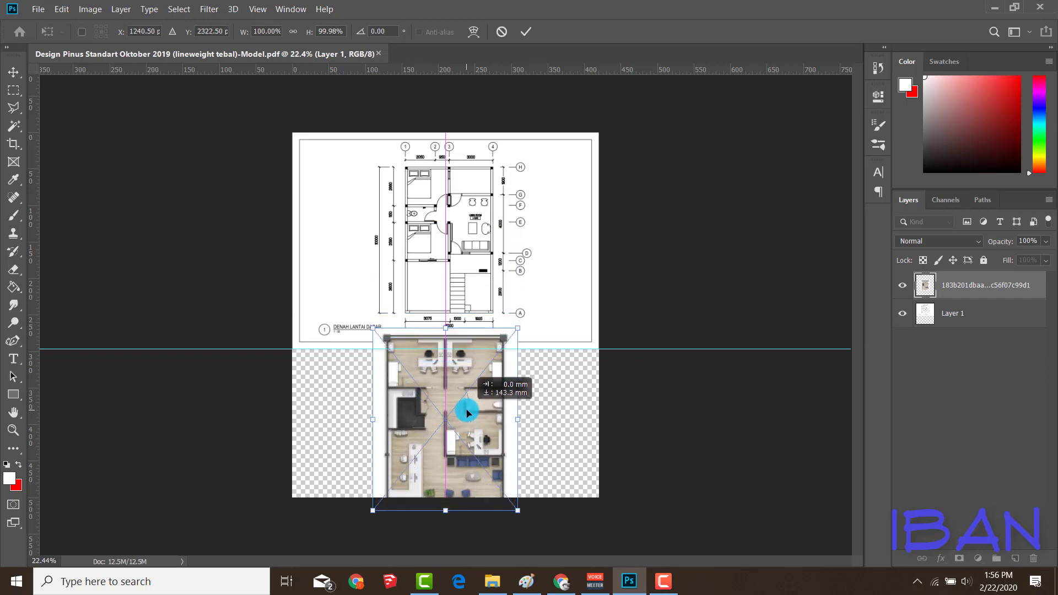
left_click_drag(526, 314, 501, 345)
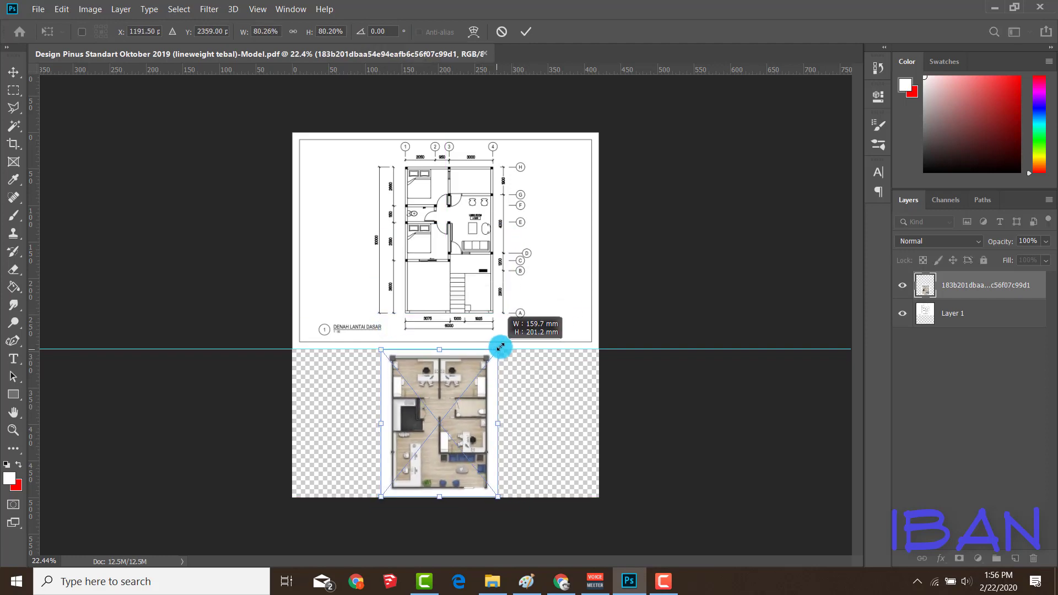
key("ctrl+plus")
scroll(457, 406, "up", 3)
key("Return")
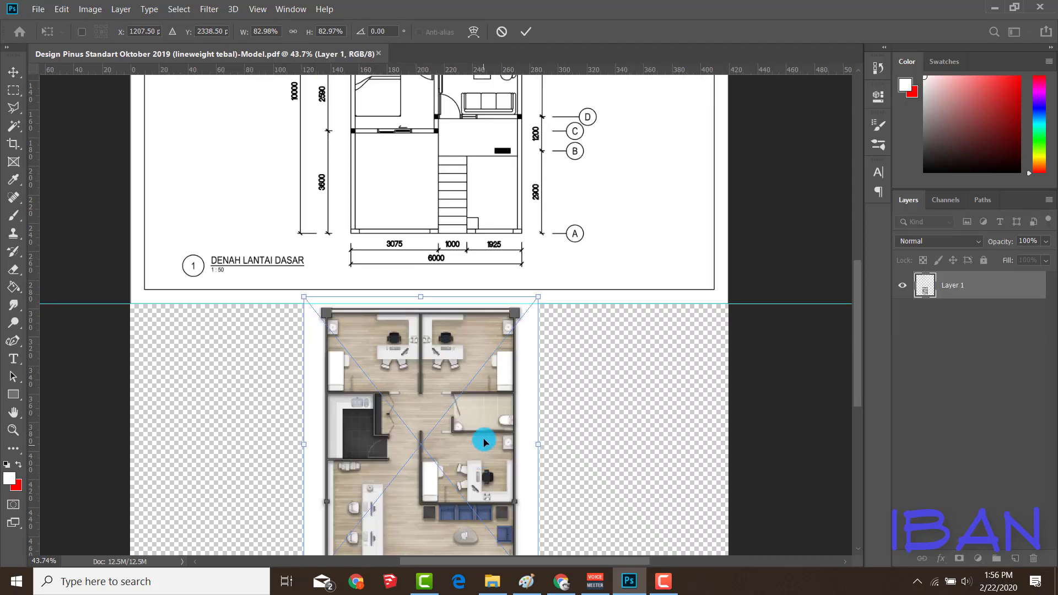
Step: Add a white-filled Layer 2 beneath Layer 1 and merge them
key("g")
left_click(989, 320)
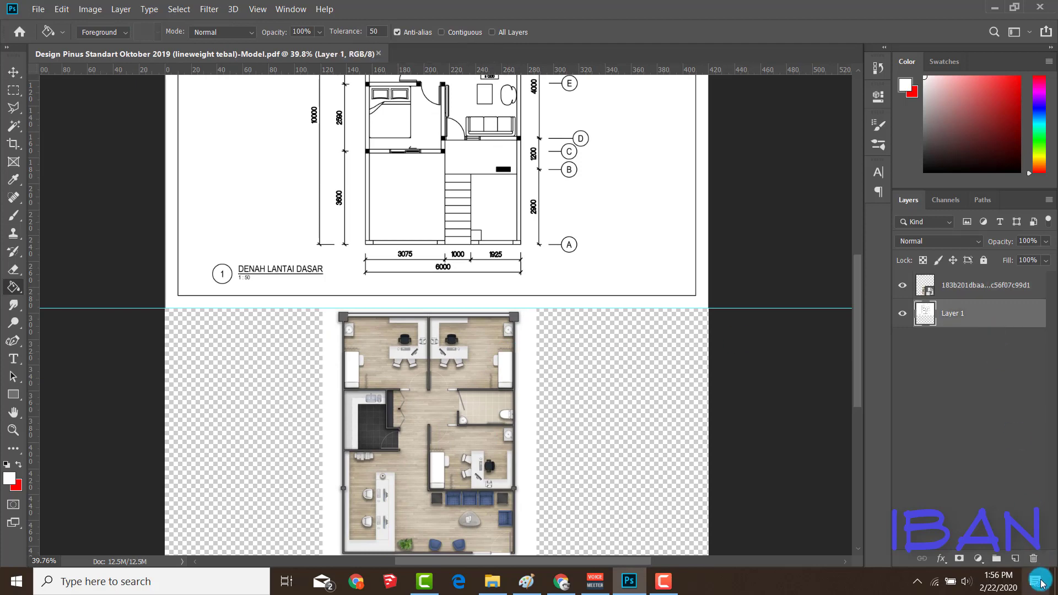
left_click(1015, 559)
left_click_drag(987, 329, 986, 347)
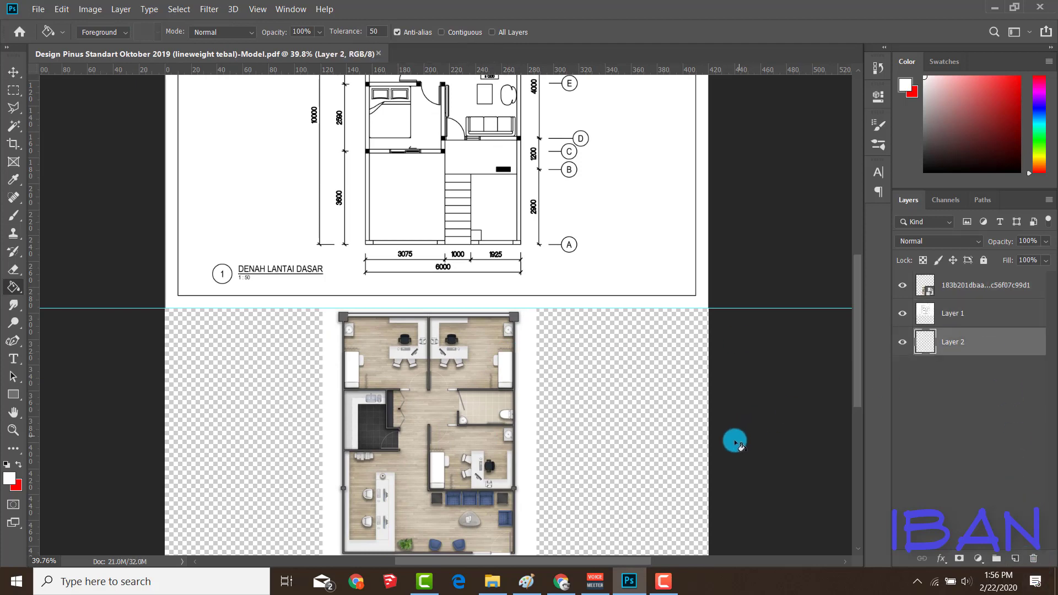
left_click(663, 453)
left_click(976, 311, "shift")
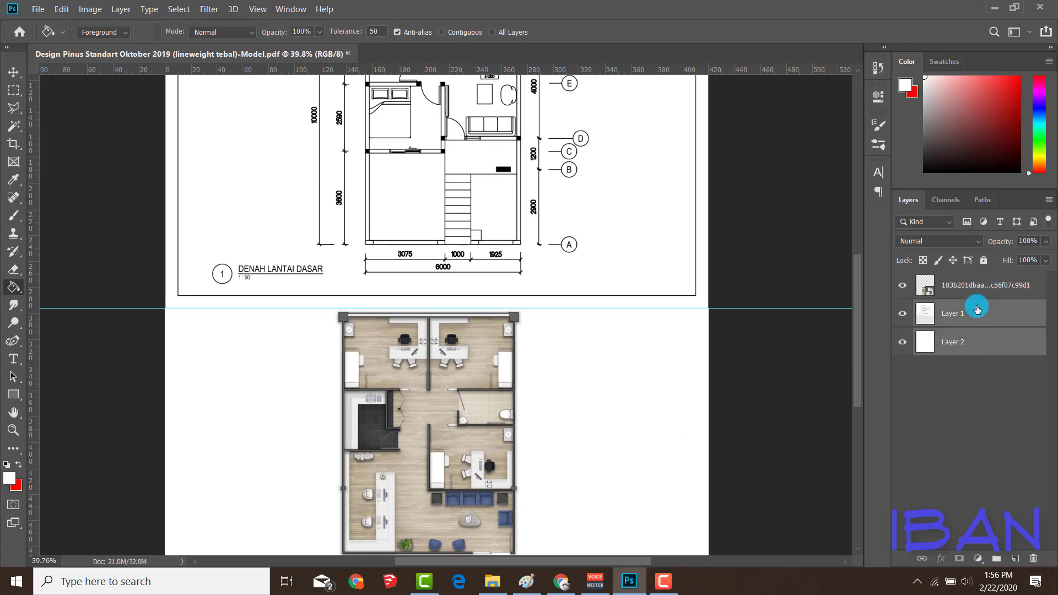
right_click(978, 312)
left_click(1032, 406)
right_click(1005, 374)
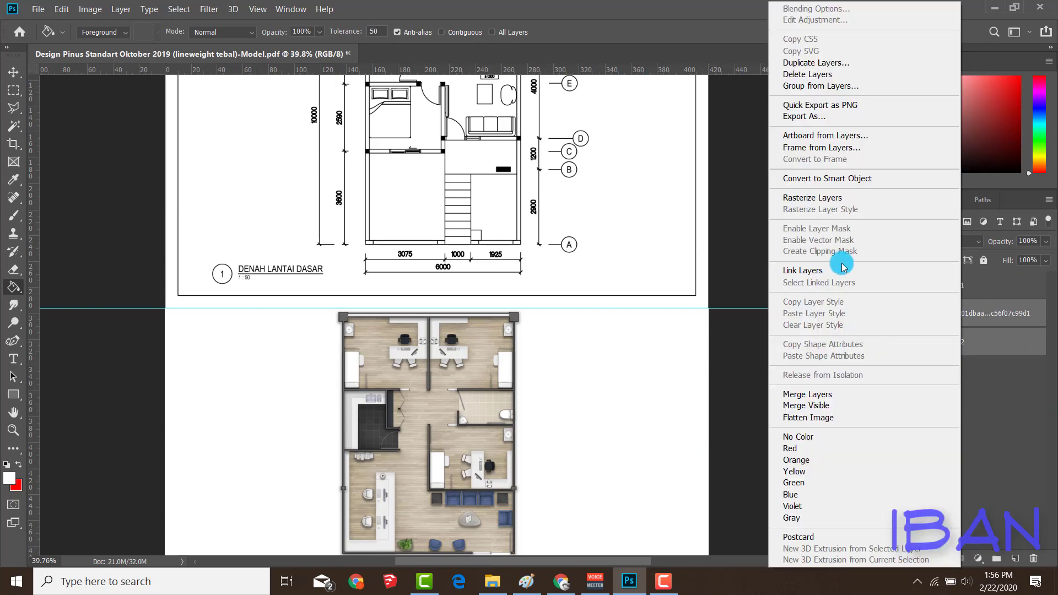
left_click(830, 388)
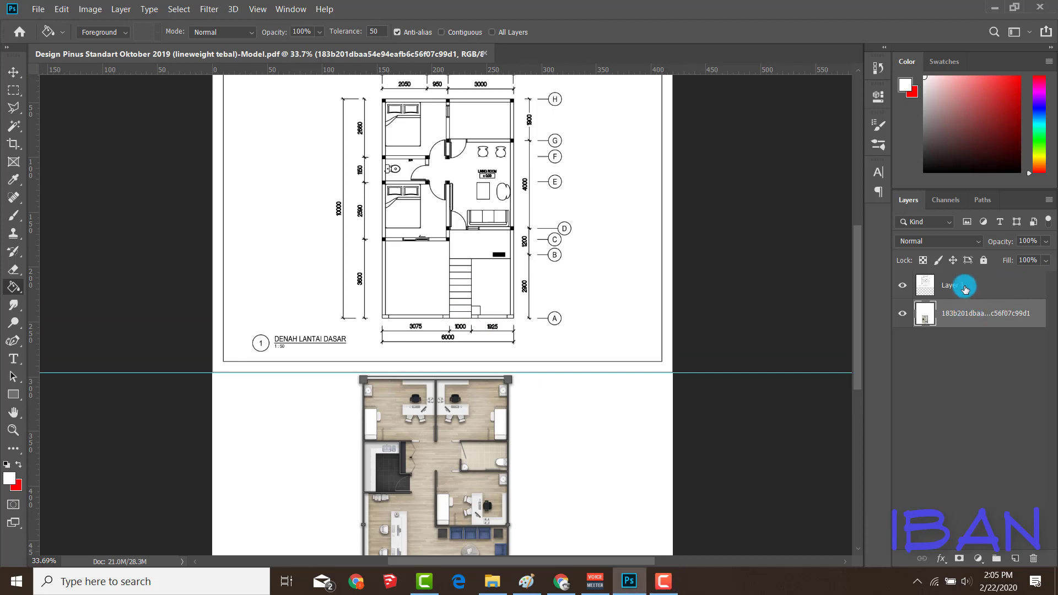
Step: Move the render layer above Layer 1 and delete its white area over the line drawing
left_click_drag(967, 309, 964, 282)
key("ctrl+minus")
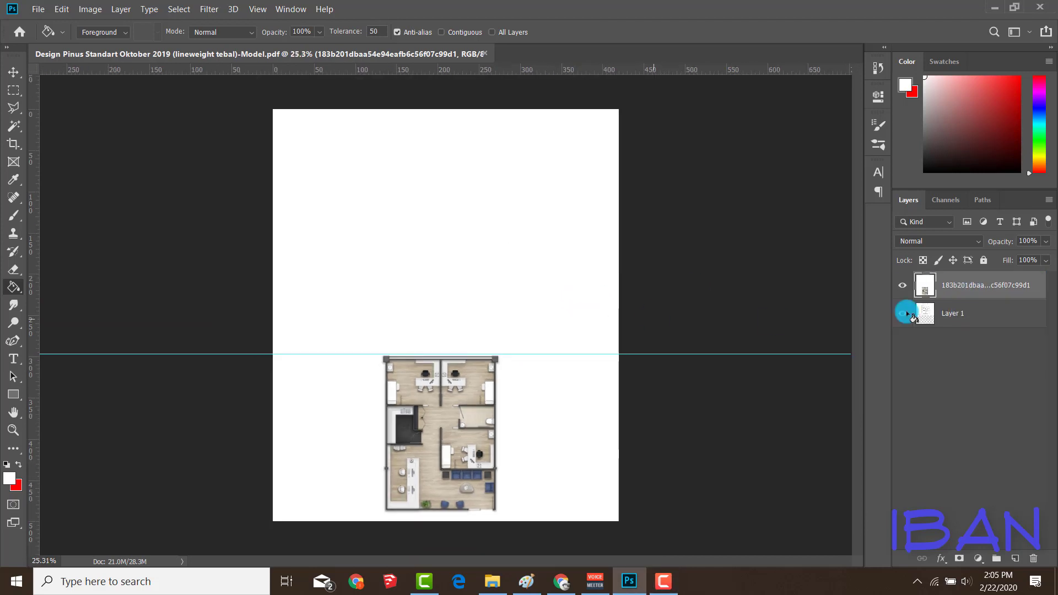
left_click(13, 90)
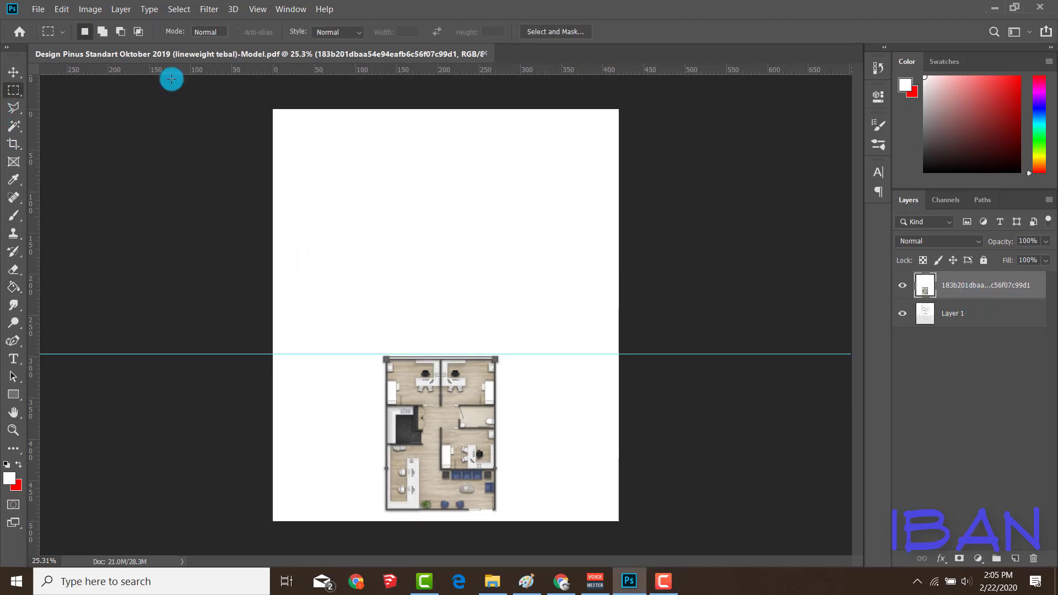
left_click_drag(273, 109, 641, 358)
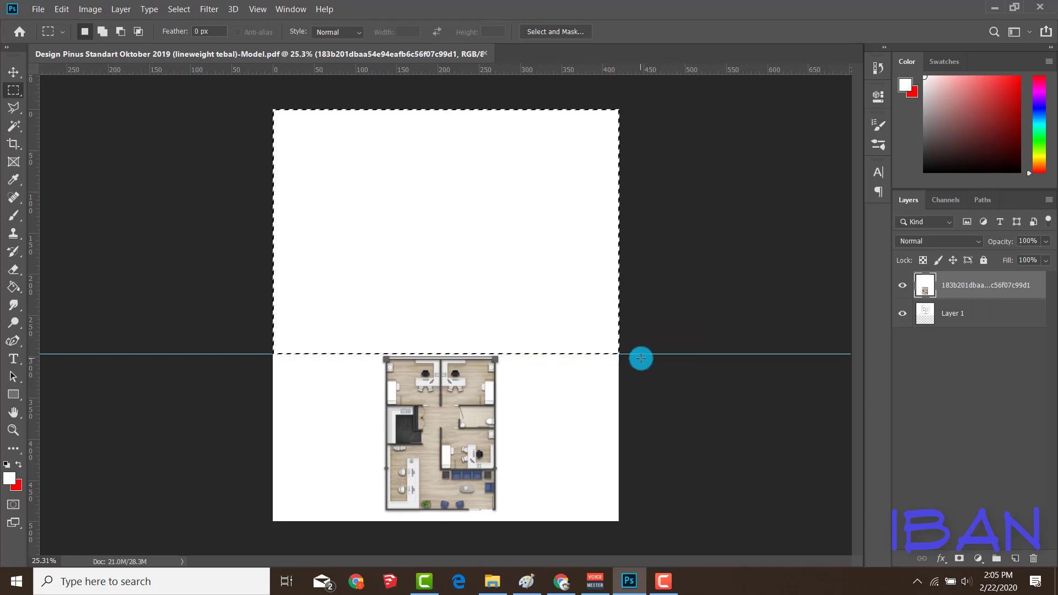
key("Delete")
Step: Zoom around the canvas to inspect both stacked plans
scroll(442, 272, "up", 1)
scroll(449, 246, "up", 2)
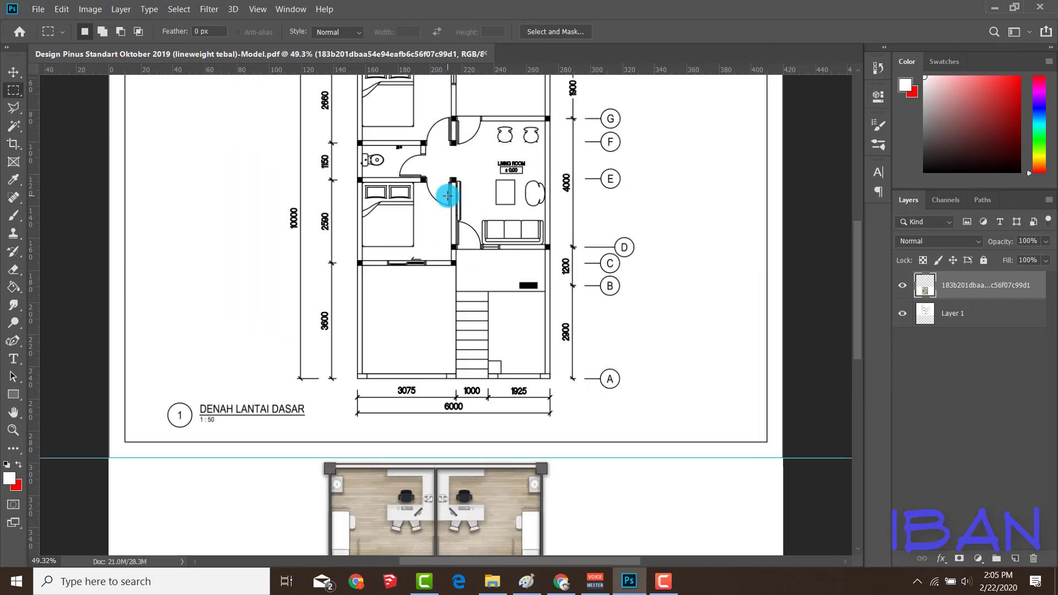
scroll(445, 201, "down", 3)
scroll(462, 482, "up", 3)
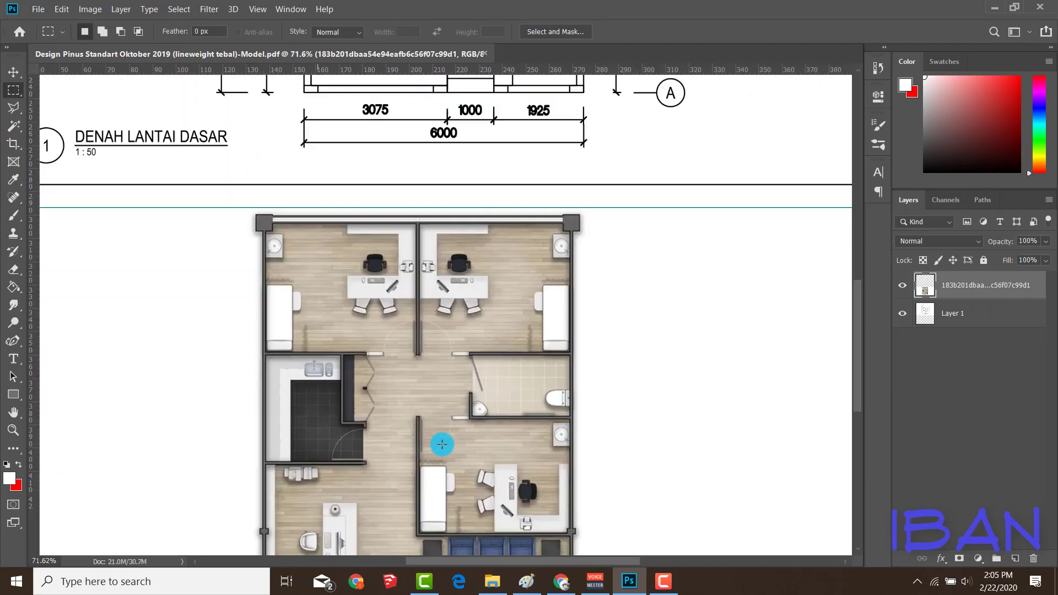
scroll(440, 442, "up", 3)
scroll(413, 397, "up", 2)
scroll(470, 305, "down", 4)
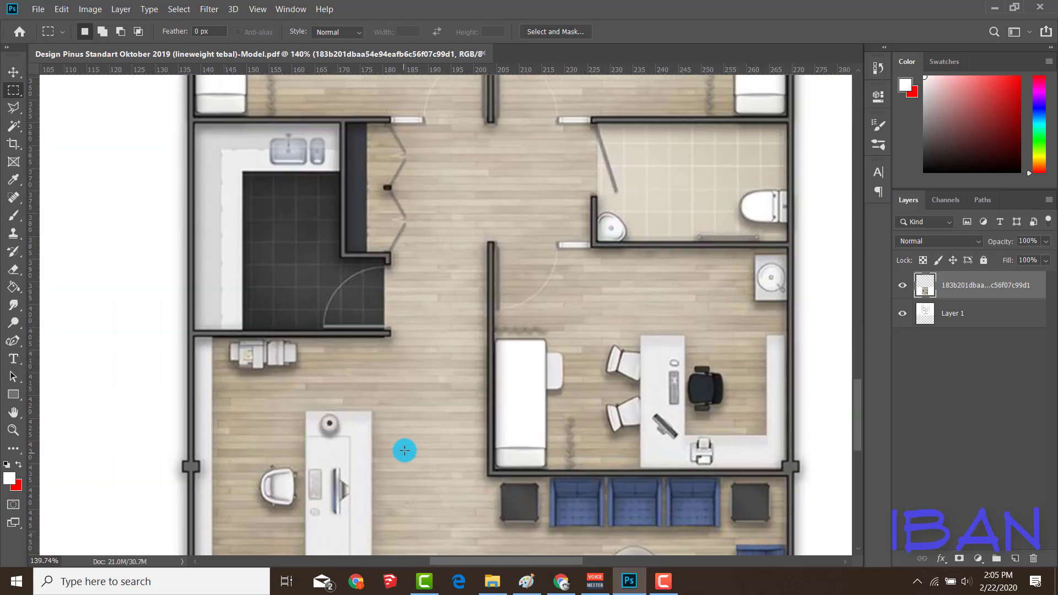
scroll(404, 449, "down", 3)
scroll(481, 399, "down", 2)
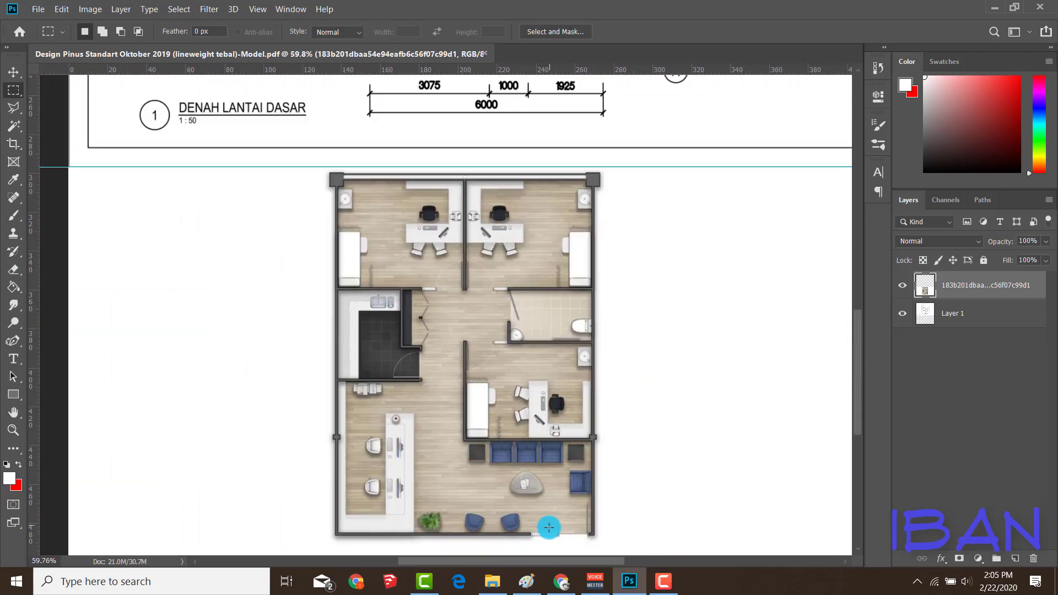
Step: Search Google Images for plank textures in a new Chrome tab
left_click(558, 583)
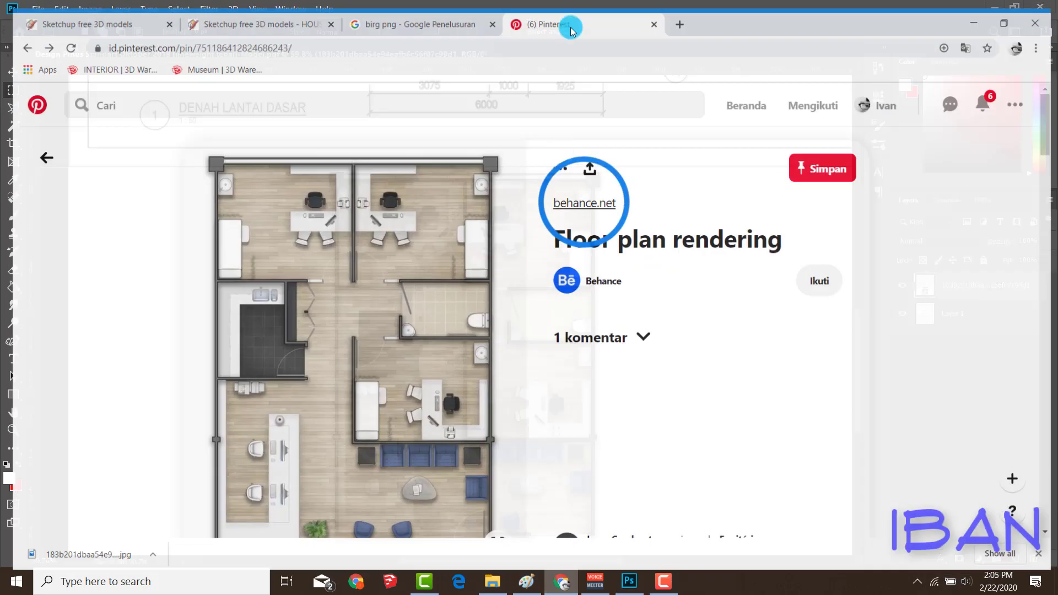
left_click(680, 11)
type("google.com")
key("Return")
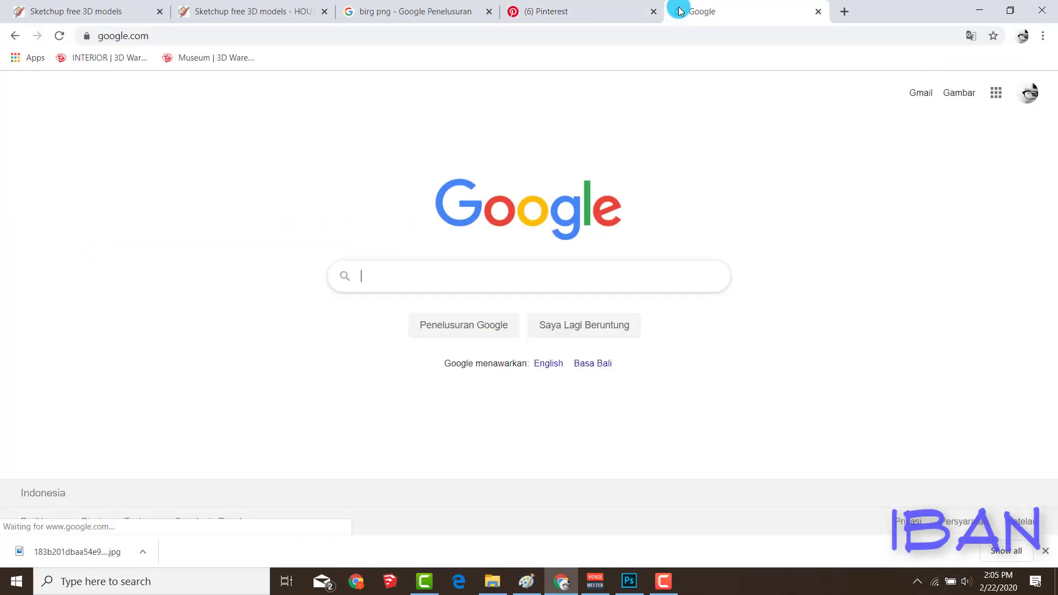
type("plank textur")
key("Down")
key("Down")
key("Return")
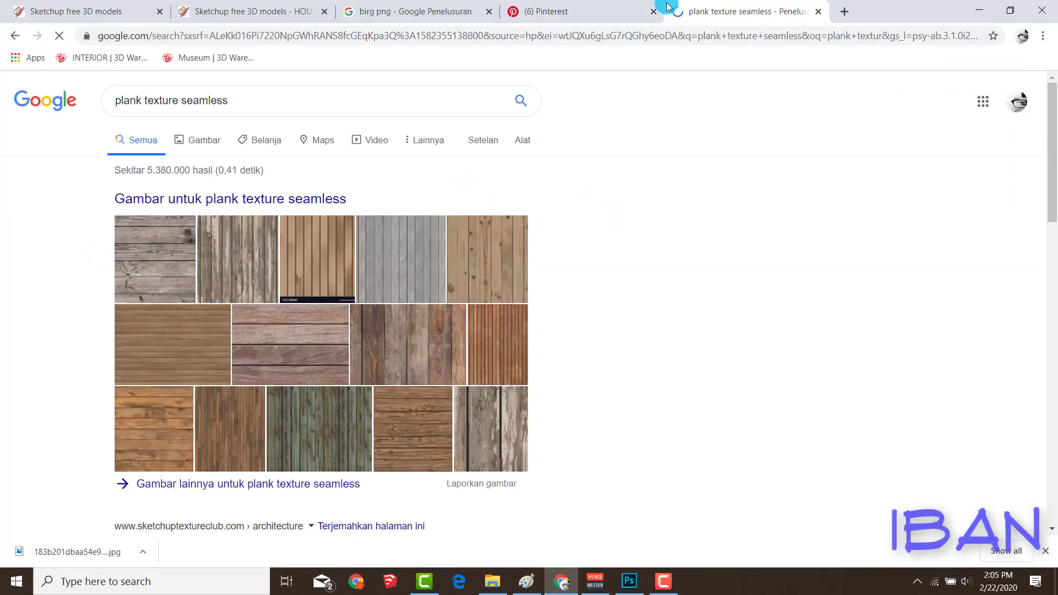
left_click(203, 139)
Step: Glance at the reference floor plan tab, then scroll through the plank texture results
key("ctrl+shift+Tab")
key("ctrl+Tab")
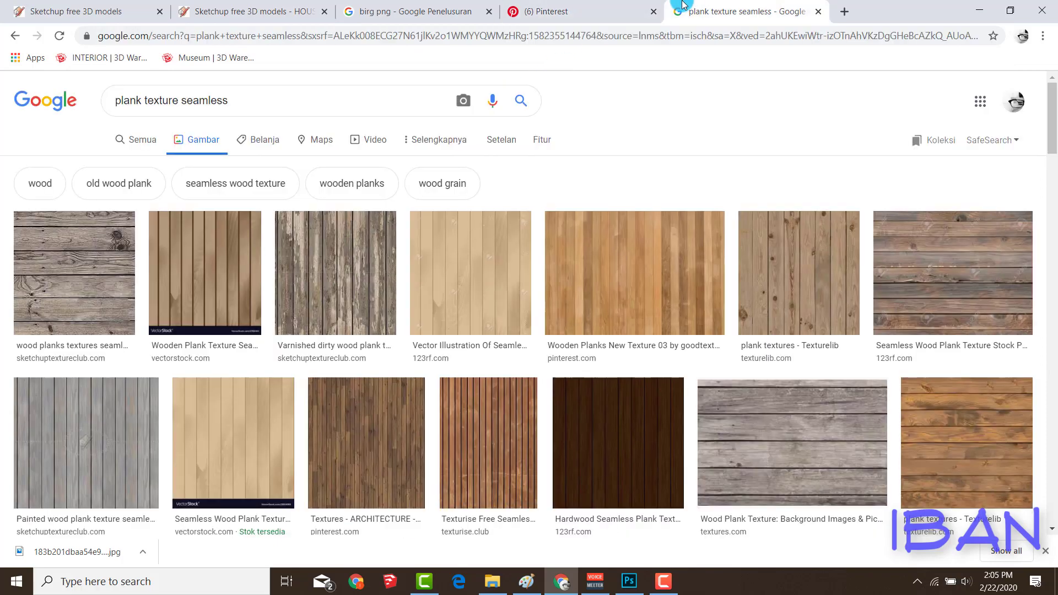
key("ctrl+shift+Tab")
key("ctrl+Tab")
scroll(598, 186, "down", 5)
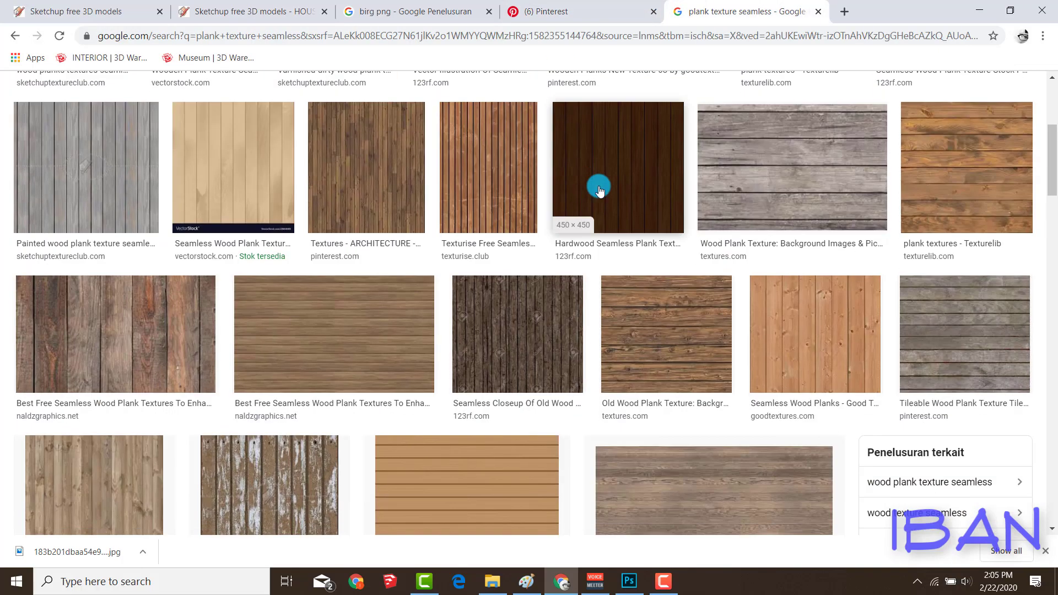
scroll(599, 186, "down", 5)
scroll(598, 186, "down", 2)
scroll(599, 186, "down", 5)
scroll(599, 189, "down", 1)
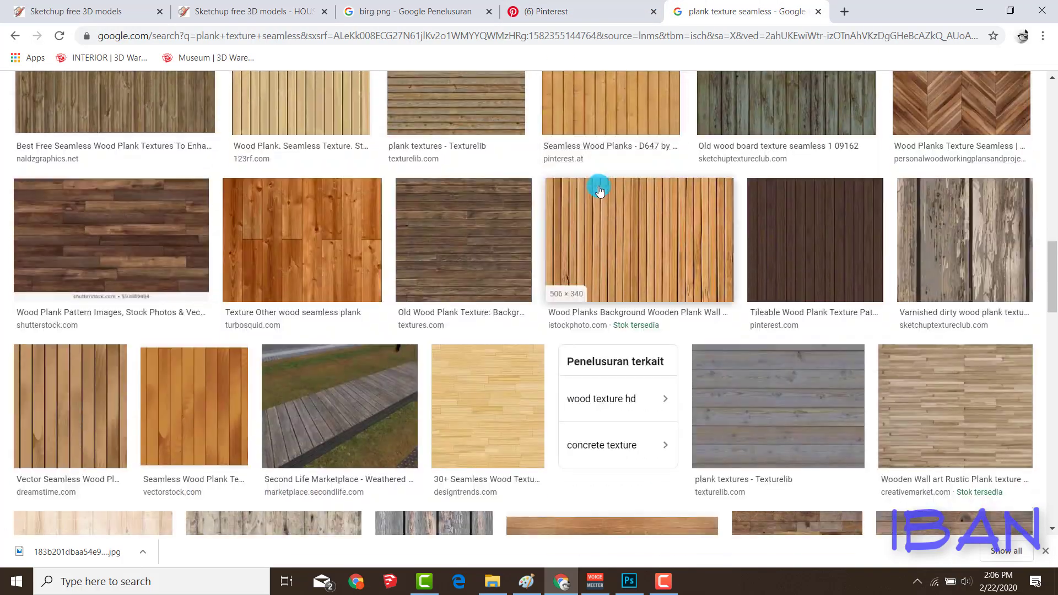
Step: Save the seamless dark wood floor texture image as a download
left_click(149, 237)
left_click(847, 469)
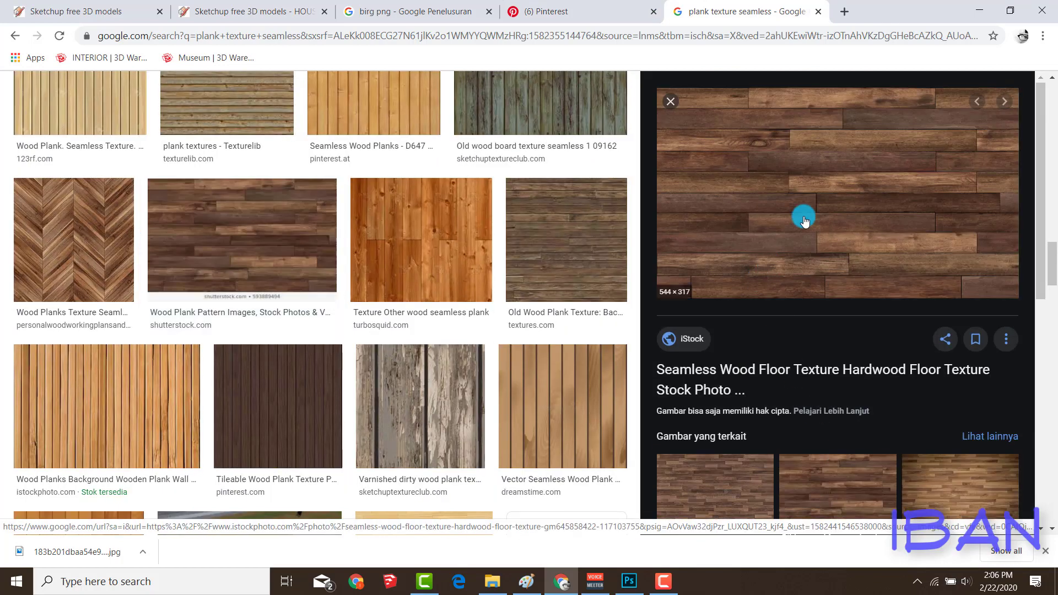
right_click(813, 202)
left_click(838, 307)
left_click(737, 306)
right_click(825, 183)
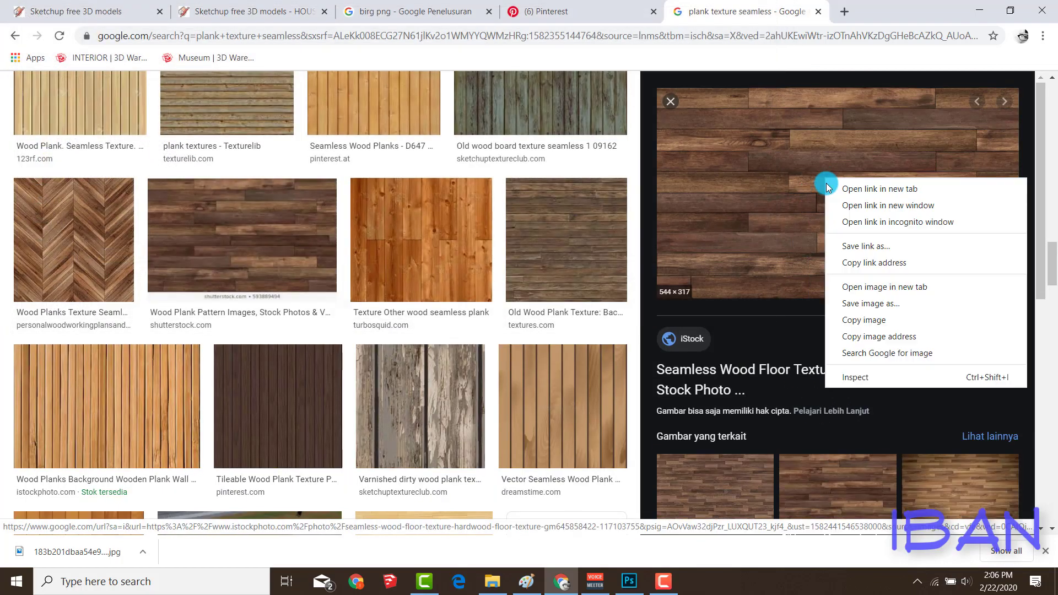
left_click(851, 303)
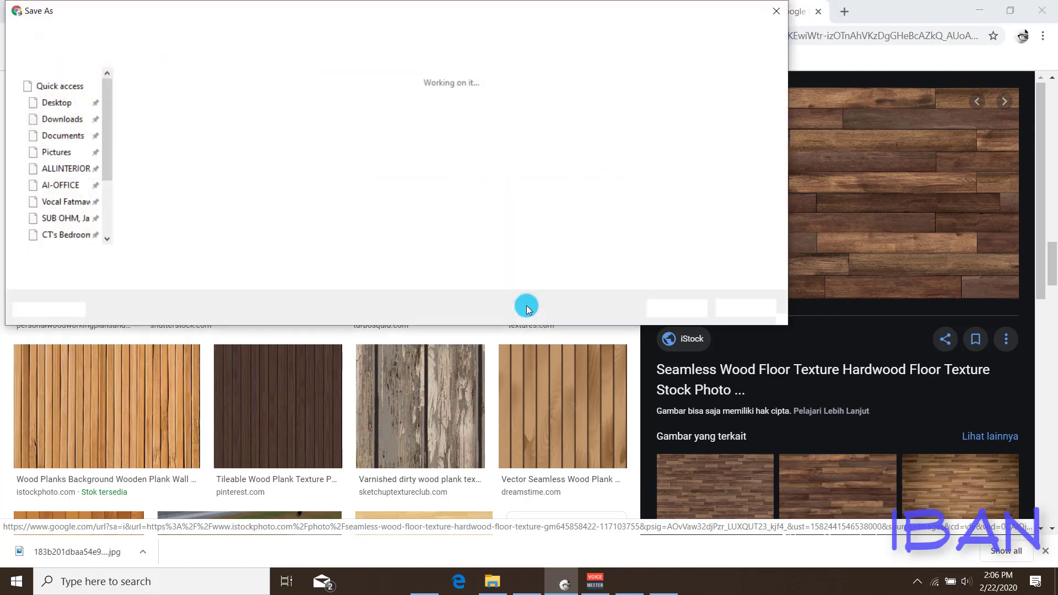
left_click(666, 307)
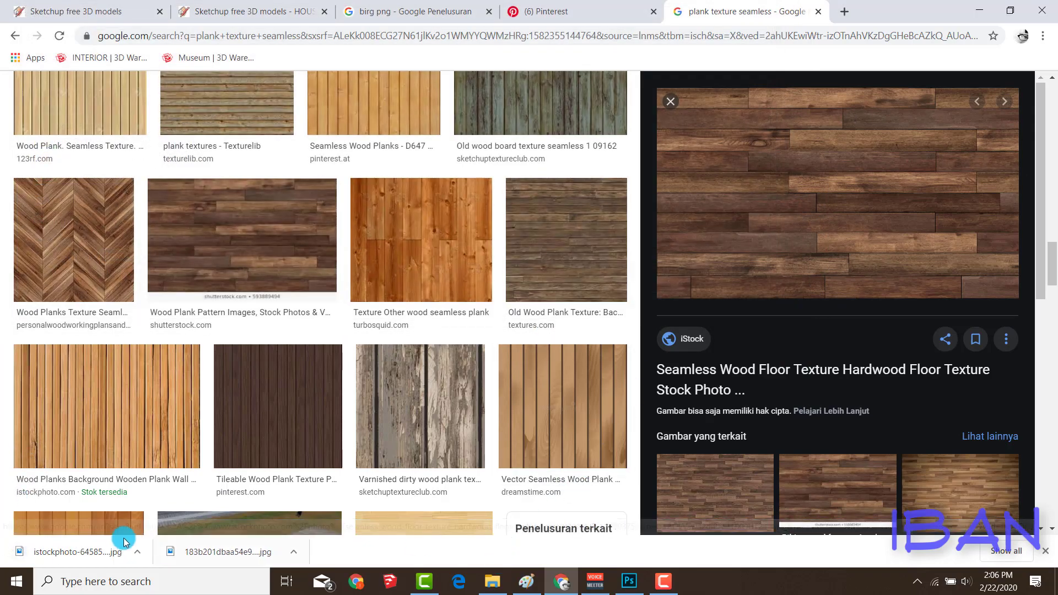
Step: Place the downloaded wood texture beside the render and select the base line-drawing layer
left_click(492, 581)
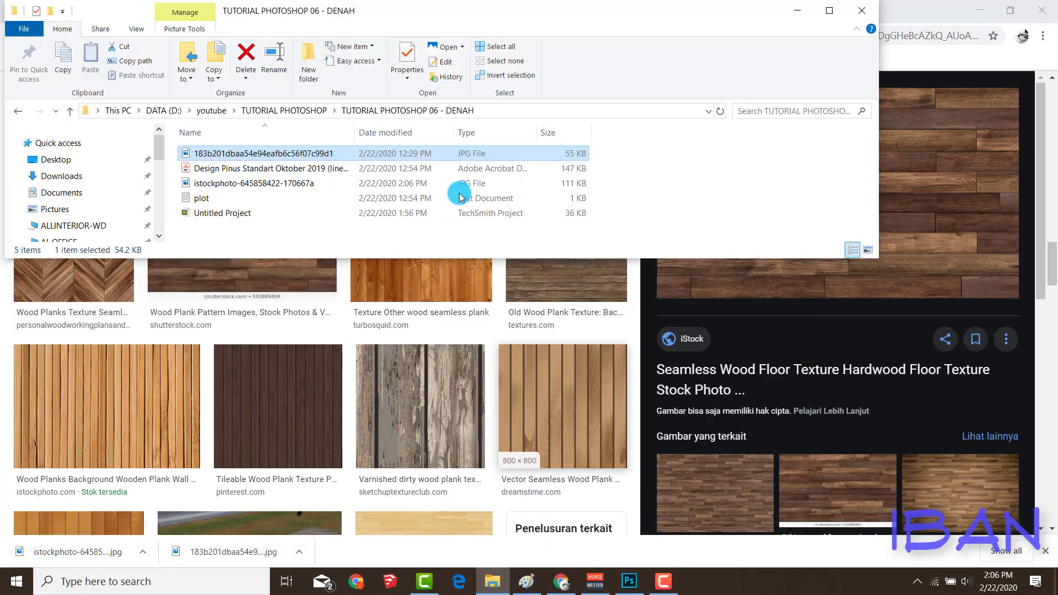
left_click(280, 183)
left_click_drag(280, 184, 627, 580)
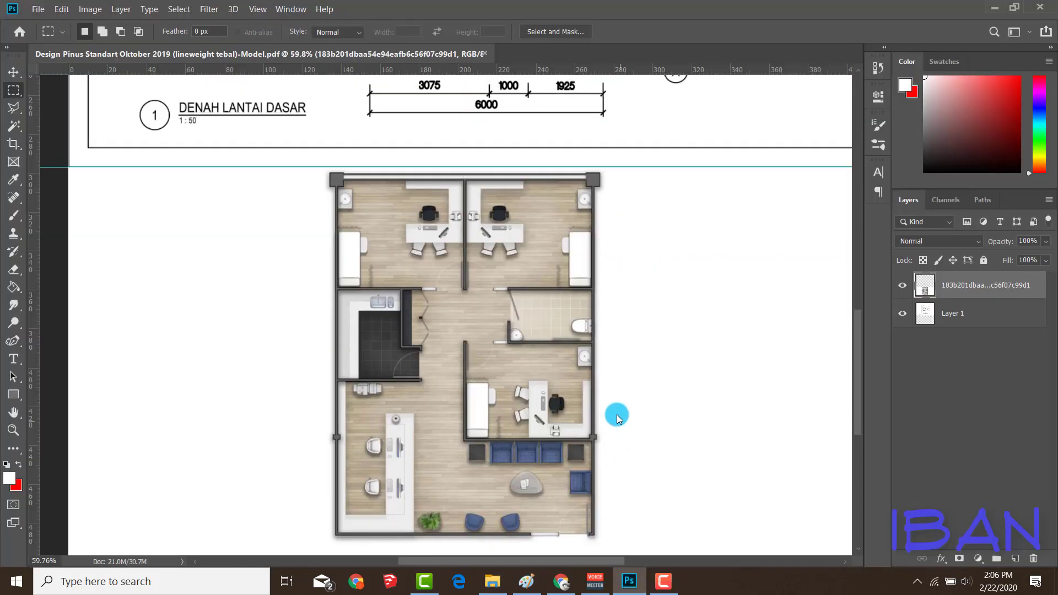
mouse_move(627, 580)
left_mouse_down()
mouse_move(438, 342)
mouse_move(616, 274)
left_mouse_up()
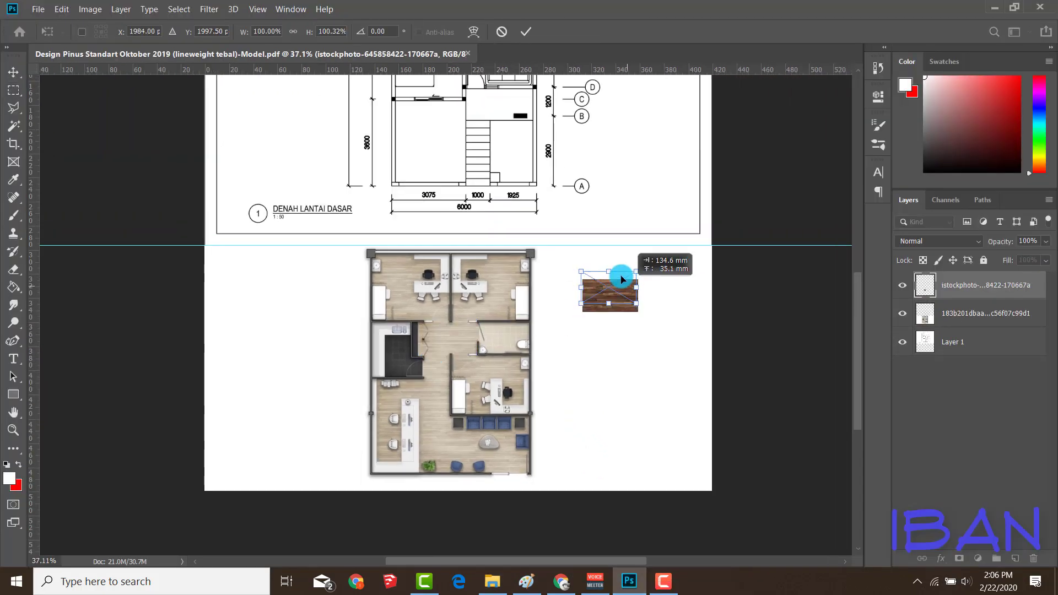
key("Return")
key("m")
scroll(492, 314, "down", 1)
scroll(484, 201, "up", 2)
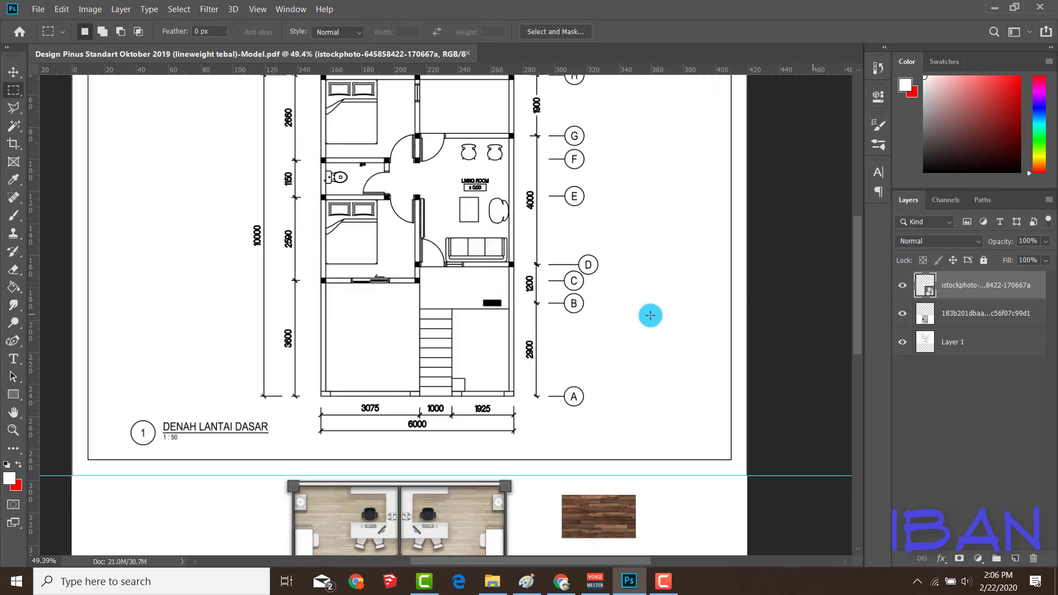
left_click(963, 343)
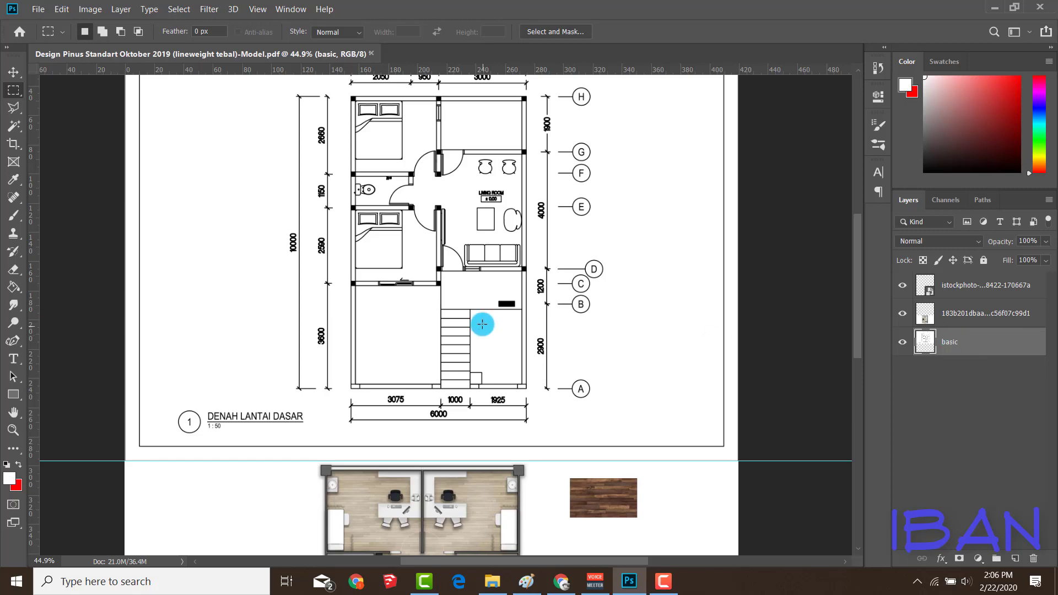
Step: Magic-wand select the bedroom, living room, hallway and door swing floor areas
scroll(482, 325, "up", 1)
key("w")
left_click(421, 245)
scroll(430, 253, "up", 1)
scroll(452, 231, "up", 1)
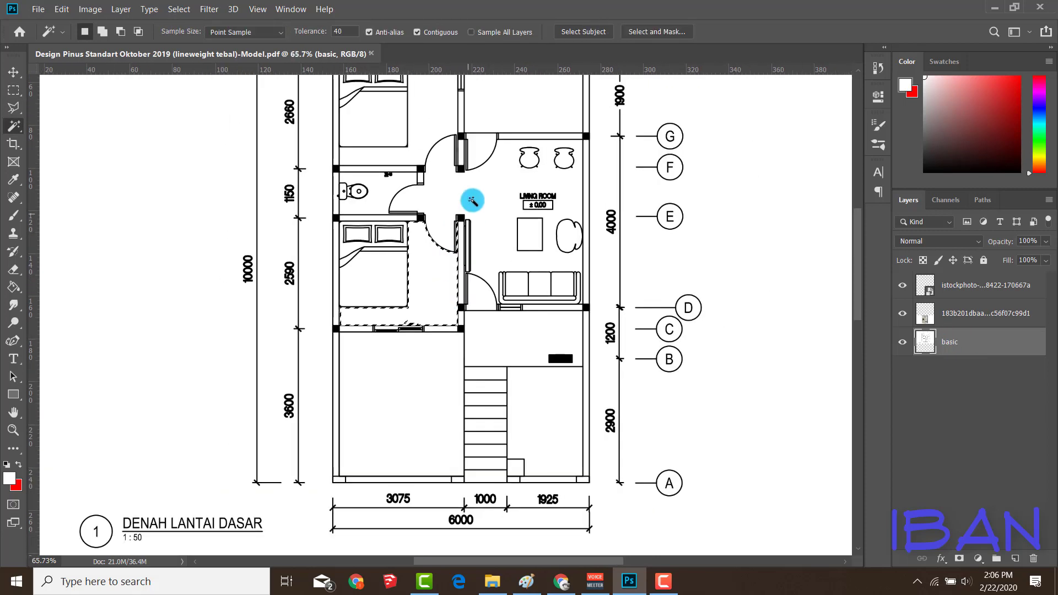
scroll(472, 200, "up", 2)
scroll(477, 204, "up", 1)
left_click(480, 206, "shift")
scroll(483, 307, "down", 2)
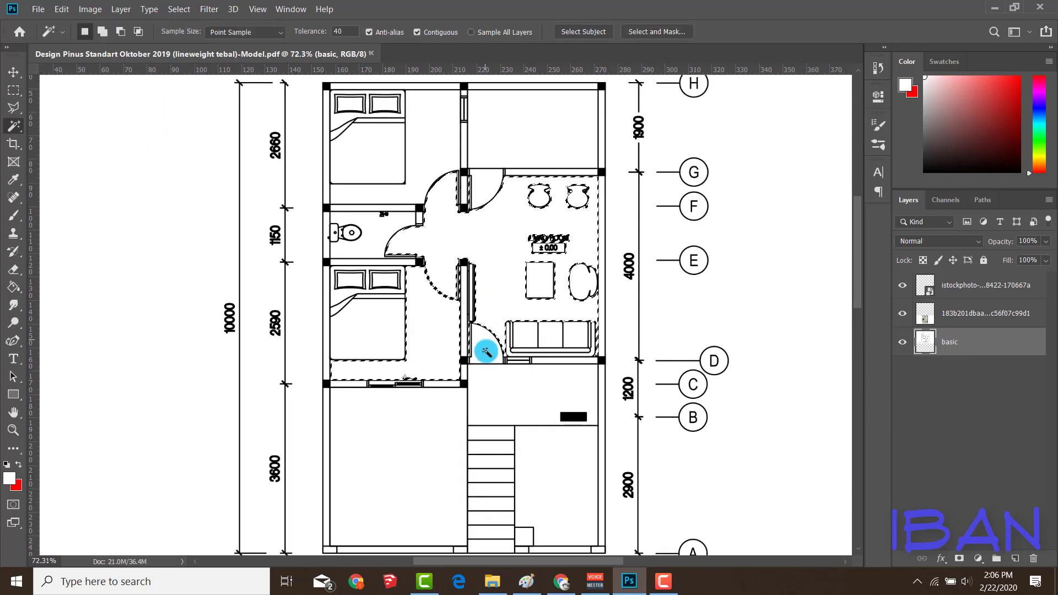
scroll(486, 351, "up", 2)
left_click(485, 347, "shift")
scroll(435, 184, "down", 2)
scroll(435, 182, "up", 2)
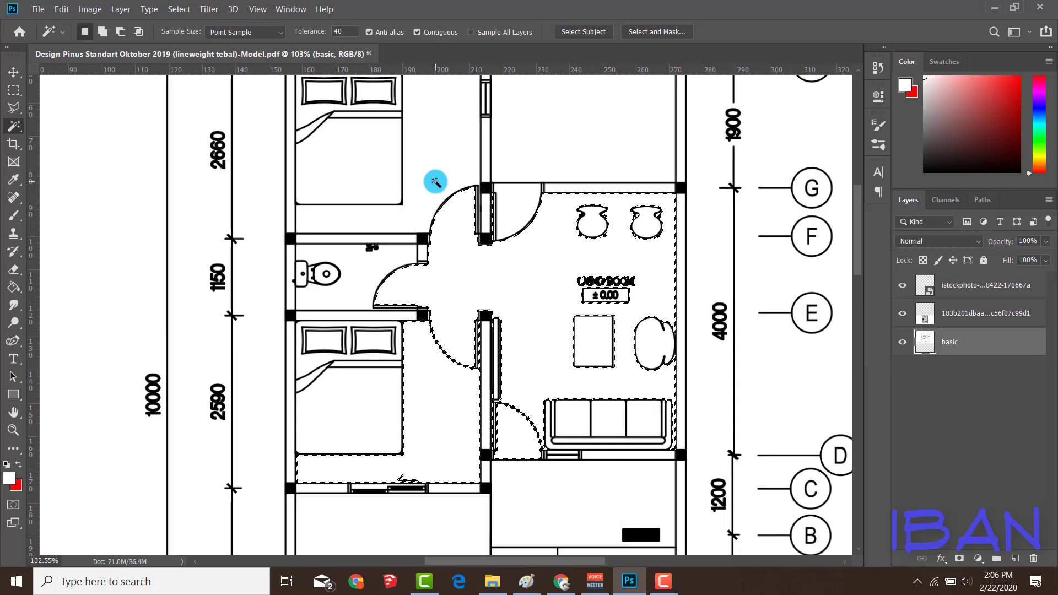
Step: Try the polygonal lasso and rectangular marquee, then clear the floor selection
left_click(16, 117)
left_click(15, 116)
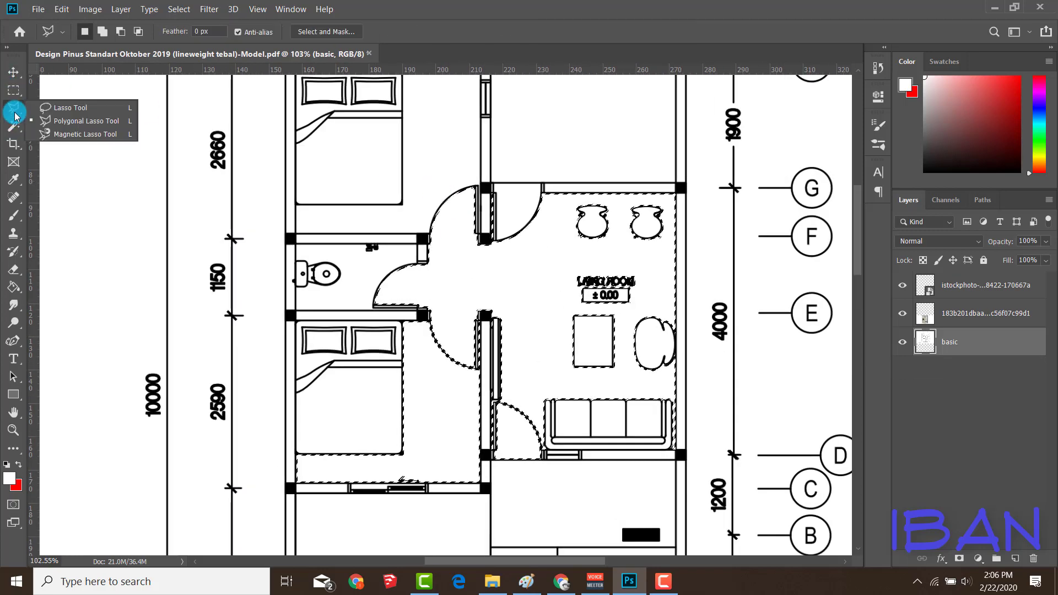
left_click(14, 90)
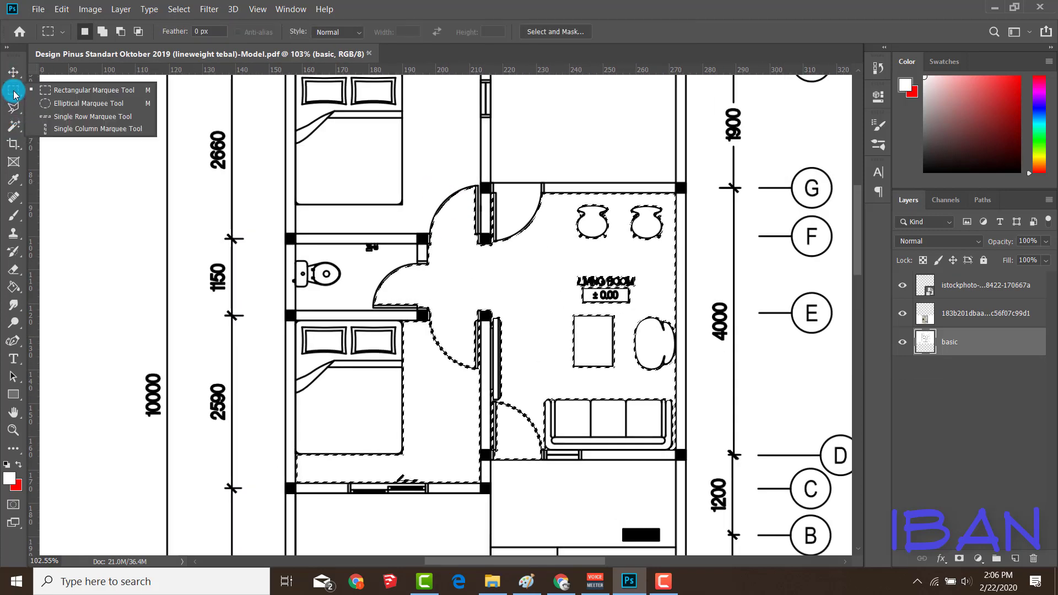
left_click(440, 174)
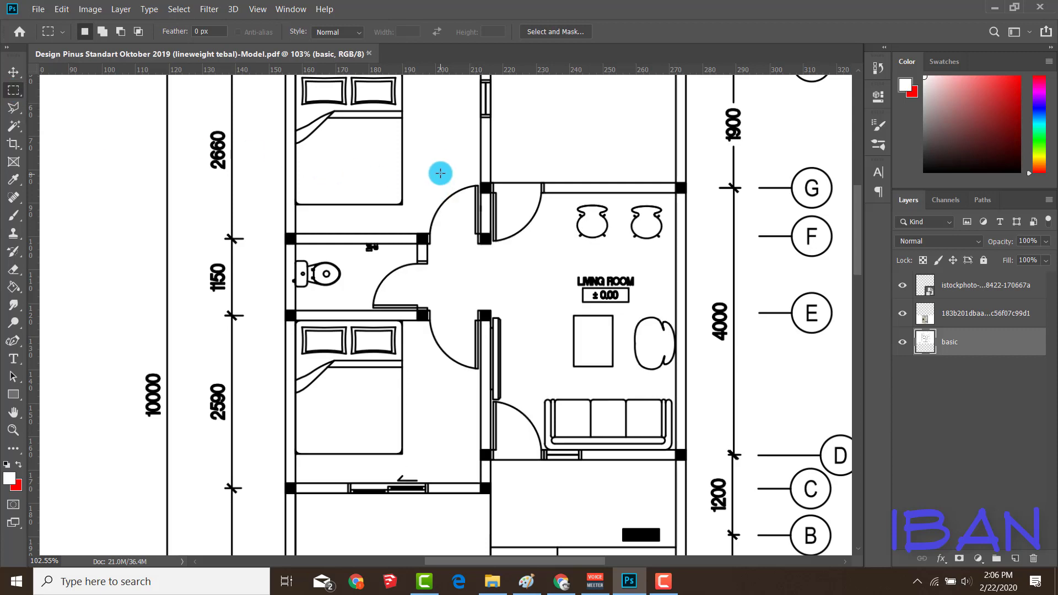
scroll(431, 206, "down", 2)
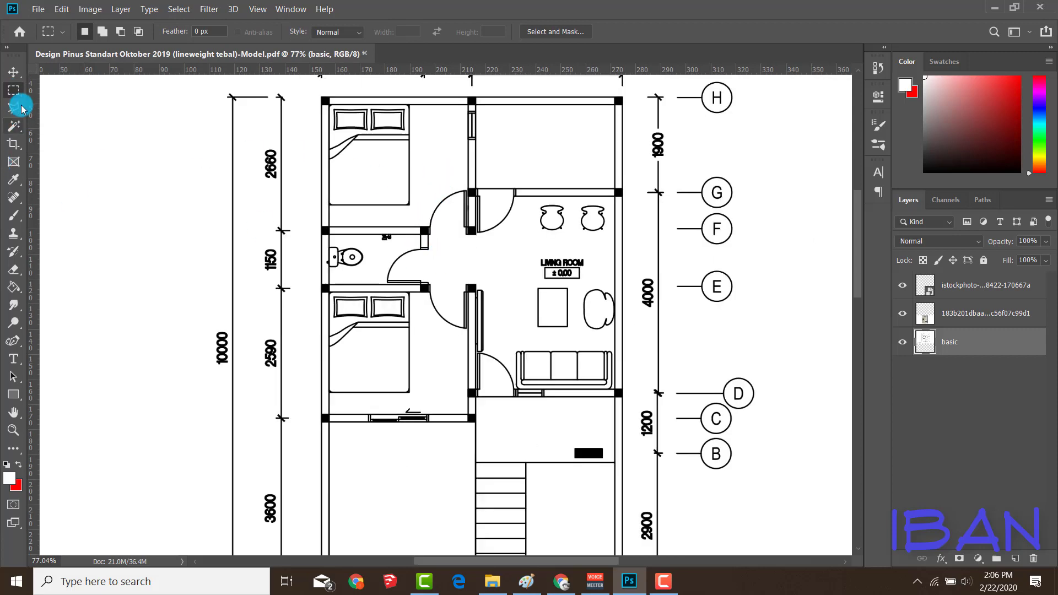
Step: Reselect the bedroom, living room, hallway and lower door swing, excluding the bathroom
left_click(14, 125)
scroll(438, 358, "up", 2)
left_click(446, 352)
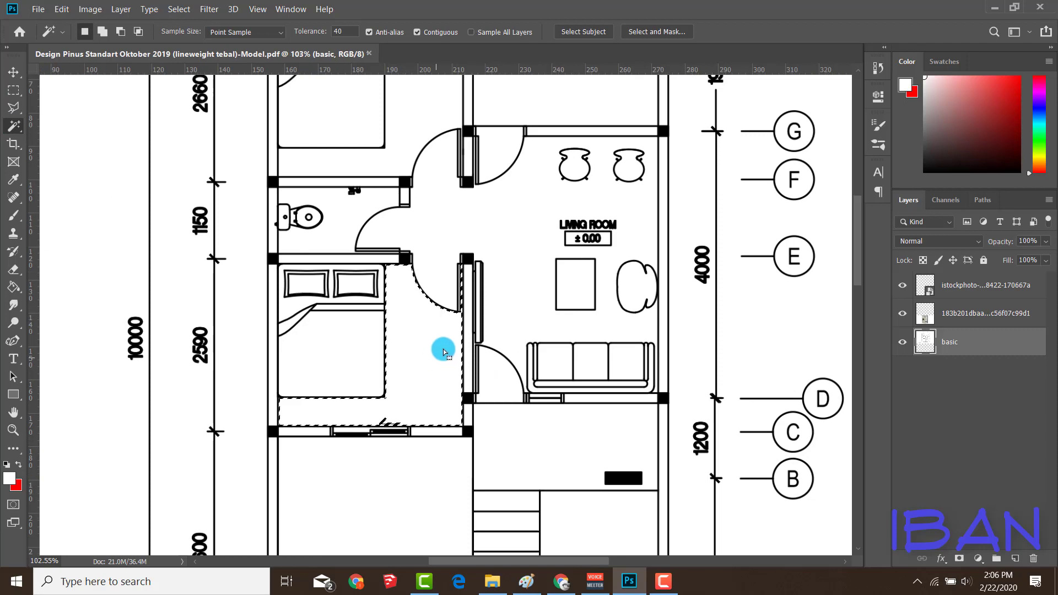
left_click(497, 320, "shift")
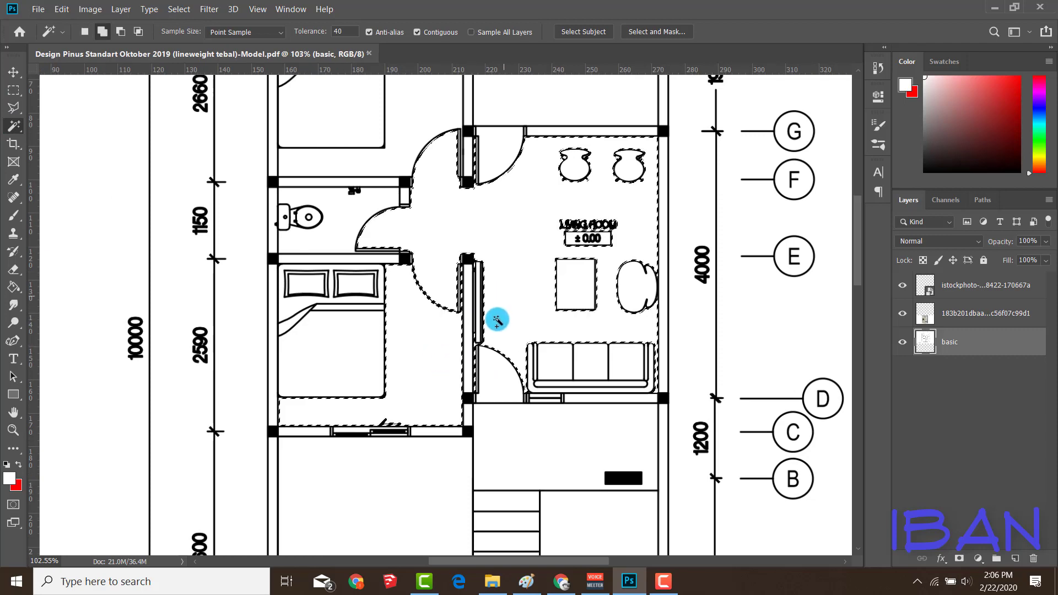
left_click(489, 372, "shift")
scroll(472, 241, "up", 2)
scroll(435, 172, "up", 1)
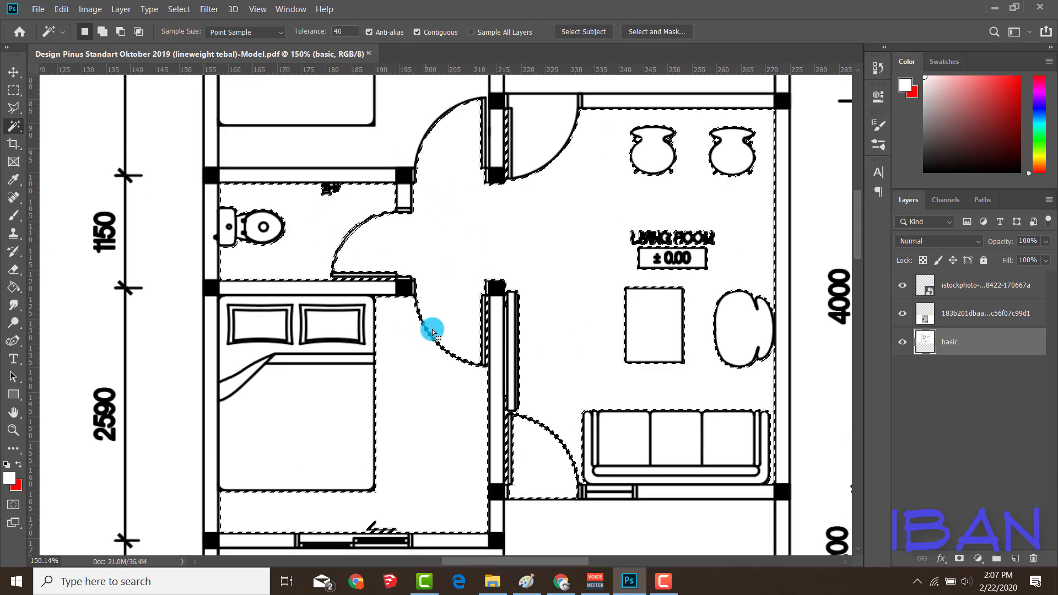
scroll(388, 255, "down", 1, "alt")
left_click(326, 235, "alt")
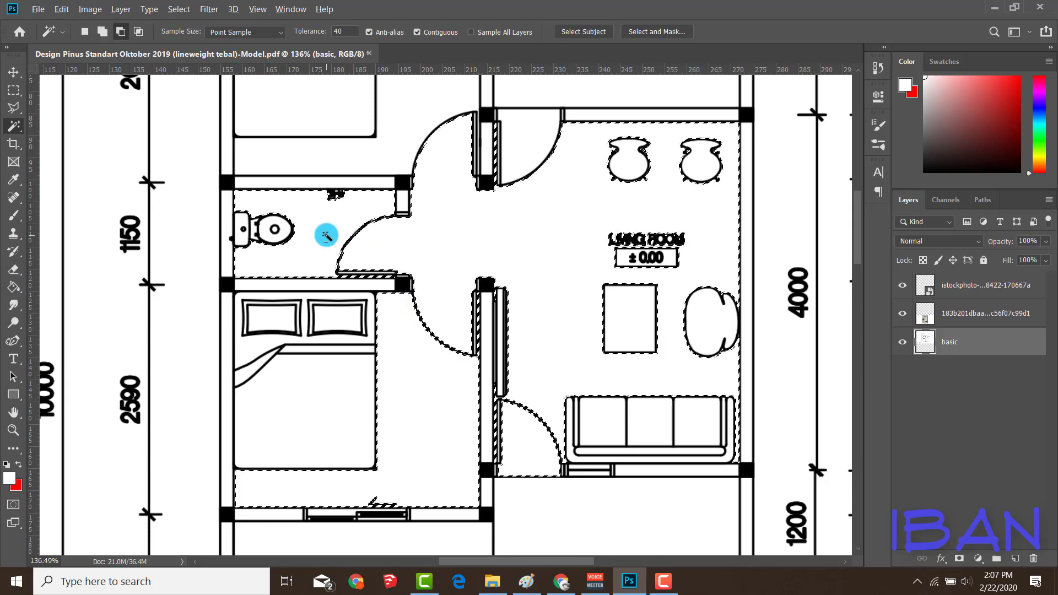
Step: Add a rectangular area around the toilet doorway to the floor selection
scroll(385, 230, "up", 2, "alt")
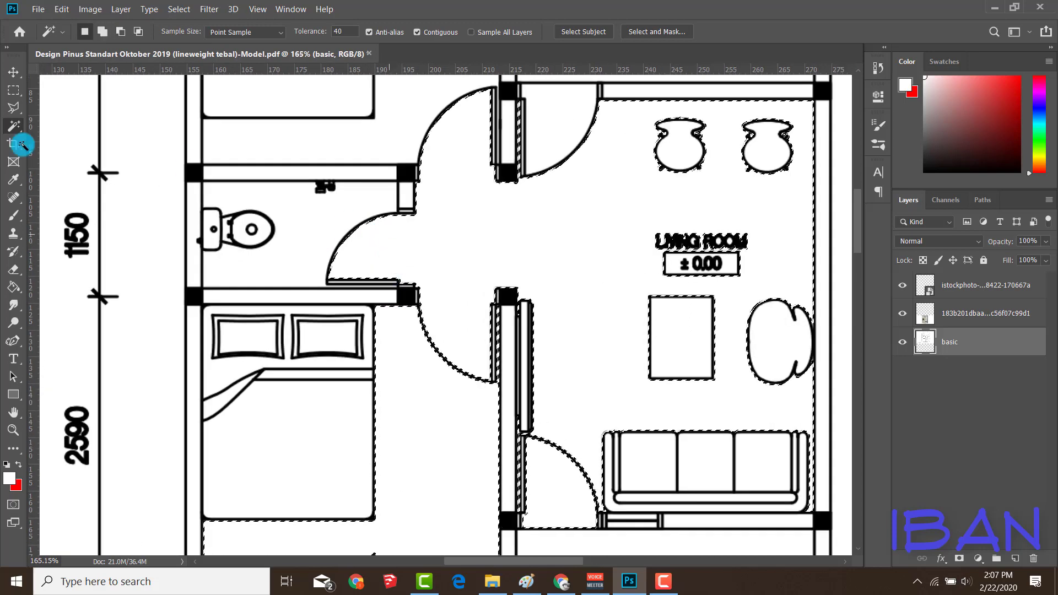
scroll(548, 160, "down", 3, "alt")
scroll(515, 205, "up", 1, "alt")
scroll(499, 218, "down", 3, "alt")
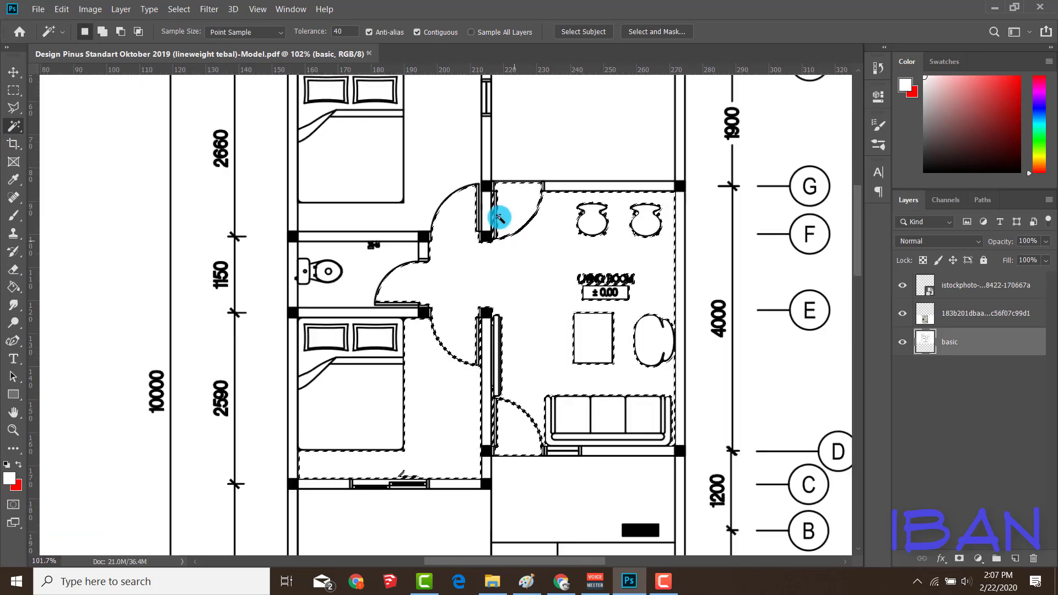
scroll(499, 218, "up", 3, "alt")
scroll(437, 160, "up", 2, "alt")
key("m")
scroll(480, 266, "up", 3, "alt")
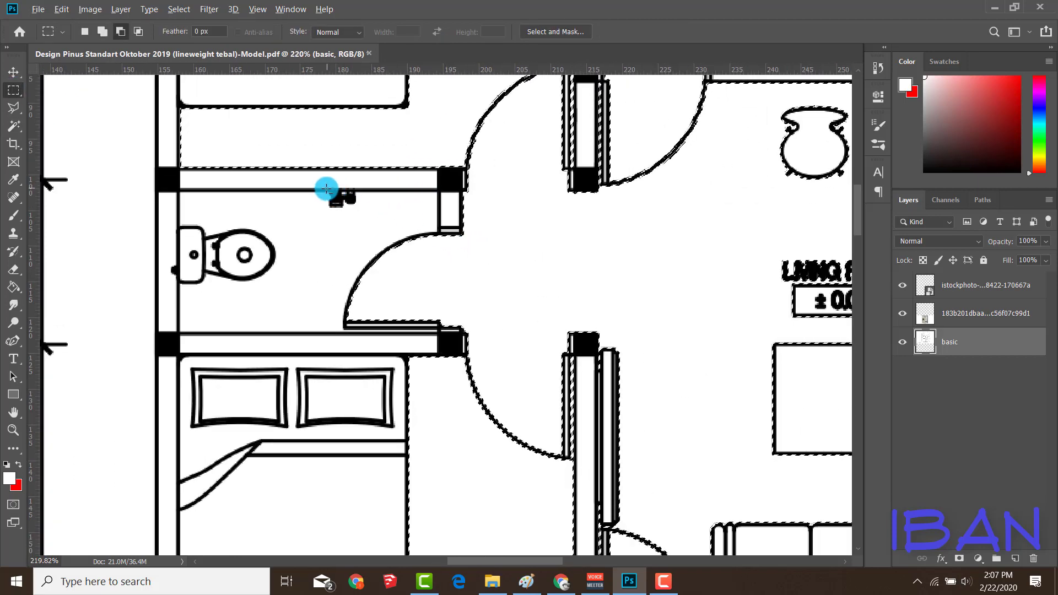
left_click_drag(327, 188, 439, 350)
scroll(437, 349, "down", 3, "alt")
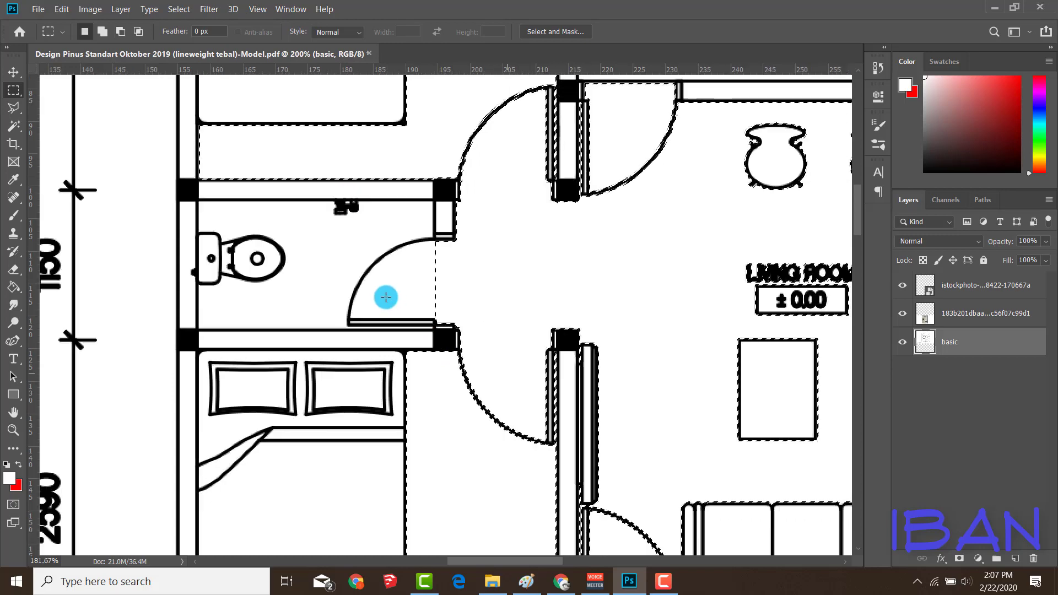
scroll(385, 295, "down", 2, "alt")
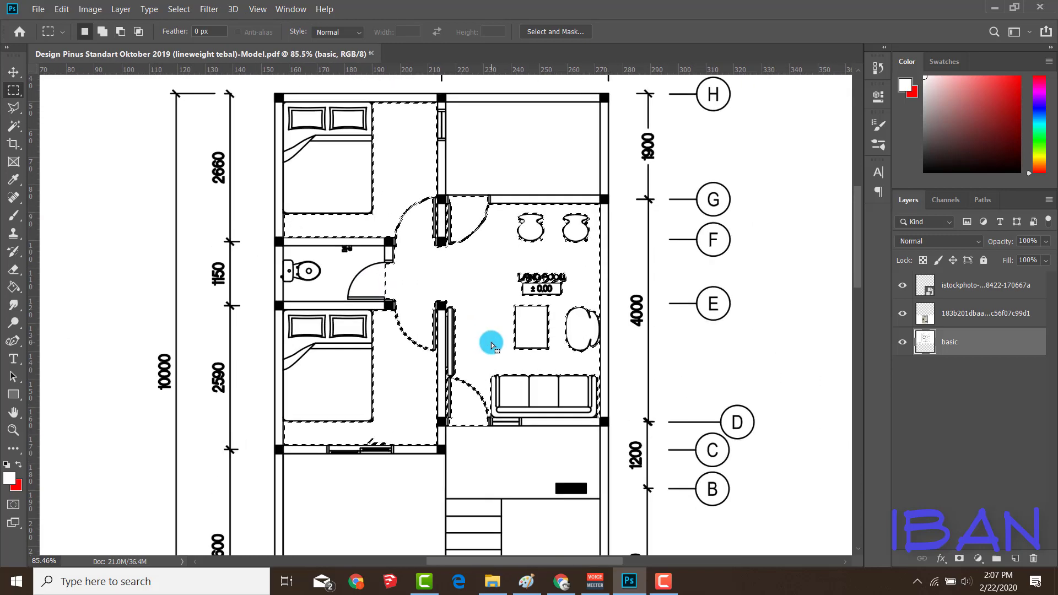
Step: Copy the selected floor areas from the basic layer onto a new layer
key("g")
left_click(960, 318)
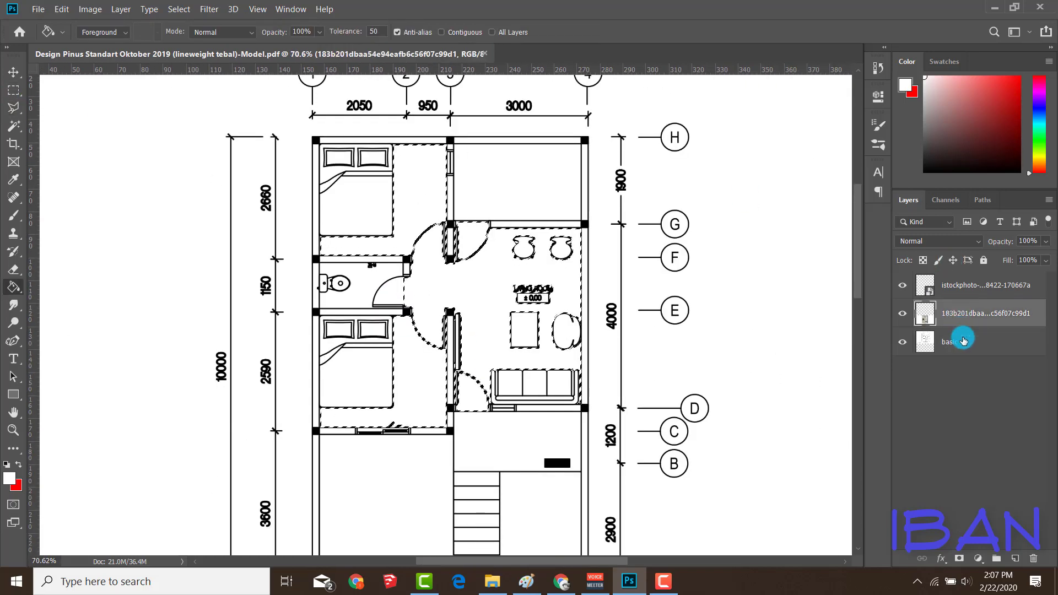
left_click(1002, 346)
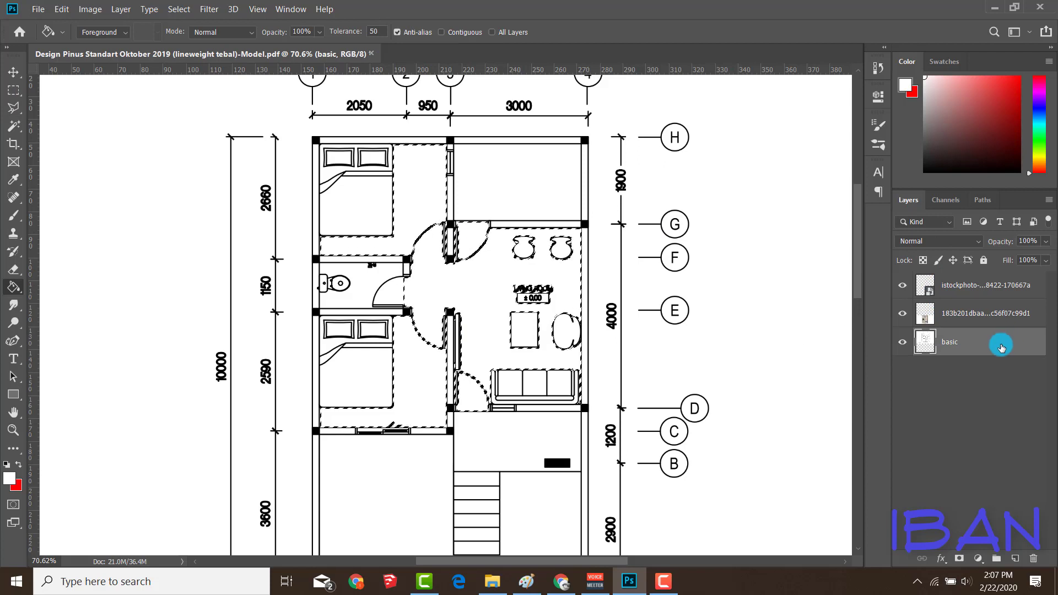
key("ctrl+j")
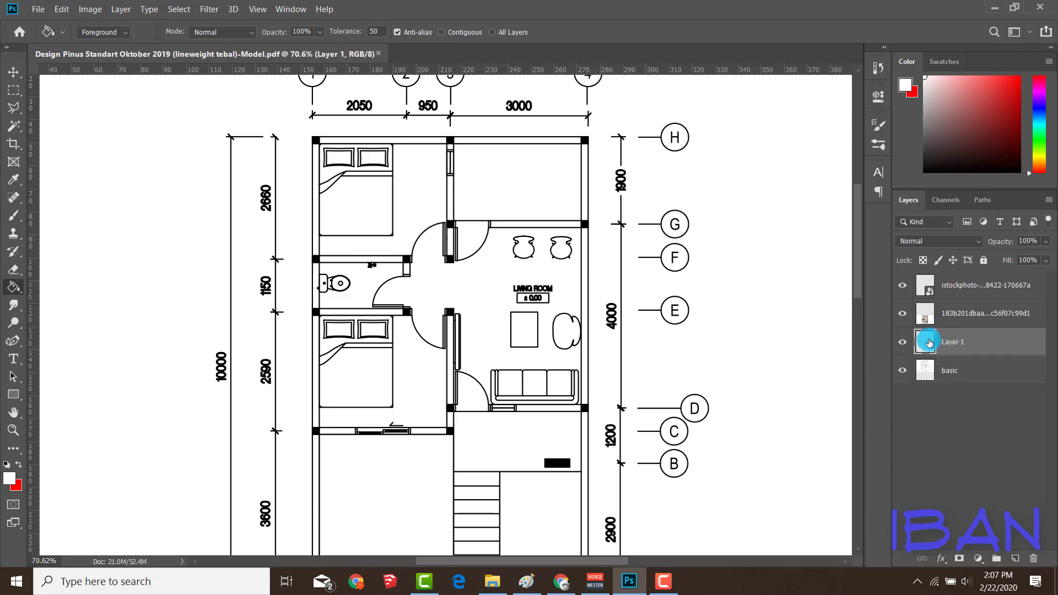
left_click(929, 343, "ctrl")
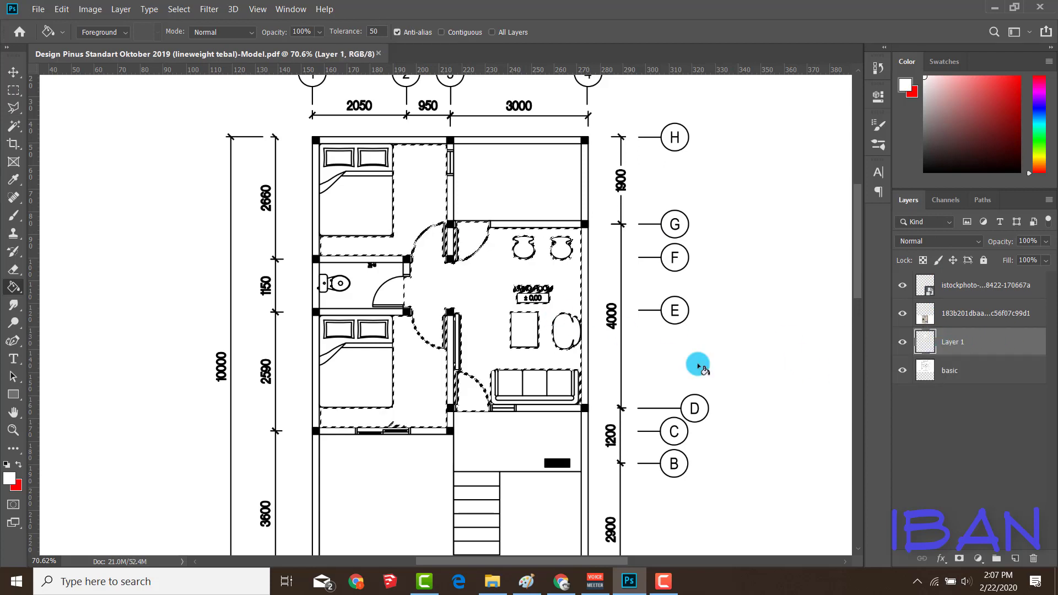
key("ctrl+d")
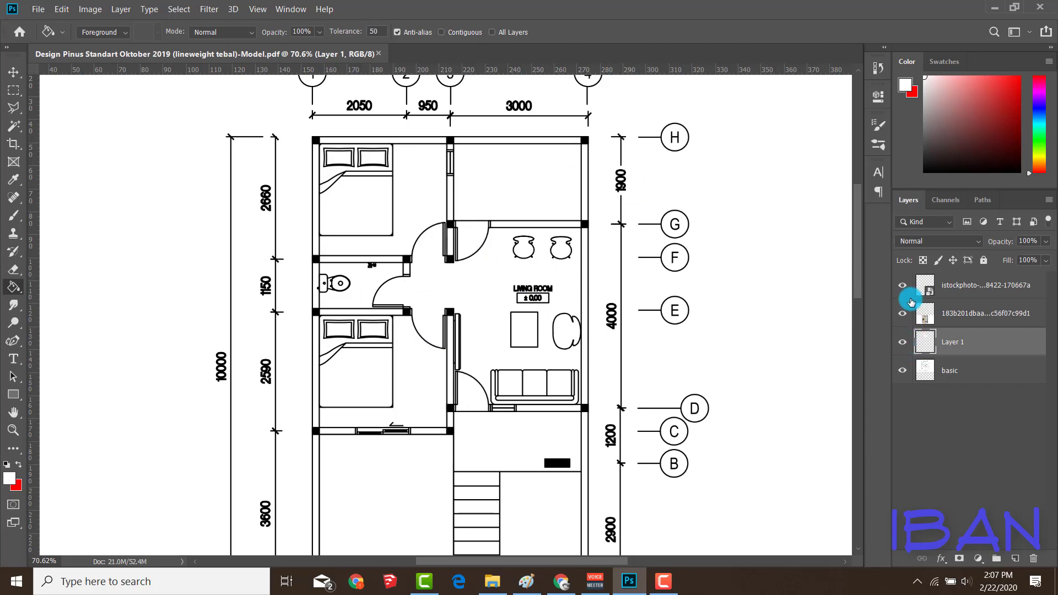
Step: Hide the stock photo and toggle basic and floor layers to check the copy
left_click(903, 285)
left_click(901, 372)
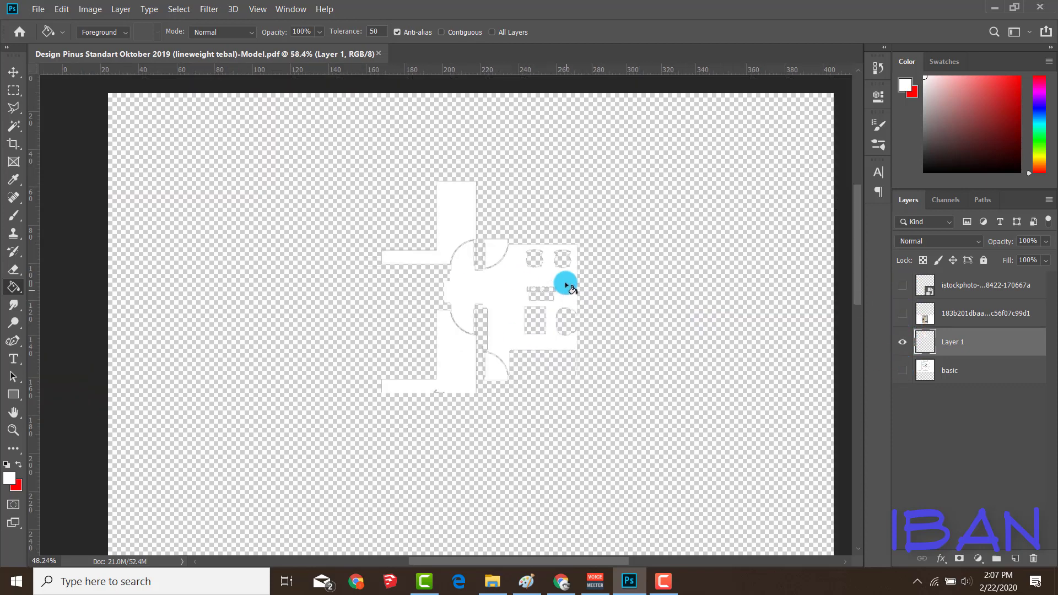
scroll(557, 276, "up", 2)
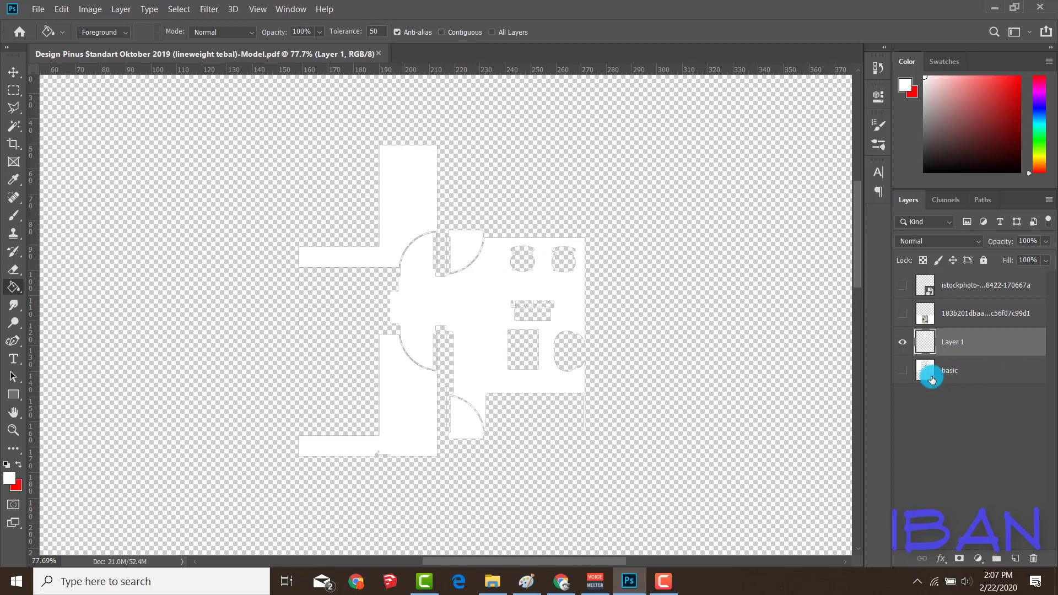
left_click(902, 346)
left_click(900, 375)
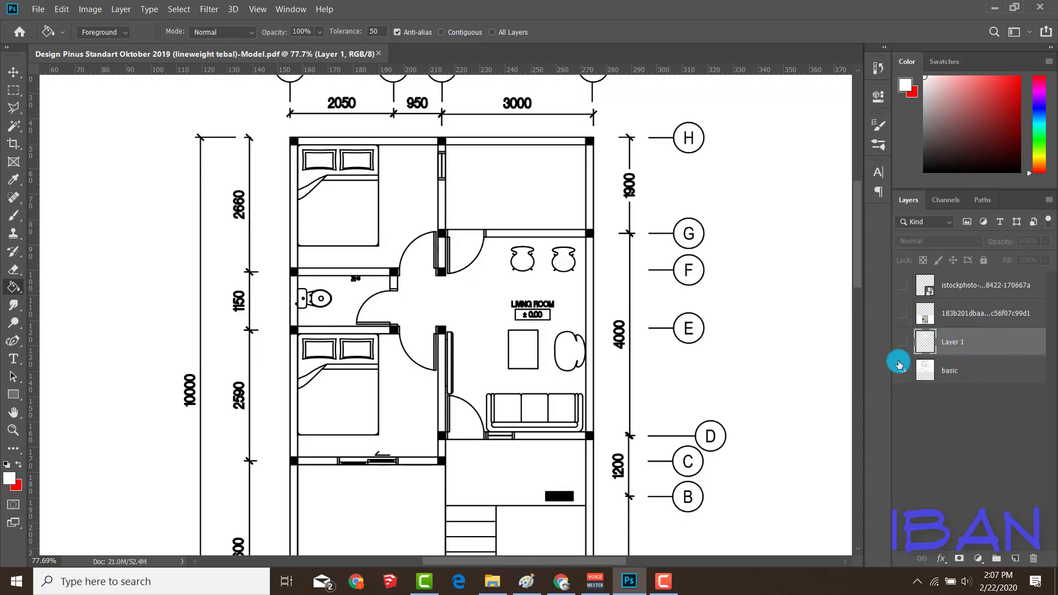
left_click(964, 369)
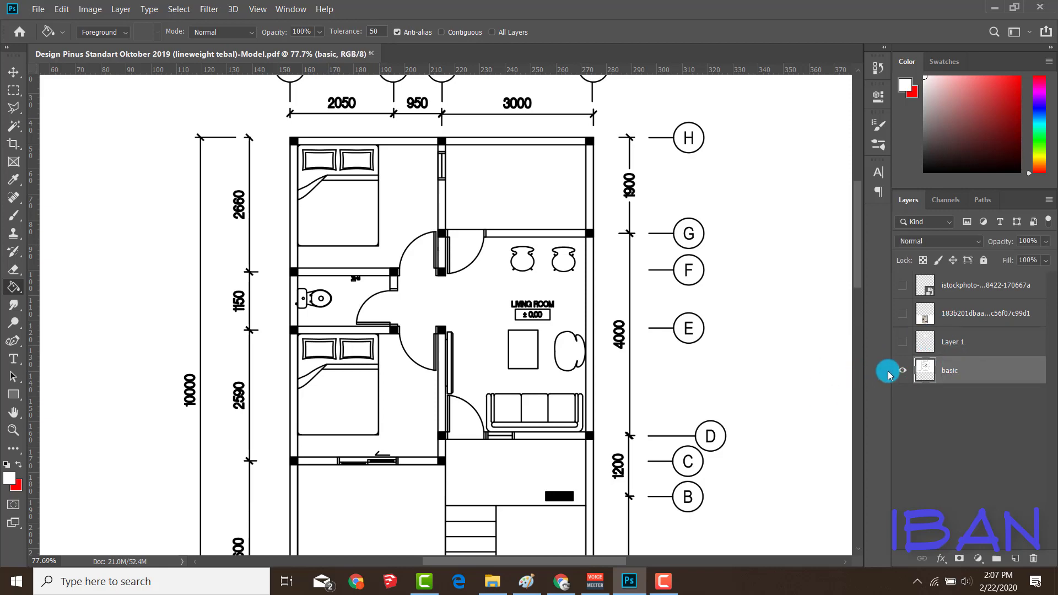
left_click(903, 370)
left_click(903, 341)
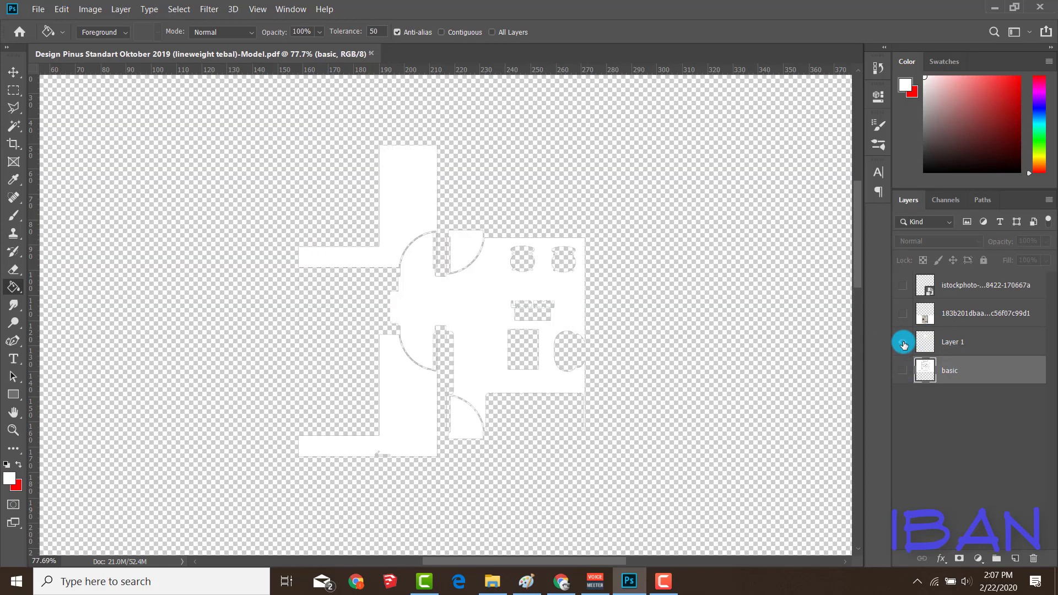
left_click(964, 345)
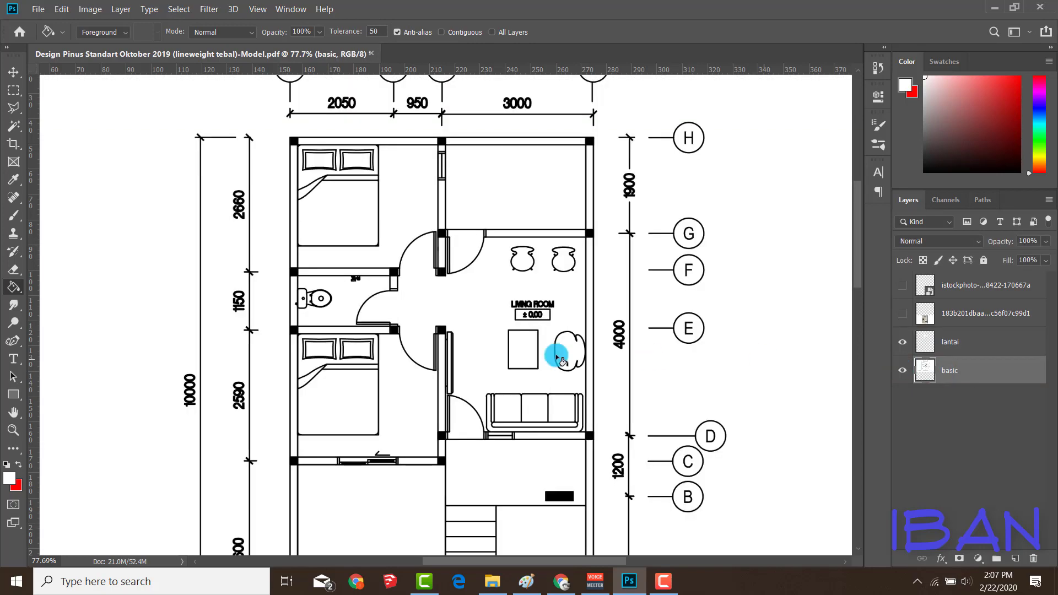
Step: Move the wood texture beside gridlines B and C
scroll(534, 419, "down", 5)
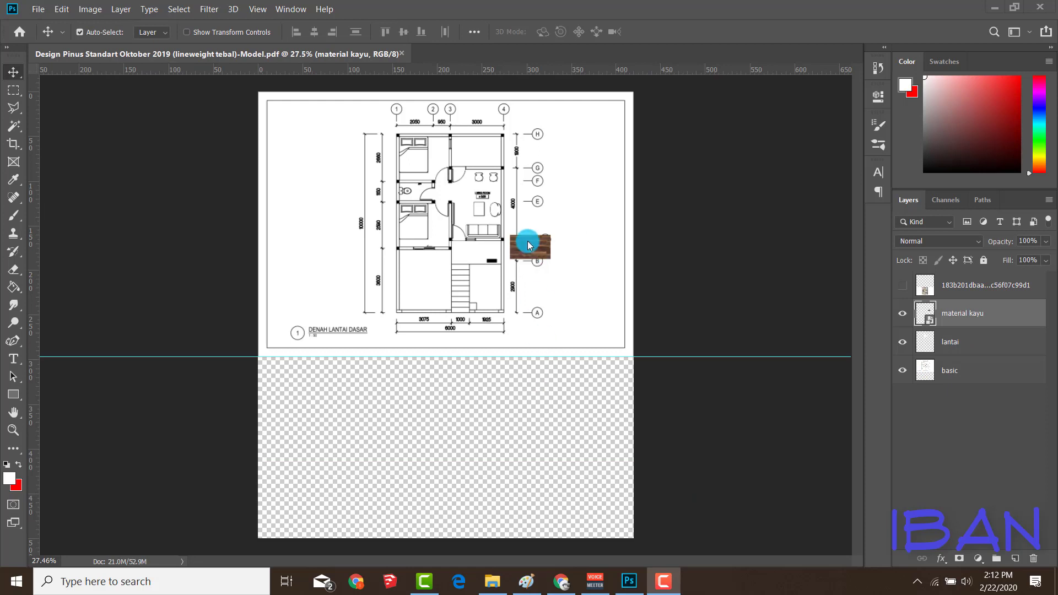
scroll(528, 240, "up", 2)
left_click_drag(554, 253, 609, 269)
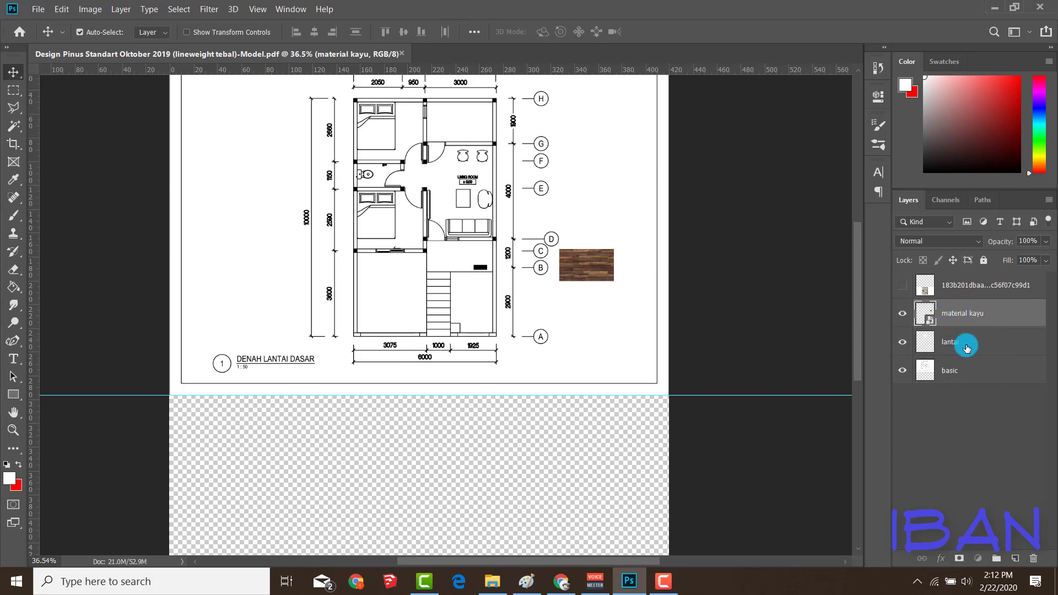
scroll(521, 234, "up", 2)
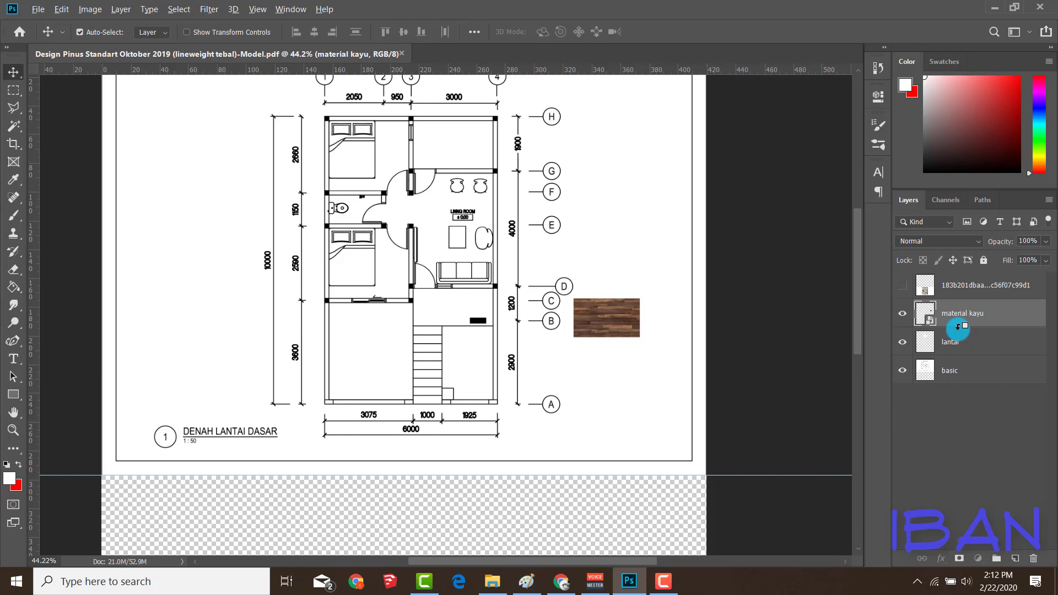
Step: Clip the material kayu wood texture to the lantai floor layer
left_click(958, 327, "alt")
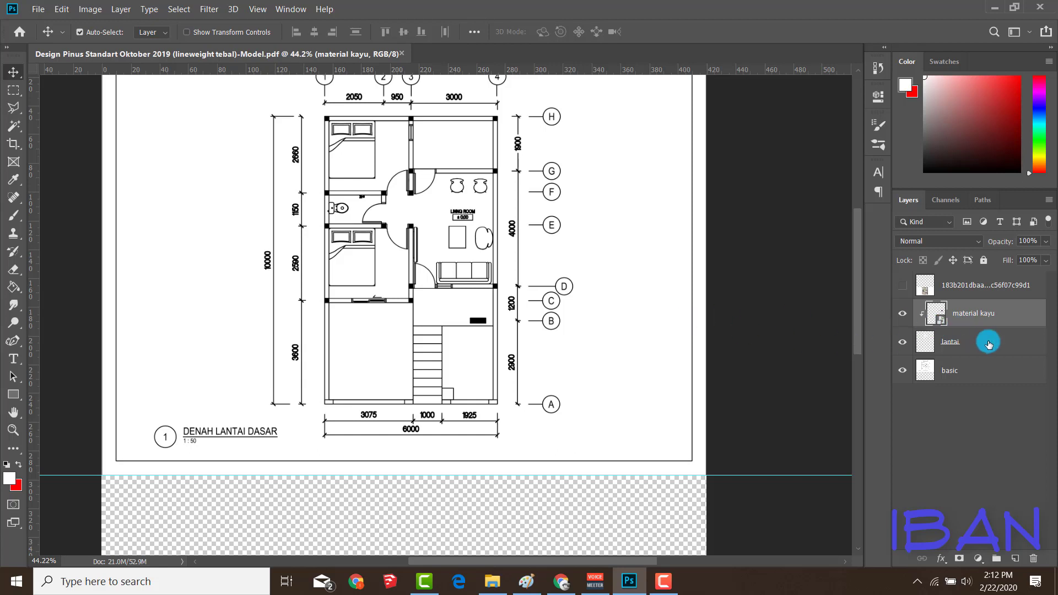
left_click(988, 344)
left_click(925, 342, "ctrl")
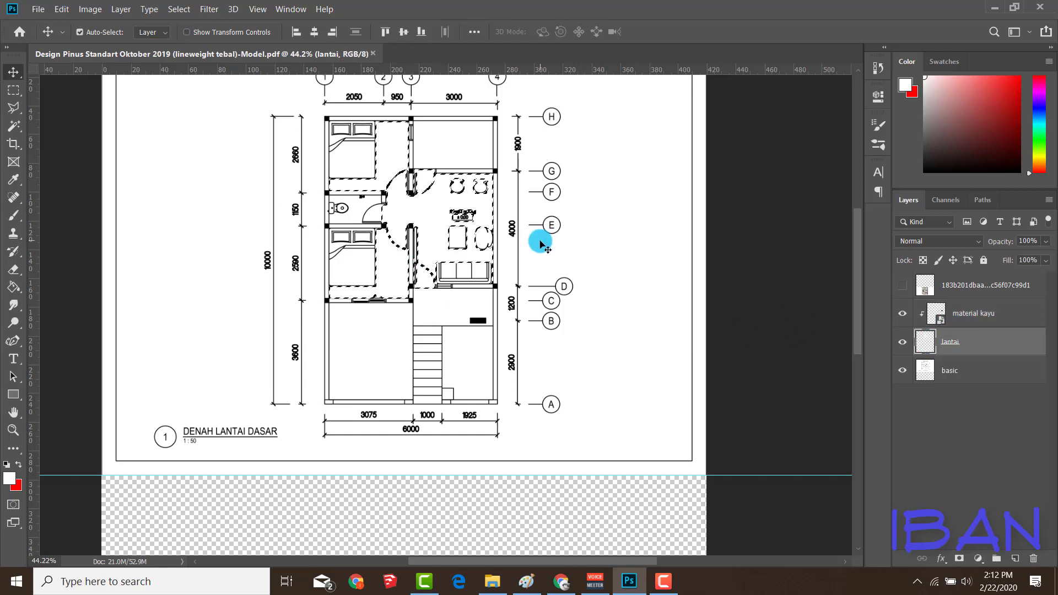
key("ctrl+d")
left_click(976, 319)
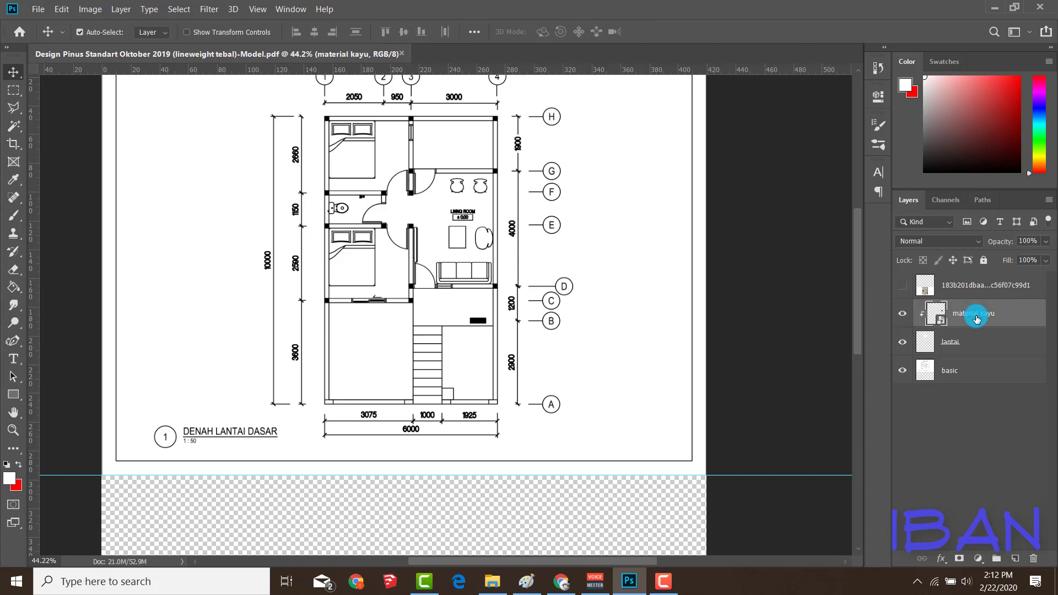
Step: Reposition the wood texture onto the living room floor with Free Transform
key("ctrl+t")
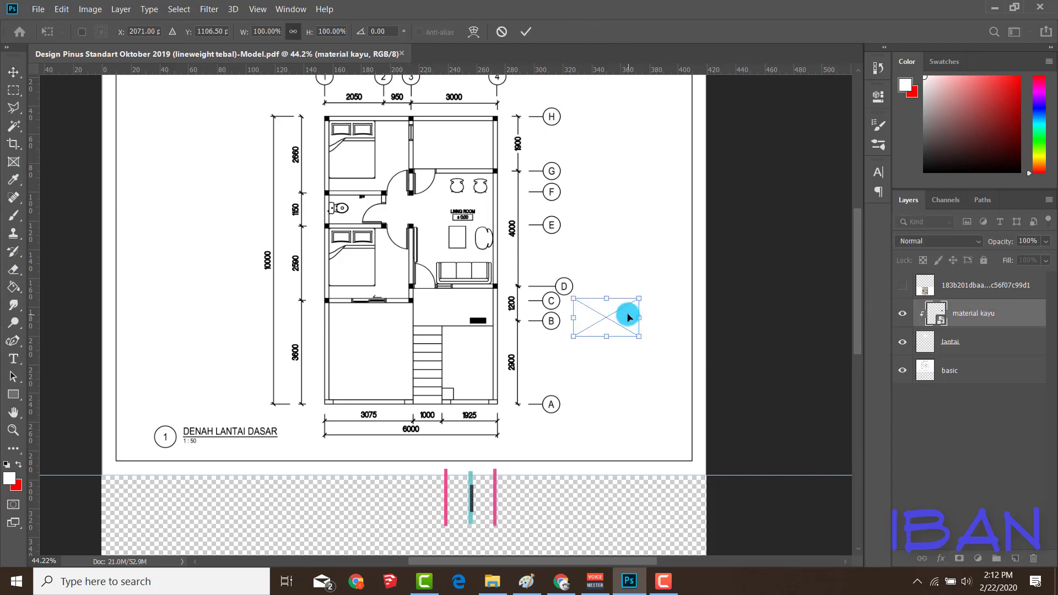
left_click_drag(626, 309, 469, 264)
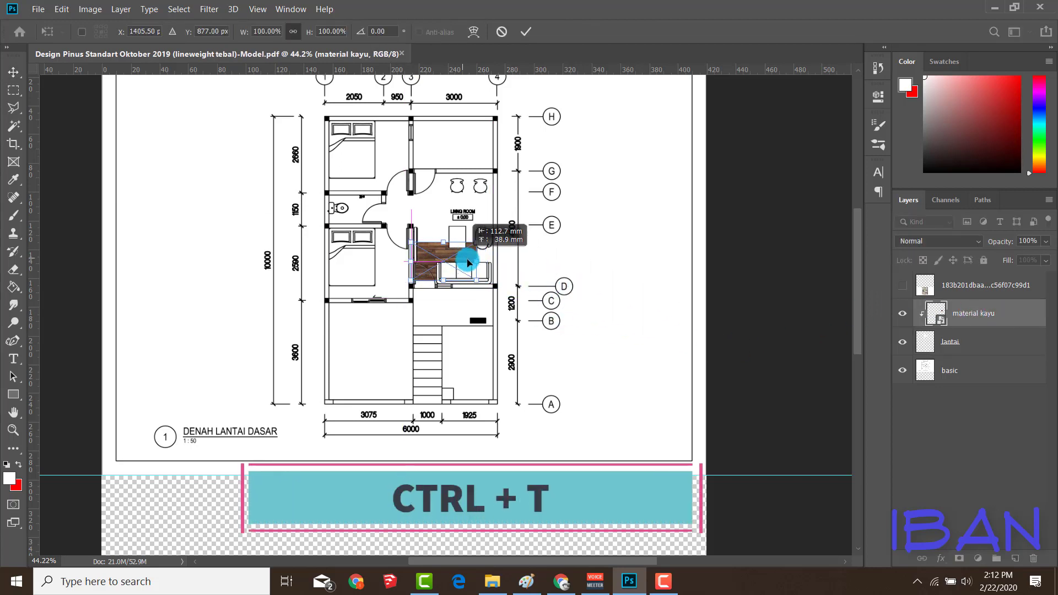
scroll(470, 263, "up", 2)
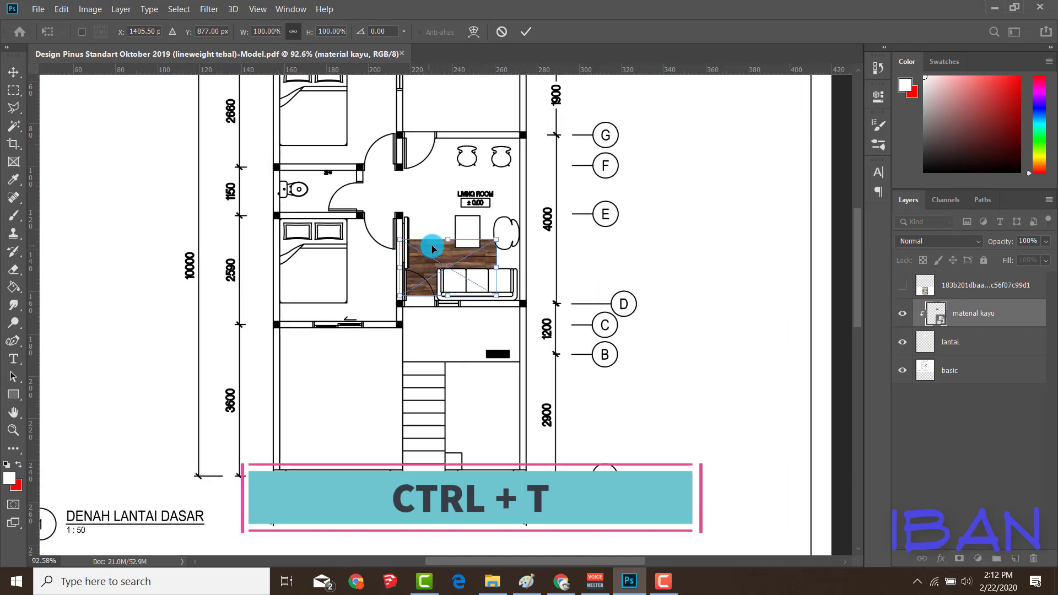
scroll(437, 244, "up", 1)
scroll(449, 255, "up", 1)
scroll(451, 262, "up", 1)
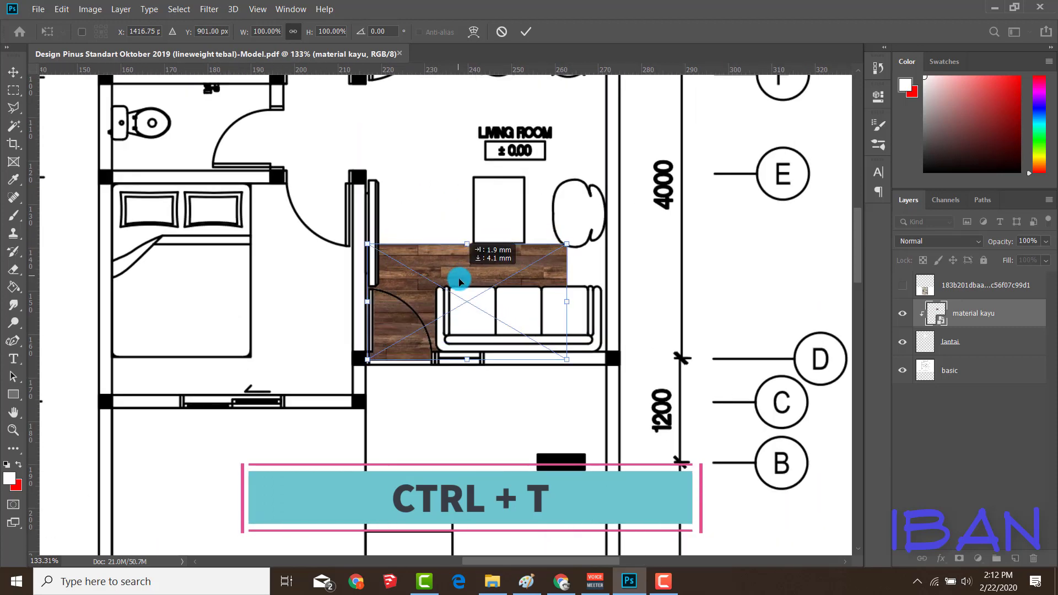
left_click_drag(461, 276, 461, 277)
scroll(461, 277, "down", 3)
scroll(460, 283, "up", 1)
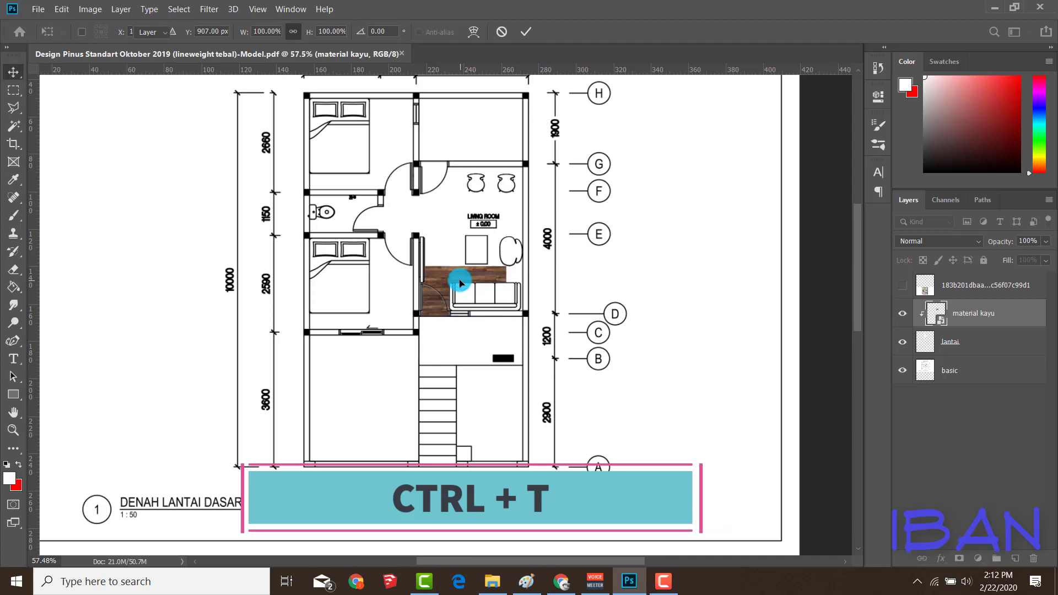
key("Return")
Step: Show the rendered reference plan layer again
scroll(460, 283, "down", 2)
scroll(461, 283, "down", 2)
scroll(463, 278, "up", 1)
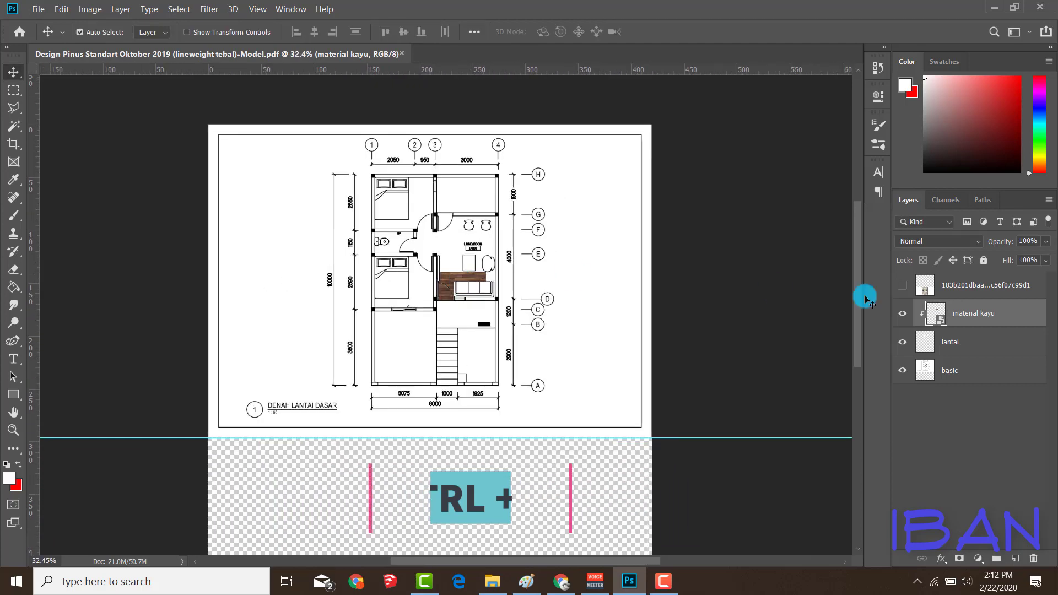
left_click(902, 285)
scroll(654, 285, "down", 1)
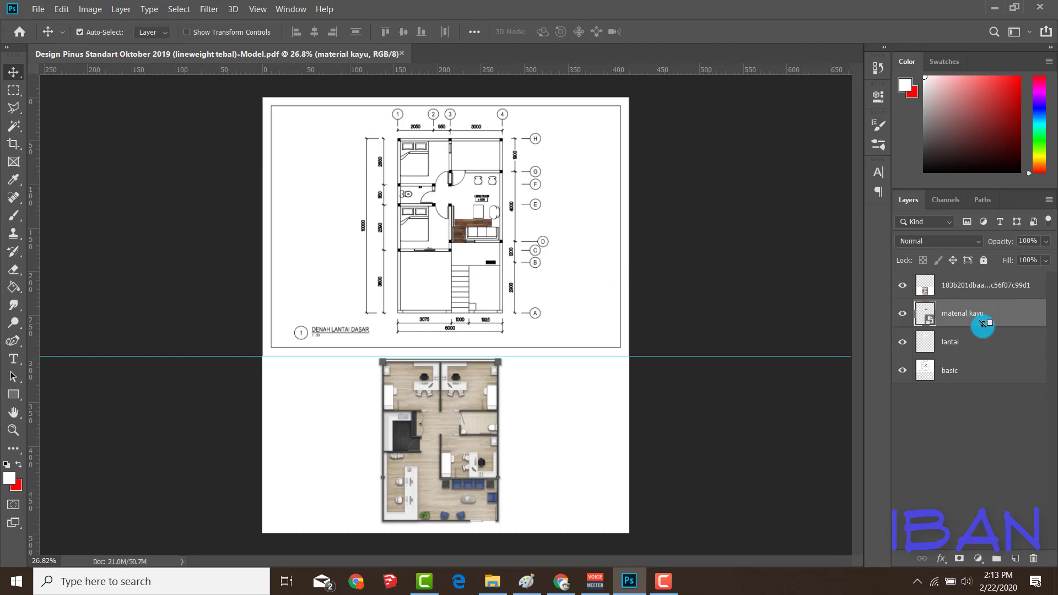
Step: Move the wood texture layer above the reference plan and onto the rendered plan
left_click_drag(466, 238, 543, 330)
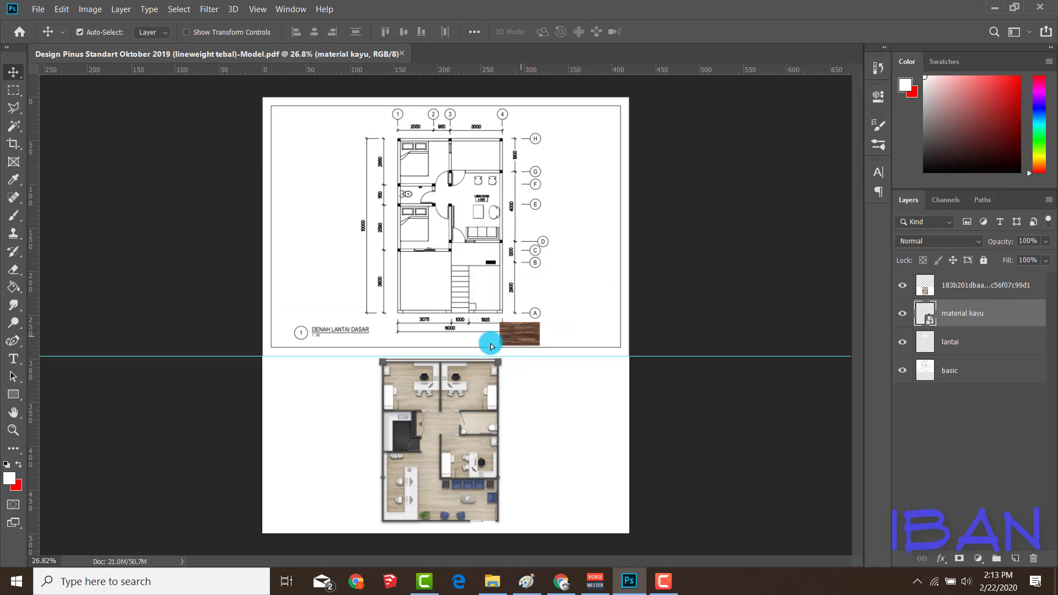
left_click_drag(543, 331, 463, 346)
scroll(463, 347, "up", 2)
scroll(467, 349, "up", 3)
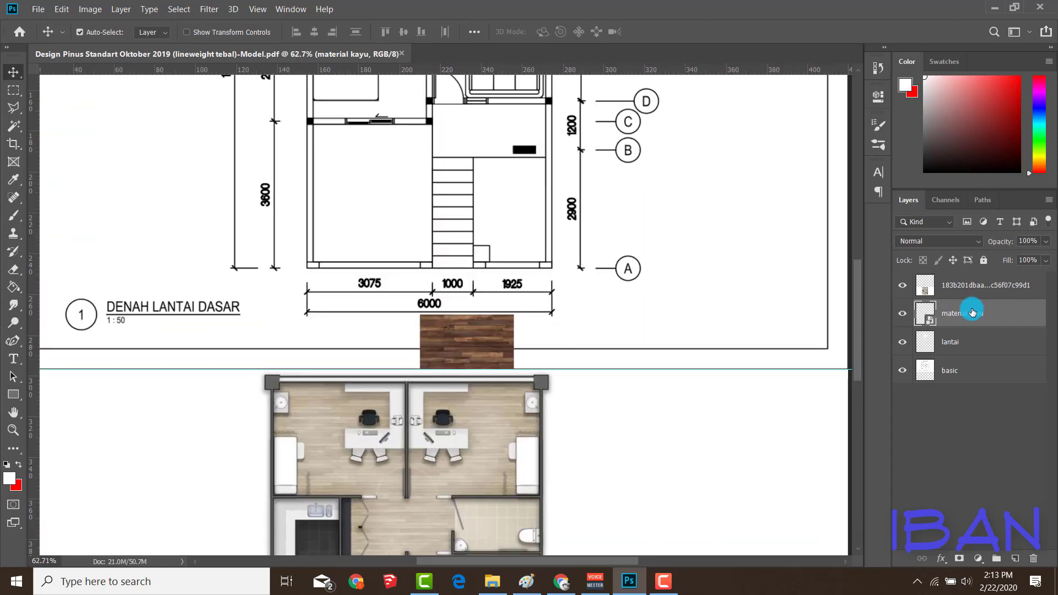
left_click_drag(981, 307, 945, 282)
scroll(457, 297, "down", 1)
mouse_move(439, 309)
left_mouse_down()
mouse_move(440, 406)
mouse_move(482, 378)
left_mouse_up()
scroll(482, 386, "up", 3)
scroll(482, 389, "up", 1)
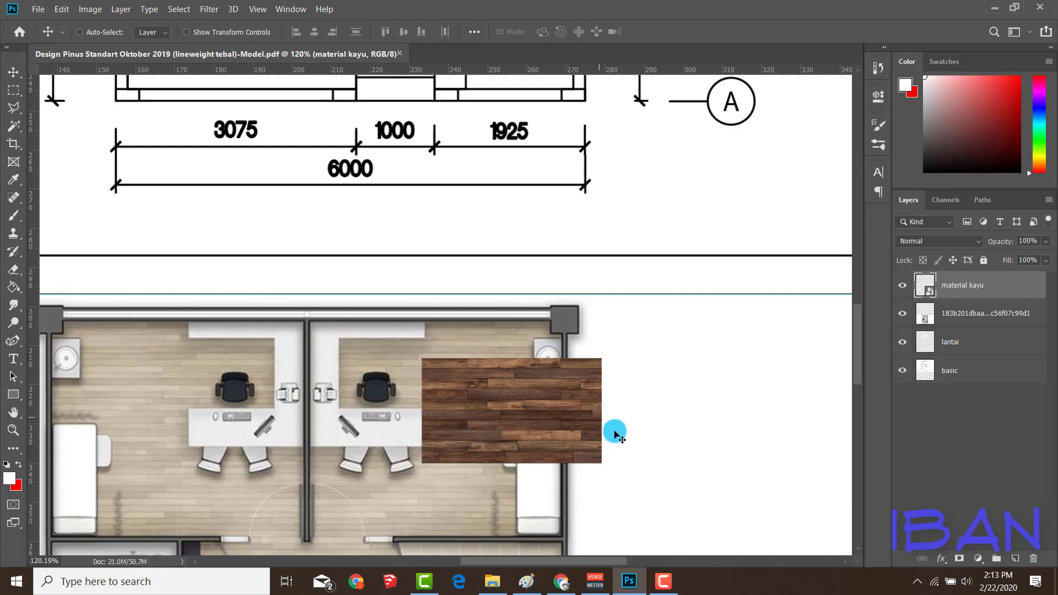
Step: Shrink the wood texture patch with Free Transform
key("ctrl+t")
left_click_drag(604, 460, 484, 414)
scroll(449, 333, "up", 4)
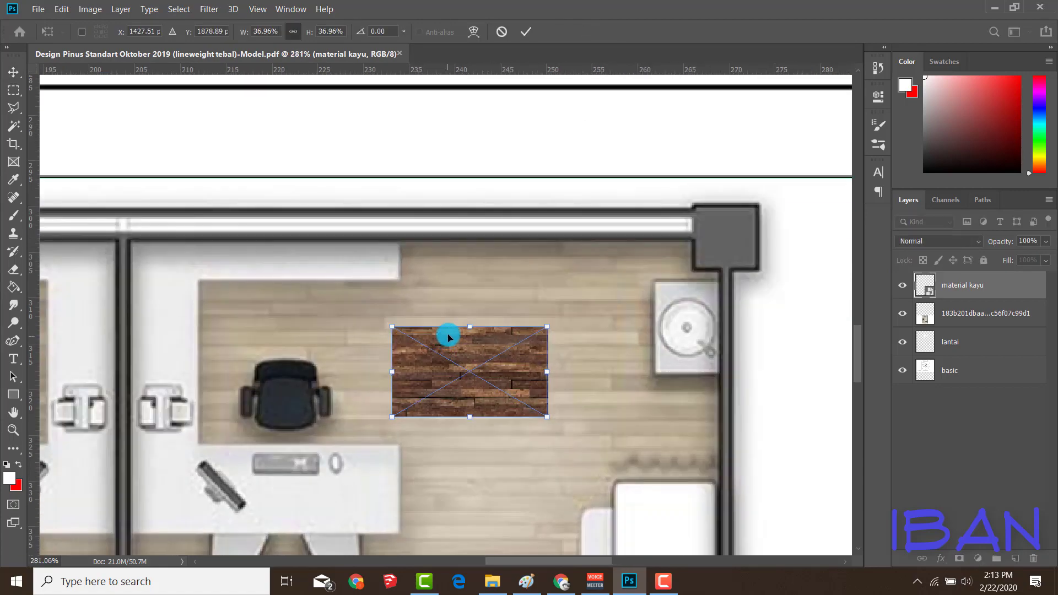
key("Return")
scroll(521, 355, "down", 5)
scroll(521, 355, "up", 2)
scroll(521, 356, "down", 1)
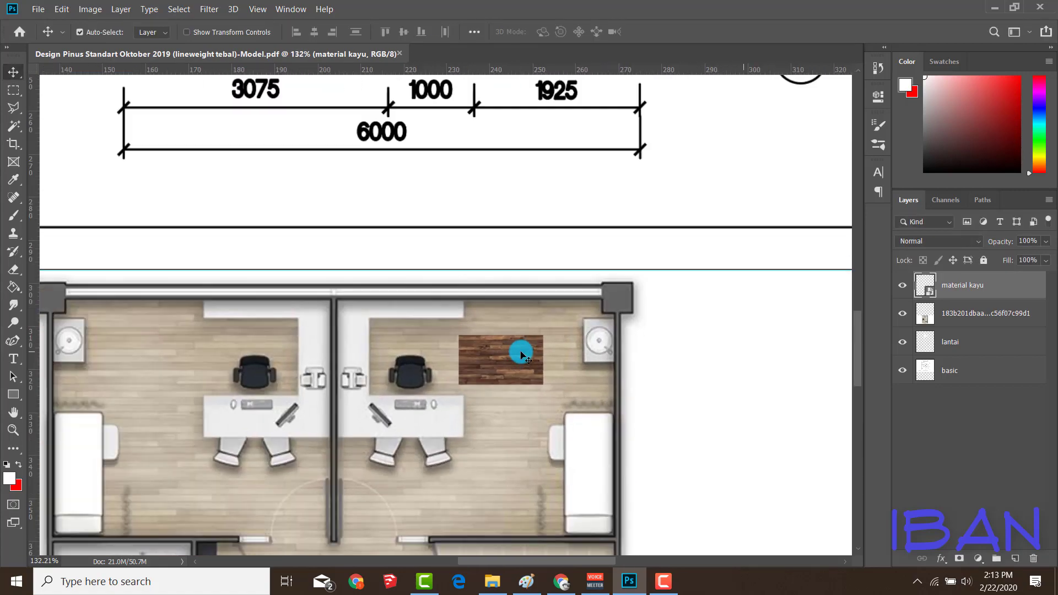
scroll(521, 355, "up", 2)
Step: Rasterize the wood texture layer and nudge the patch down on the floor
right_click(989, 292)
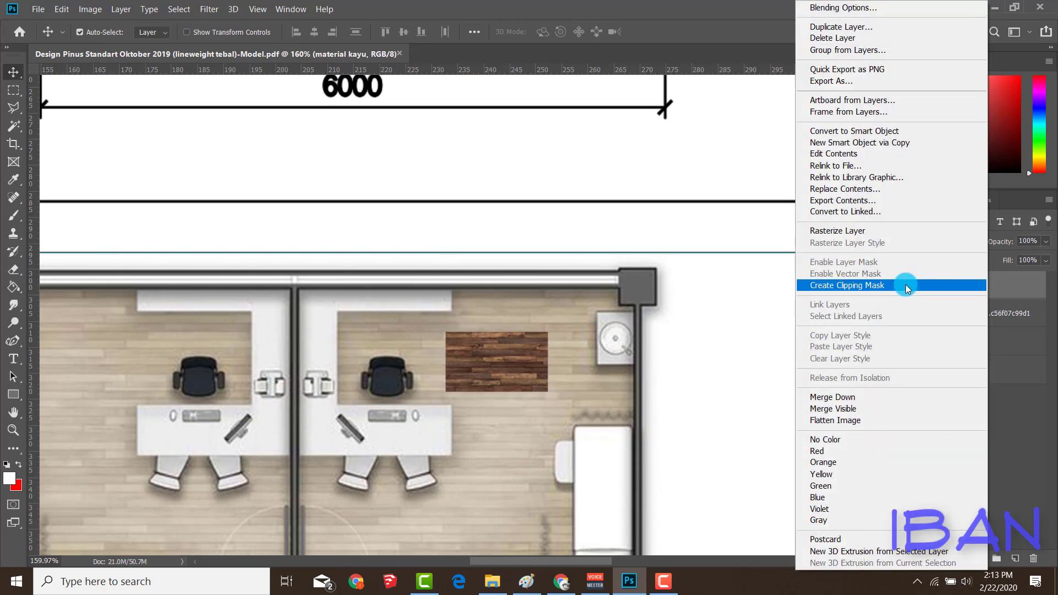
left_click(857, 236)
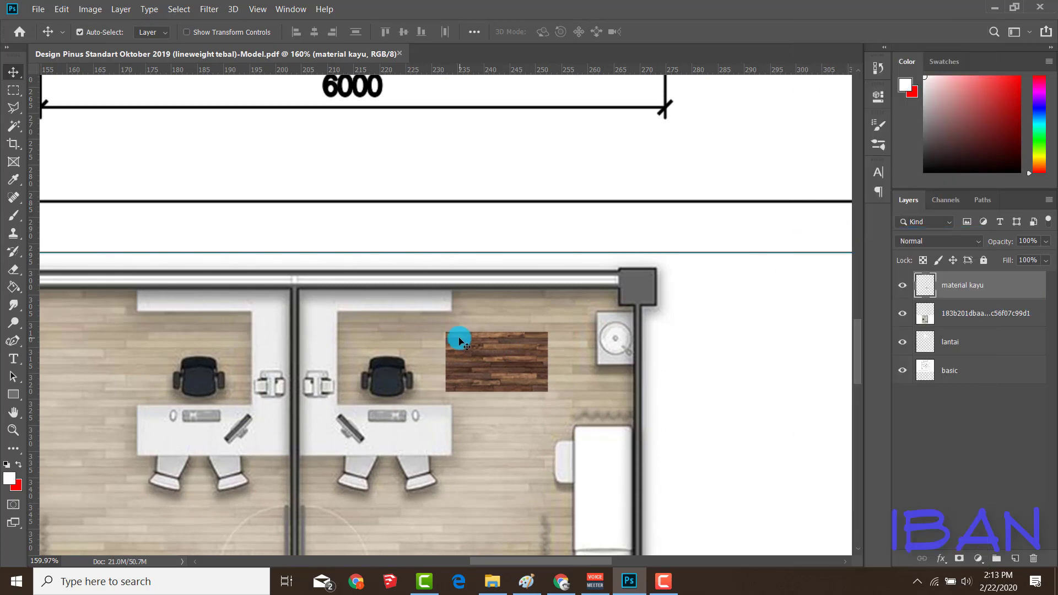
scroll(456, 338, "down", 2)
scroll(470, 349, "up", 2)
mouse_move(485, 352)
left_mouse_down()
mouse_move(488, 388)
mouse_move(507, 361)
mouse_move(498, 389)
mouse_move(502, 372)
left_mouse_up()
scroll(508, 361, "up", 2)
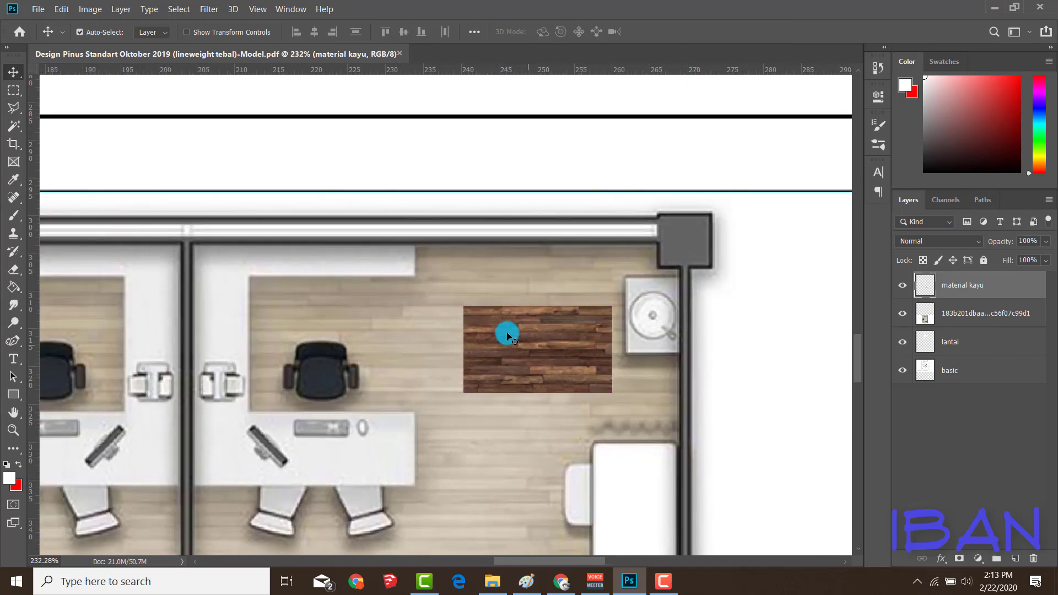
scroll(505, 420, "down", 3)
scroll(434, 410, "up", 2)
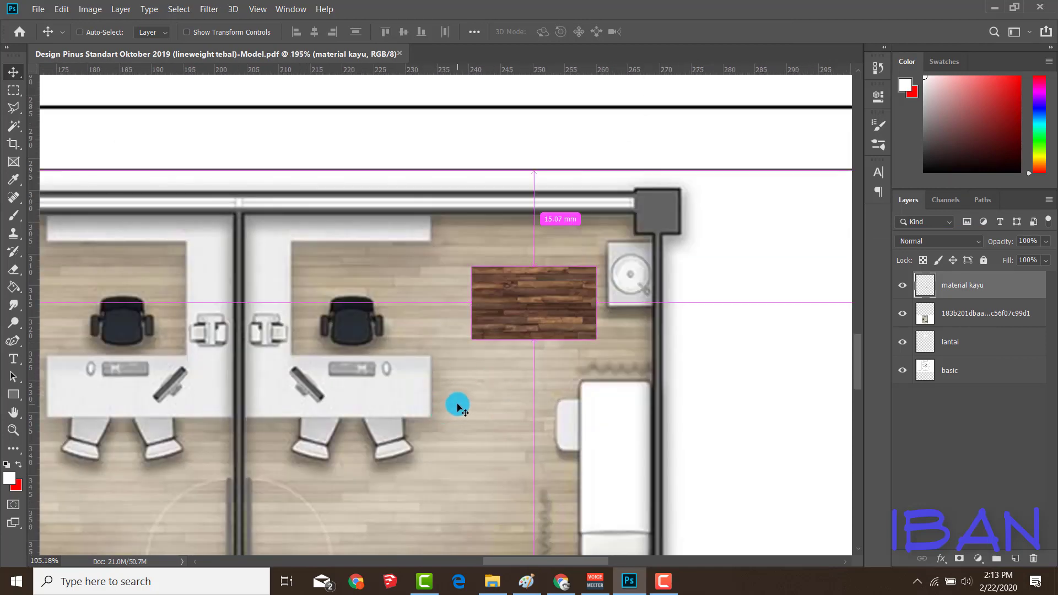
key("ctrl+u")
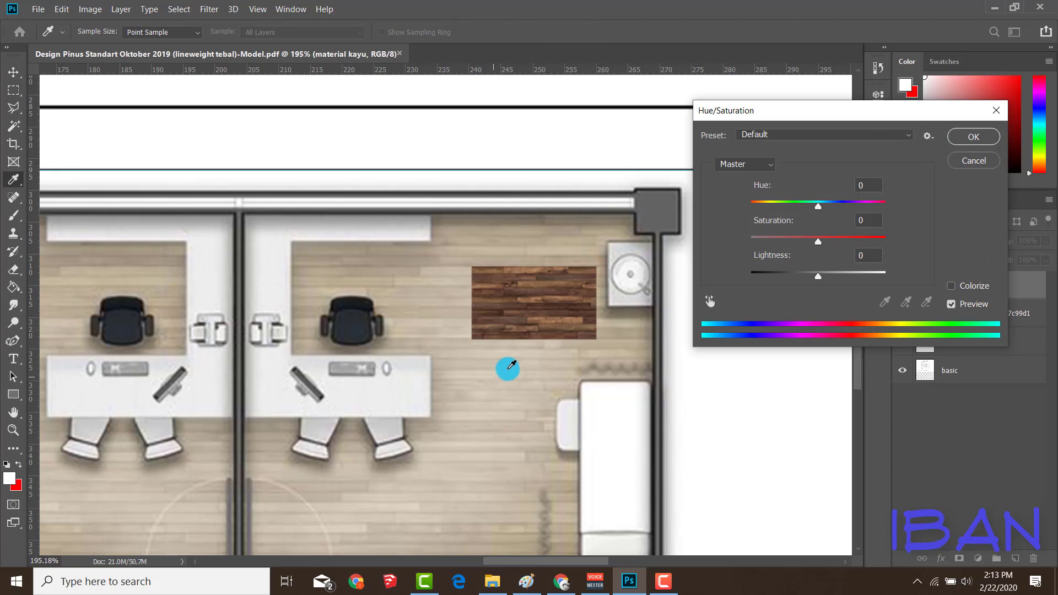
Step: Lower the wood's saturation with Hue/Saturation and brighten it with Levels
mouse_move(812, 231)
left_mouse_down()
mouse_move(786, 253)
mouse_move(833, 275)
left_mouse_up()
left_click(959, 144)
key("ctrl+l")
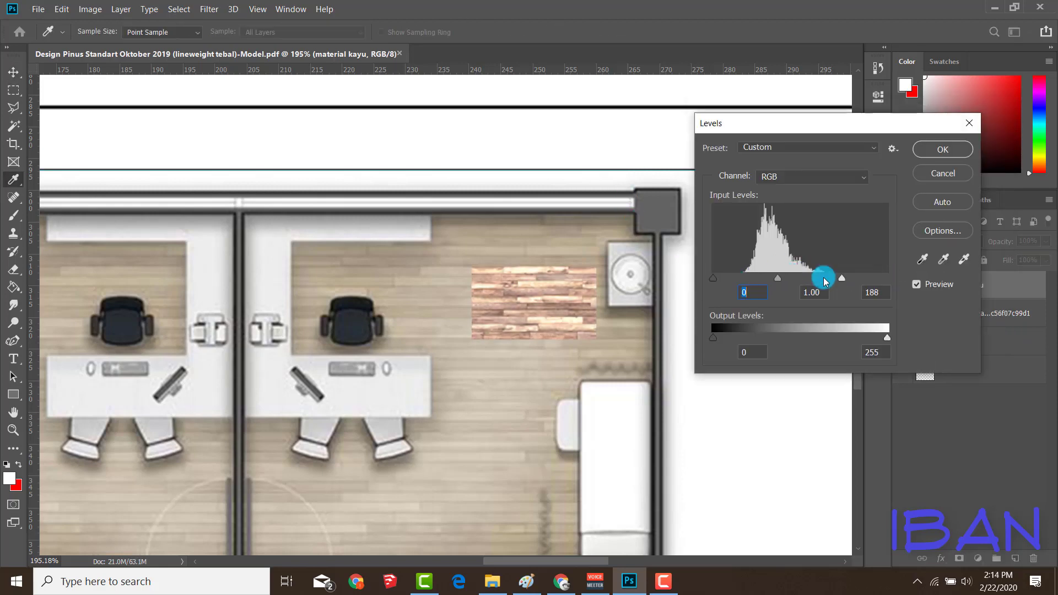
key("Return")
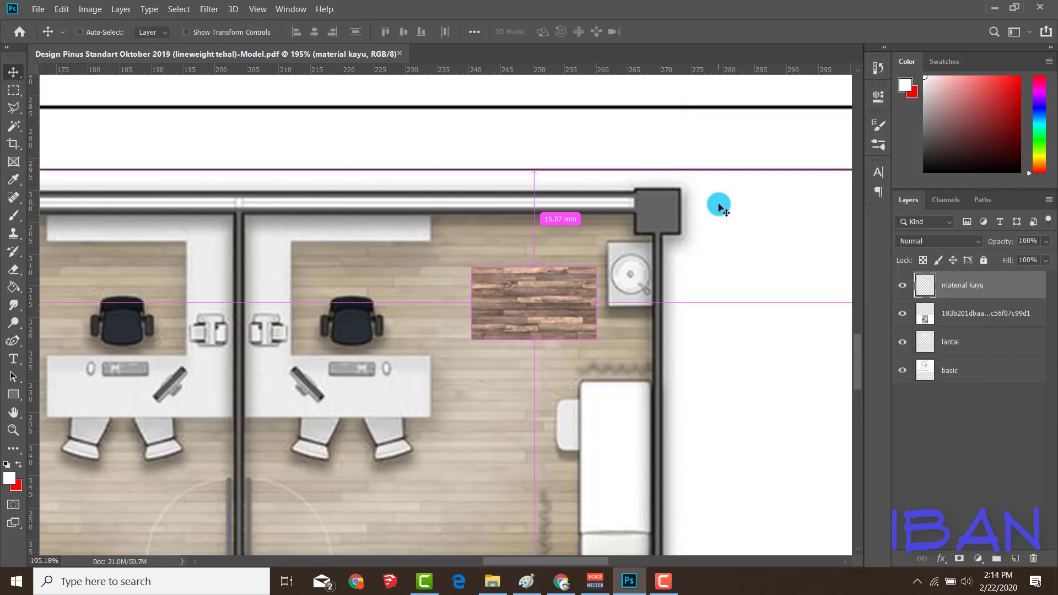
Step: Desaturate the wood further to -32 and set Levels midtones to 1.51
key("ctrl+u")
left_click_drag(815, 240, 794, 244)
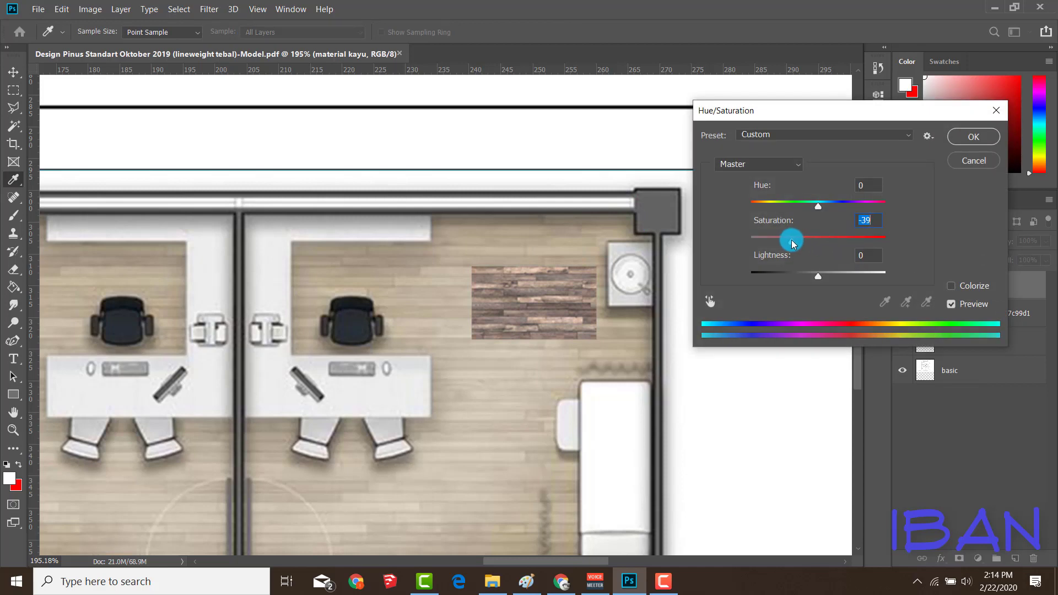
left_click(1000, 144)
key("ctrl+l")
mouse_move(799, 278)
left_mouse_down()
mouse_move(818, 279)
mouse_move(769, 281)
left_mouse_up()
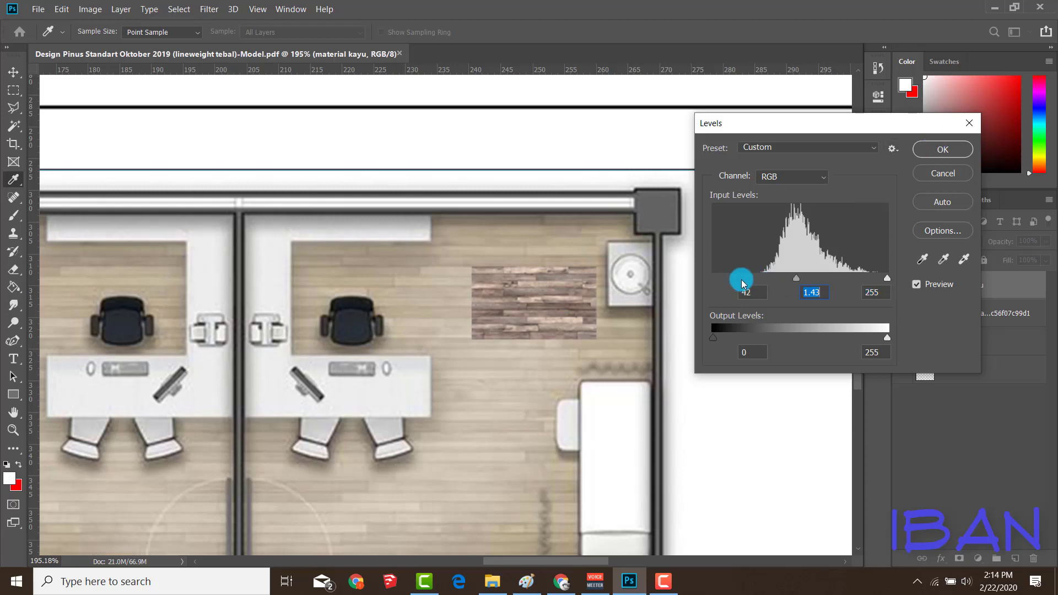
left_click_drag(715, 281, 673, 271)
left_click_drag(788, 283, 776, 283)
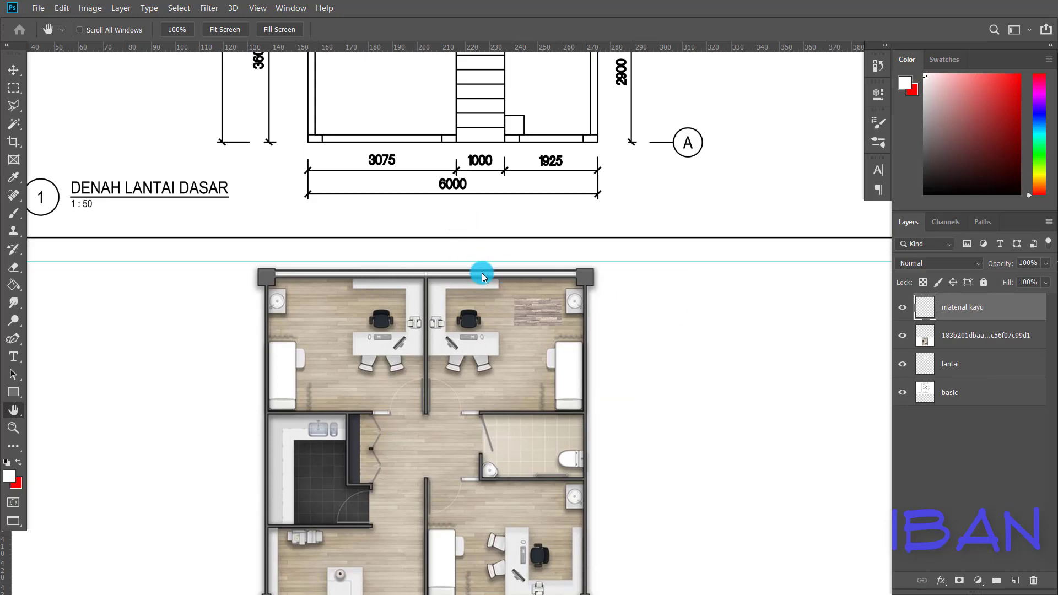
Step: Move the wood patch onto the line-drawing plan's living room
scroll(523, 298, "up", 2)
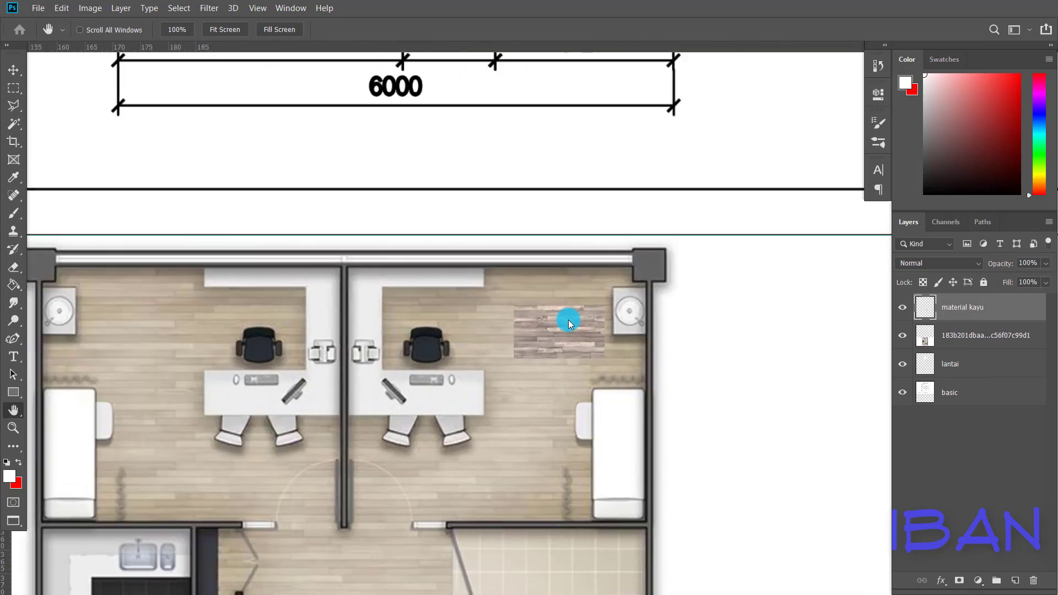
scroll(567, 320, "down", 1)
scroll(497, 391, "down", 1)
scroll(524, 396, "down", 1)
scroll(527, 364, "down", 1)
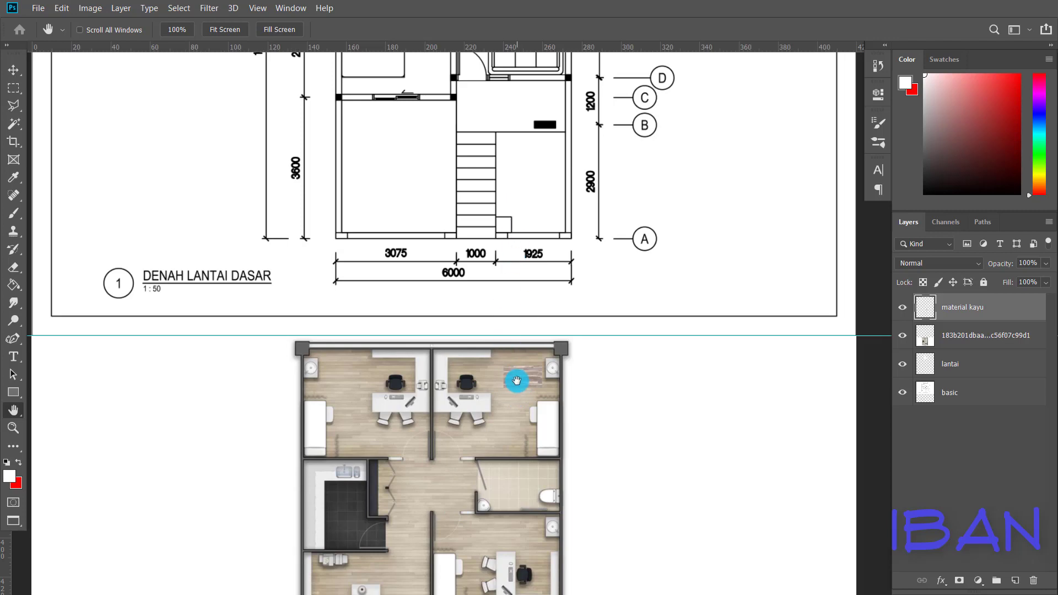
key("v")
left_click_drag(516, 380, 518, 171)
scroll(548, 128, "down", 2)
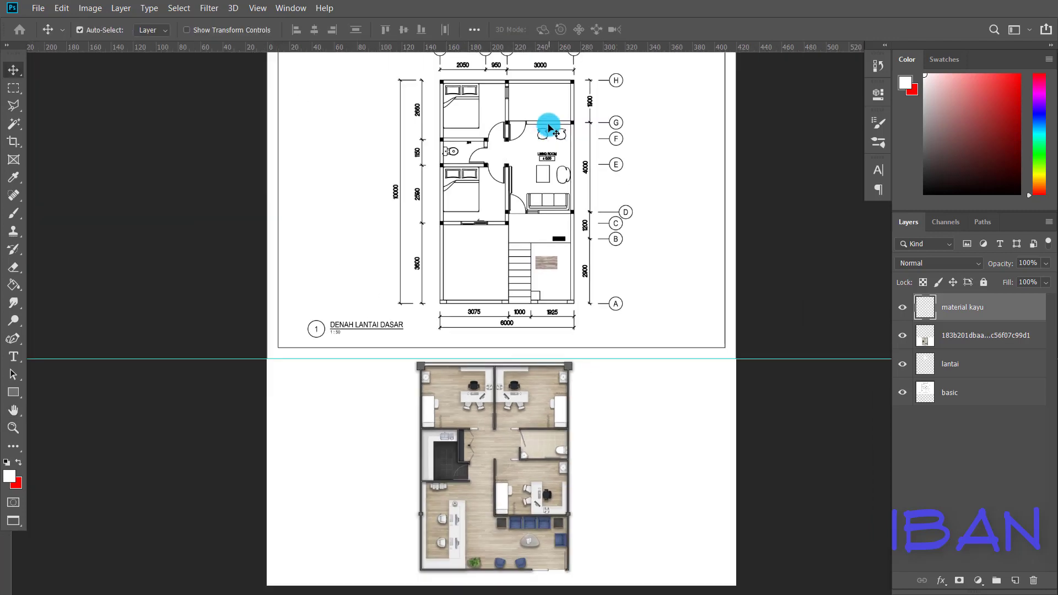
scroll(549, 129, "up", 2)
left_click_drag(544, 409, 494, 249)
Step: Move material kayu below the render image layer and clip it to lantai
left_click(956, 311)
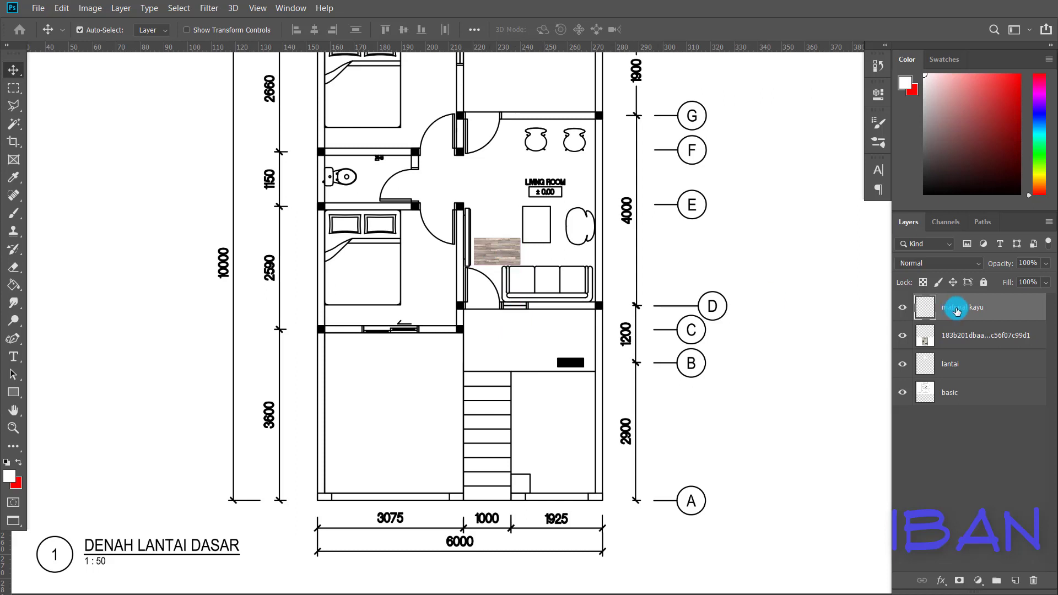
left_click_drag(968, 311, 971, 346)
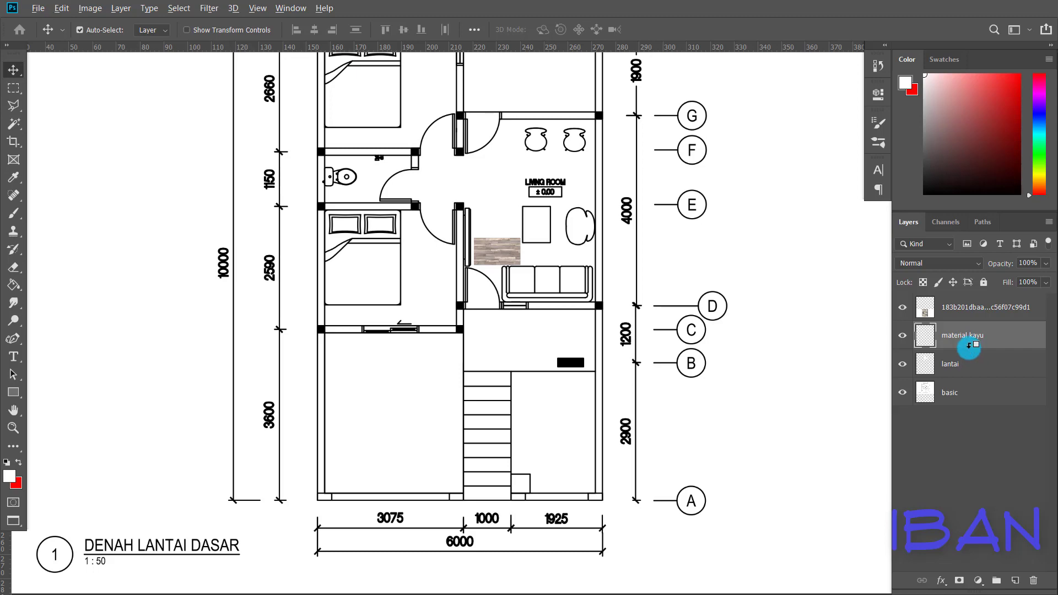
left_click(970, 348, "alt")
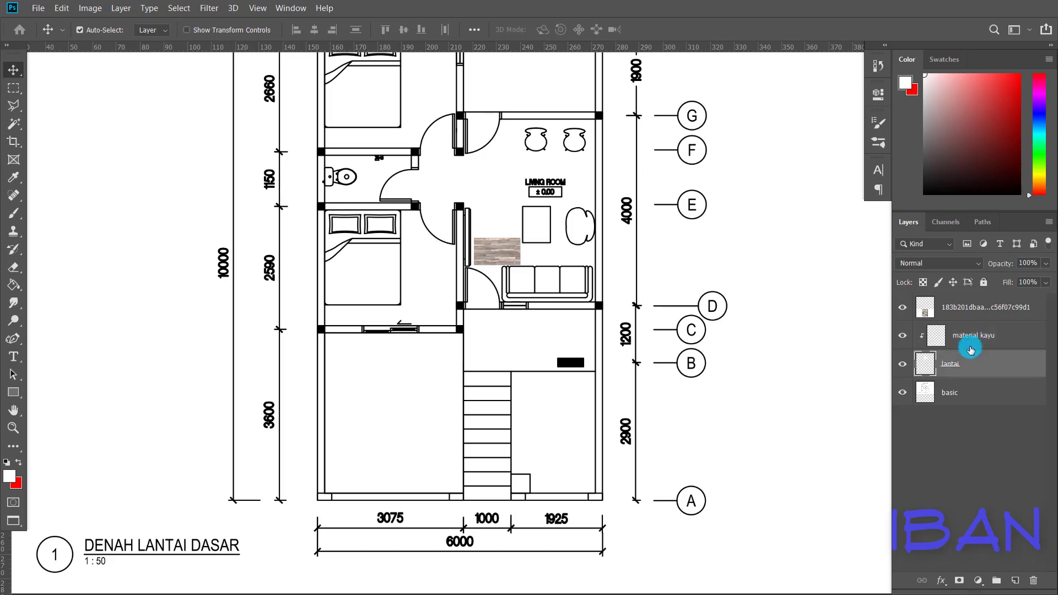
left_click(971, 343)
Step: Move the wood patch onto the sofa area and add two more copies clipped to the floor layer
scroll(496, 248, "up", 1)
scroll(498, 245, "up", 1)
key("ctrl+t")
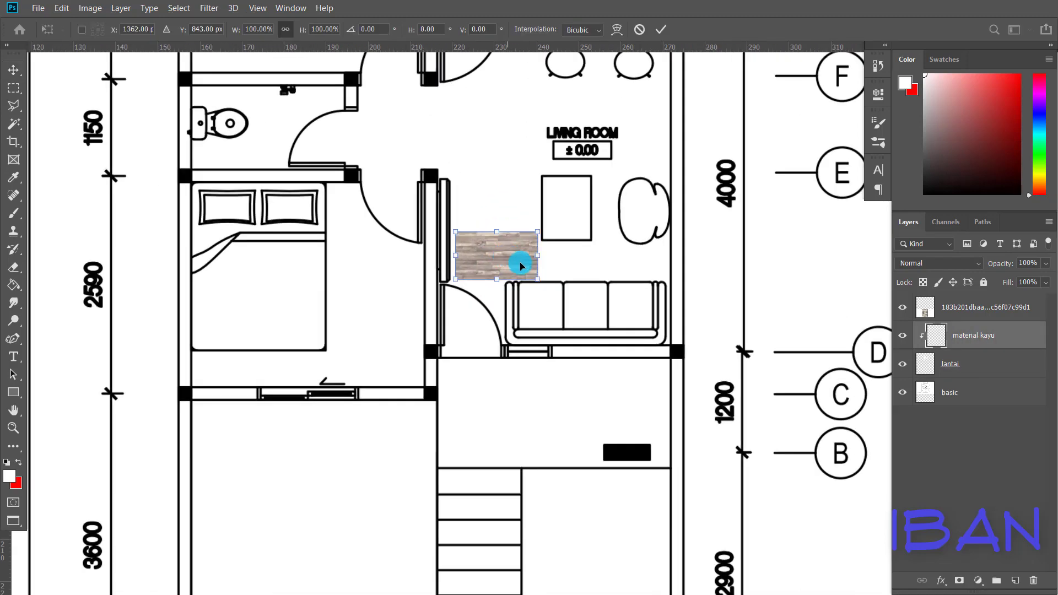
mouse_move(522, 267)
left_mouse_down()
mouse_move(654, 307)
mouse_move(644, 319)
left_mouse_up()
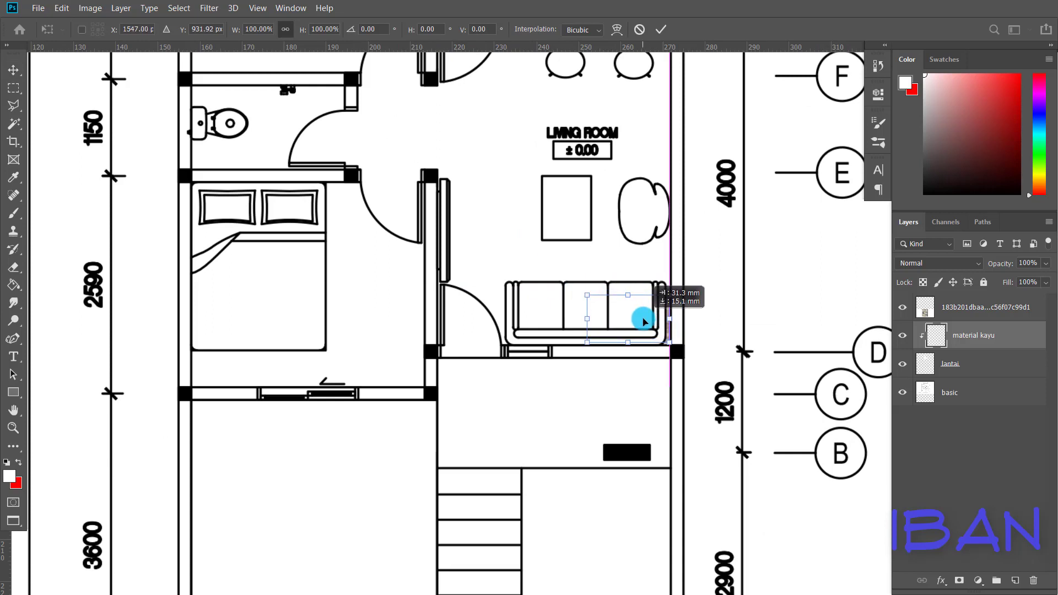
key("Return")
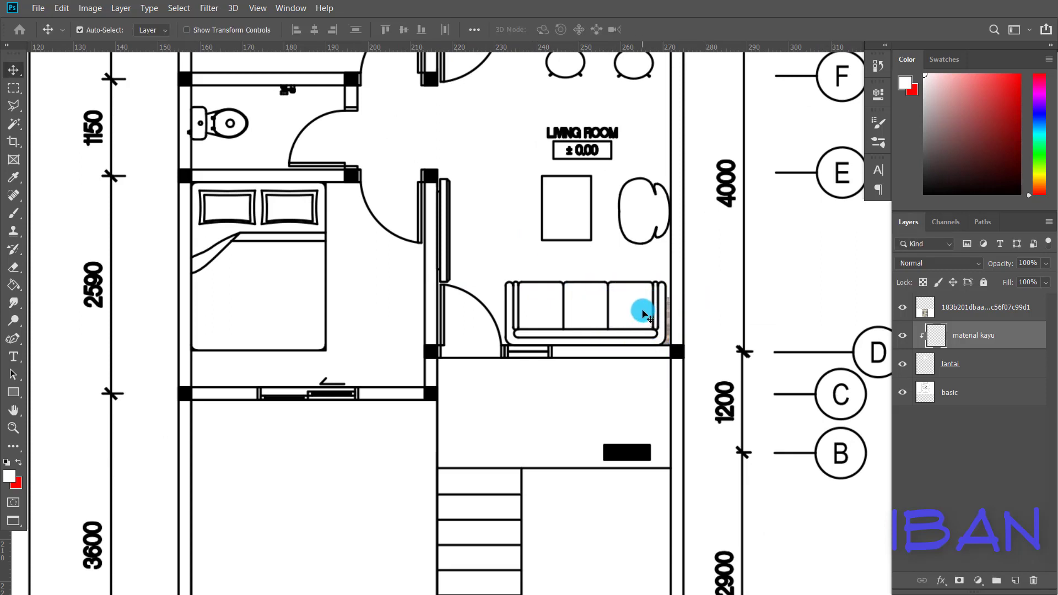
scroll(644, 323, "up", 1)
mouse_move(643, 322)
left_mouse_down()
mouse_move(461, 335)
mouse_move(480, 383)
mouse_move(518, 328)
left_mouse_up()
key("ctrl+alt+t")
key("Return")
left_click(970, 350, "alt")
key("ctrl+alt+t")
key("Return")
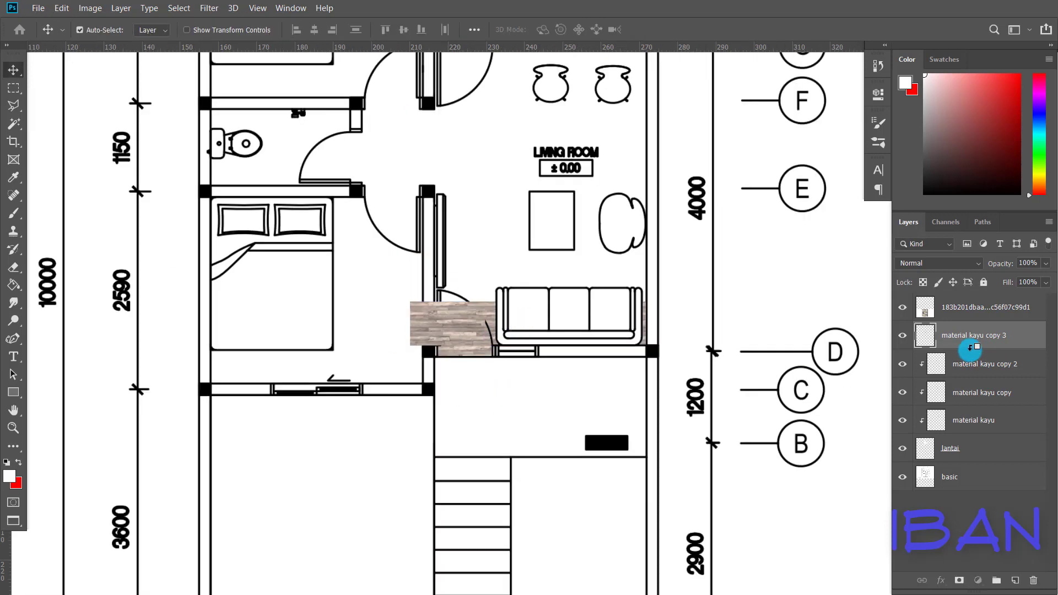
left_click(968, 347, "alt")
Step: Extend wood patches across the living room, beside the left wall and around the armchair
key("m")
left_click_drag(359, 271, 425, 368)
scroll(425, 368, "down", 3)
key("v")
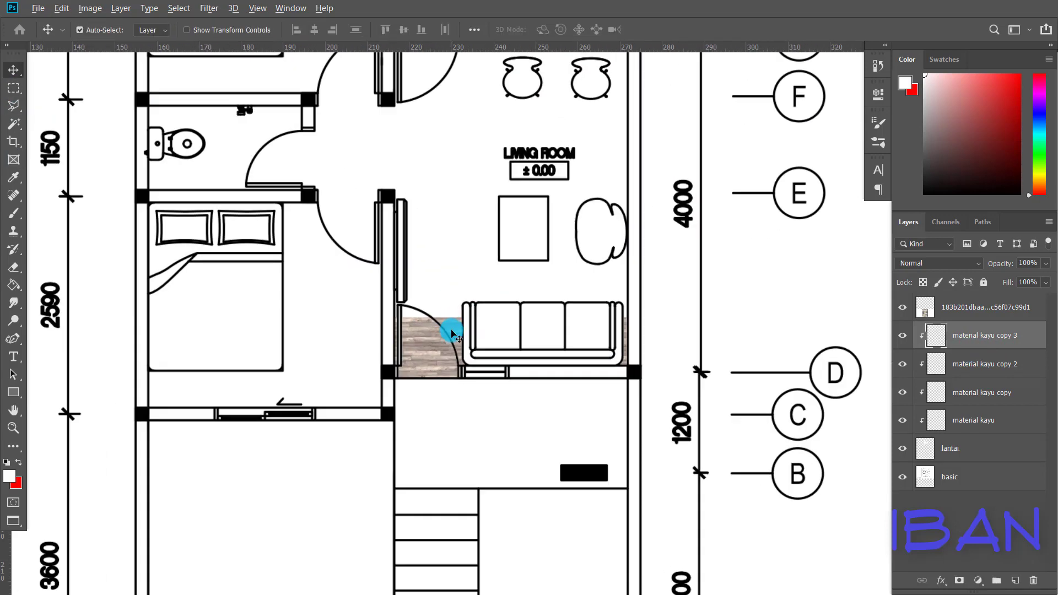
mouse_move(444, 330)
left_mouse_down()
mouse_move(449, 278)
mouse_move(657, 287)
left_mouse_up()
scroll(548, 350, "down", 2)
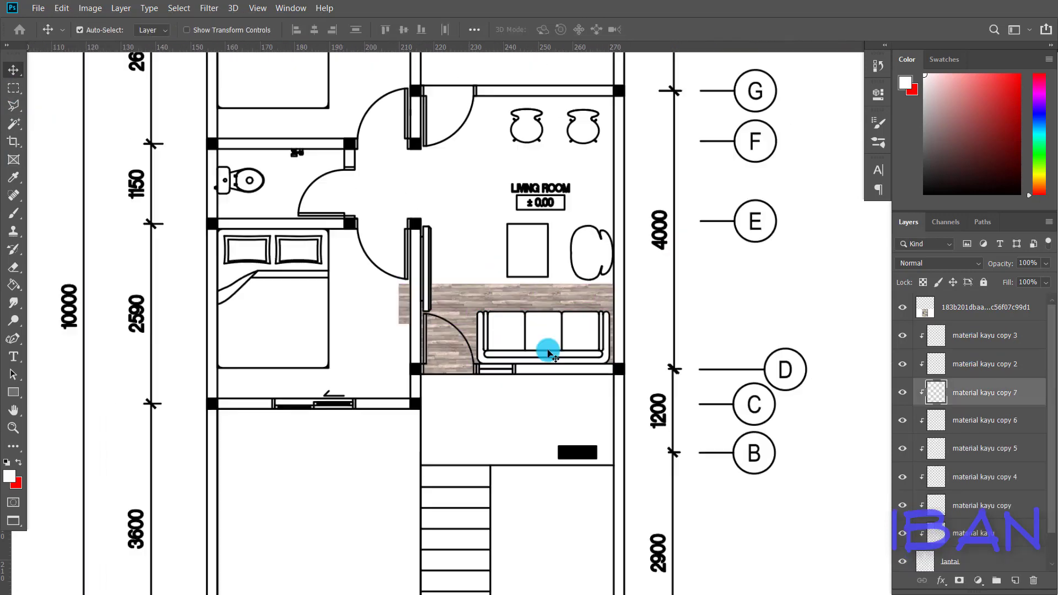
scroll(378, 360, "up", 3)
left_click_drag(378, 359, 435, 347)
mouse_move(611, 345)
left_mouse_down()
mouse_move(630, 312)
mouse_move(408, 301)
mouse_move(430, 312)
left_mouse_up()
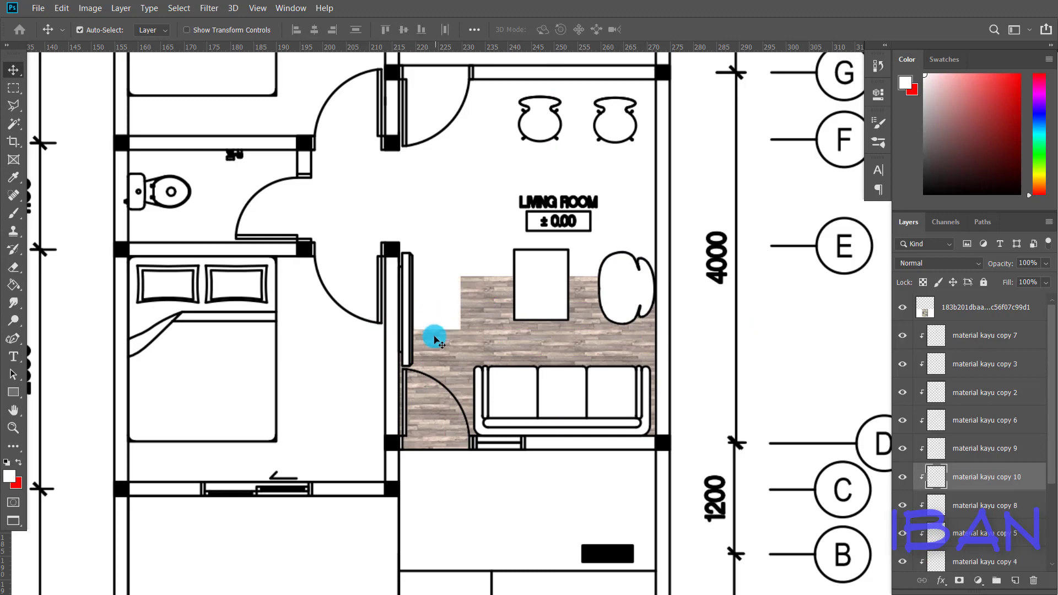
scroll(574, 208, "down", 2)
scroll(574, 208, "up", 2)
mouse_move(525, 337)
left_mouse_down()
mouse_move(585, 369)
mouse_move(405, 331)
left_mouse_up()
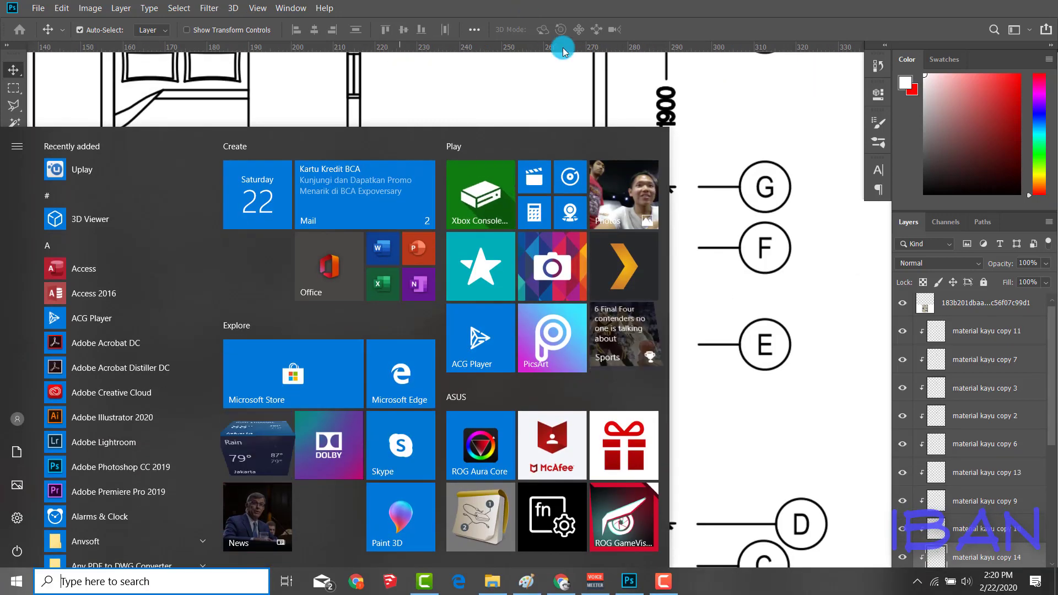
mouse_move(402, 373)
left_mouse_down()
mouse_move(406, 342)
mouse_move(579, 220)
mouse_move(611, 265)
mouse_move(579, 284)
mouse_move(540, 212)
mouse_move(586, 189)
mouse_move(431, 220)
mouse_move(448, 259)
mouse_move(444, 300)
mouse_move(367, 302)
mouse_move(413, 213)
mouse_move(325, 330)
mouse_move(338, 307)
mouse_move(334, 364)
mouse_move(314, 224)
left_mouse_up()
Step: Extend the wood up the hallway and fill the lower bedroom strip with patches
scroll(314, 224, "down", 3)
scroll(422, 224, "up", 3)
mouse_move(423, 224)
left_mouse_down()
mouse_move(432, 227)
mouse_move(432, 194)
mouse_move(354, 146)
mouse_move(390, 196)
mouse_move(378, 325)
mouse_move(303, 312)
left_mouse_up()
scroll(402, 333, "down", 2)
scroll(401, 333, "up", 1)
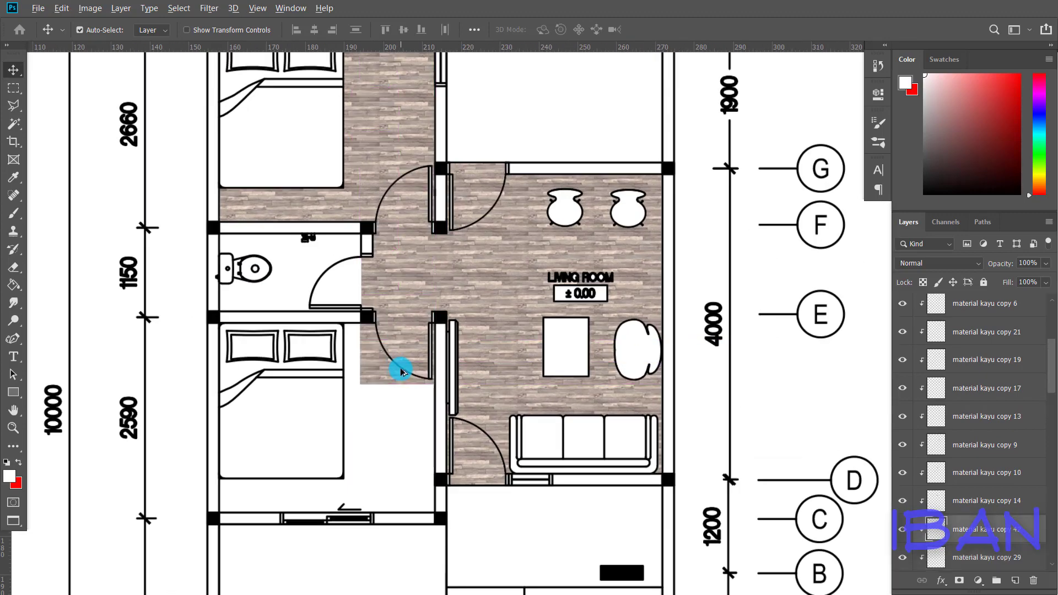
mouse_move(401, 333)
left_mouse_down()
mouse_move(378, 437)
mouse_move(301, 432)
left_mouse_up()
scroll(378, 437, "up", 1)
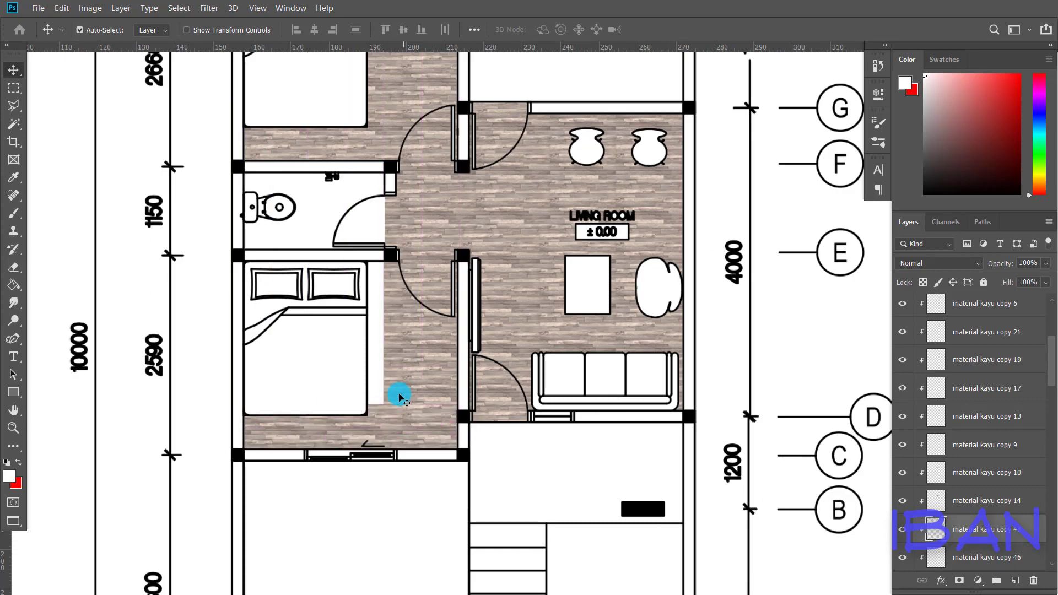
mouse_move(378, 373)
left_mouse_down()
mouse_move(335, 310)
mouse_move(326, 272)
left_mouse_up()
Step: Scroll the Layers panel to review the material kayu copies
scroll(385, 302, "down", 3)
scroll(489, 326, "up", 3)
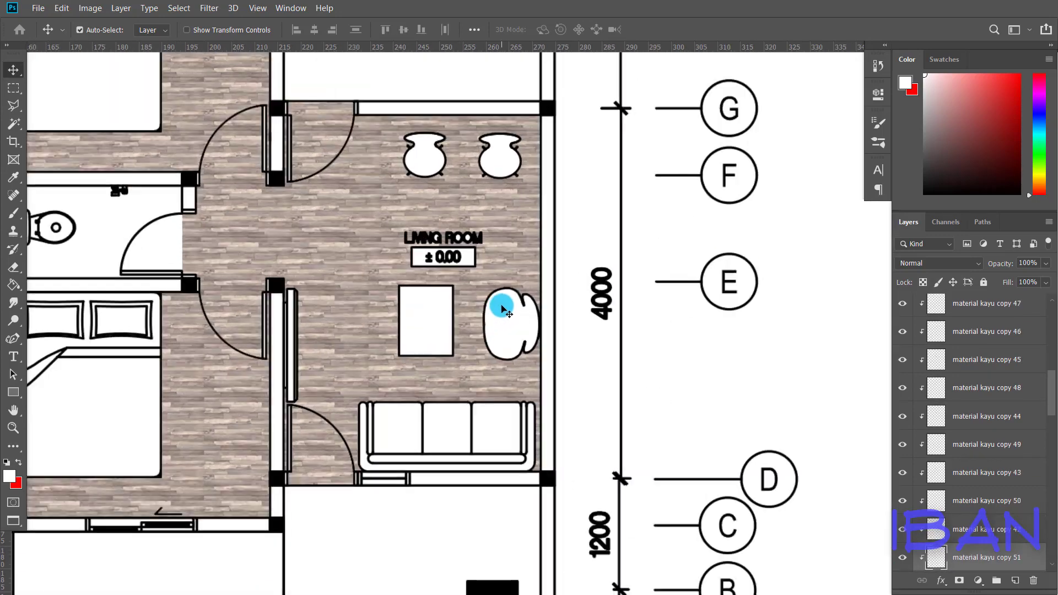
scroll(504, 304, "down", 2)
scroll(522, 321, "down", 1)
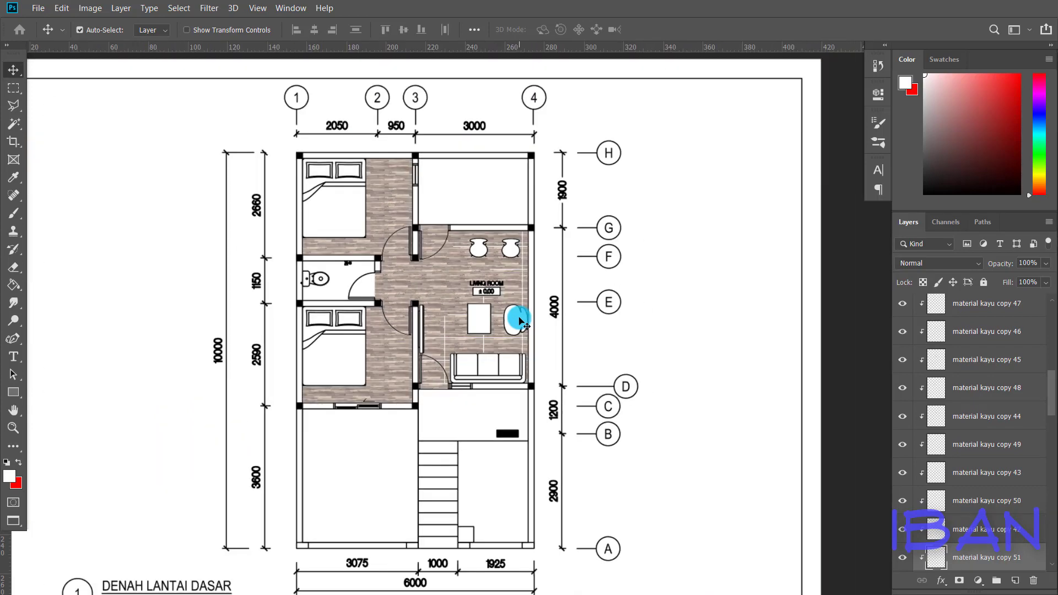
scroll(423, 333, "up", 2)
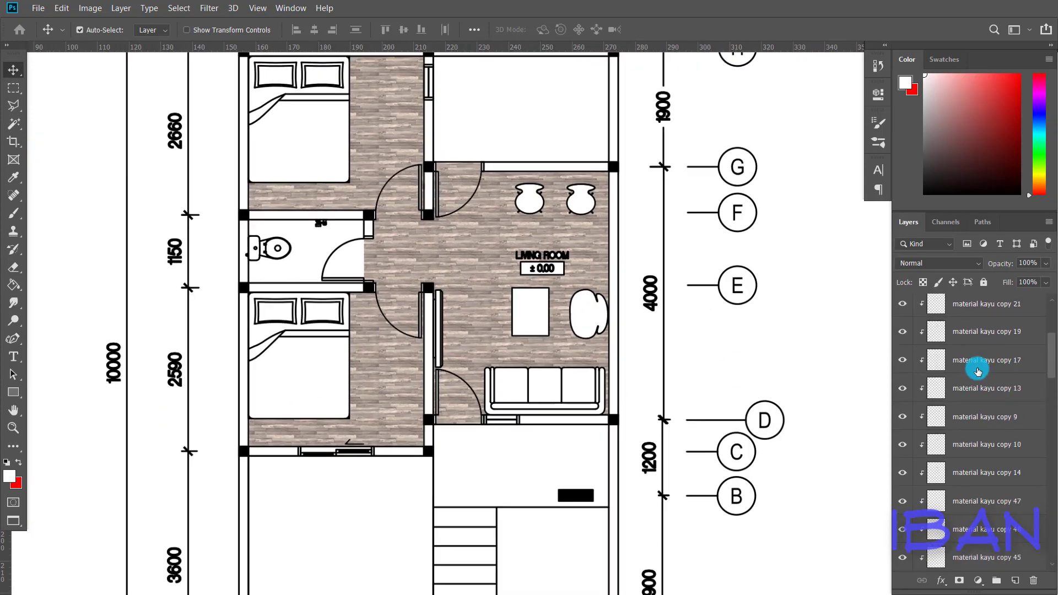
scroll(977, 374, "up", 10)
scroll(988, 336, "down", 3)
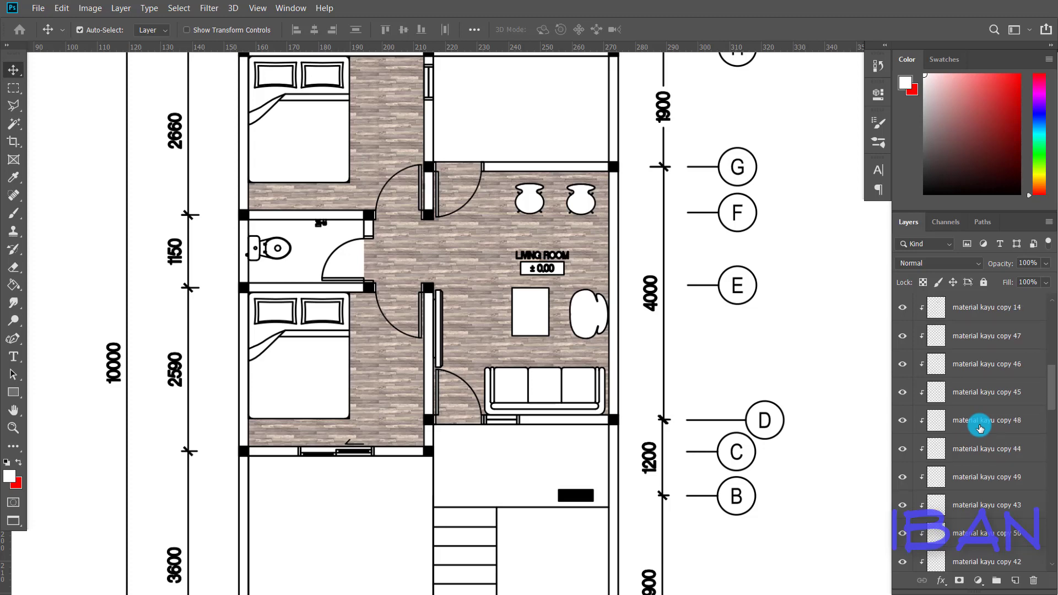
scroll(979, 424, "down", 3)
scroll(979, 419, "down", 3)
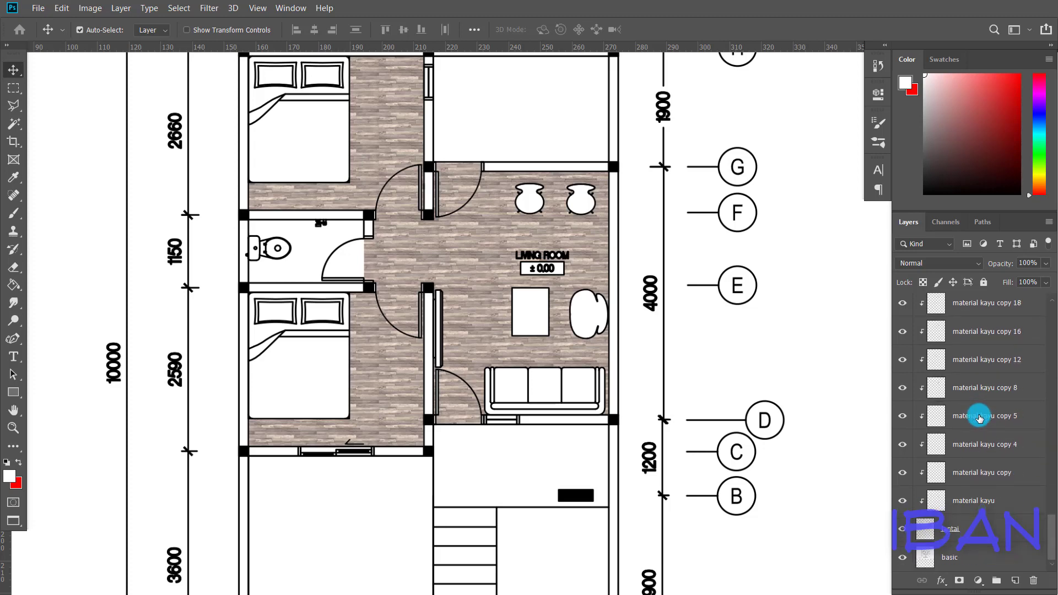
Step: Merge material kayu copy 18 through material kayu into the single layer material kayu copy 15
left_click(988, 501, "shift")
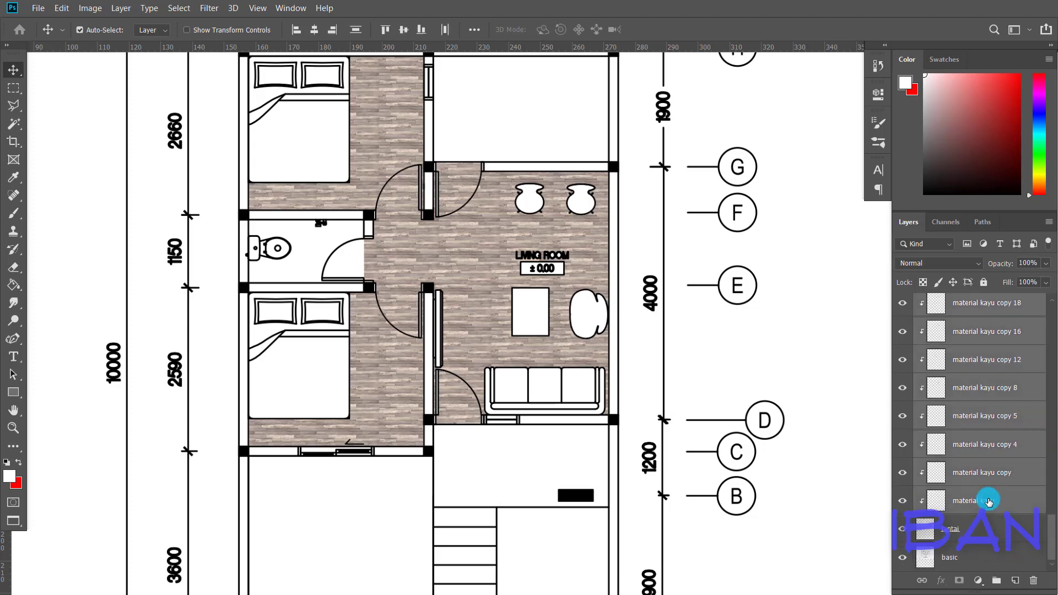
right_click(988, 501)
left_click(848, 394)
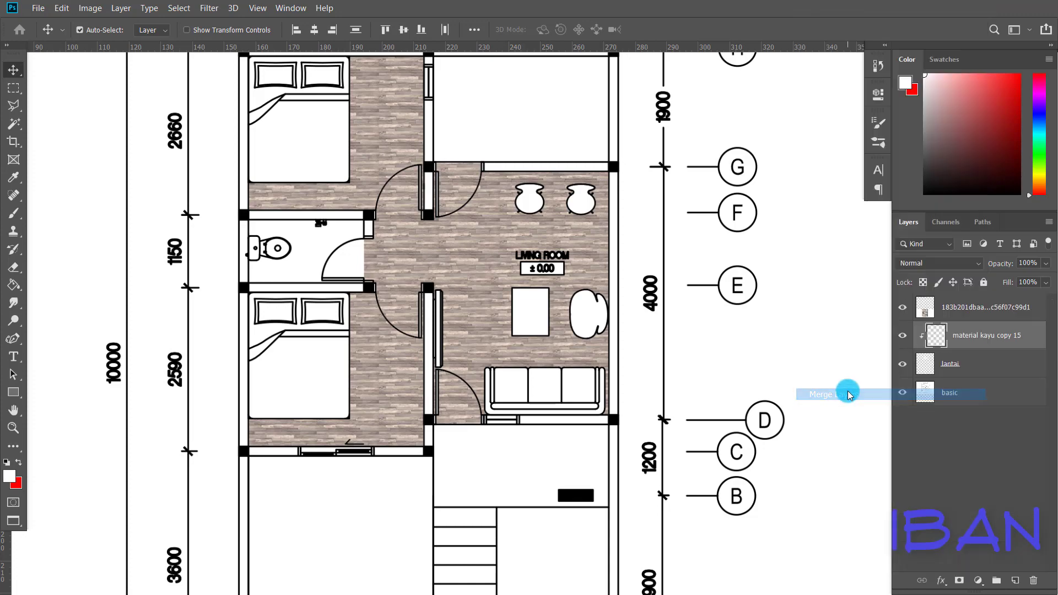
scroll(467, 416, "down", 2)
scroll(468, 416, "down", 3)
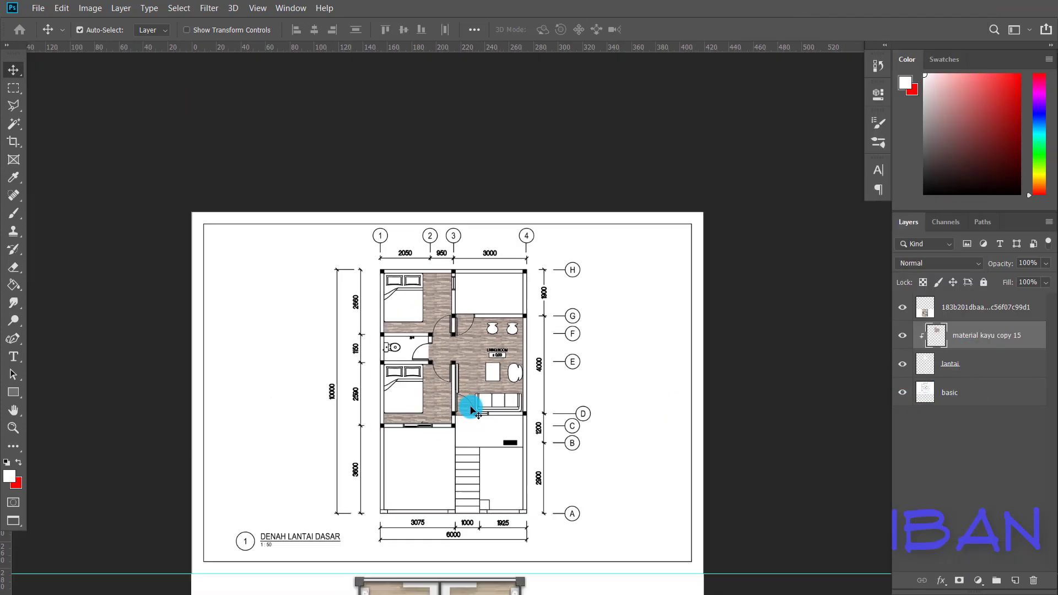
scroll(441, 366, "up", 1)
scroll(460, 361, "up", 2)
scroll(499, 343, "down", 3)
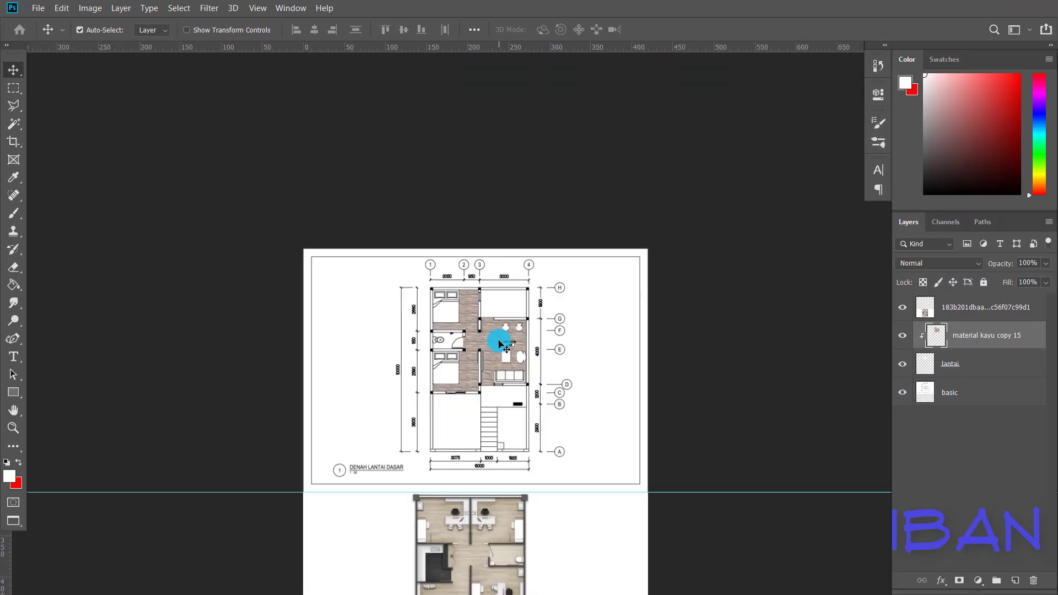
scroll(499, 343, "up", 2)
scroll(503, 538, "down", 3)
scroll(503, 543, "up", 3)
scroll(500, 549, "up", 1)
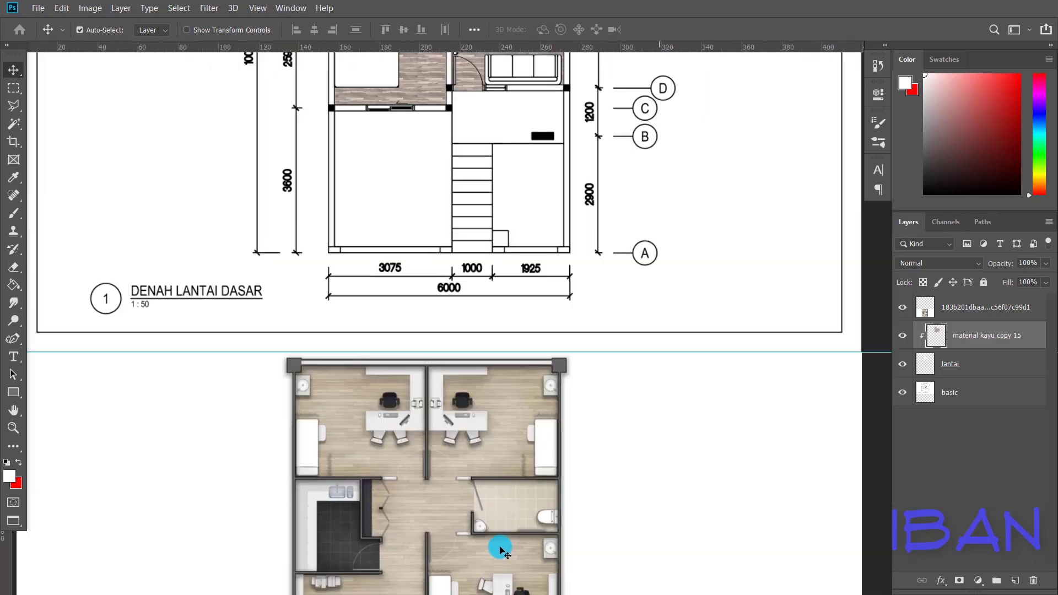
scroll(500, 550, "down", 1)
scroll(485, 208, "up", 1)
scroll(489, 200, "down", 2)
scroll(491, 197, "up", 1)
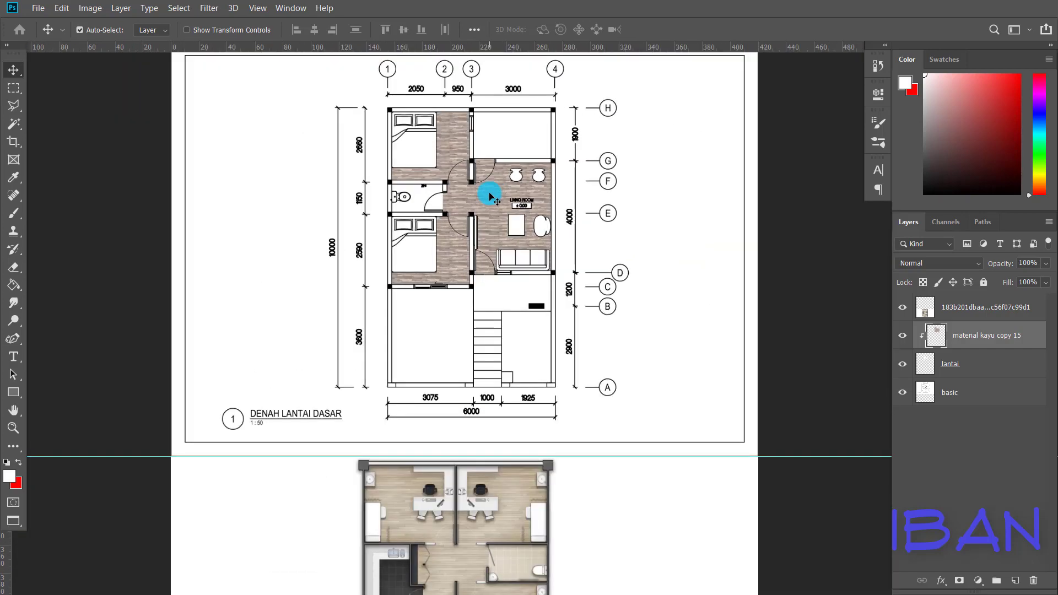
scroll(491, 197, "up", 1)
Step: Apply the Camera Raw Filter to the wood layer with Temperature +3, showing HSL Adjustments
left_click(219, 7)
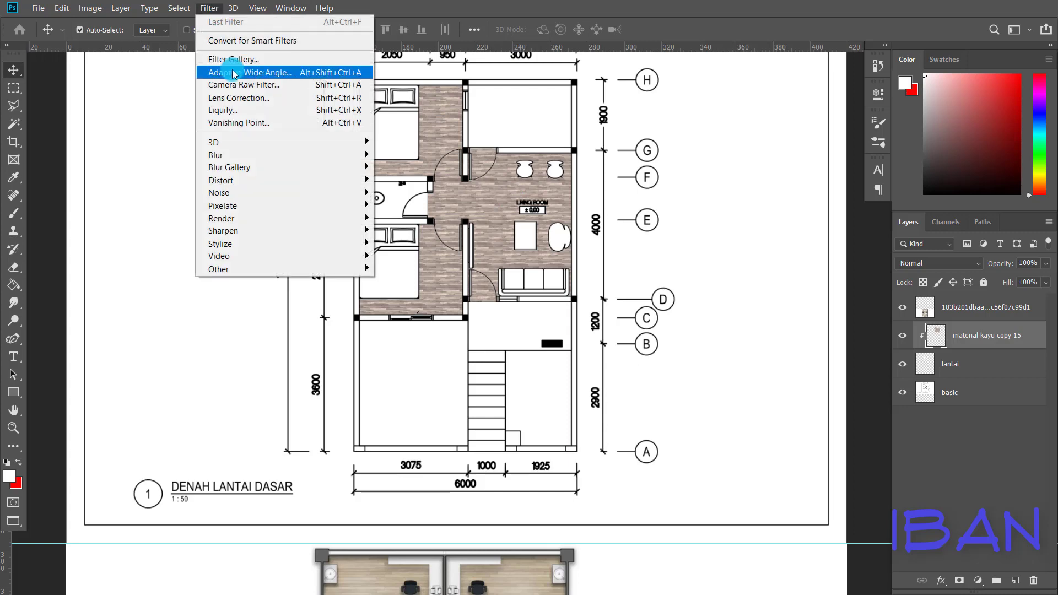
left_click(237, 86)
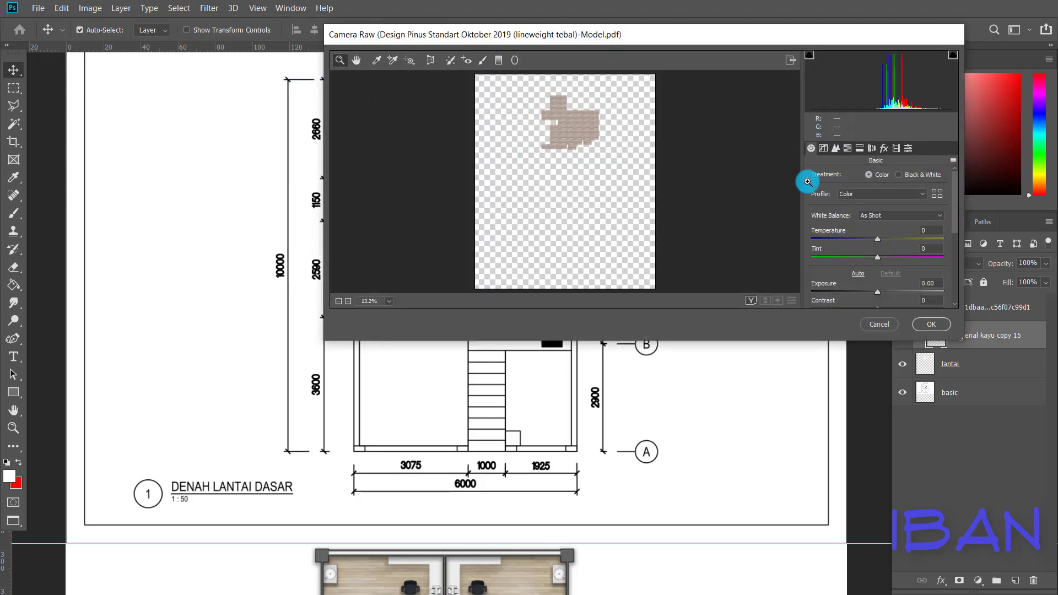
left_click_drag(878, 239, 879, 238)
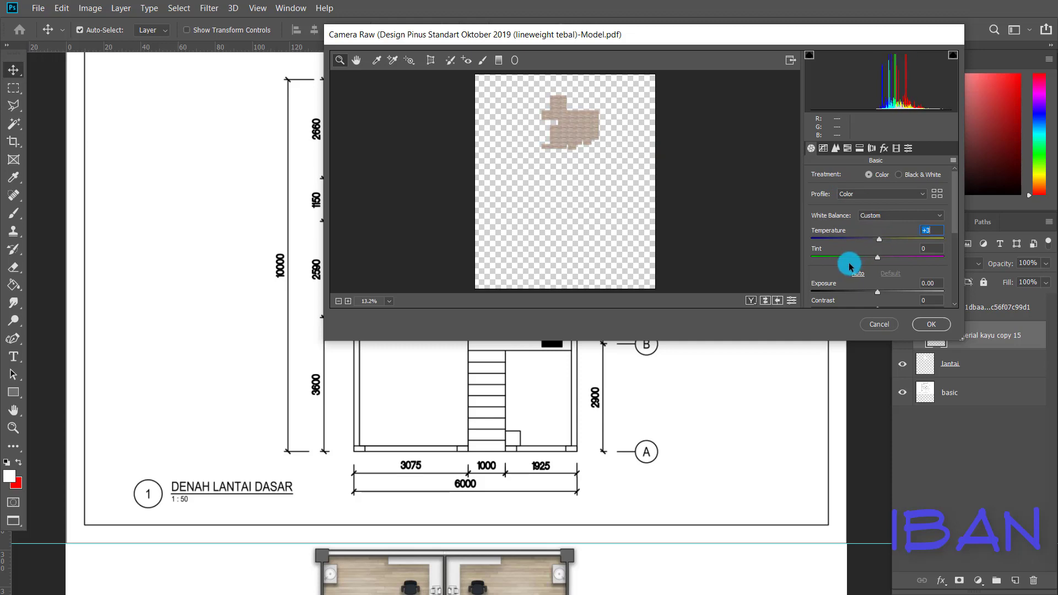
scroll(849, 262, "down", 1)
scroll(848, 262, "down", 2)
scroll(849, 265, "up", 2)
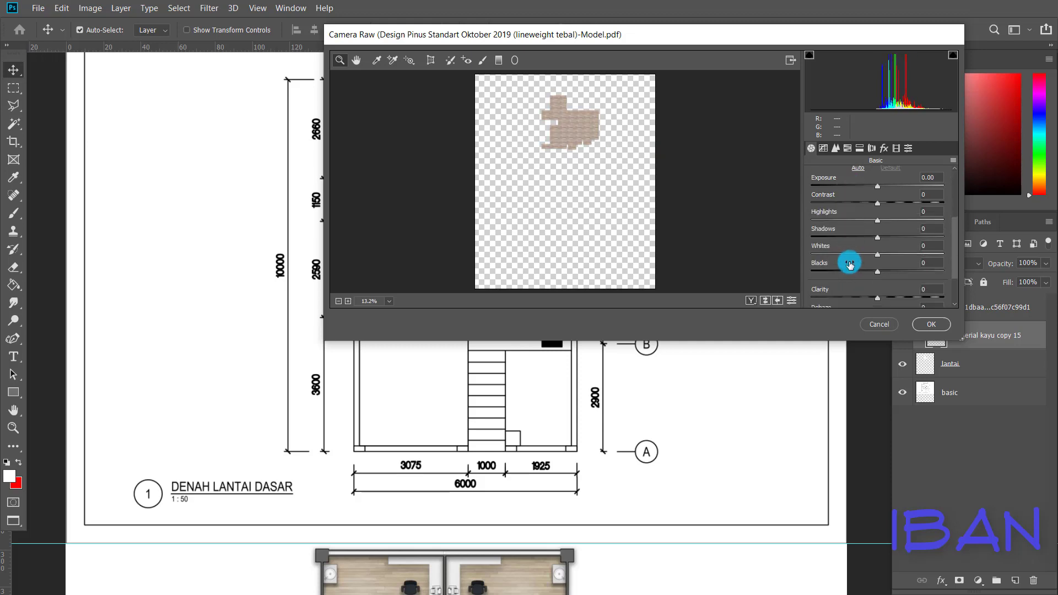
scroll(832, 199, "up", 1)
left_click(847, 148)
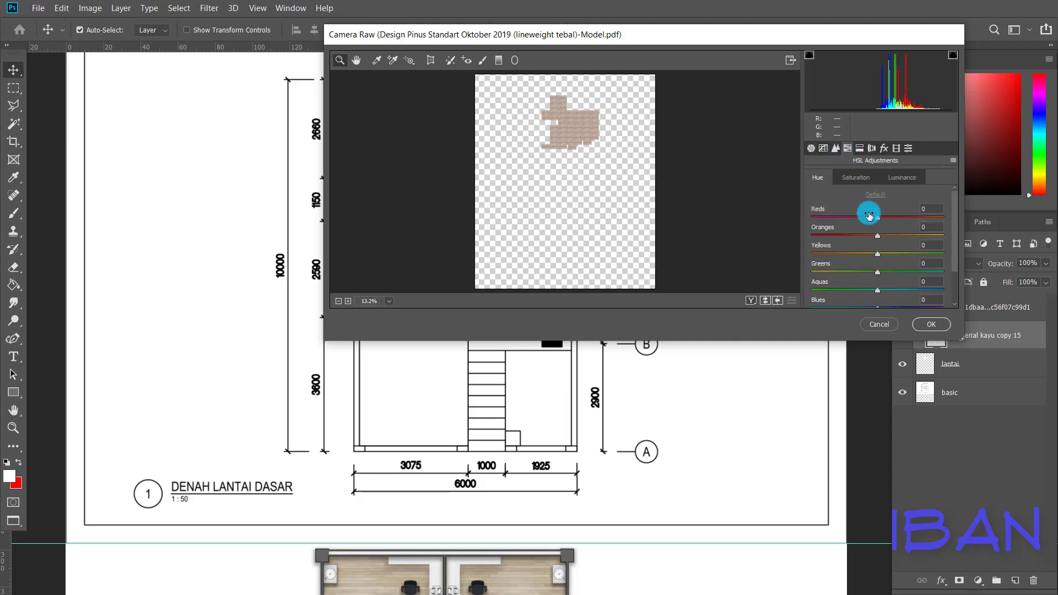
scroll(870, 238, "down", 1)
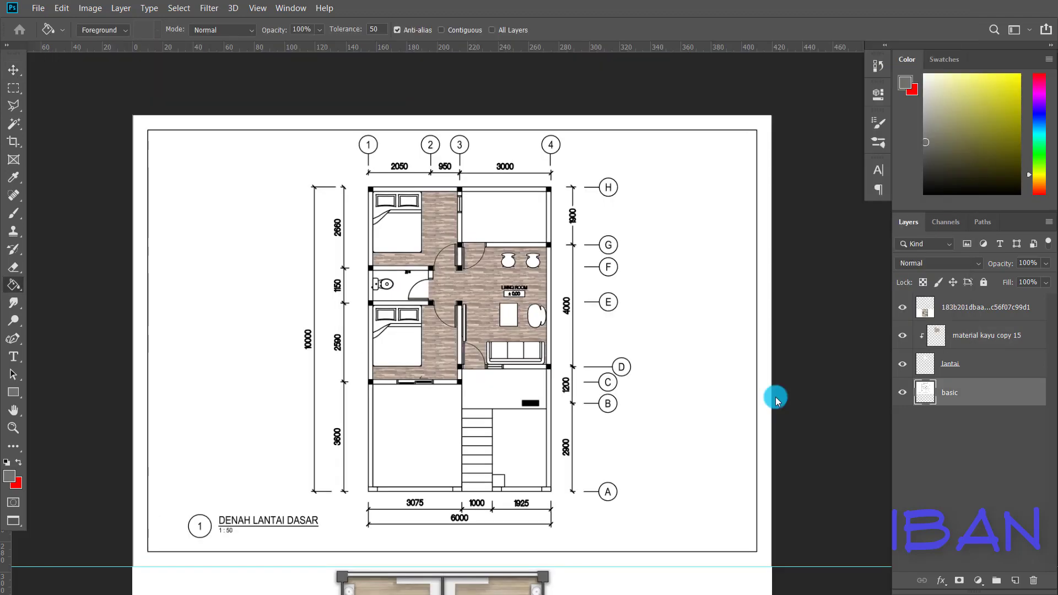
Step: Zoom around the plan to inspect the warmed wood in bedrooms, hallway and living room
scroll(497, 305, "down", 2)
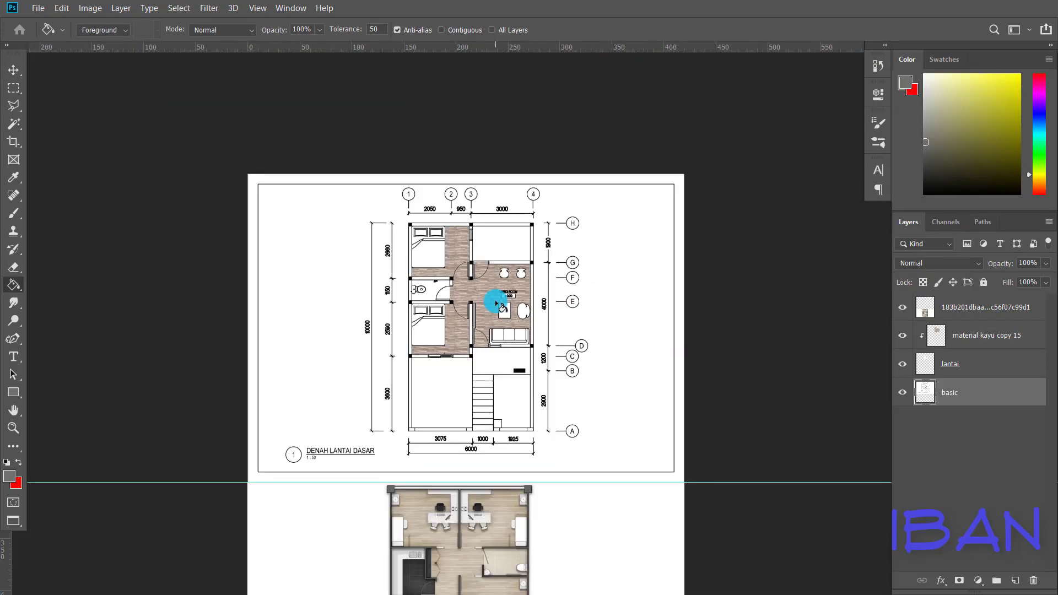
scroll(402, 298, "up", 2)
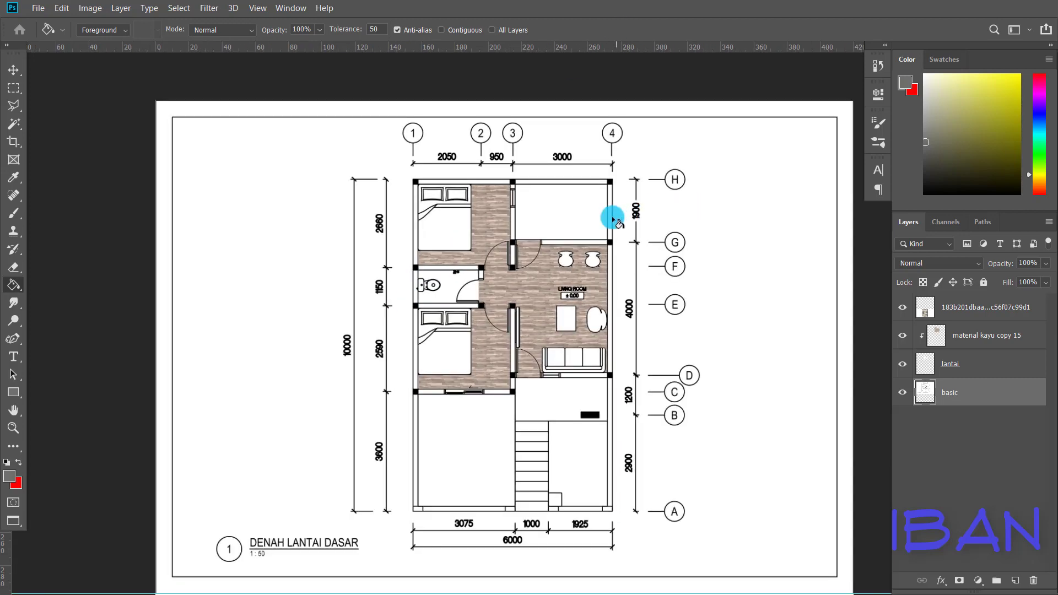
scroll(613, 219, "up", 2)
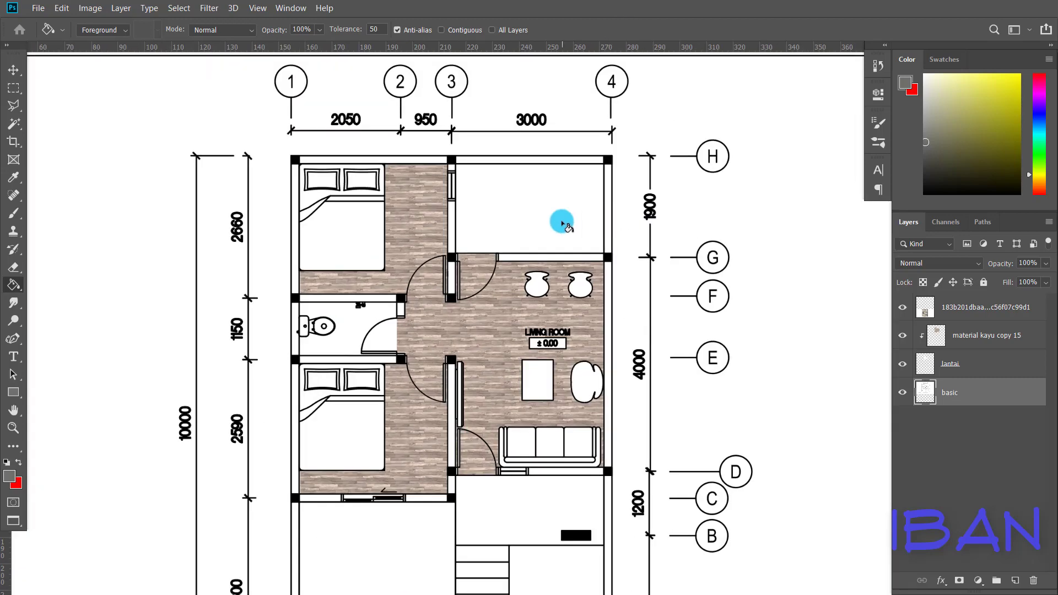
scroll(501, 215, "down", 2)
scroll(449, 472, "up", 2)
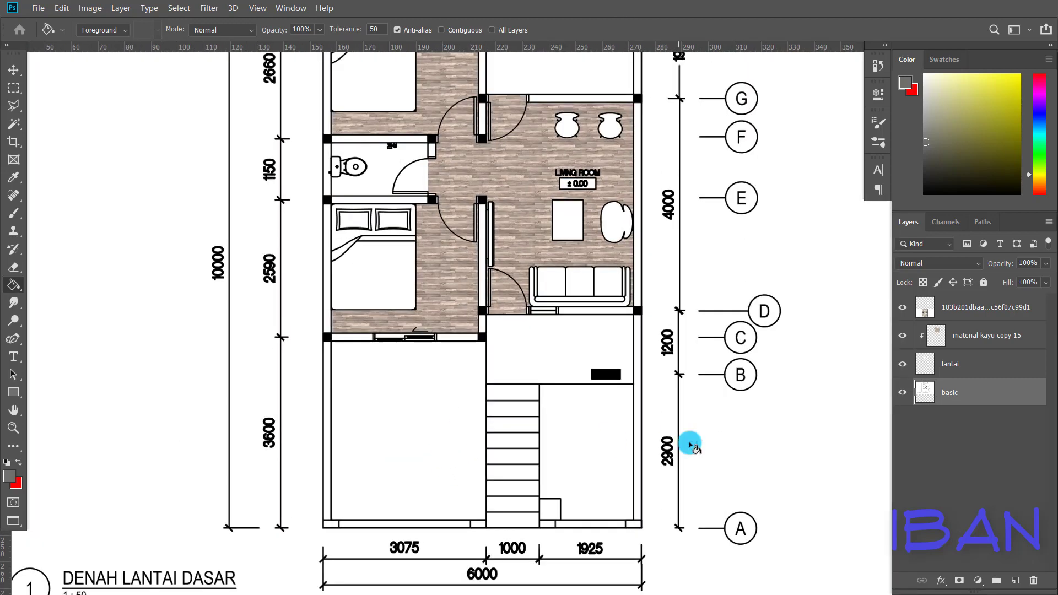
scroll(531, 396, "down", 2)
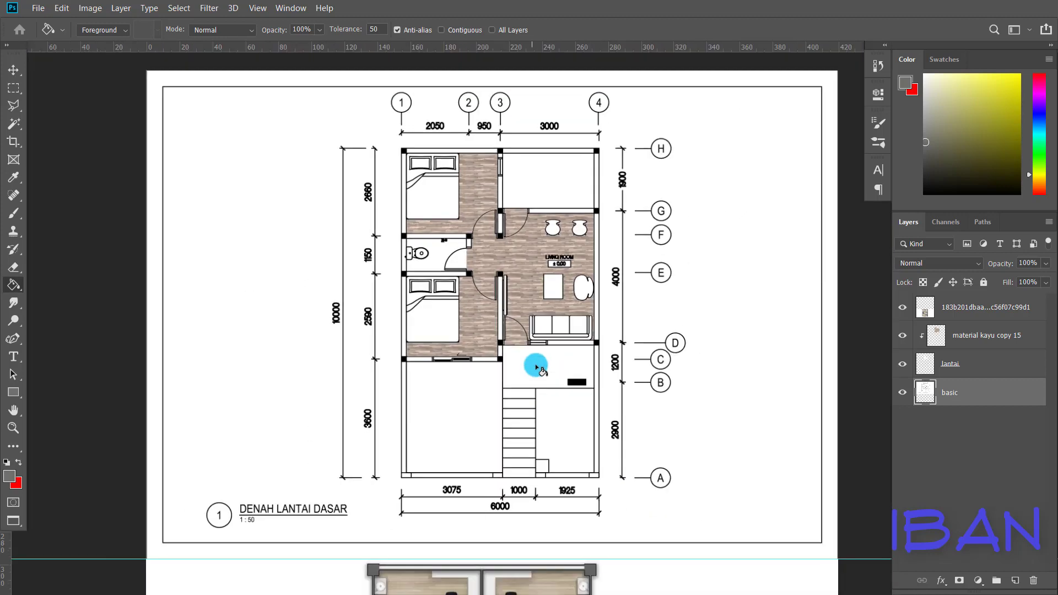
scroll(554, 355, "down", 2)
scroll(559, 329, "up", 1)
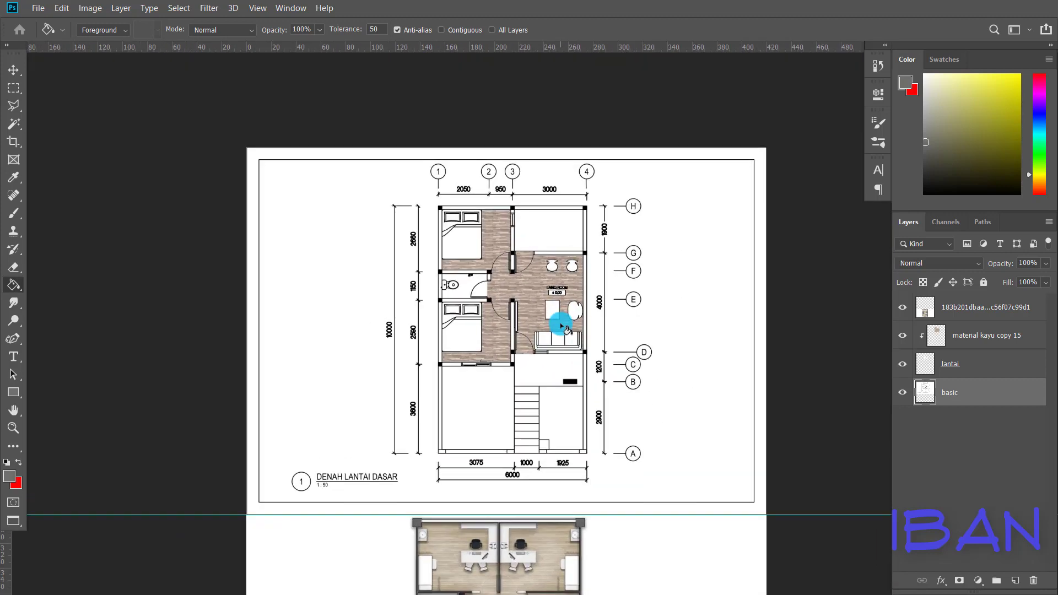
Step: In Chrome, search Pinterest for 'color pallete'
key("alt+Tab")
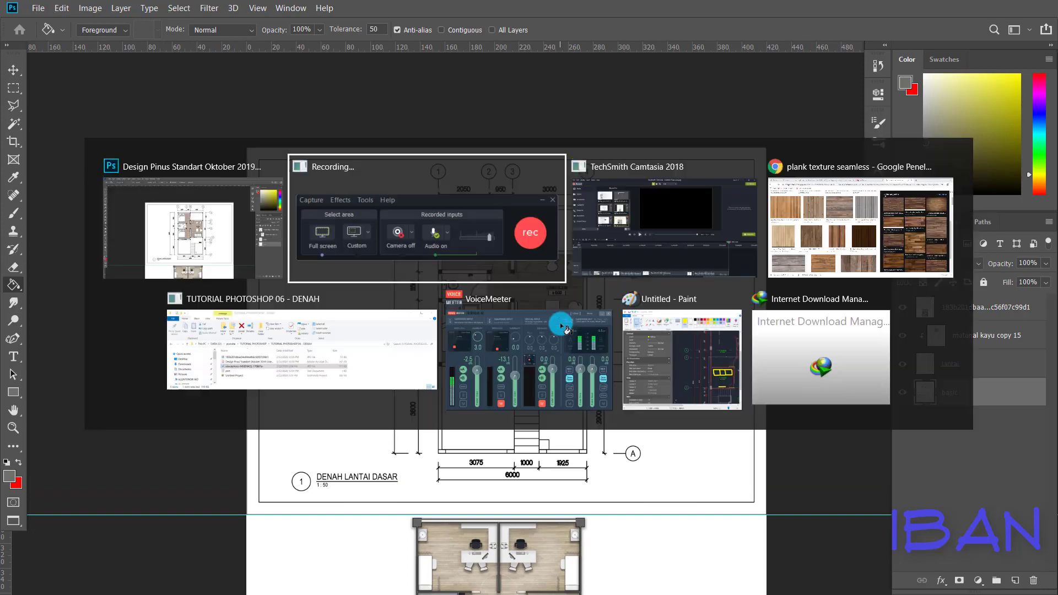
key("Tab")
key("Tab")
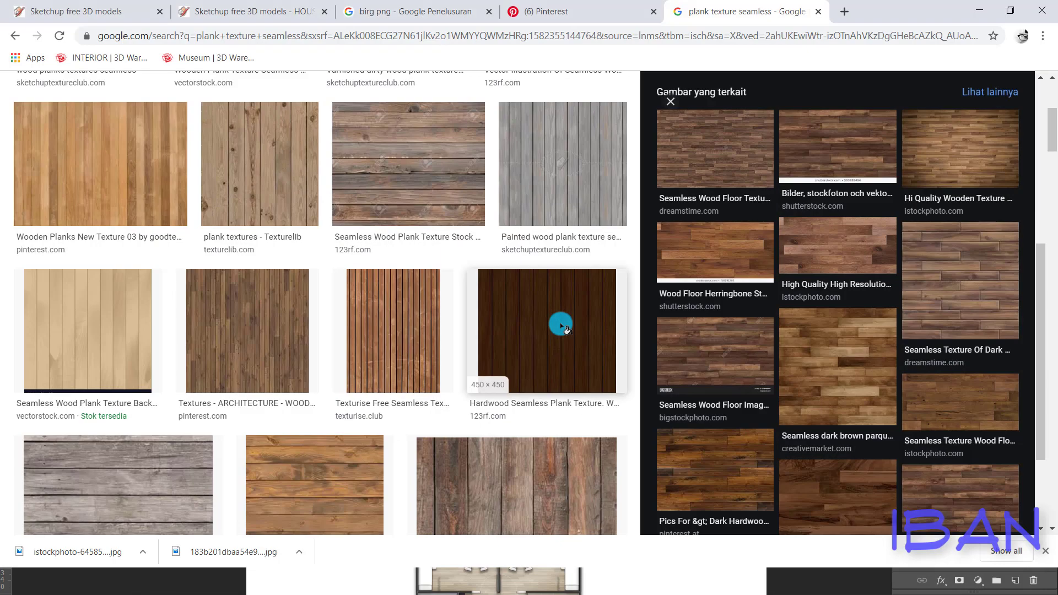
left_click(726, 130)
left_click_drag(725, 130, 436, 95)
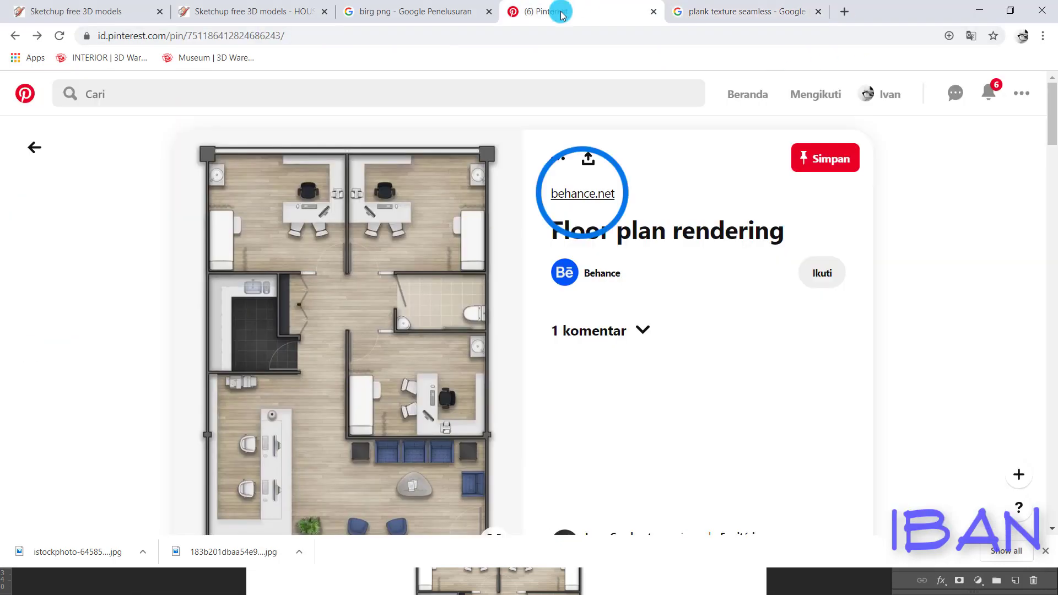
left_click(435, 95)
type("c")
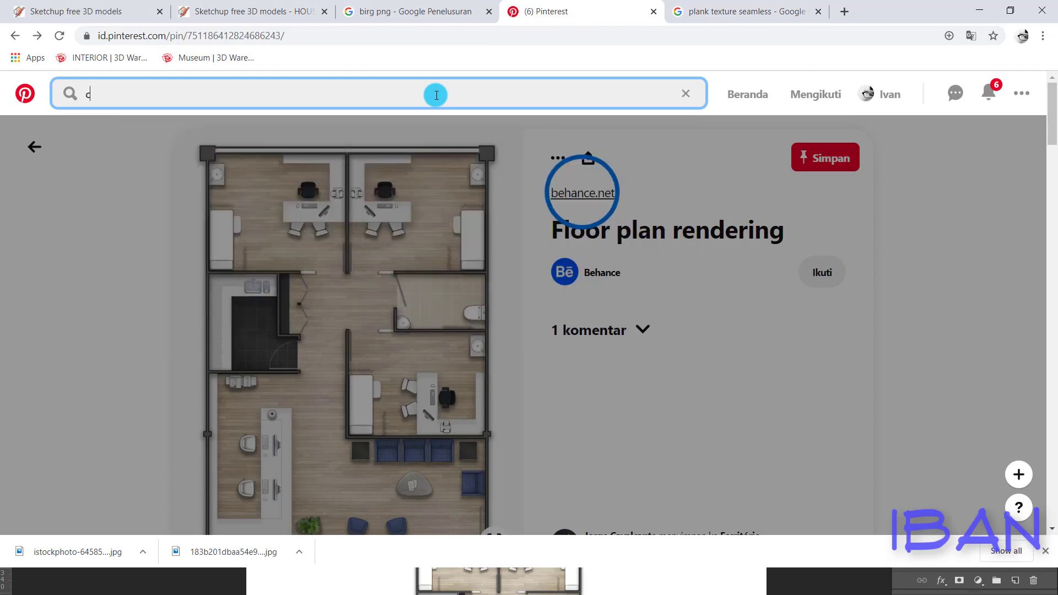
type("olor pallete")
key("Return")
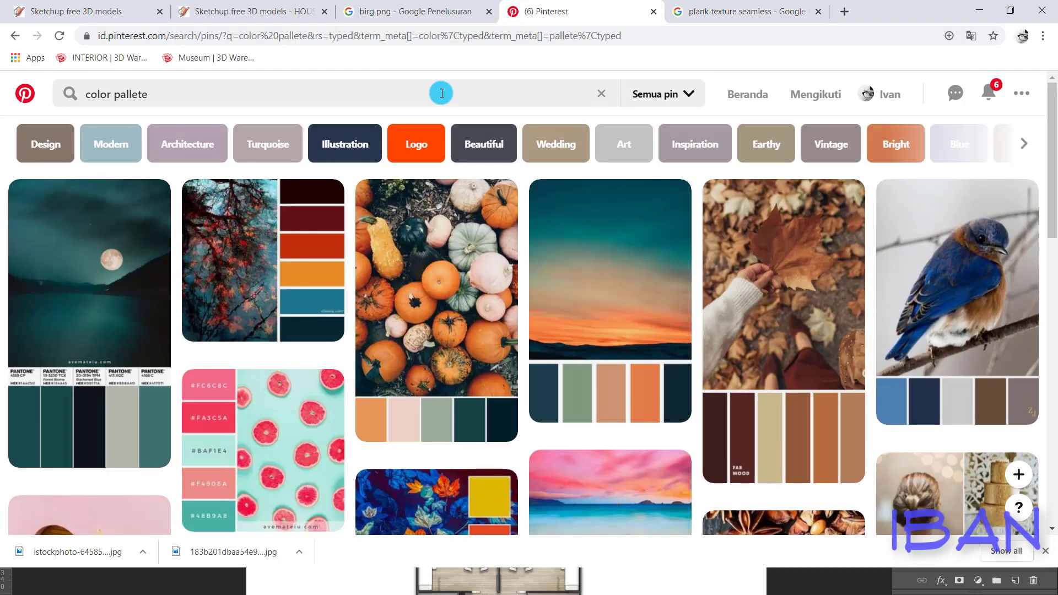
Step: Copy the autumn leaf colour palette pin image and return to Photoshop
left_click(441, 93)
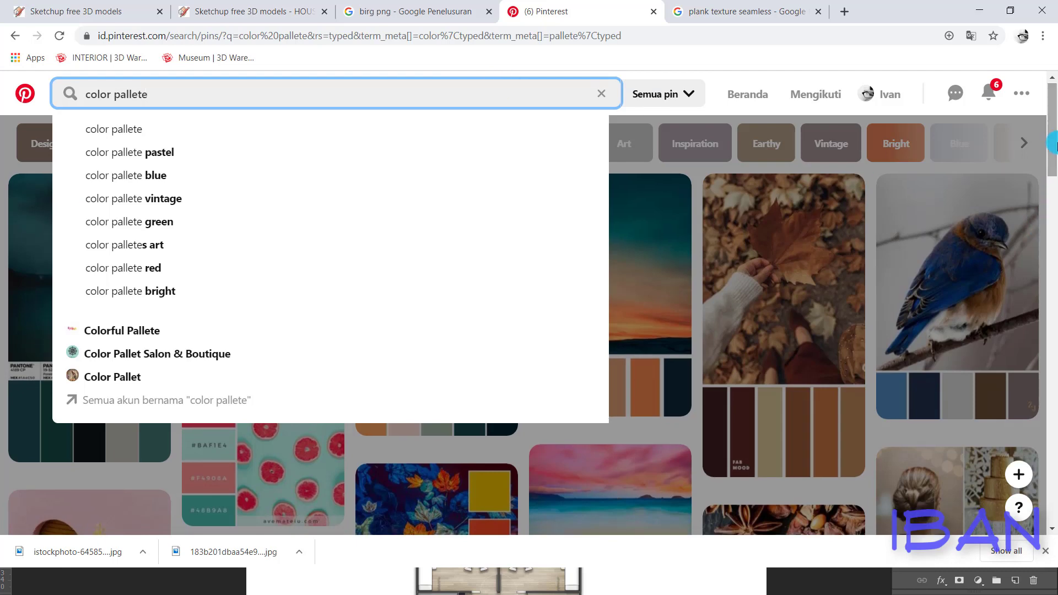
scroll(1054, 142, "down", 3)
mouse_move(783, 281)
left_click(806, 210)
left_click(807, 210)
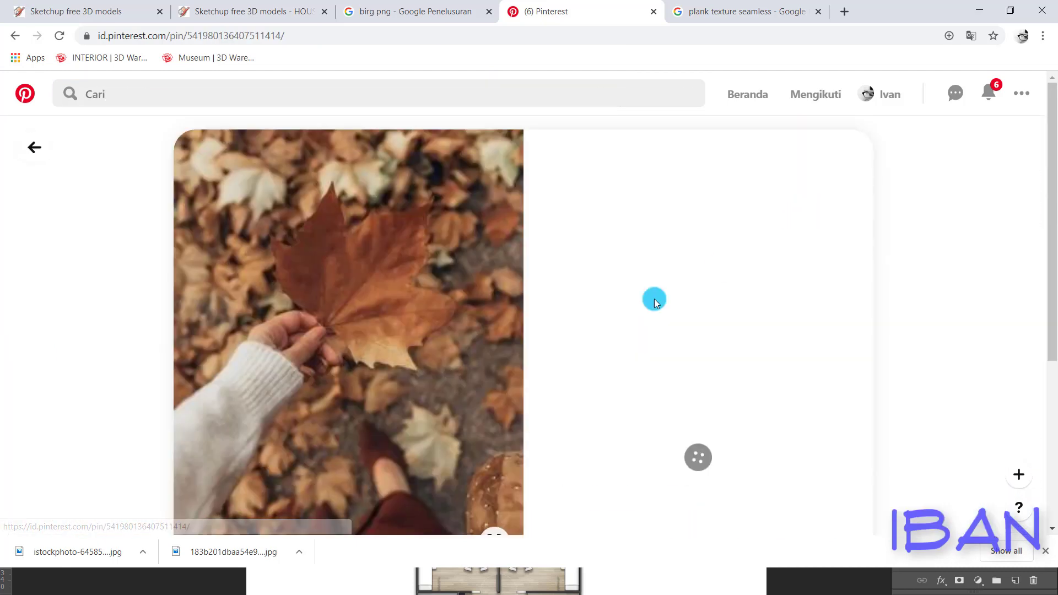
scroll(601, 335, "down", 3)
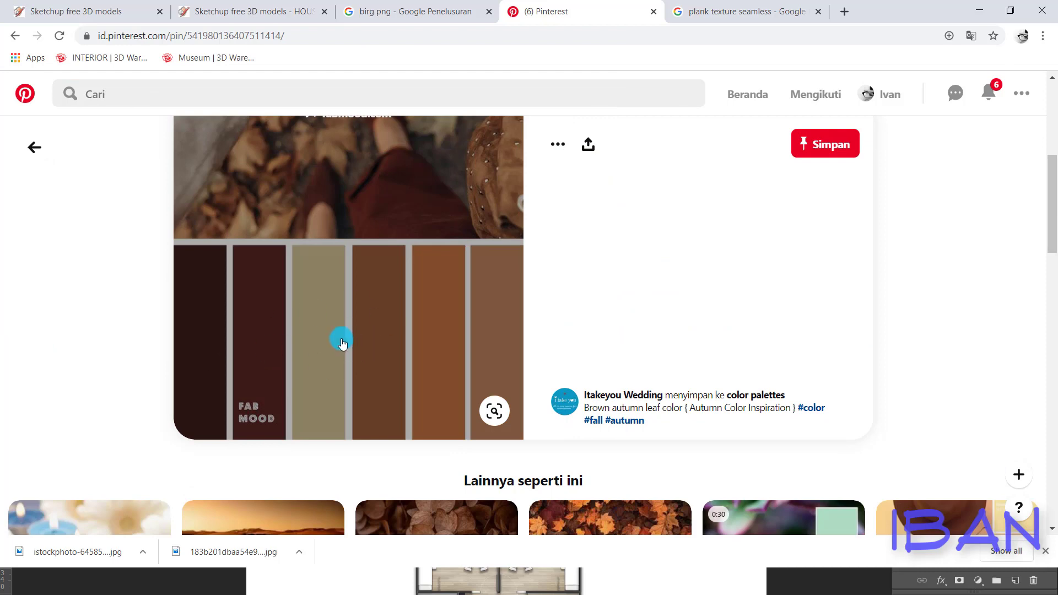
scroll(342, 342, "down", 4)
scroll(340, 336, "up", 4)
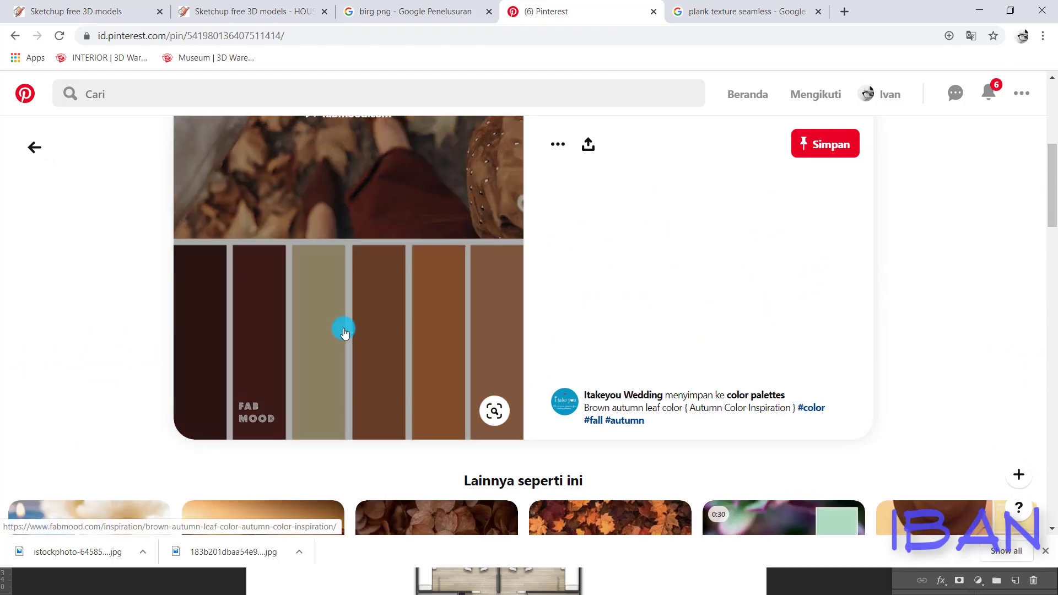
right_click(343, 329)
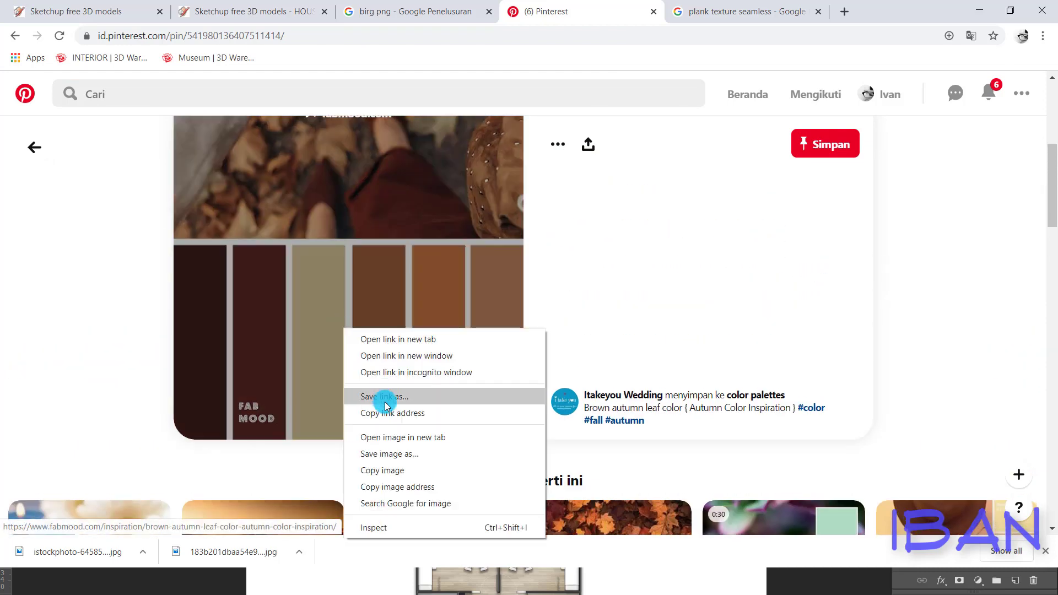
left_click(378, 471)
left_click(979, 11)
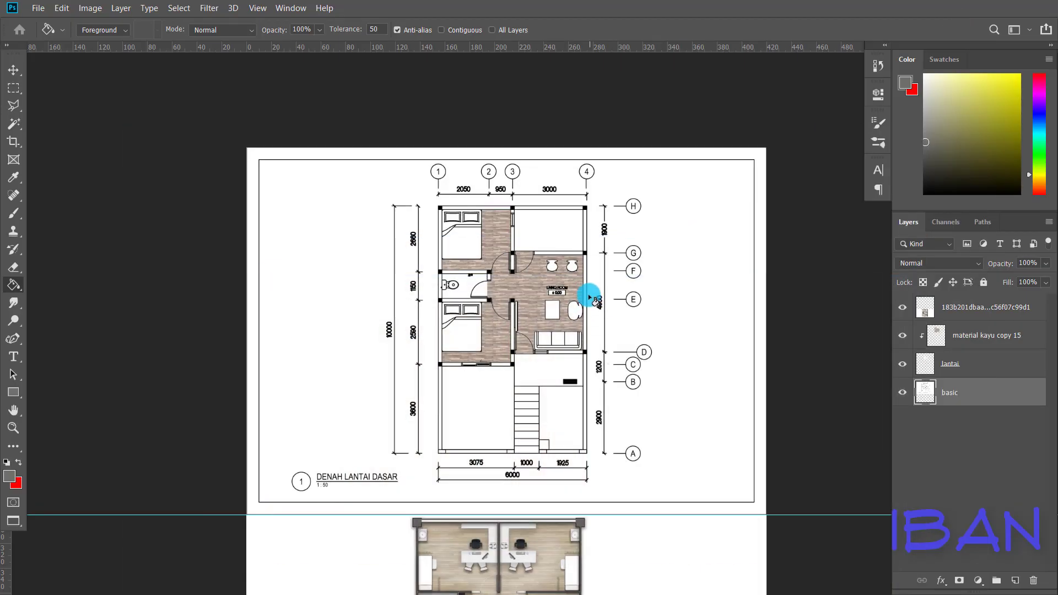
Step: Paste the autumn leaf palette image, put it atop the layer stack, and move it beside the office plan
scroll(594, 298, "up", 1)
key("ctrl+v")
scroll(508, 373, "up", 1)
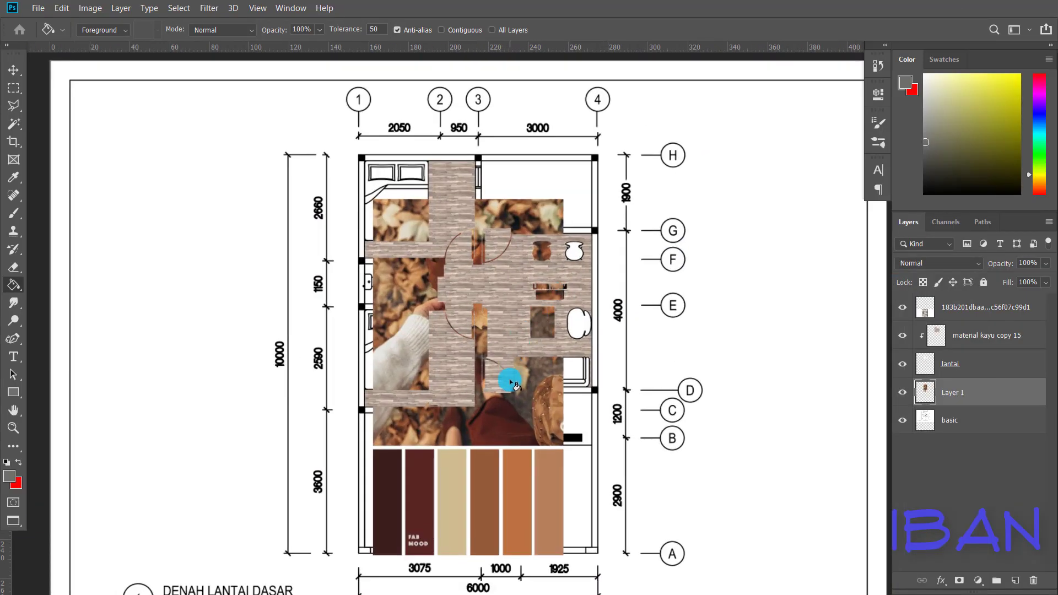
scroll(508, 373, "down", 1)
key("v")
left_click_drag(494, 428, 279, 365)
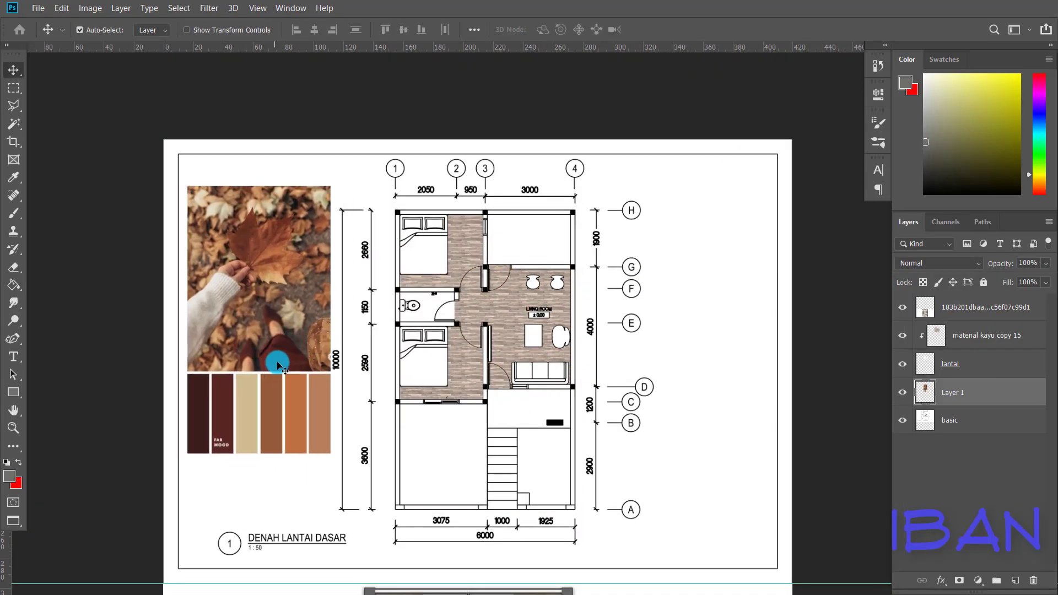
left_click_drag(984, 386, 969, 302)
scroll(413, 290, "down", 3)
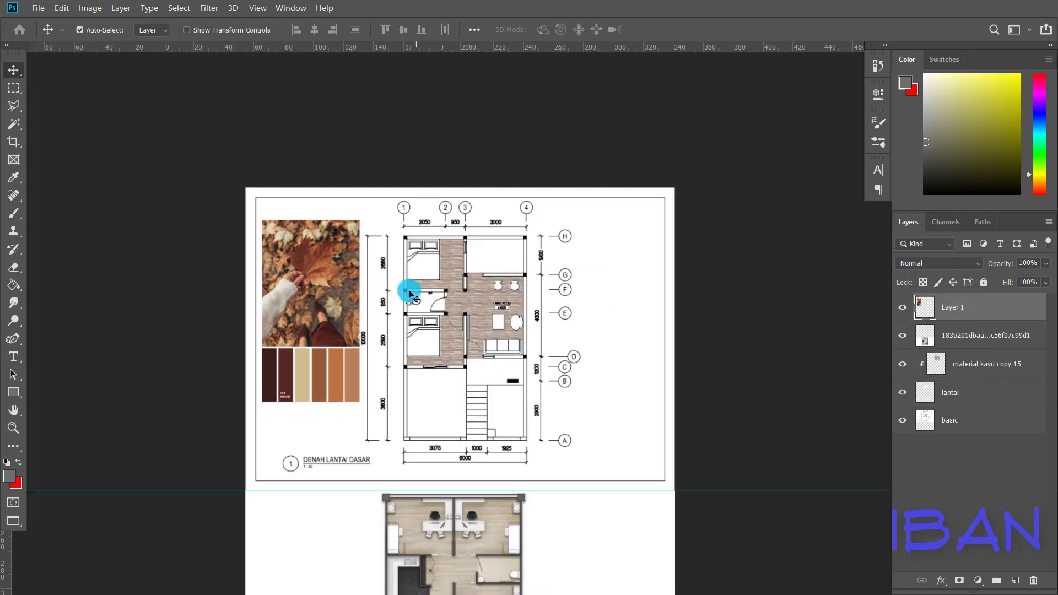
left_click_drag(343, 323, 347, 537)
Step: Merge the palette image layer with the office plan layer
scroll(361, 524, "down", 2)
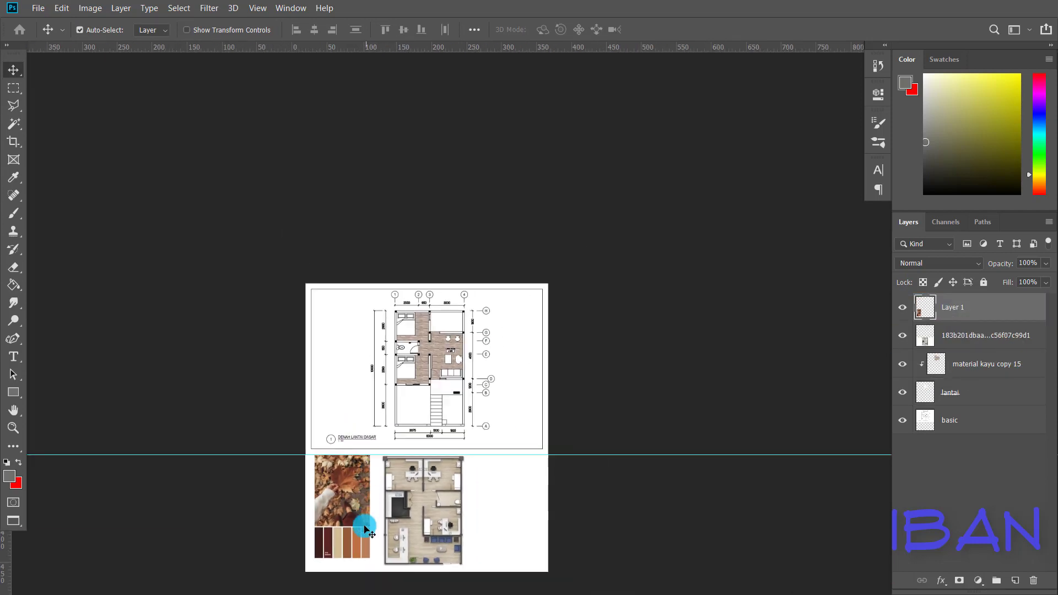
scroll(522, 486, "up", 3)
left_click(961, 337, "shift")
right_click(979, 335)
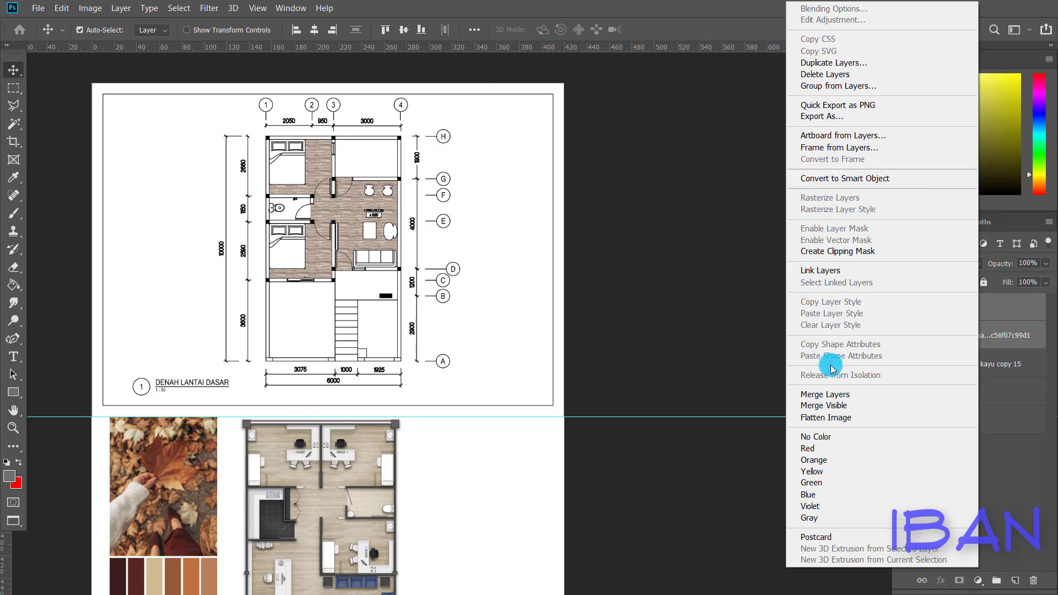
left_click(825, 394)
scroll(496, 341, "down", 2)
scroll(496, 341, "up", 2)
scroll(241, 452, "up", 2)
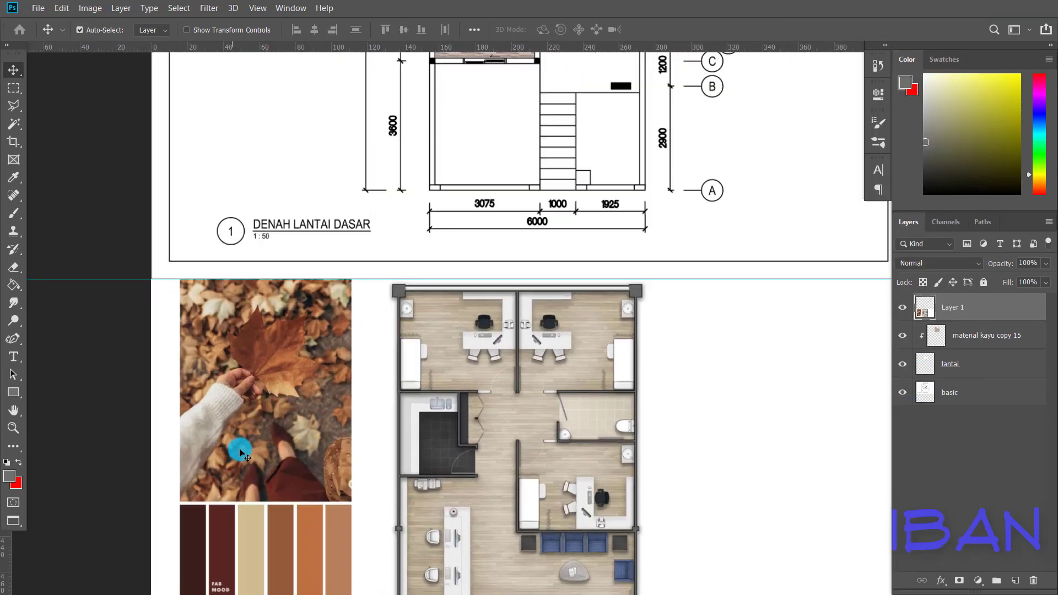
scroll(241, 452, "down", 2)
scroll(248, 441, "down", 1)
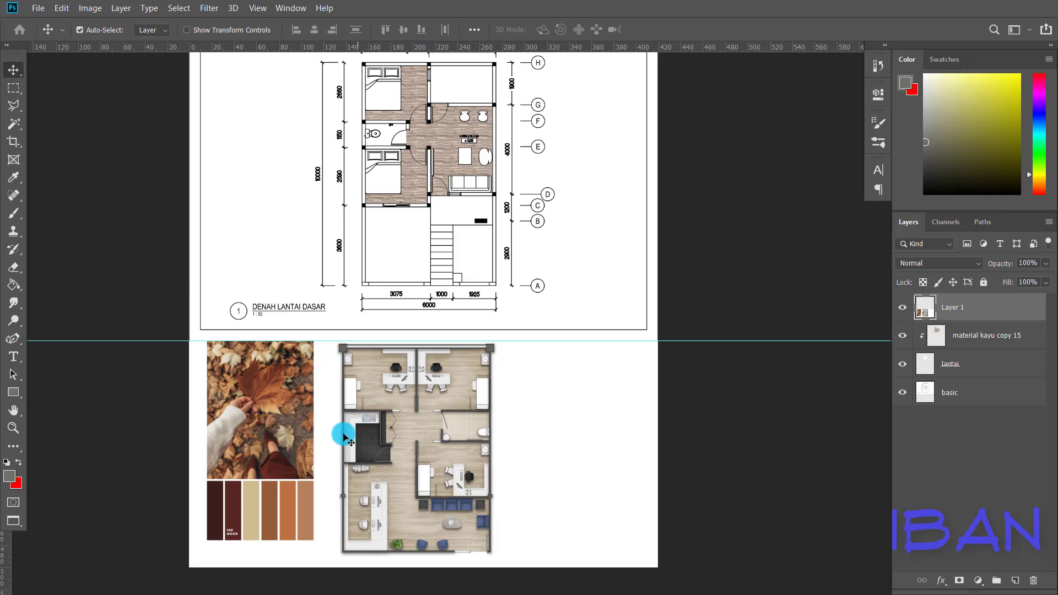
scroll(282, 467, "up", 2)
scroll(278, 485, "up", 2)
scroll(246, 293, "down", 2)
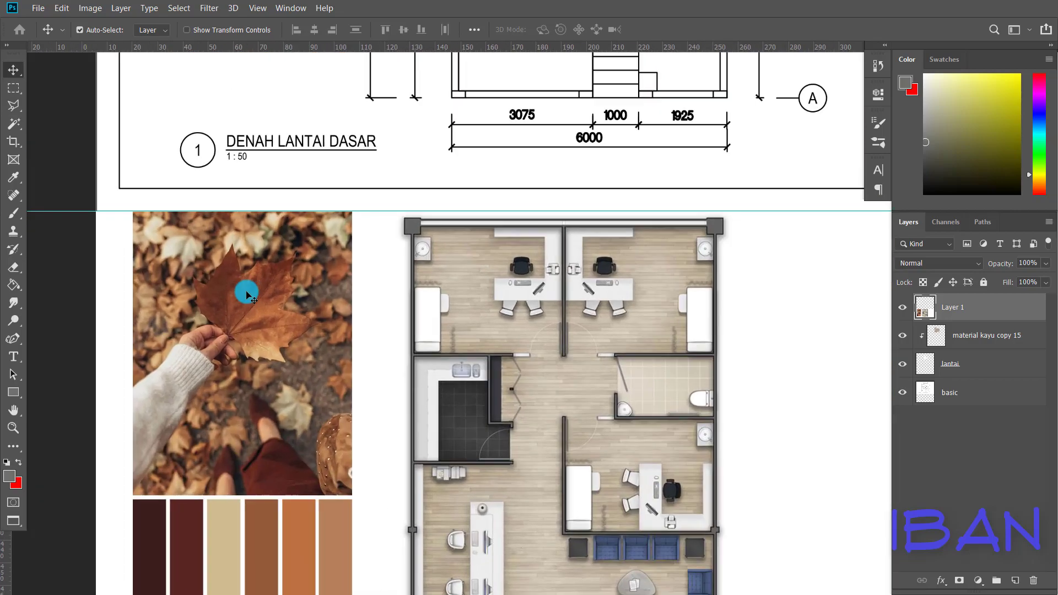
scroll(254, 281, "up", 4)
scroll(254, 284, "down", 3)
scroll(267, 307, "down", 2)
Step: Close the Pinterest tab and search Google Images for 'grass brown png texture'
key("alt+Tab")
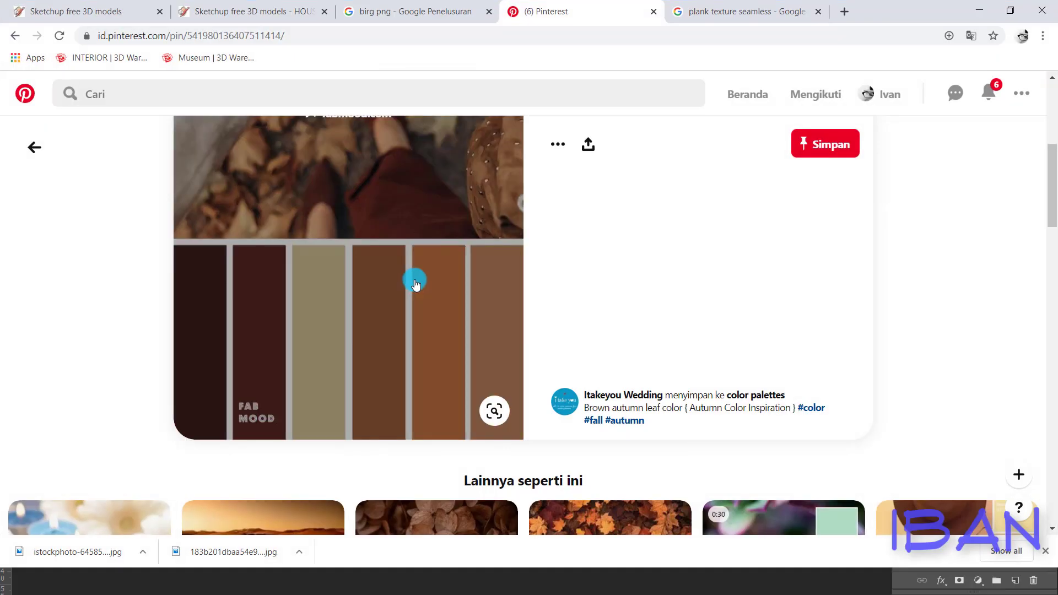
left_click(654, 11)
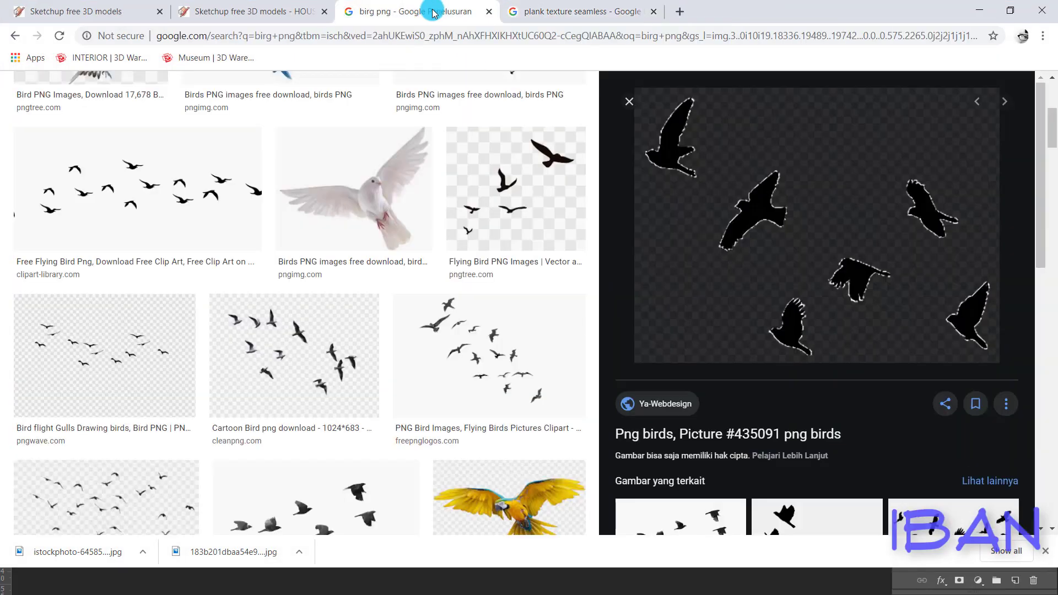
left_click_drag(424, 12, 167, 113)
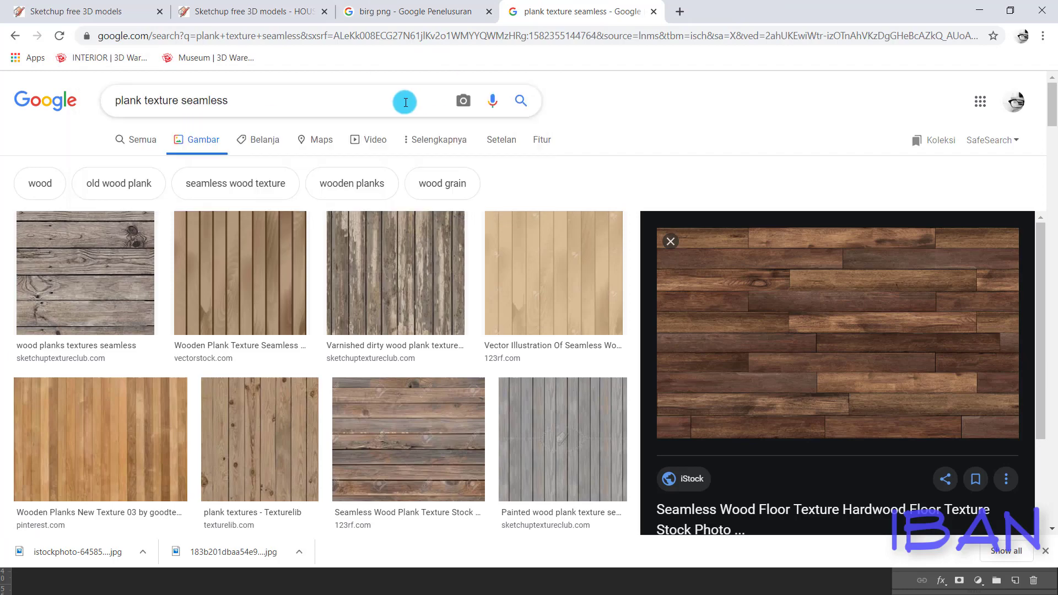
triple_click(328, 101)
type("grass brown png")
key("Return")
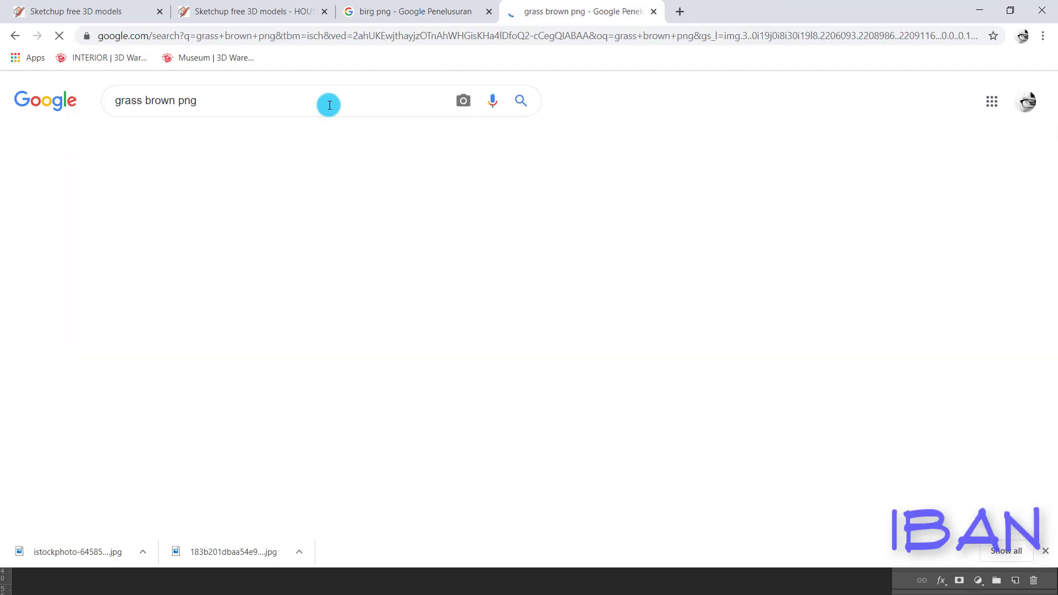
type(" texture")
key("Return")
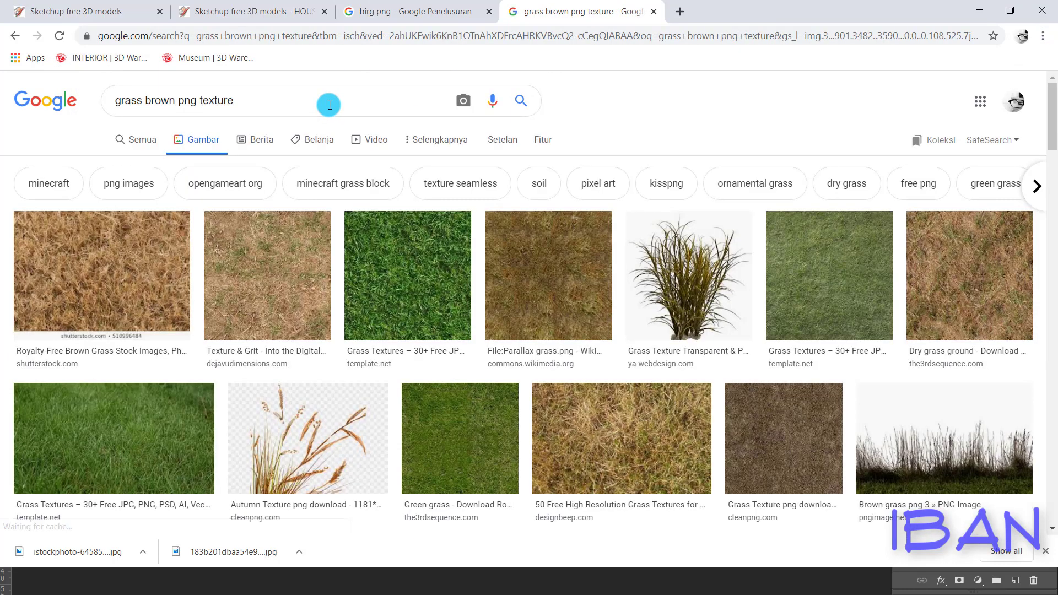
Step: Save the 123RF dry brown grass image into the tutorial folder
scroll(674, 330, "down", 3)
scroll(673, 337, "down", 5)
scroll(674, 336, "down", 5)
scroll(674, 336, "up", 10)
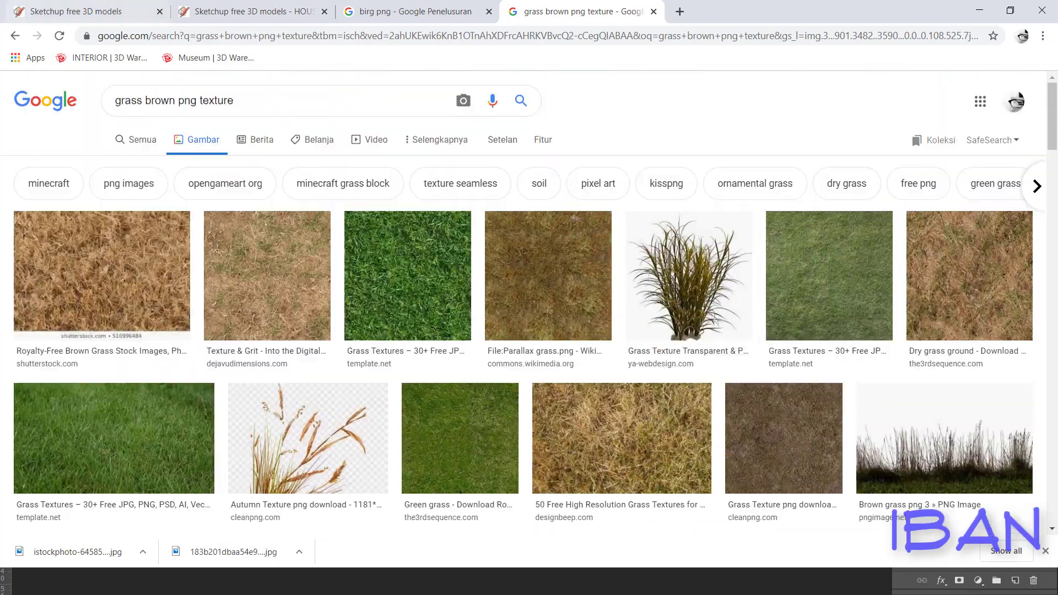
left_click(569, 296)
left_click(102, 132)
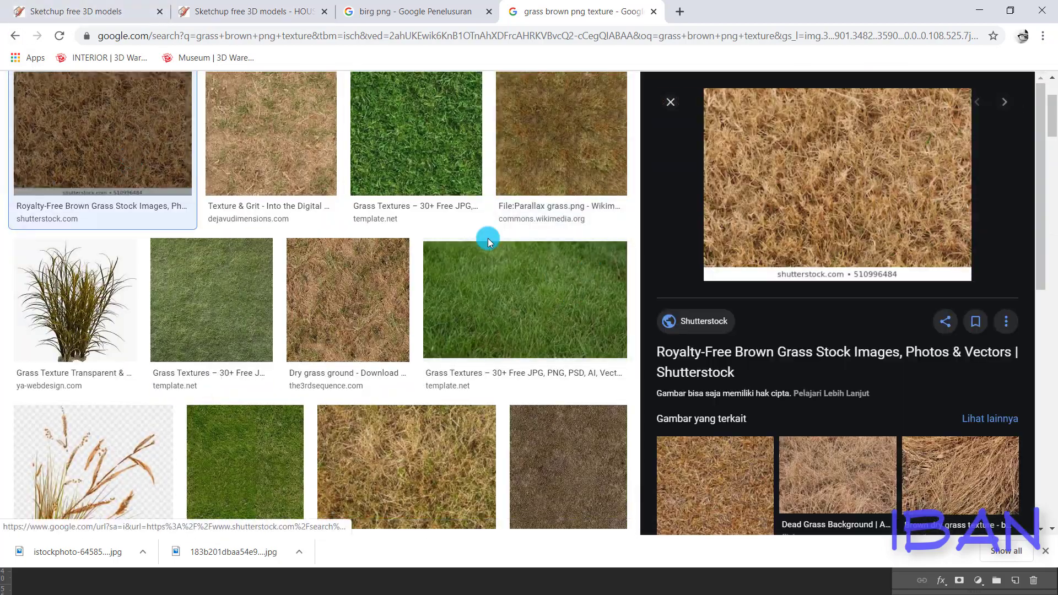
left_click(741, 468)
right_click(770, 322)
left_click(827, 364)
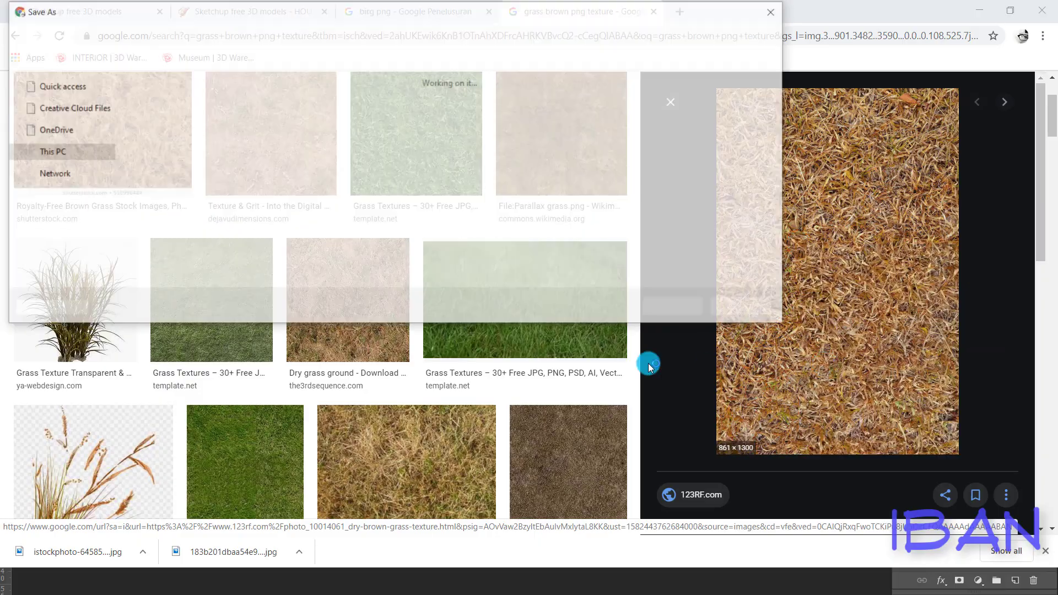
key("Return")
key("alt+Tab")
key("alt+Tab")
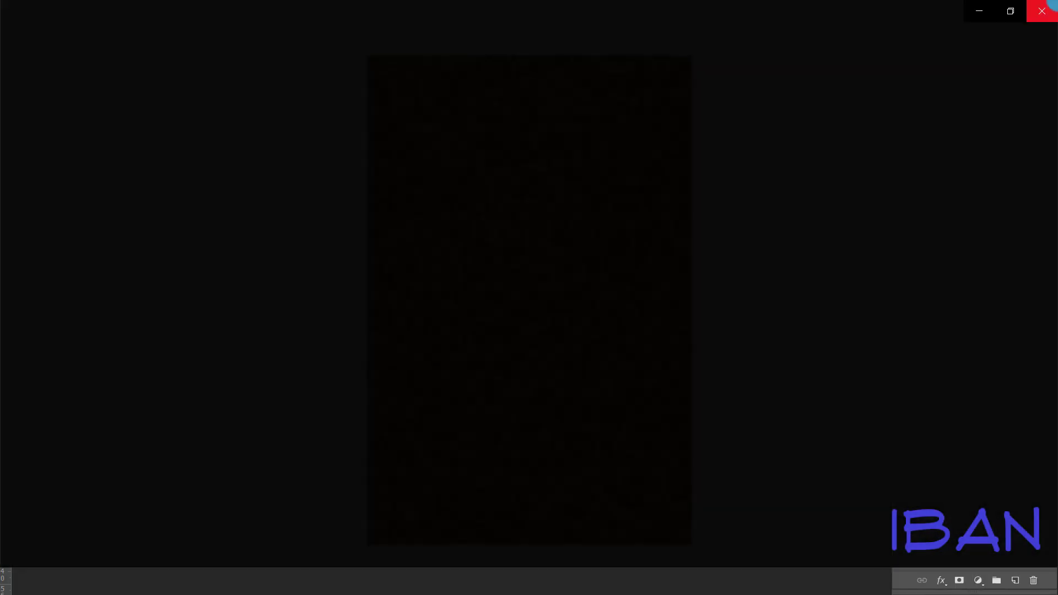
Step: Drag the dry brown grass texture file from File Explorer into the document
left_click(312, 169)
left_click_drag(312, 175, 472, 468)
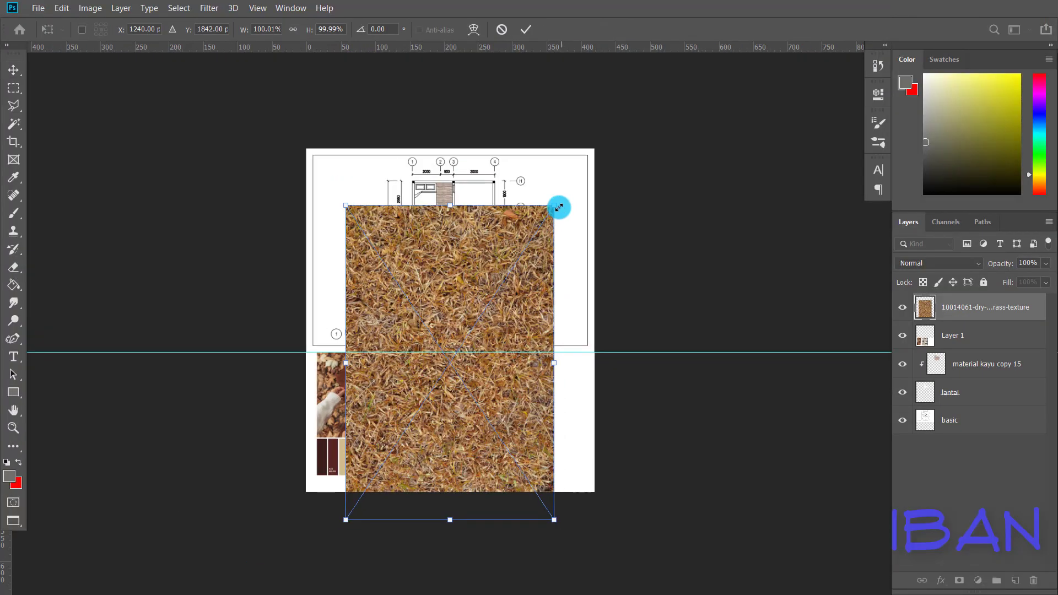
mouse_move(557, 208)
left_mouse_down()
mouse_move(449, 349)
mouse_move(418, 421)
left_mouse_up()
scroll(418, 421, "up", 1)
scroll(377, 483, "up", 3)
Step: Shrink the placed grass texture to a small swatch and commit the transform
left_click_drag(386, 441, 409, 463)
scroll(410, 463, "up", 2)
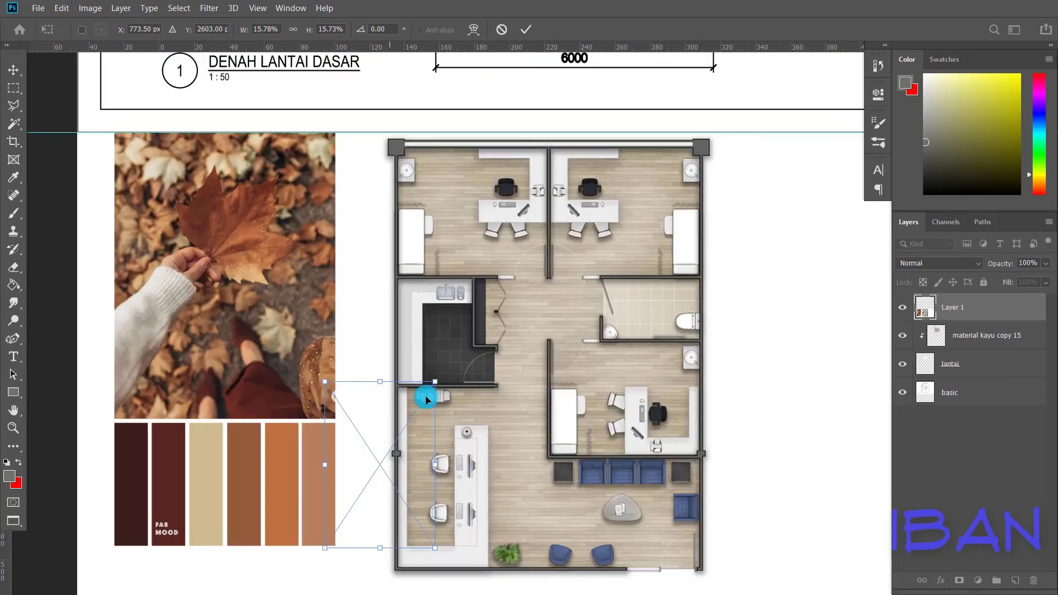
left_click_drag(432, 380, 414, 429)
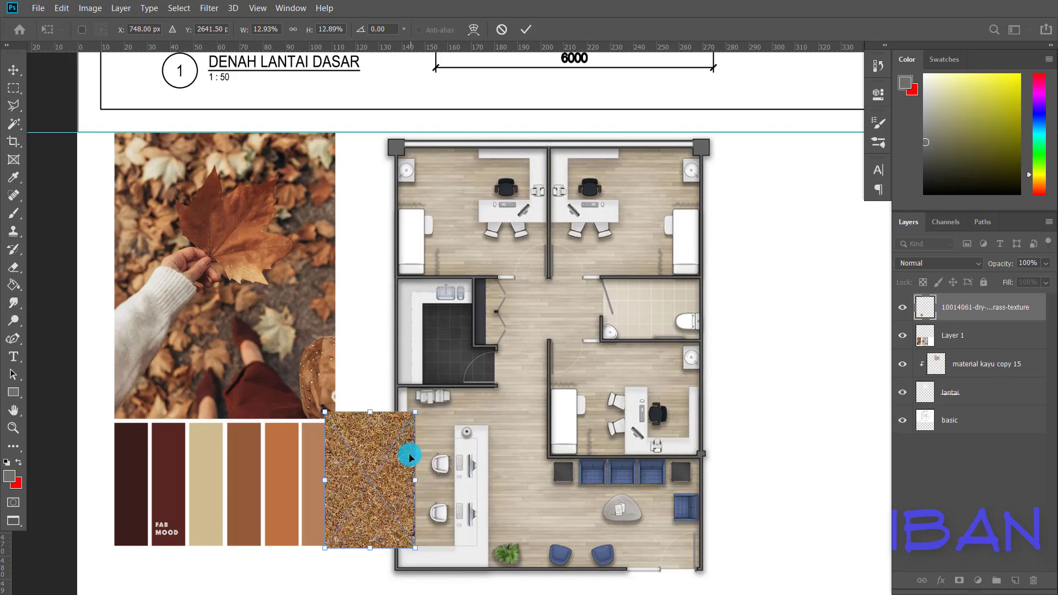
scroll(410, 458, "down", 3)
mouse_move(406, 472)
left_mouse_down()
mouse_move(529, 101)
mouse_move(413, 274)
left_mouse_up()
scroll(499, 84, "up", 3)
scroll(496, 102, "up", 1)
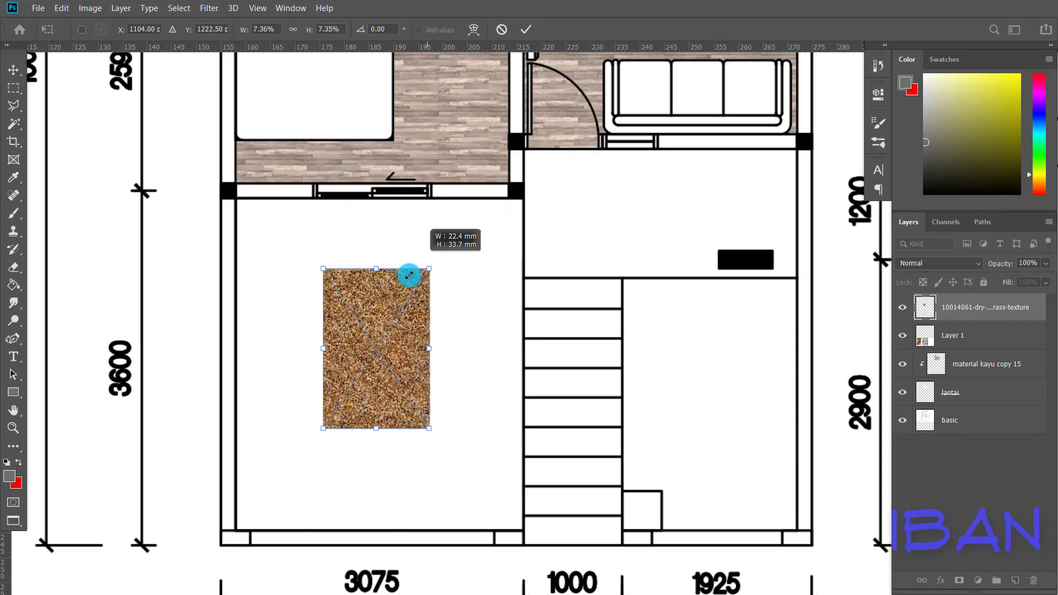
left_click_drag(409, 350, 323, 267)
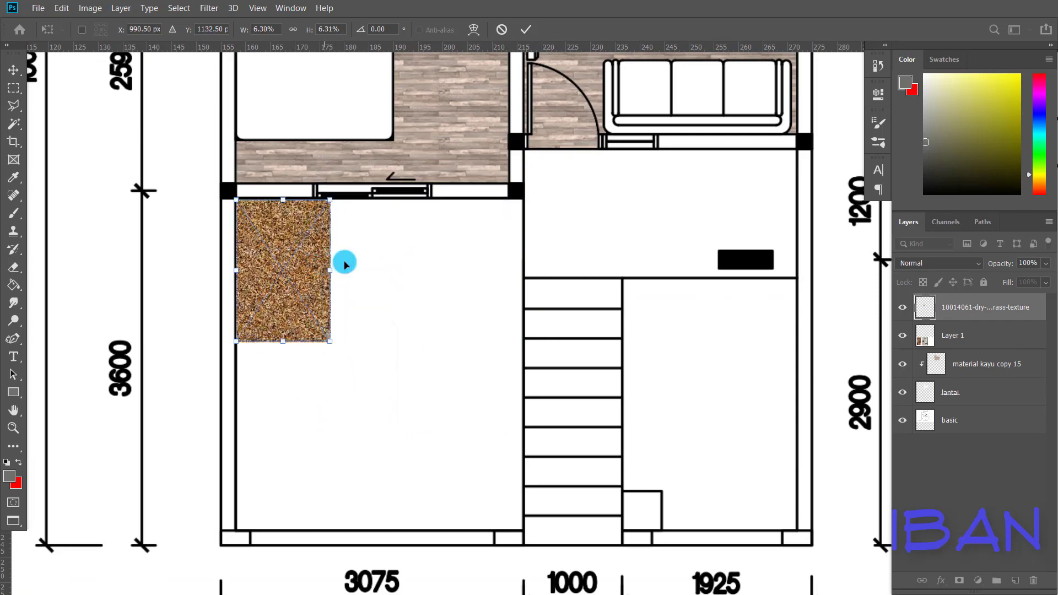
key("Return")
Step: Move the grass swatch to sit just right of the autumn colour palette
scroll(411, 229, "down", 4)
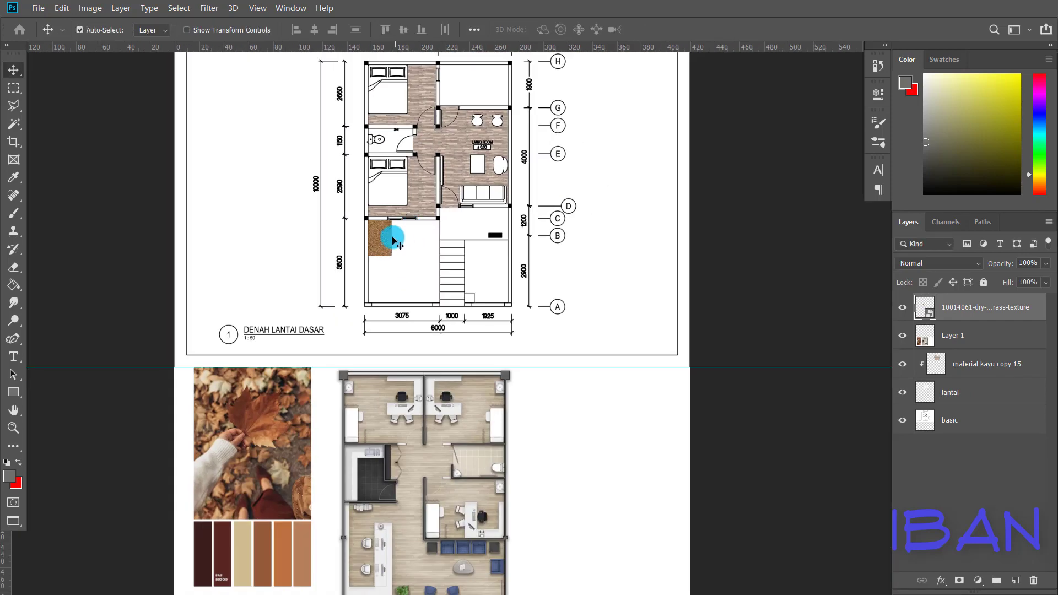
left_click_drag(368, 335, 316, 562)
scroll(298, 567, "up", 3)
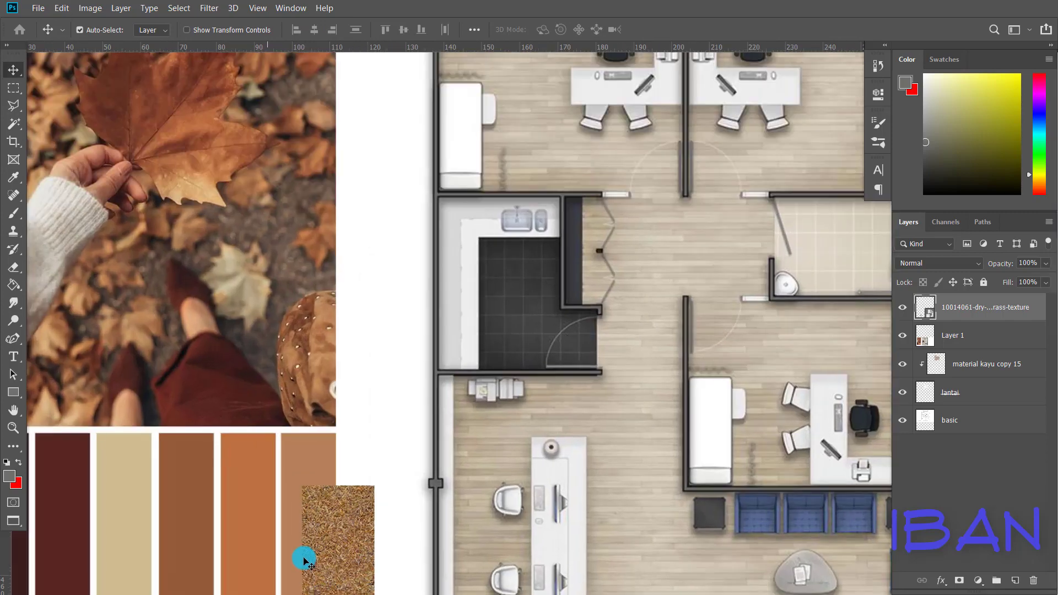
scroll(303, 558, "down", 2)
scroll(449, 425, "up", 3)
left_click_drag(452, 437, 460, 439)
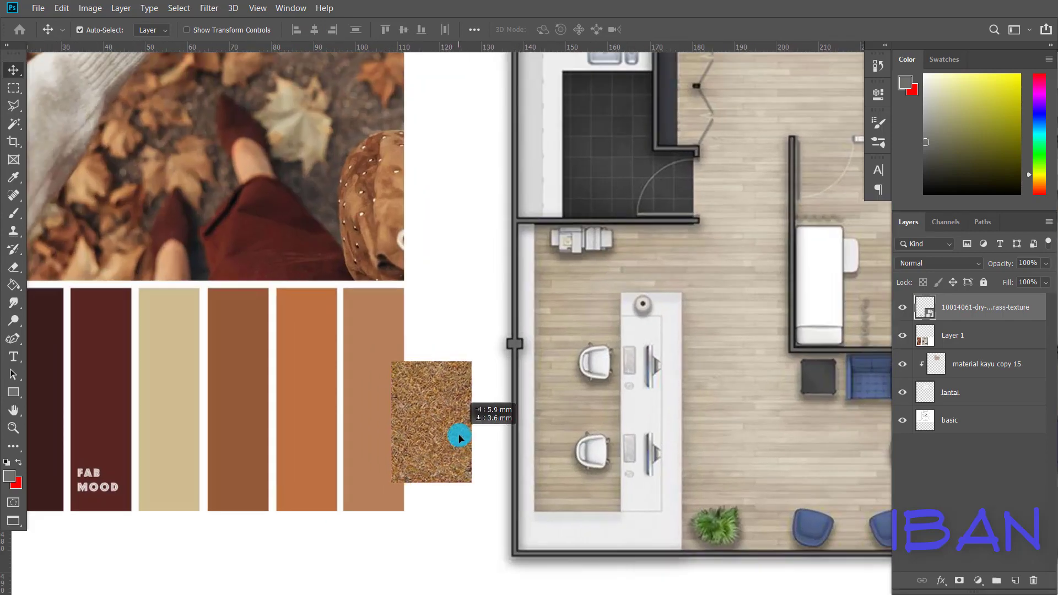
Step: Apply Color Balance with midtone levels -2, -6, +16 to the grass texture
left_click(90, 8)
left_click(109, 41)
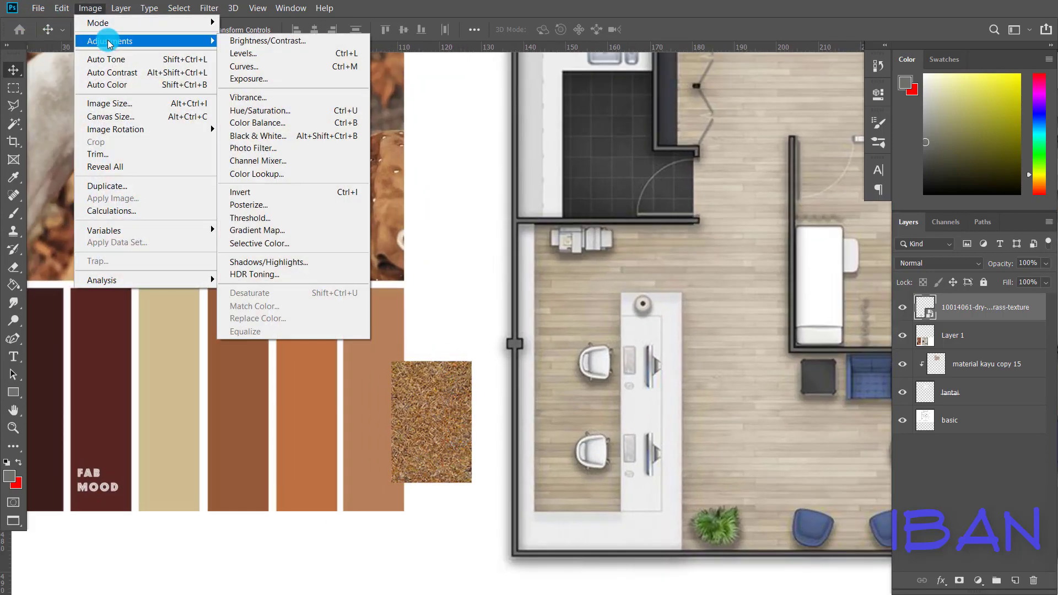
left_click(258, 122)
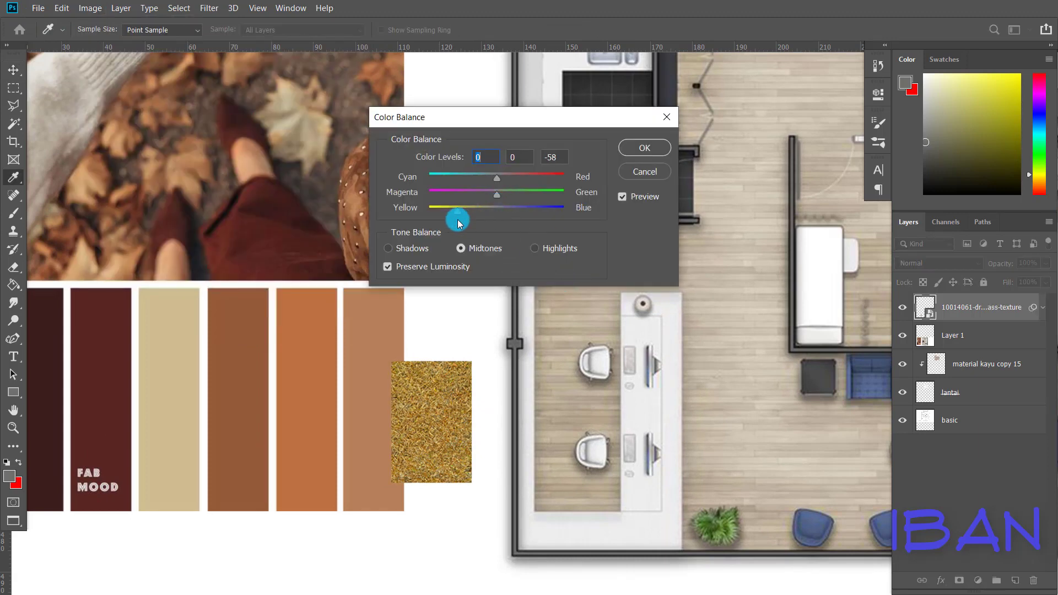
left_click_drag(459, 222, 518, 226)
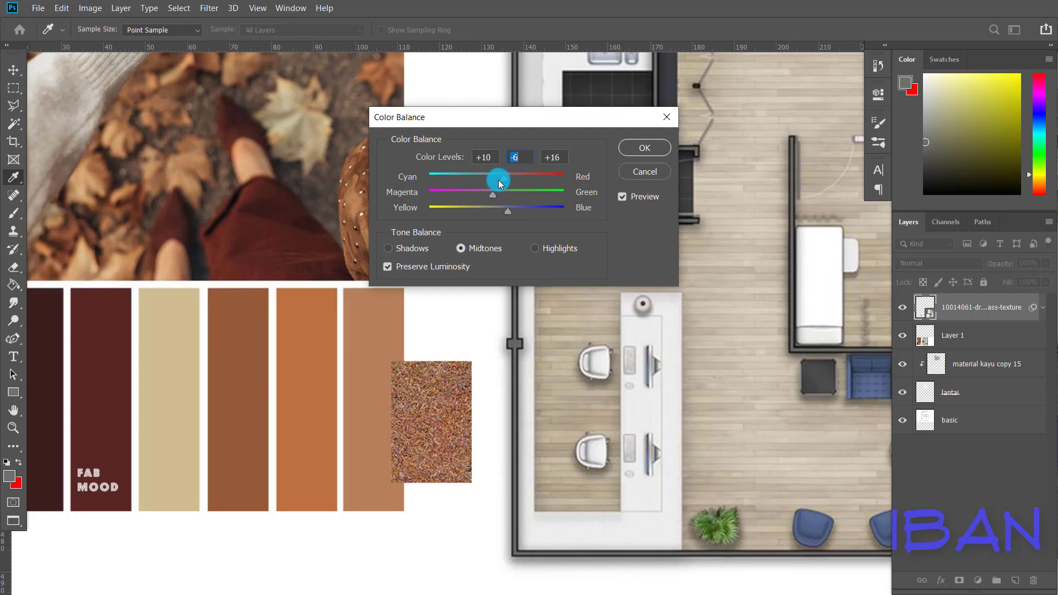
left_click(646, 152)
Step: Fit the document in view, move the texture into the room below the bedroom, then select the basic layer
key("ctrl+0")
key("v")
left_click_drag(513, 254, 491, 233)
scroll(479, 215, "up", 3)
left_click(972, 460)
Step: Magic Wand the lower-left room and the room beside the stairs, copying them to a new garden layer
key("w")
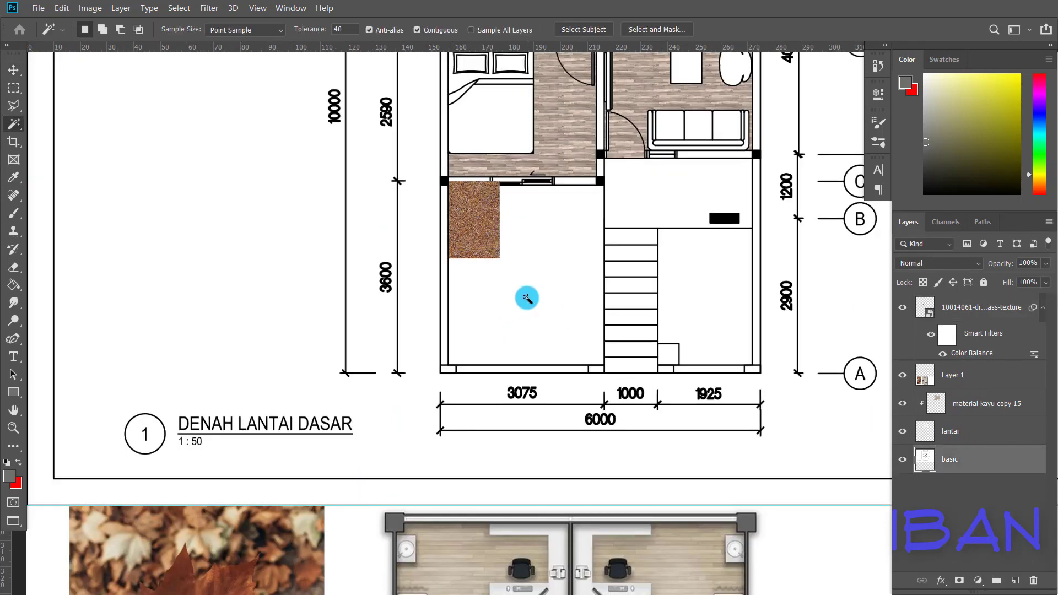
left_click(527, 296)
scroll(608, 375, "up", 1)
left_click(608, 375, "shift")
scroll(574, 213, "down", 2)
scroll(574, 212, "up", 1)
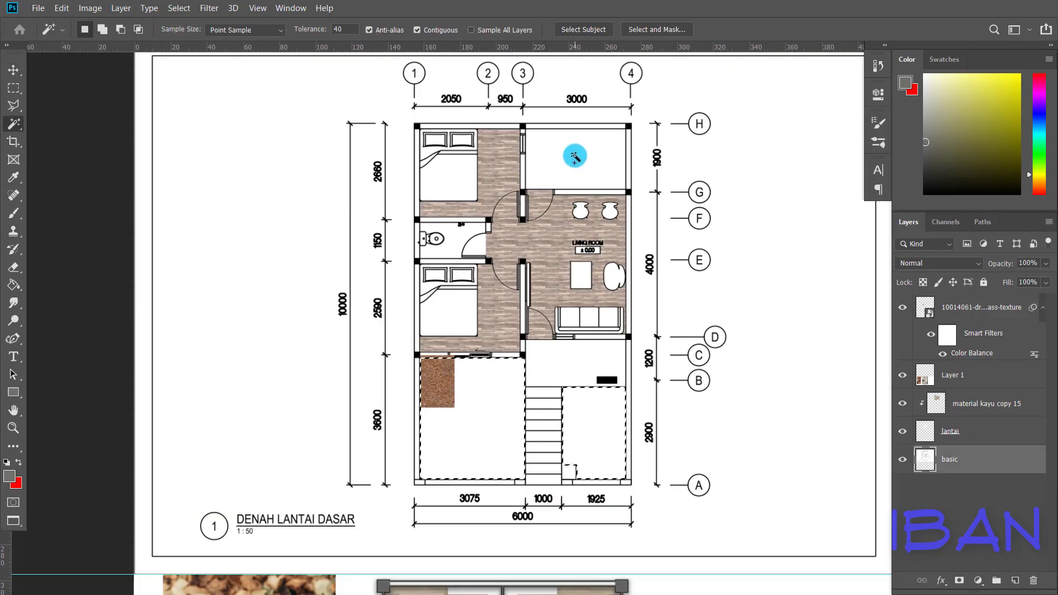
key("ctrl+j")
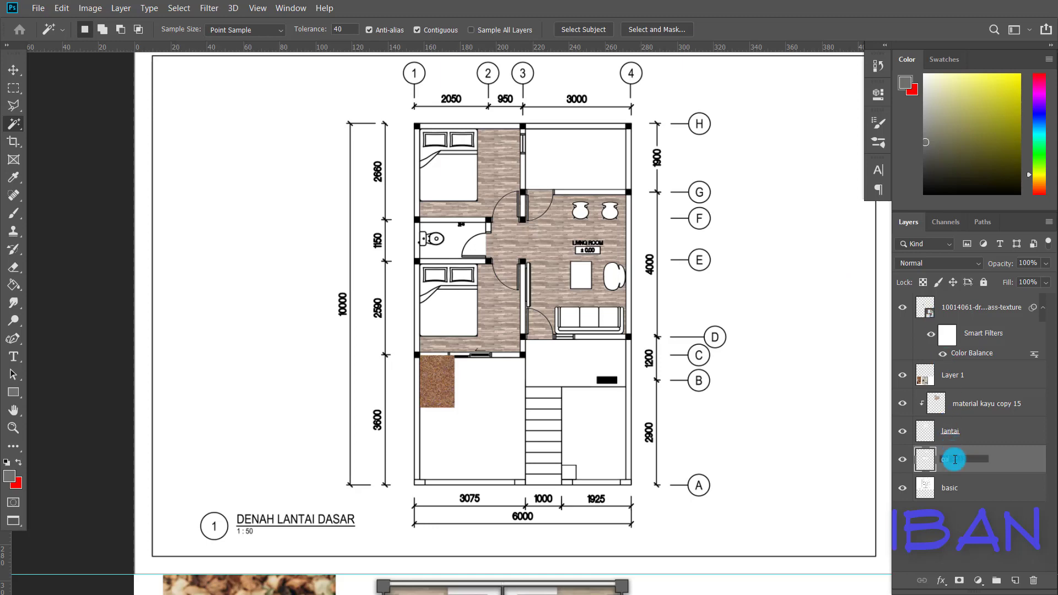
Step: Move the grass texture layer below lantai and clip it to the garden layer
key("v")
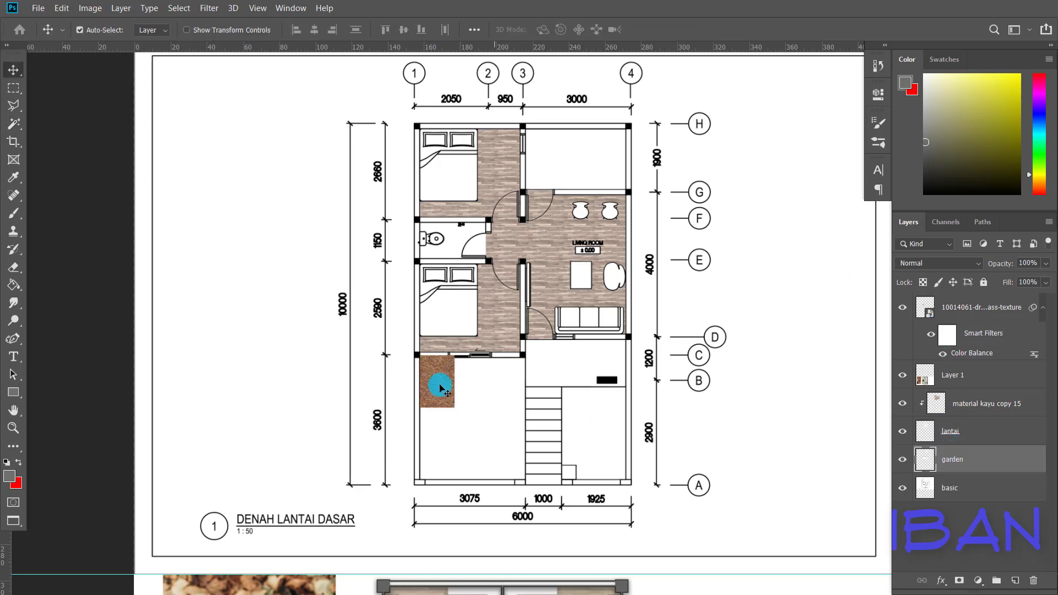
left_click_drag(436, 381, 436, 392)
key("ctrl+minus")
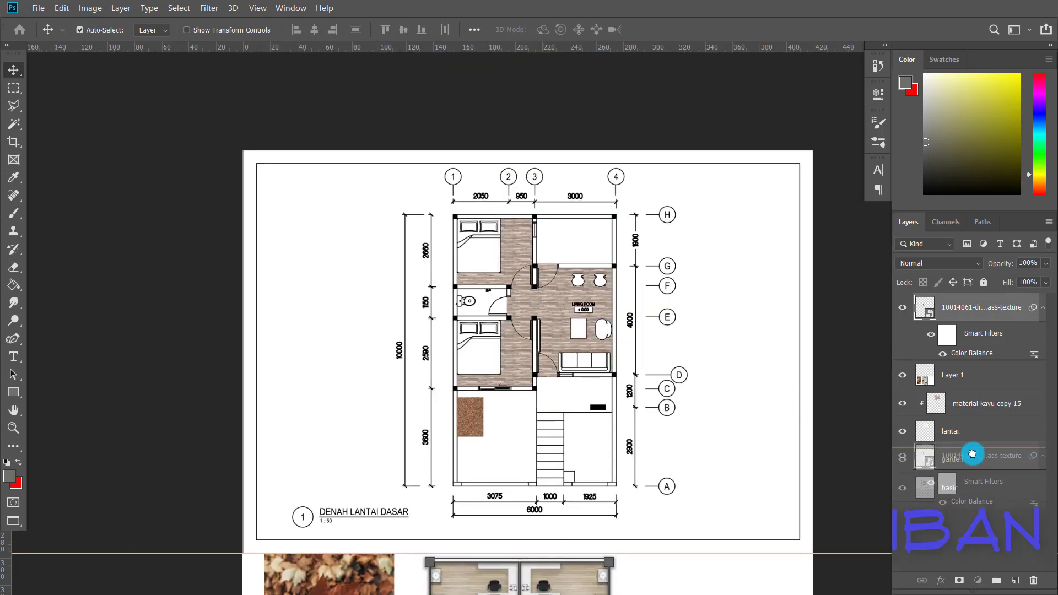
left_click_drag(970, 307, 973, 453)
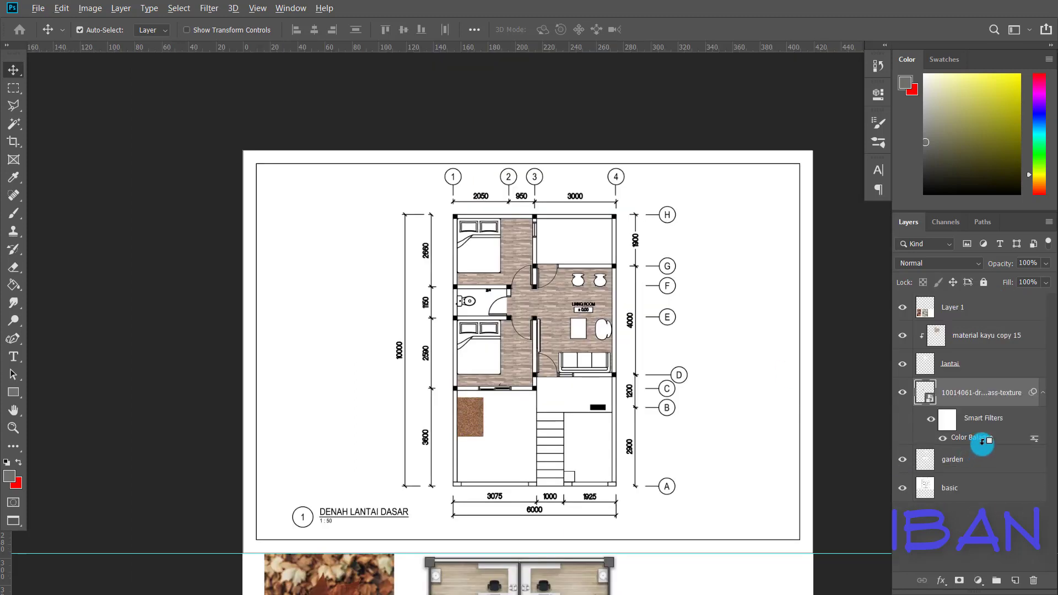
key("ctrl+alt+g")
scroll(523, 432, "up", 3)
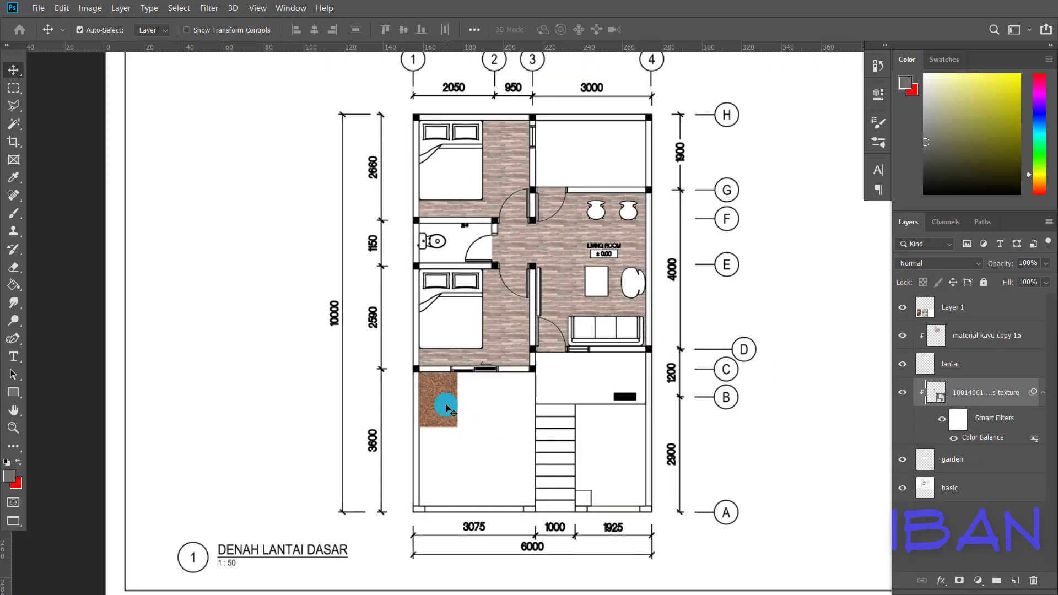
Step: Shift the grass texture across the lower-left room and duplicate it to fill the room
scroll(448, 415, "up", 2)
mouse_move(439, 385)
left_mouse_down()
mouse_move(593, 391)
mouse_move(472, 406)
mouse_move(459, 470)
mouse_move(462, 452)
mouse_move(491, 474)
mouse_move(544, 460)
mouse_move(545, 495)
left_mouse_up()
key("ctrl+j")
scroll(485, 385, "up", 2)
scroll(531, 391, "down", 1)
key("ctrl+j")
key("ctrl+j")
key("ctrl+j")
key("ctrl+j")
key("ctrl+j")
scroll(533, 445, "down", 5)
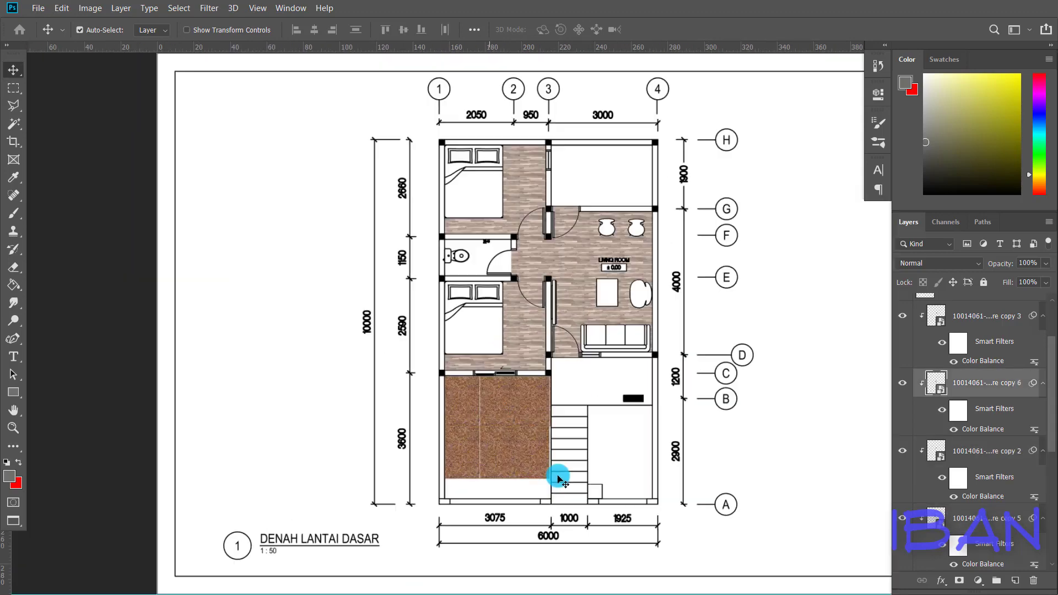
scroll(560, 477, "up", 7)
mouse_move(525, 445)
left_mouse_down()
mouse_move(503, 438)
mouse_move(566, 439)
left_mouse_up()
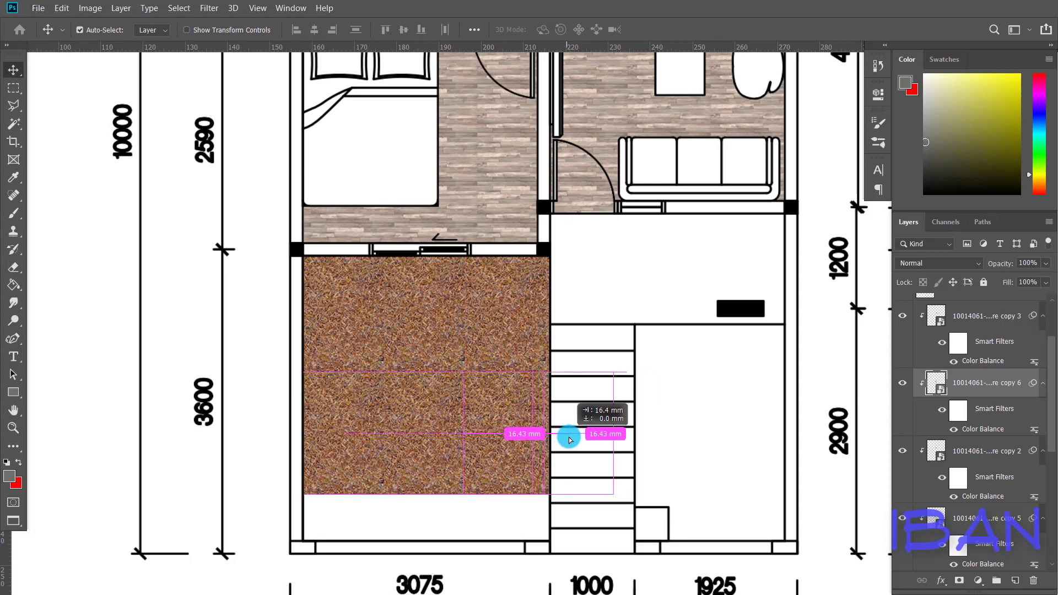
Step: Add another grass copy covering the bottom of the lower-left room
scroll(444, 479, "down", 5)
scroll(378, 395, "up", 4)
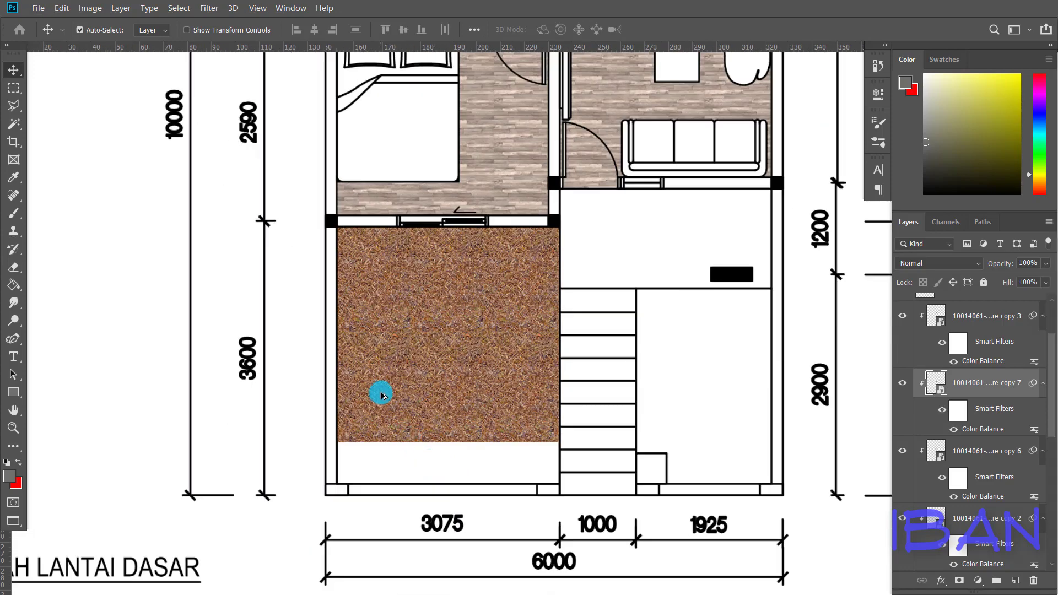
key("ctrl+j")
mouse_move(378, 394)
left_mouse_down()
mouse_move(382, 496)
mouse_move(456, 458)
mouse_move(567, 458)
left_mouse_up()
key("ctrl+j")
Step: Move grass copies into the room beside the stairs and the top-right room
key("ctrl+minus")
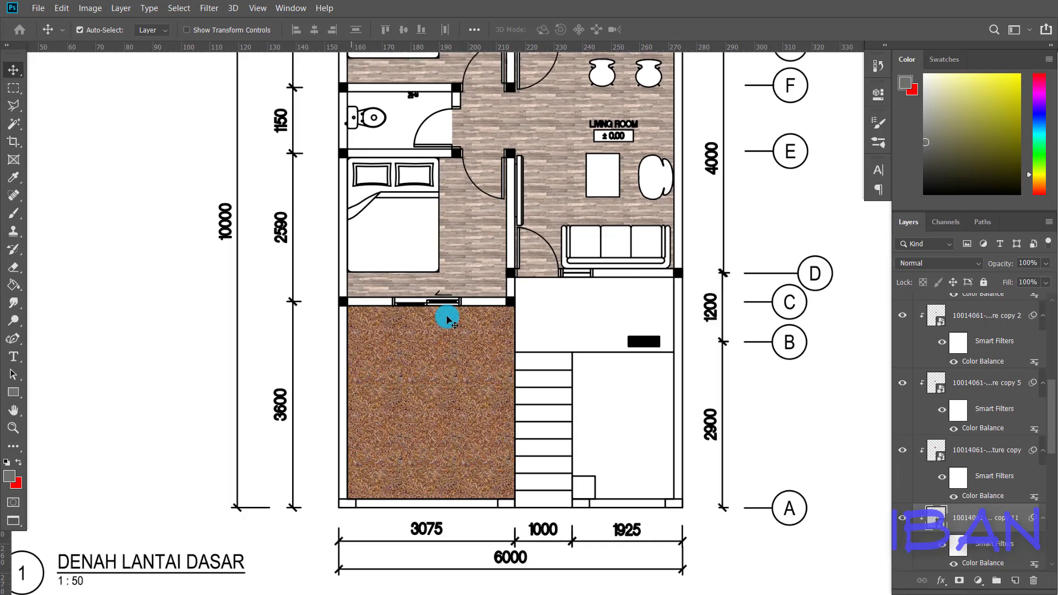
mouse_move(366, 326)
left_mouse_down()
mouse_move(590, 374)
mouse_move(638, 366)
mouse_move(589, 238)
mouse_move(616, 229)
mouse_move(485, 229)
left_mouse_up()
scroll(661, 432, "down", 3)
scroll(616, 236, "up", 3)
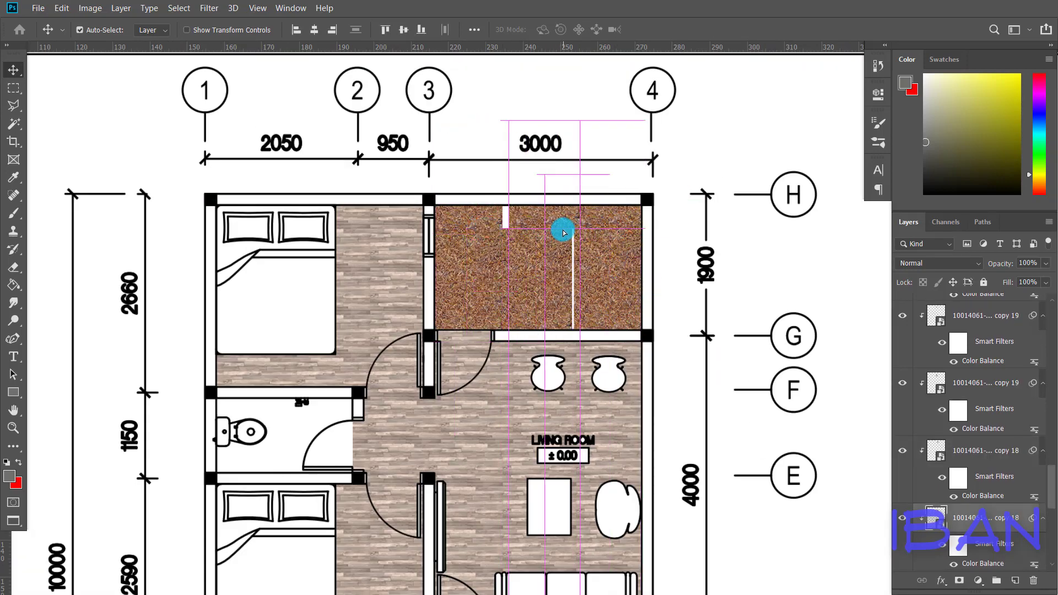
left_click_drag(551, 252, 555, 251)
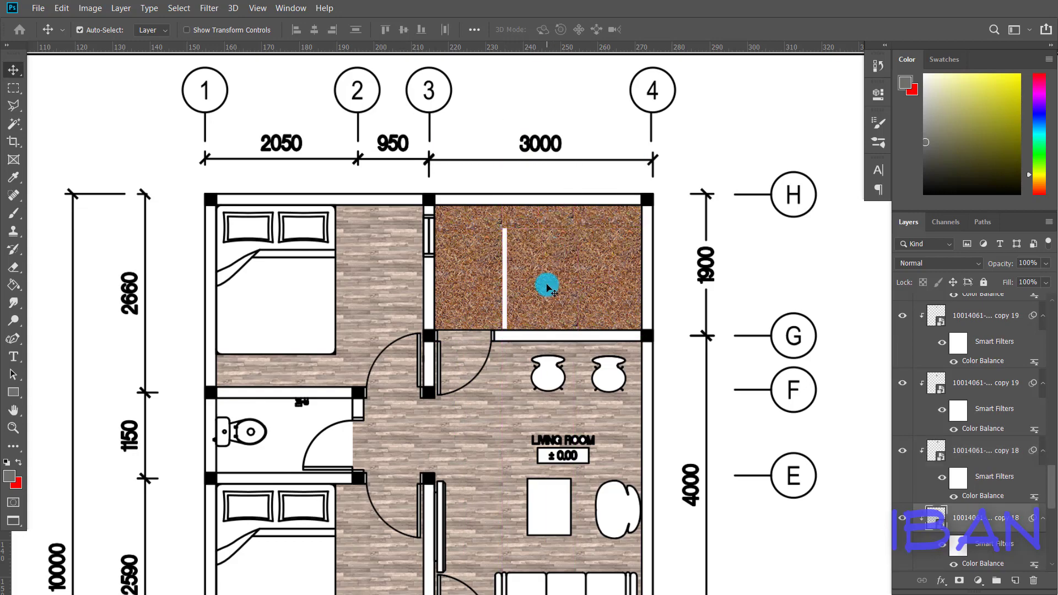
scroll(584, 259, "down", 5)
Step: Merge all the grass texture copies into a single layer via Merge Layers
scroll(559, 435, "up", 3)
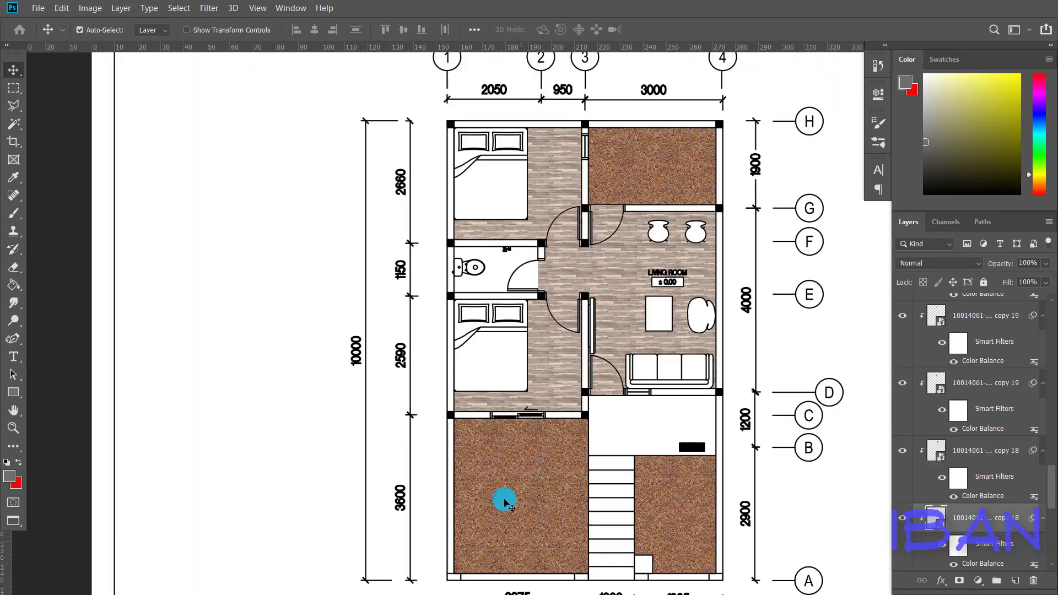
scroll(503, 496, "down", 2)
scroll(479, 472, "up", 2)
scroll(739, 213, "up", 1)
scroll(952, 327, "down", 3)
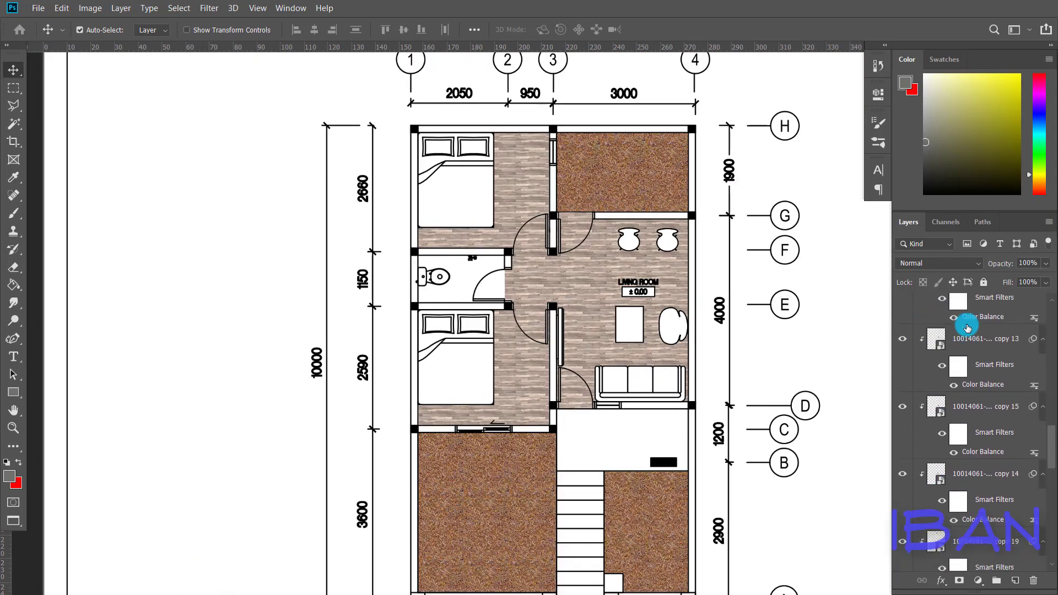
scroll(959, 327, "down", 3)
scroll(965, 327, "down", 3)
scroll(967, 327, "down", 3)
scroll(974, 368, "up", 1)
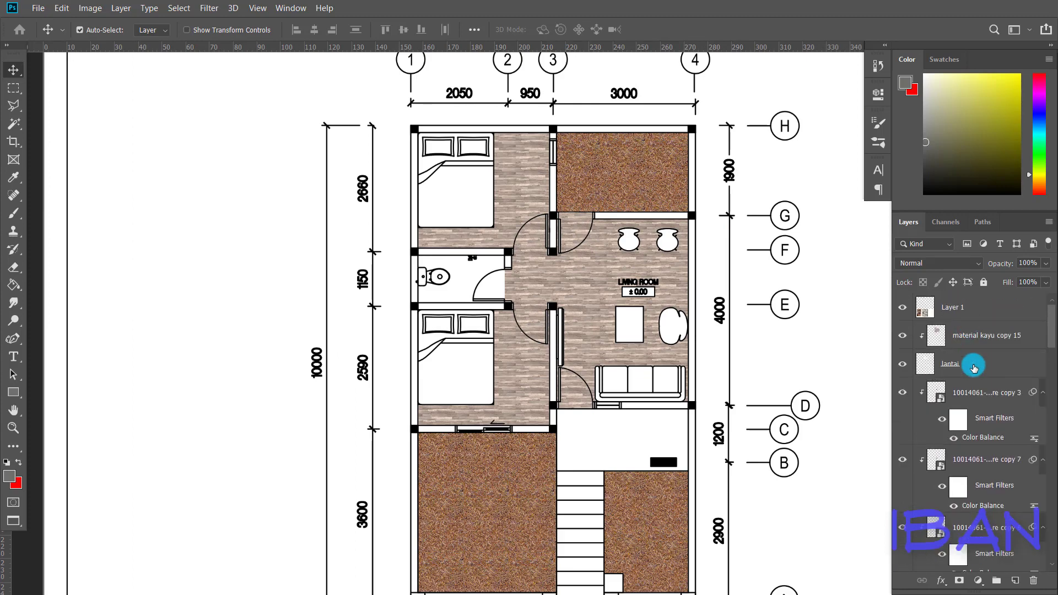
scroll(983, 389, "down", 2)
scroll(983, 386, "down", 2)
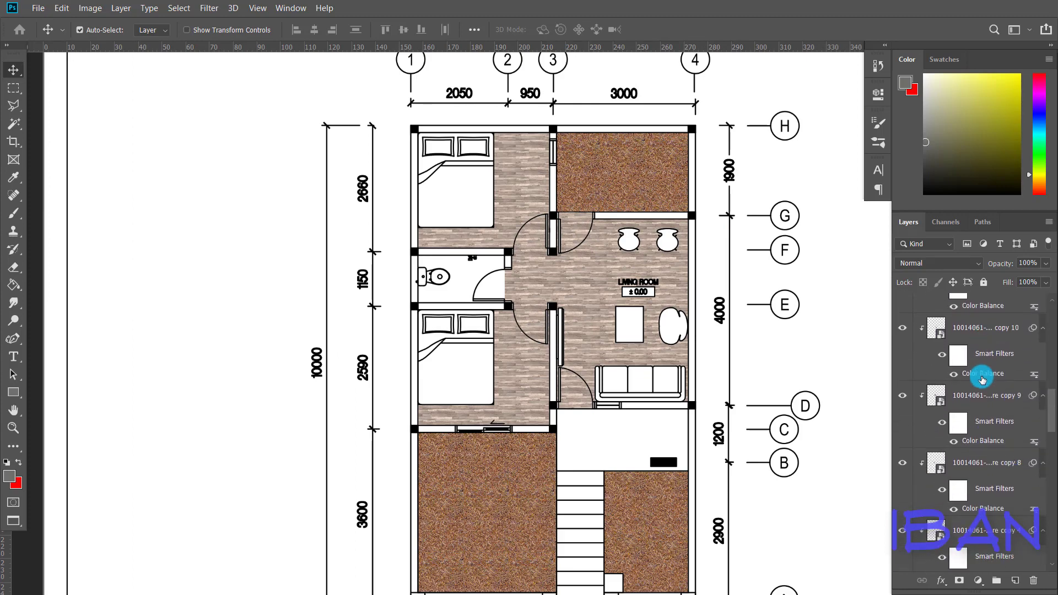
scroll(982, 381, "down", 2)
scroll(982, 379, "down", 2)
scroll(983, 378, "down", 2)
scroll(983, 377, "down", 2)
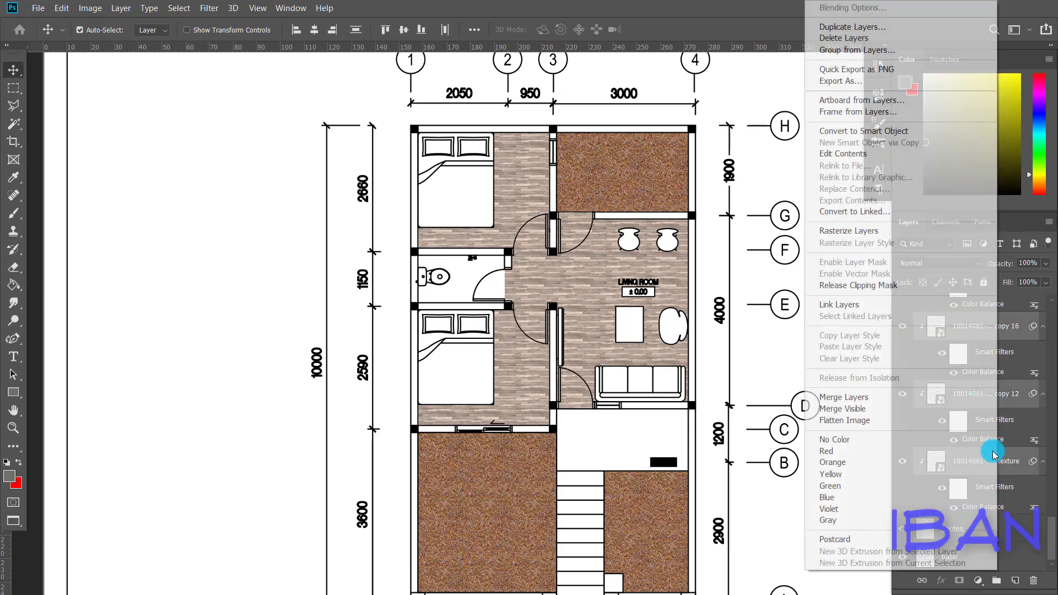
right_click(992, 472)
left_click(913, 397)
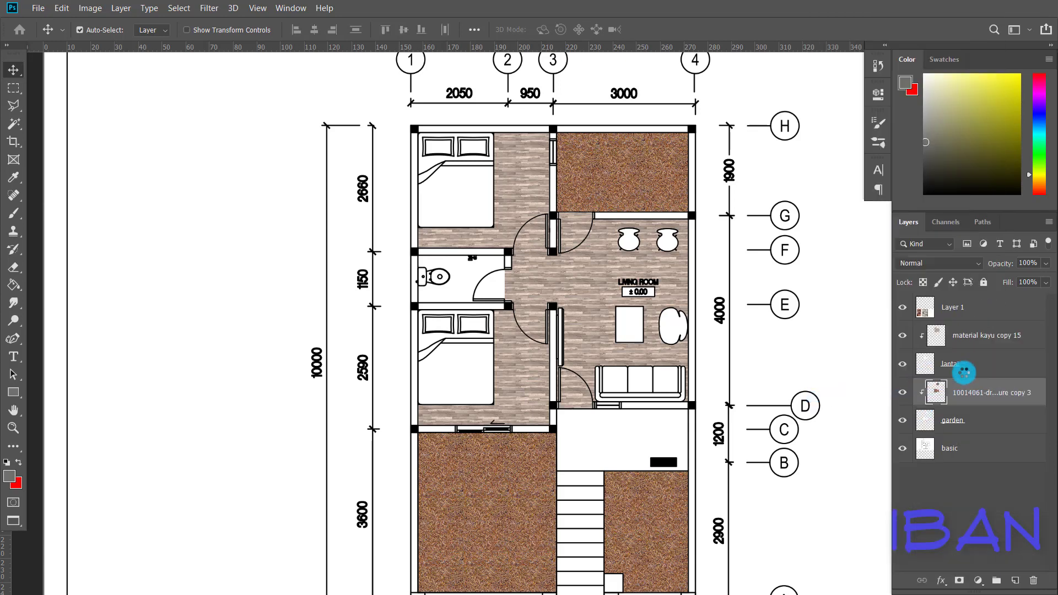
Step: Toggle visibility of Layer 1, material kayu copy 15, lantai and the merged grass layer to check
key("ctrl+minus")
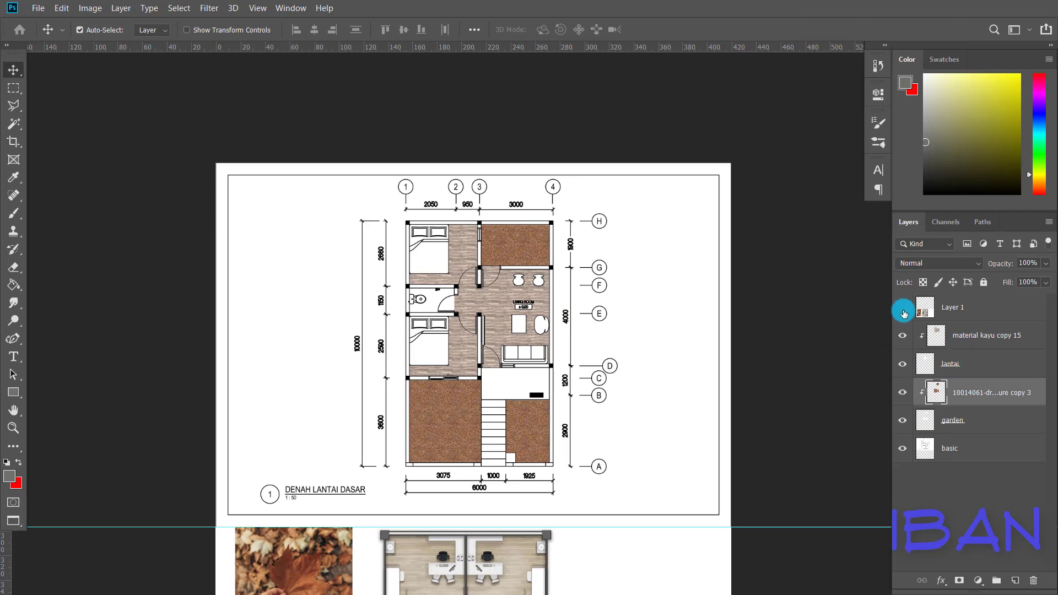
left_click(903, 308)
left_click(902, 335)
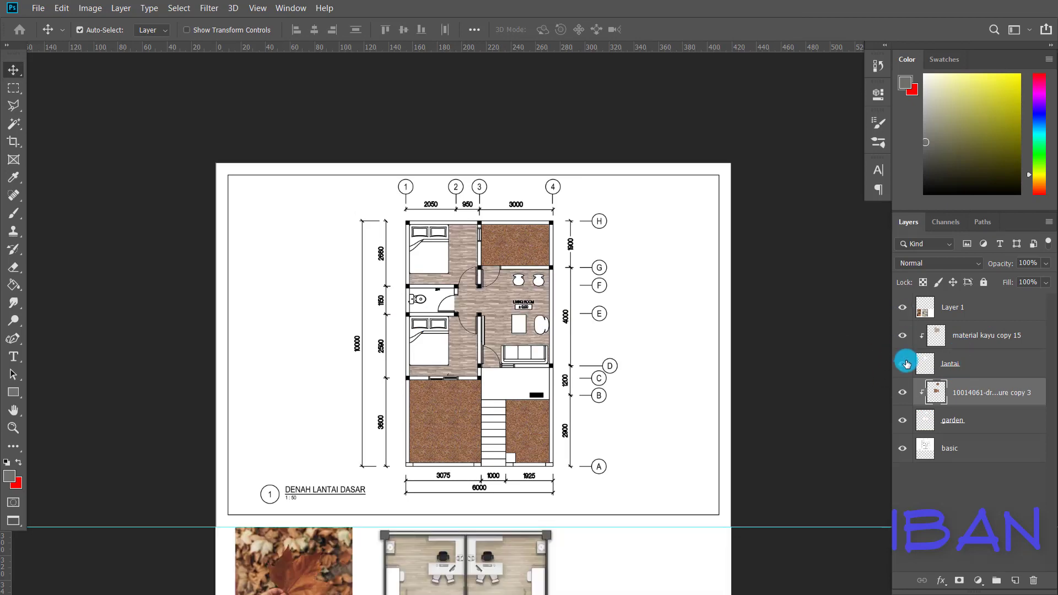
left_click(903, 364)
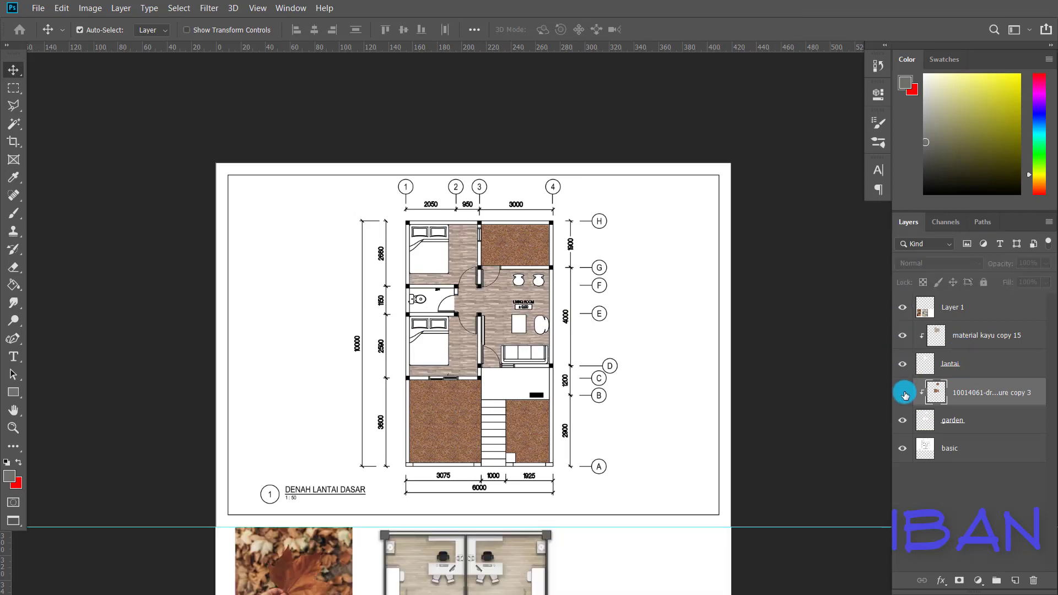
left_click(903, 392)
left_click(902, 392)
scroll(407, 397, "down", 1)
scroll(406, 396, "up", 1)
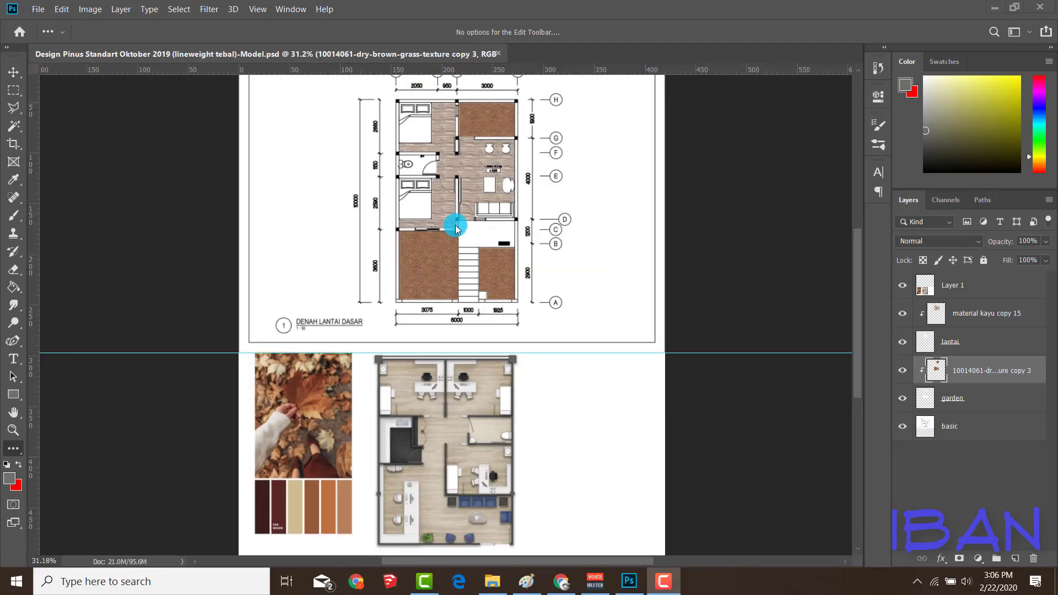
scroll(465, 245, "up", 3)
scroll(539, 268, "up", 2)
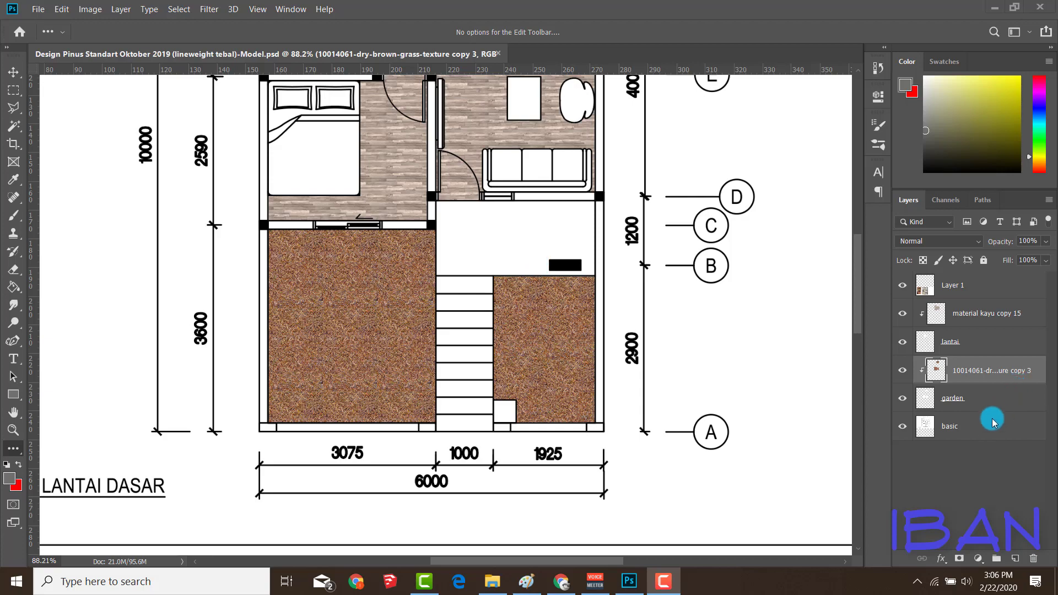
Step: Switch to the Magic Wand and make the basic linework layer active
key("w")
left_click(1002, 432)
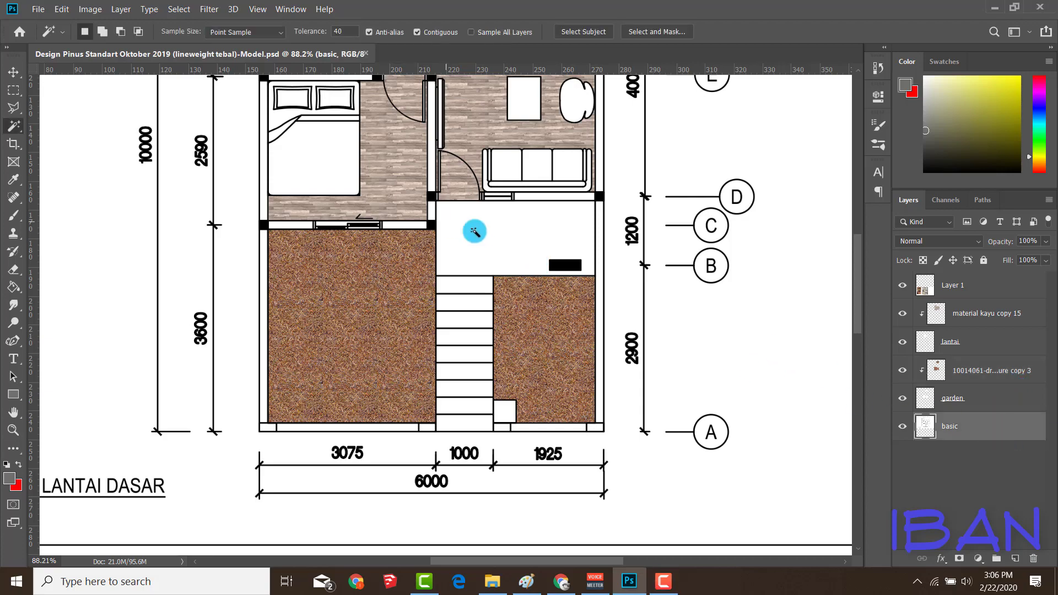
scroll(494, 265, "down", 2)
scroll(479, 334, "up", 2)
scroll(480, 331, "up", 1)
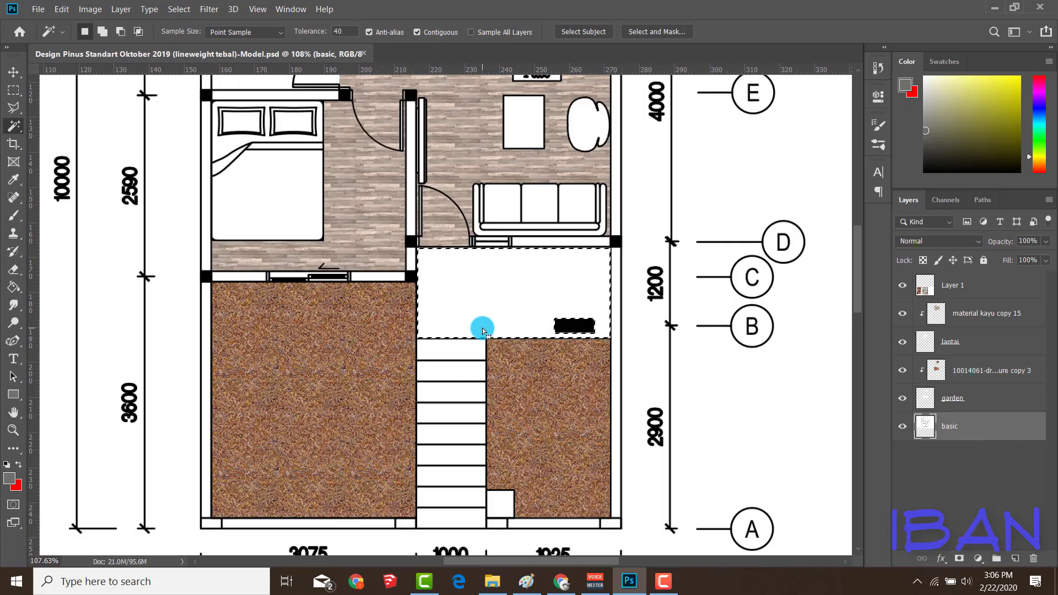
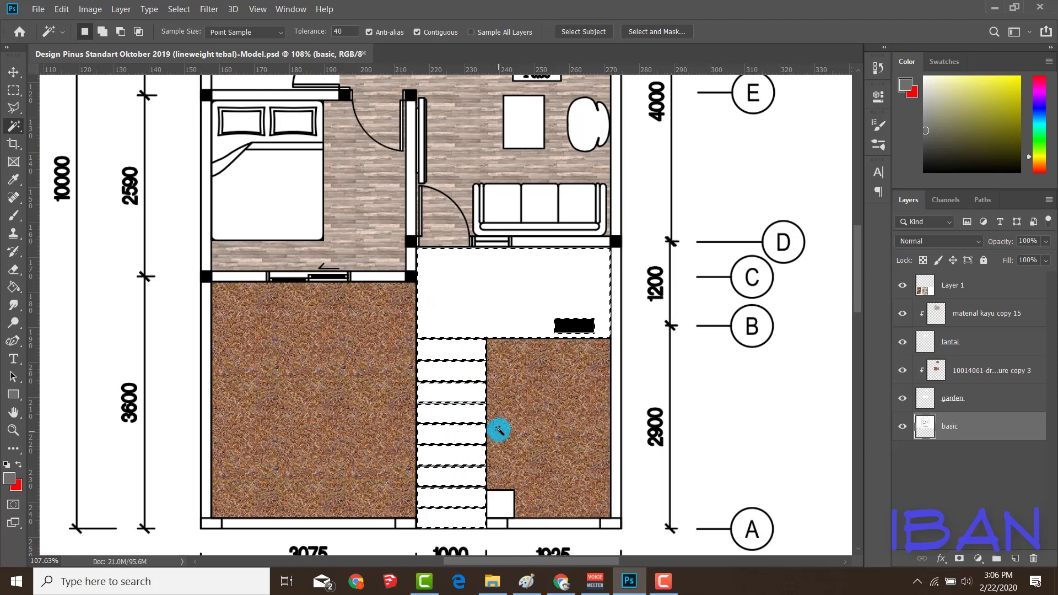
Step: Add a new empty Layer 2 above the basic layer, then switch to Chrome
scroll(495, 437, "down", 3)
key("ctrl+j")
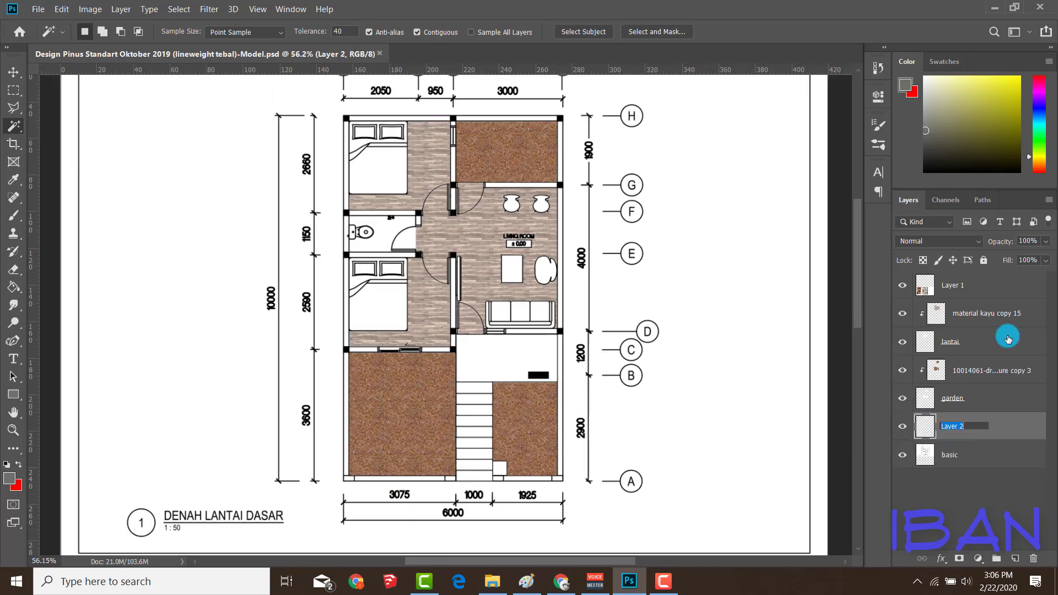
key("alt+Tab")
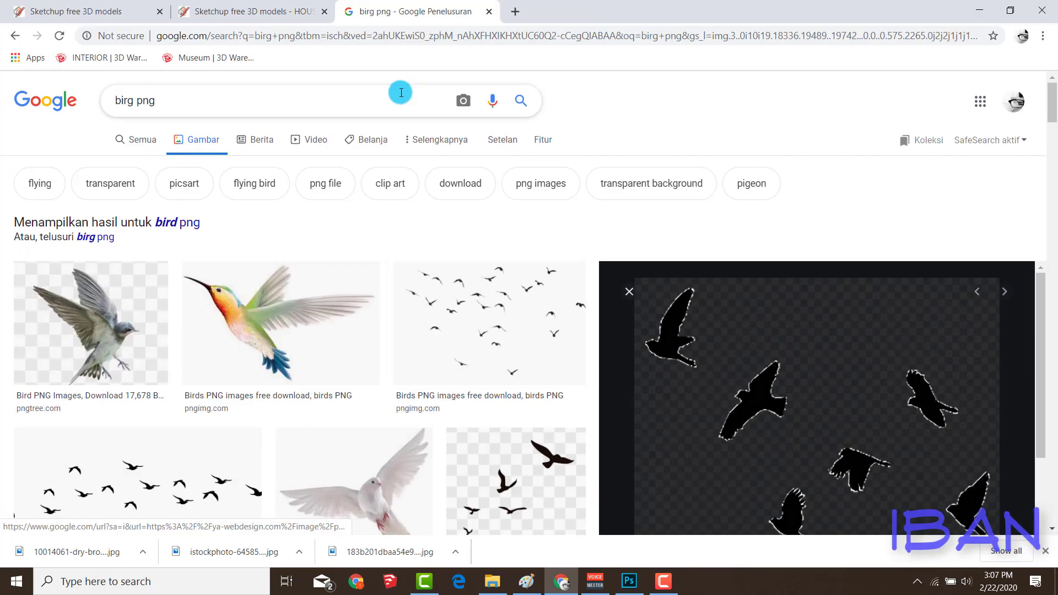
Step: Search Google Images for 'paving texture seamless' and browse the results
type("paving tex")
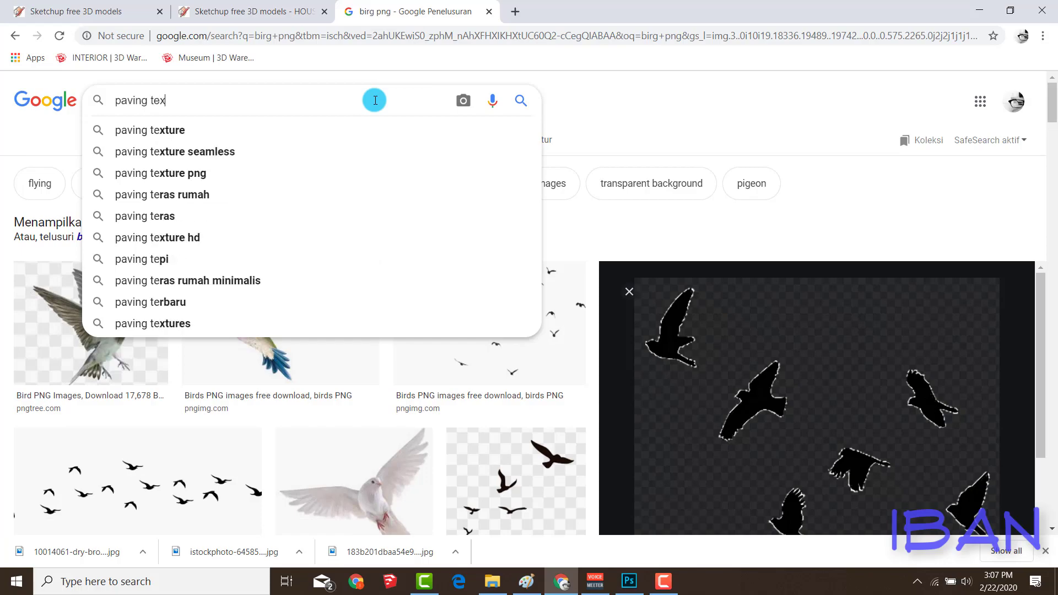
type("ture seamless")
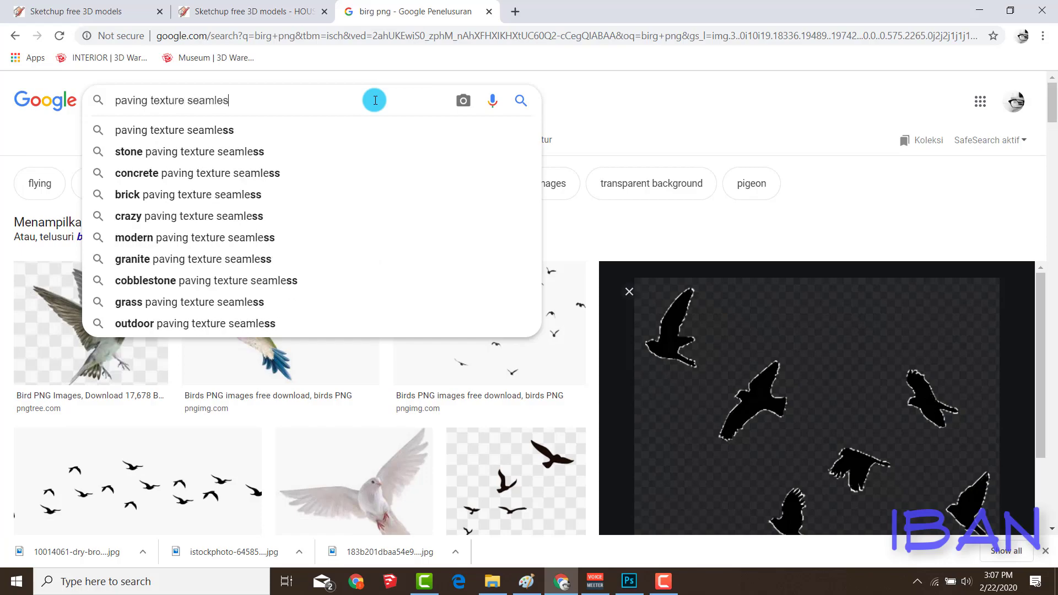
key("Return")
scroll(429, 368, "down", 8)
scroll(433, 361, "down", 8)
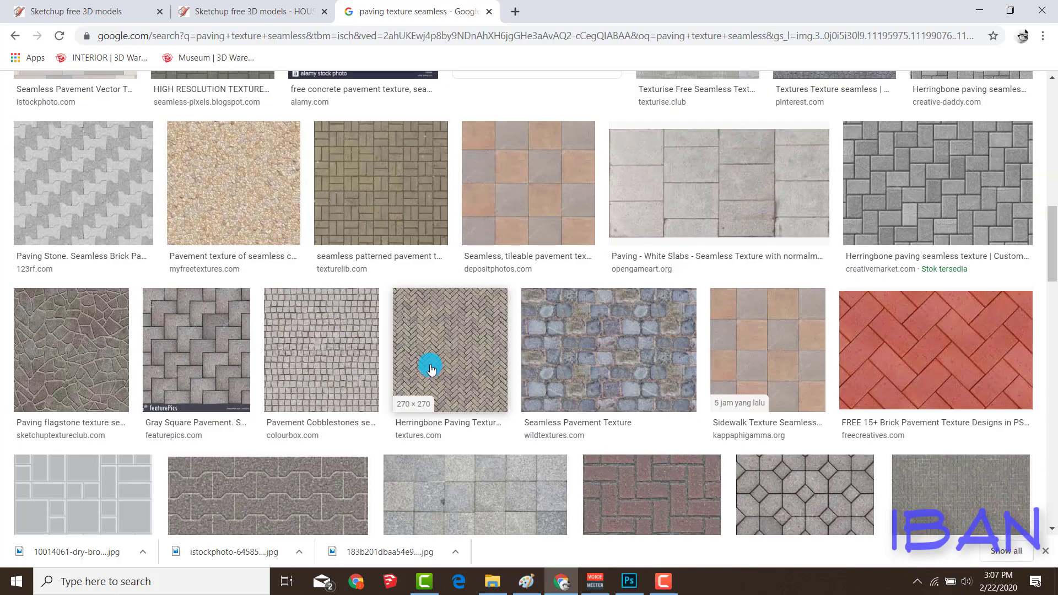
scroll(433, 361, "down", 7)
scroll(434, 360, "down", 4)
scroll(433, 358, "down", 5)
scroll(433, 359, "down", 5)
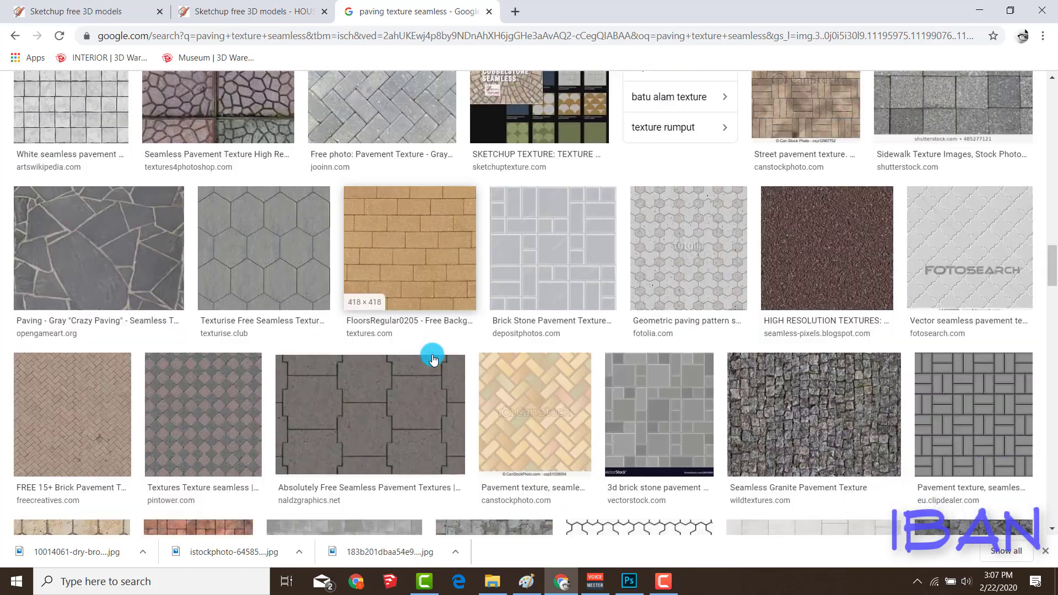
scroll(433, 356, "down", 5)
scroll(432, 352, "up", 15)
scroll(419, 308, "up", 20)
Step: Search 'outdoor texture seamless', copy the concrete block texture, and return to Photoshop
triple_click(323, 107)
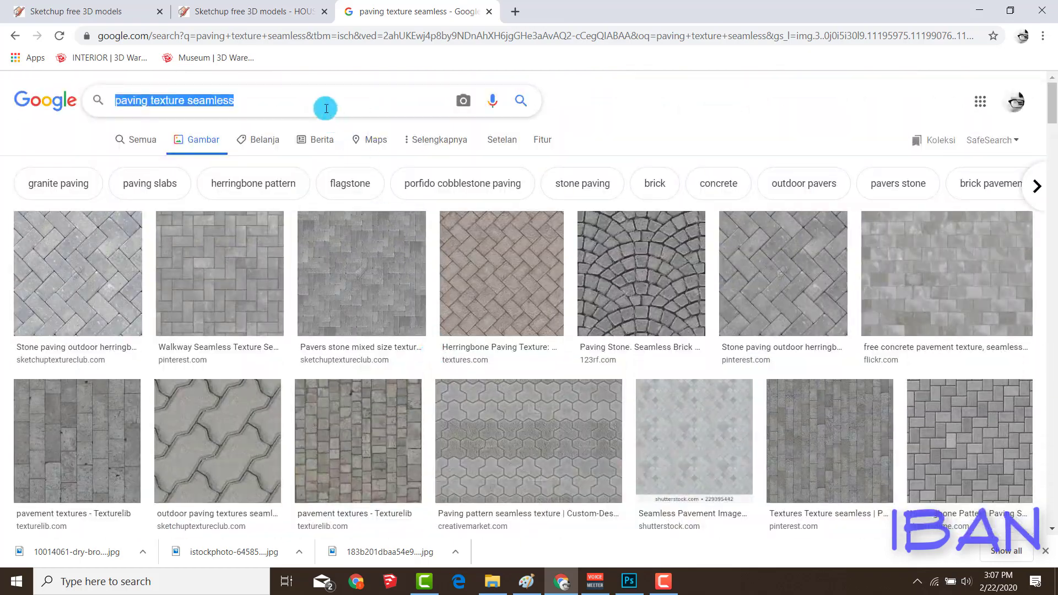
type("outdoor texture me")
key("BackSpace")
key("BackSpace")
type("seamless")
key("Return")
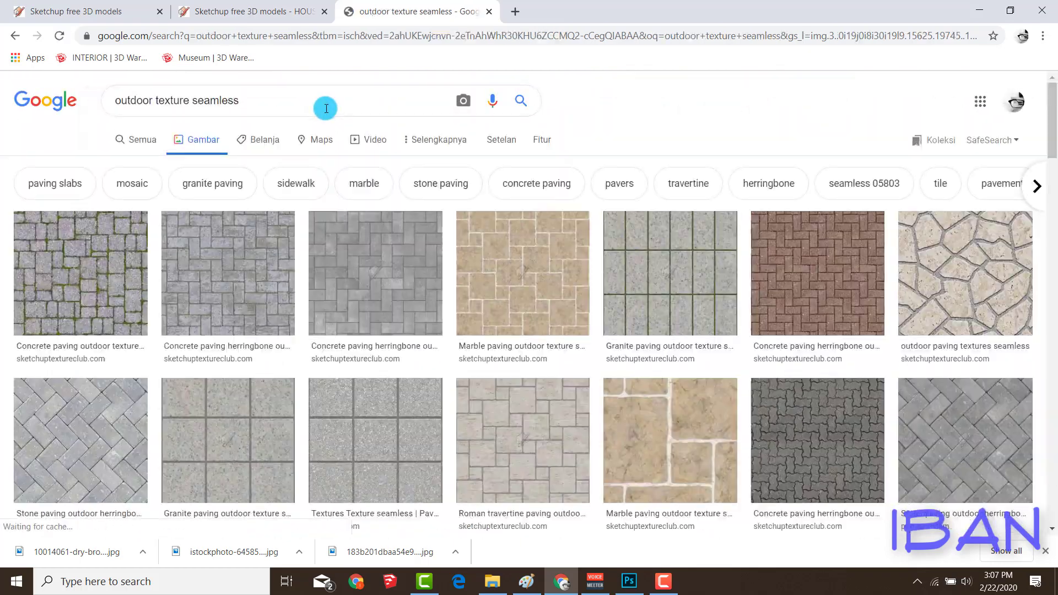
left_click(386, 419)
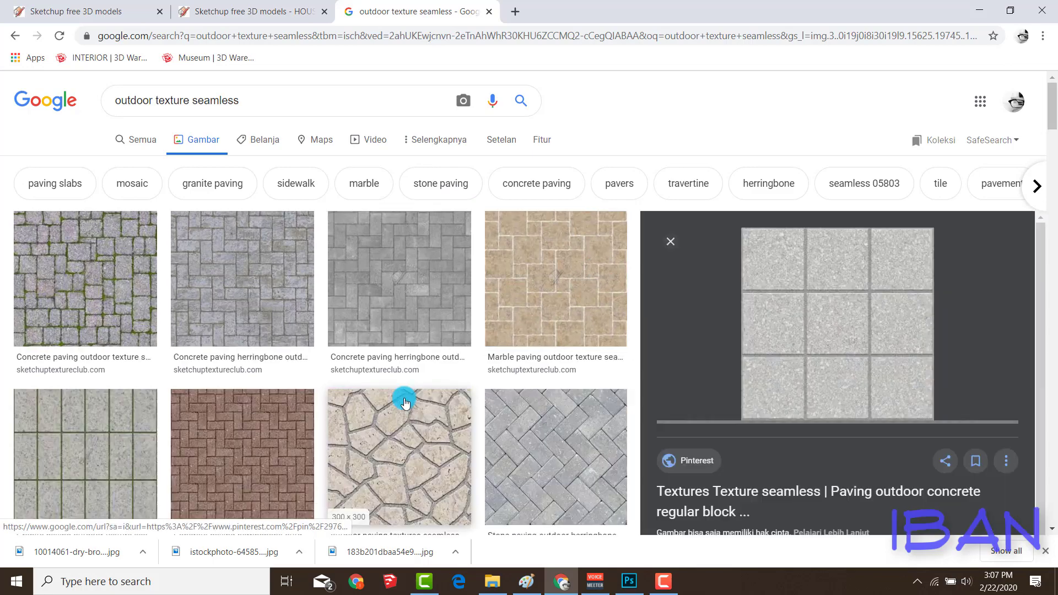
right_click(797, 205)
left_click(823, 343)
left_click(629, 581)
Step: Paste the paving texture over the open strip and clip it to the paving layer
key("ctrl+v")
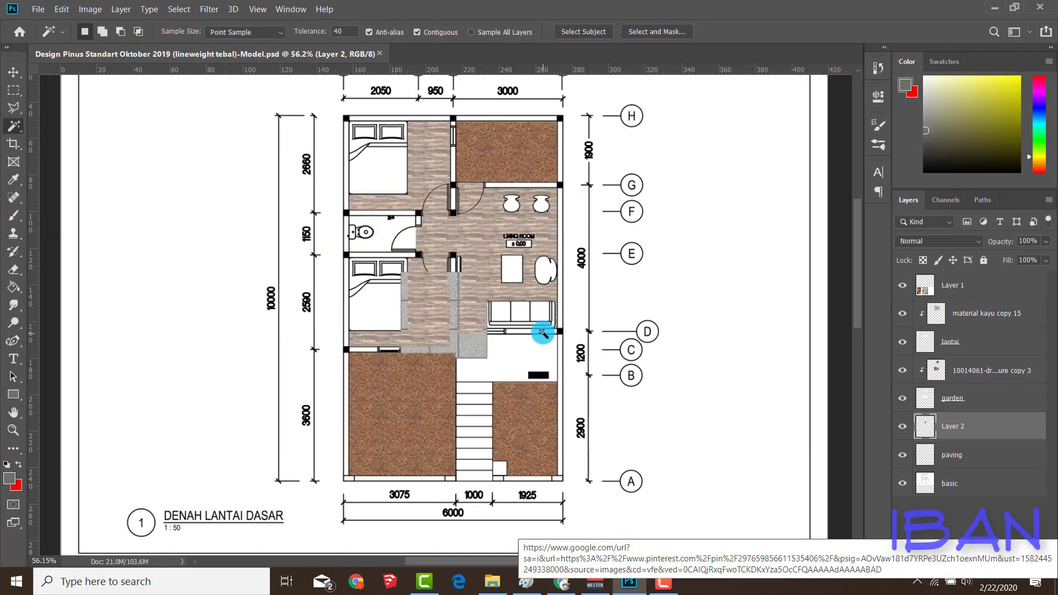
scroll(499, 349, "up", 1)
key("v")
left_click_drag(473, 349, 512, 388)
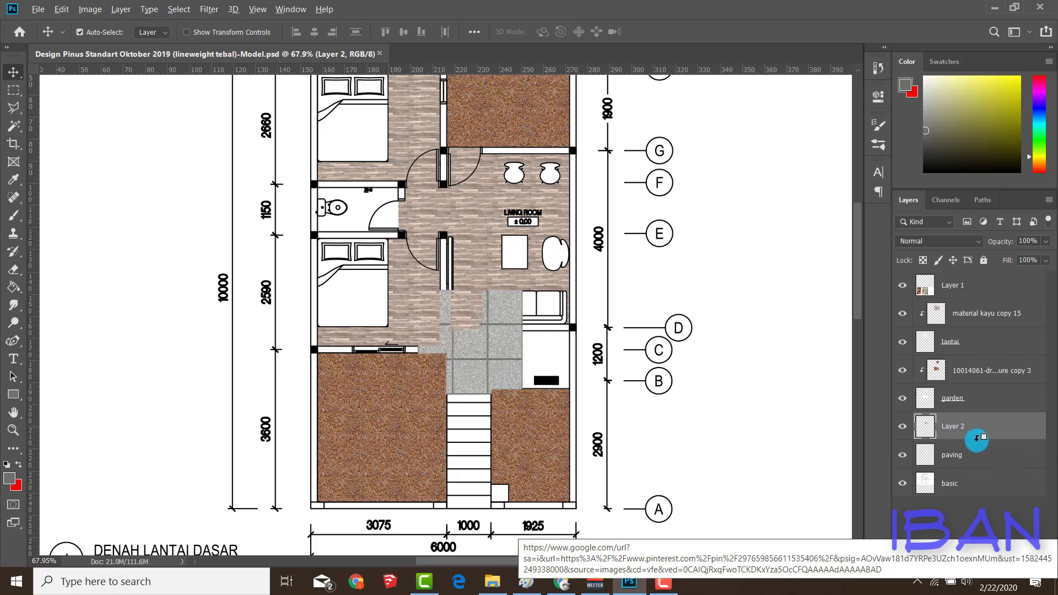
left_click(977, 438, "alt")
left_click(975, 459)
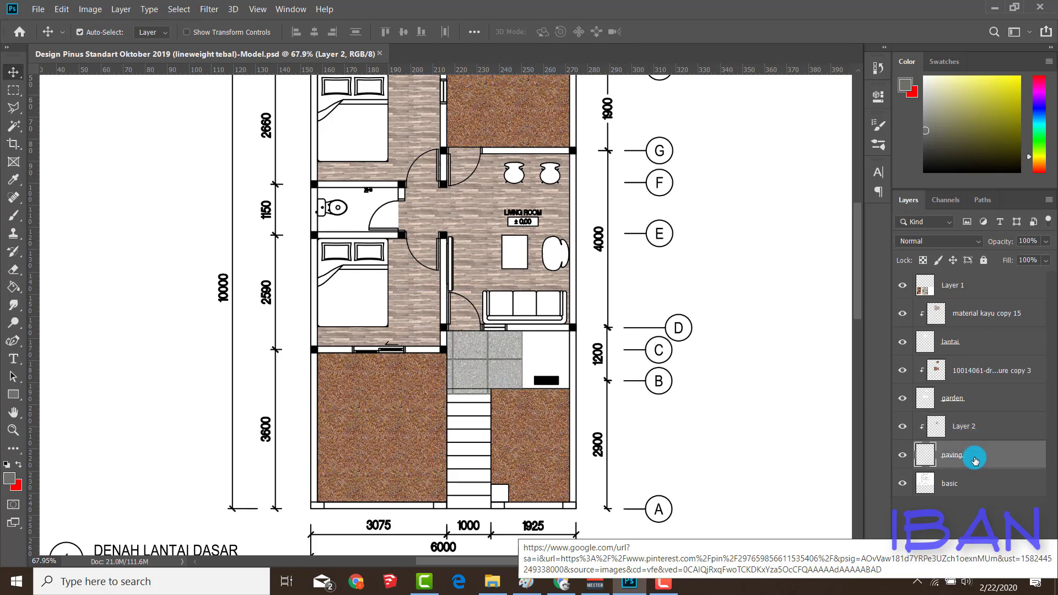
left_click(980, 425)
scroll(425, 406, "up", 2)
Step: Scale the paving texture to about 44% and place the patch near the stairs
key("ctrl+t")
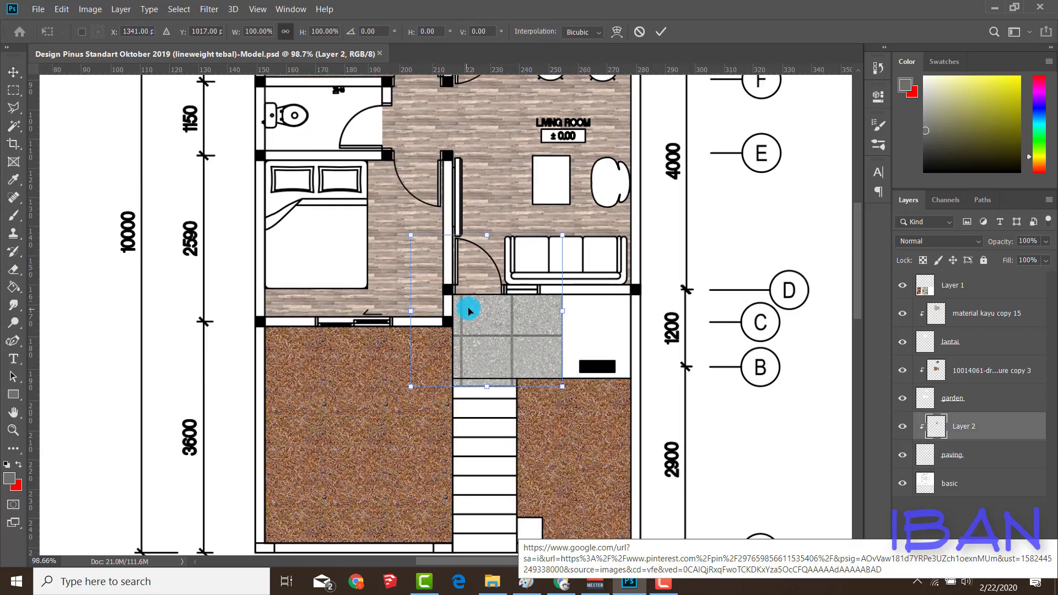
left_click_drag(472, 307, 520, 425)
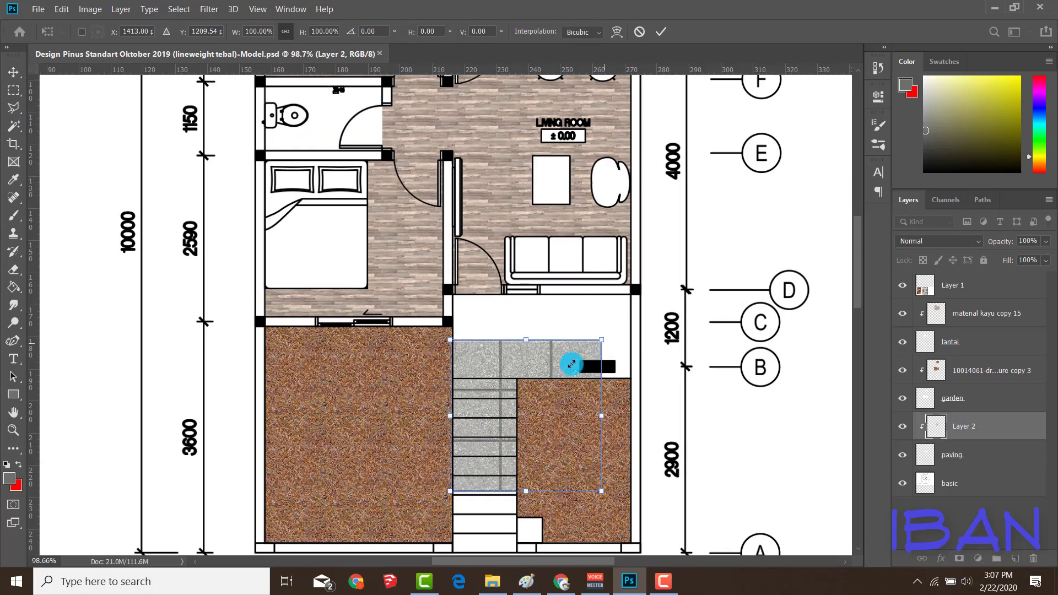
left_click_drag(572, 365, 508, 420)
scroll(491, 511, "up", 3)
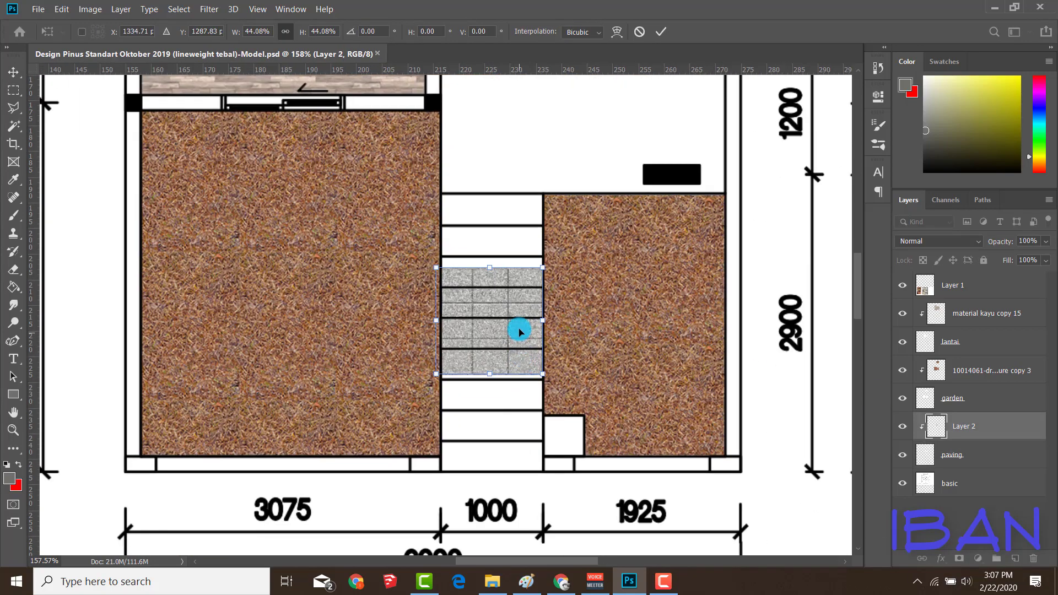
mouse_move(520, 331)
left_mouse_down()
mouse_move(517, 385)
mouse_move(527, 212)
mouse_move(515, 229)
mouse_move(676, 221)
mouse_move(672, 274)
mouse_move(563, 264)
mouse_move(505, 229)
mouse_move(512, 281)
left_mouse_up()
scroll(518, 385, "down", 3)
key("Return")
scroll(518, 221, "up", 4)
Step: Delete the tile strips overlapping the stairs using rectangular selections
left_click(14, 89)
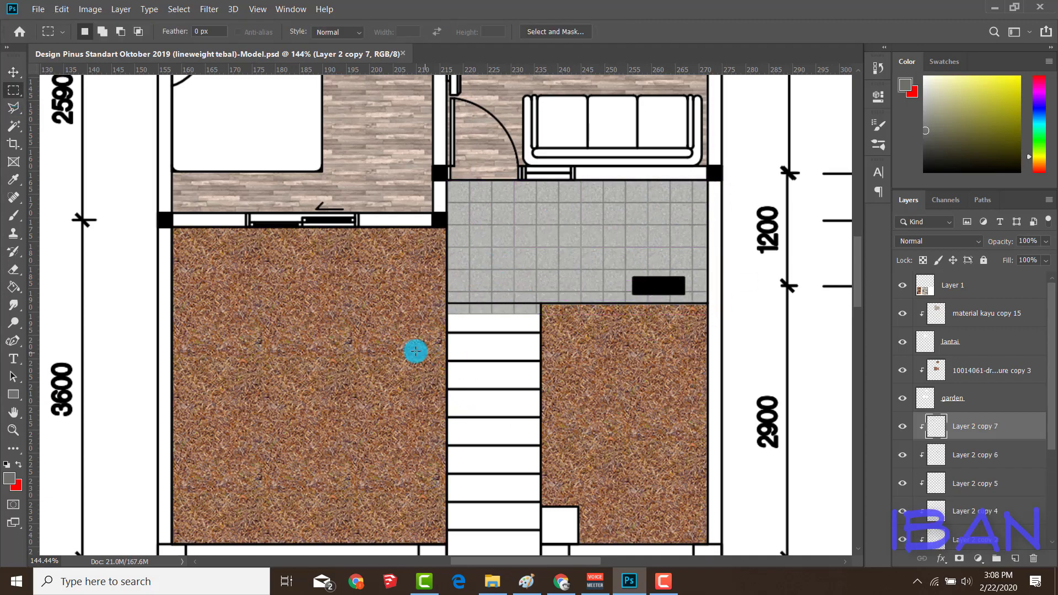
key("Delete")
key("d")
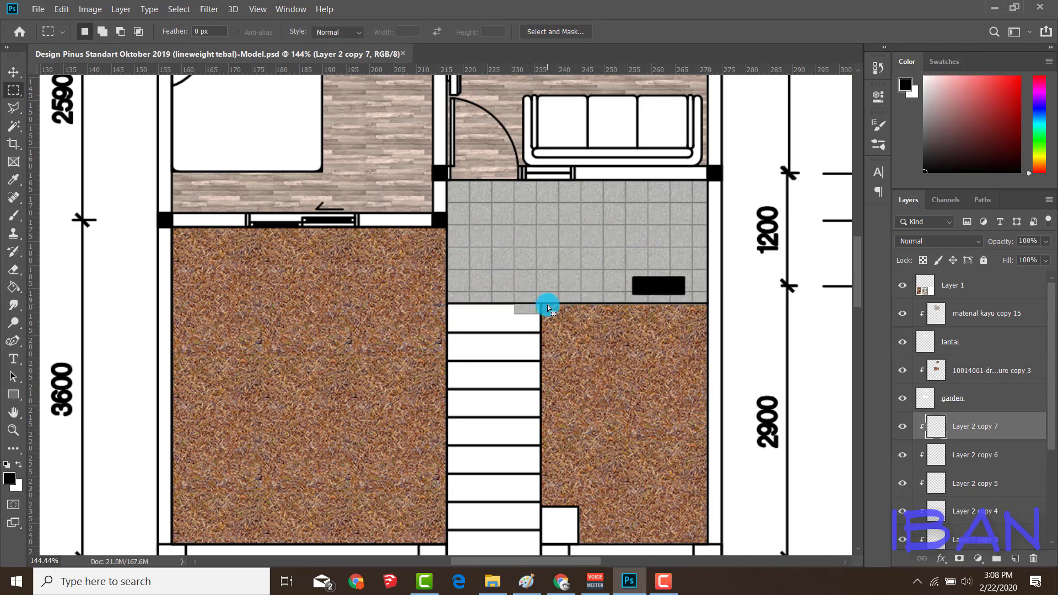
key("alt+bracketleft")
scroll(548, 308, "up", 2, "alt")
left_click_drag(606, 345, 487, 307)
scroll(507, 346, "down", 4, "alt")
Step: Merge all the paving copy layers into one layer, then return to the browser
left_click(986, 426)
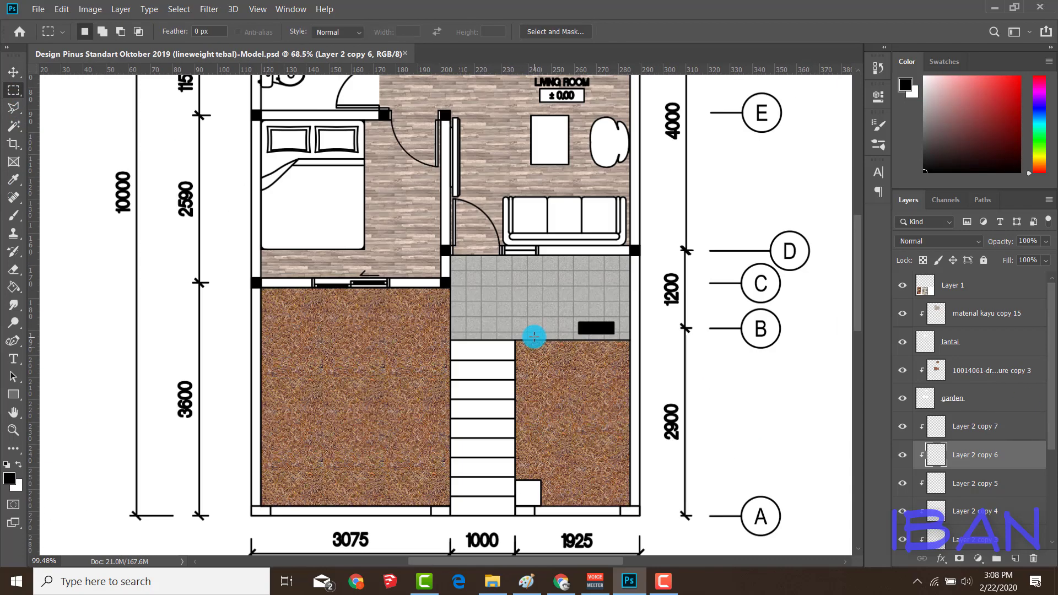
scroll(975, 459, "down", 3)
left_click(976, 450, "shift")
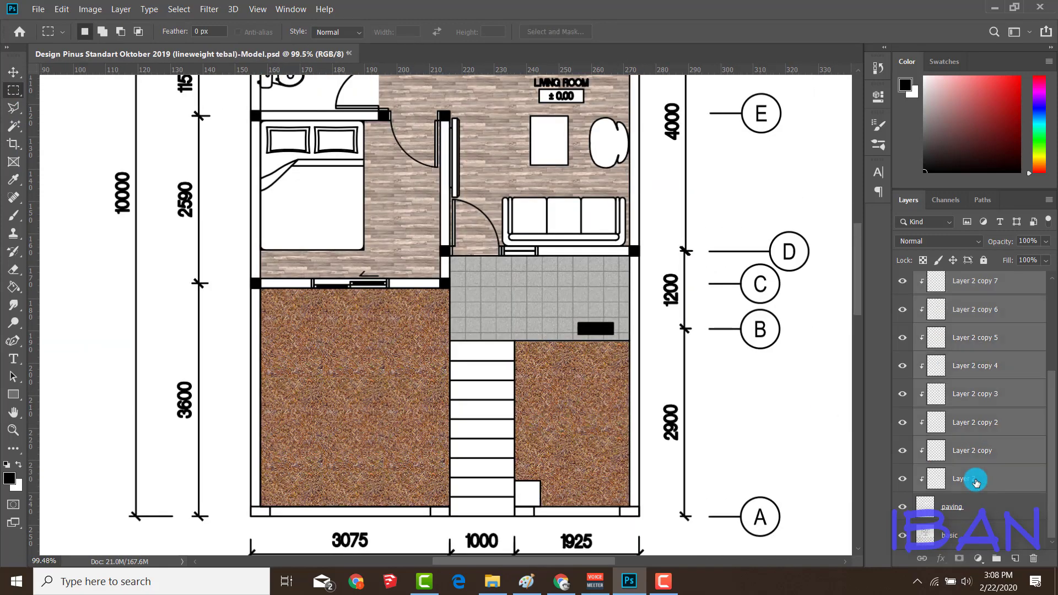
right_click(975, 450)
left_click(856, 392)
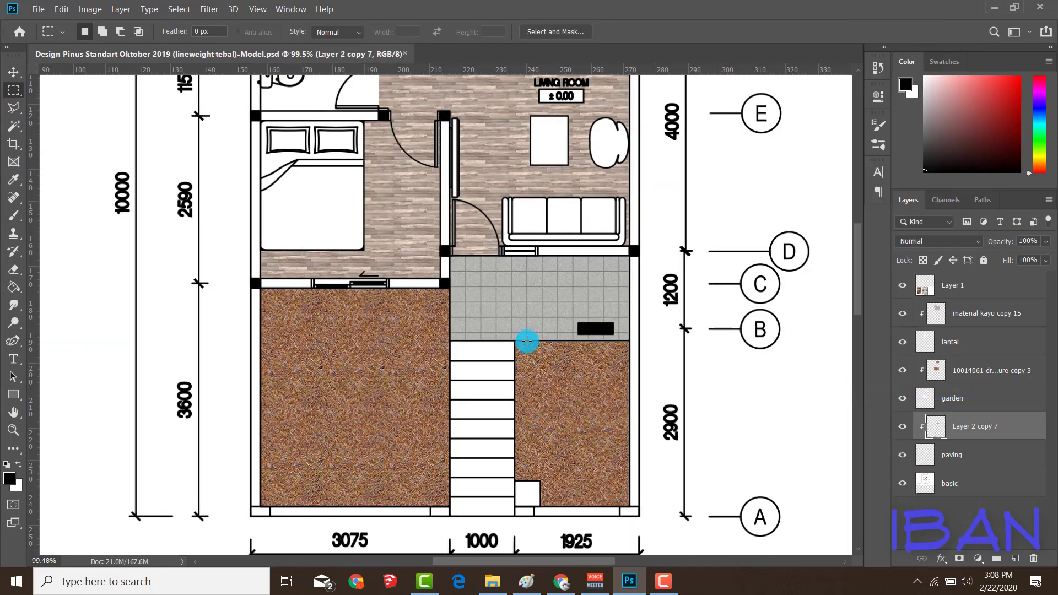
scroll(525, 343, "up", 2, "alt")
scroll(505, 348, "up", 3, "alt")
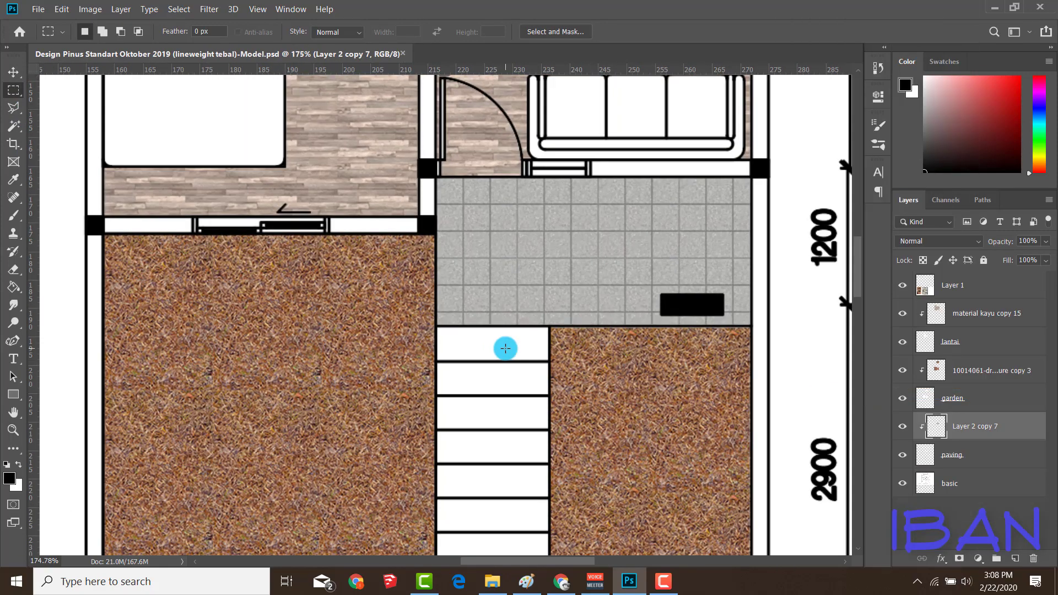
left_click(573, 587)
scroll(371, 229, "up", 4)
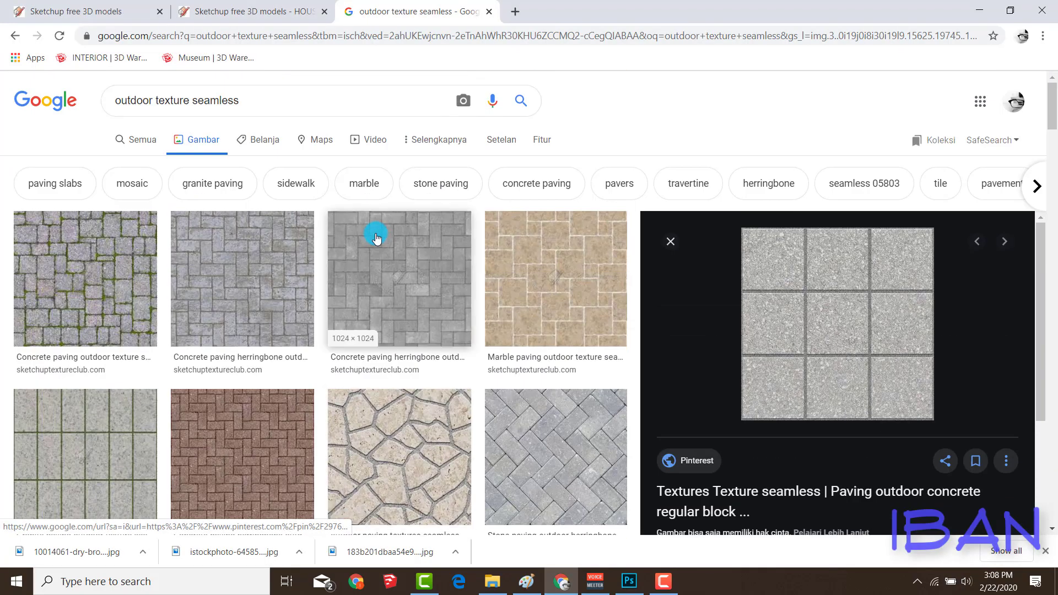
Step: Search 'concrete outdoor texture seamless' and drag the polished concrete preview onto the Photoshop canvas
triple_click(223, 104)
type("conc")
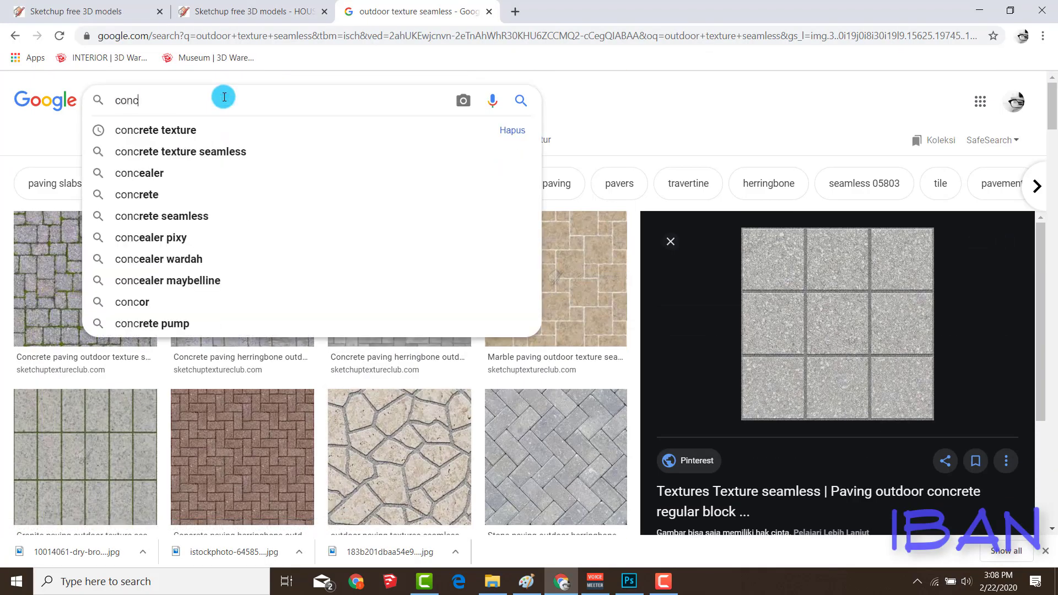
type("rete outdoor ")
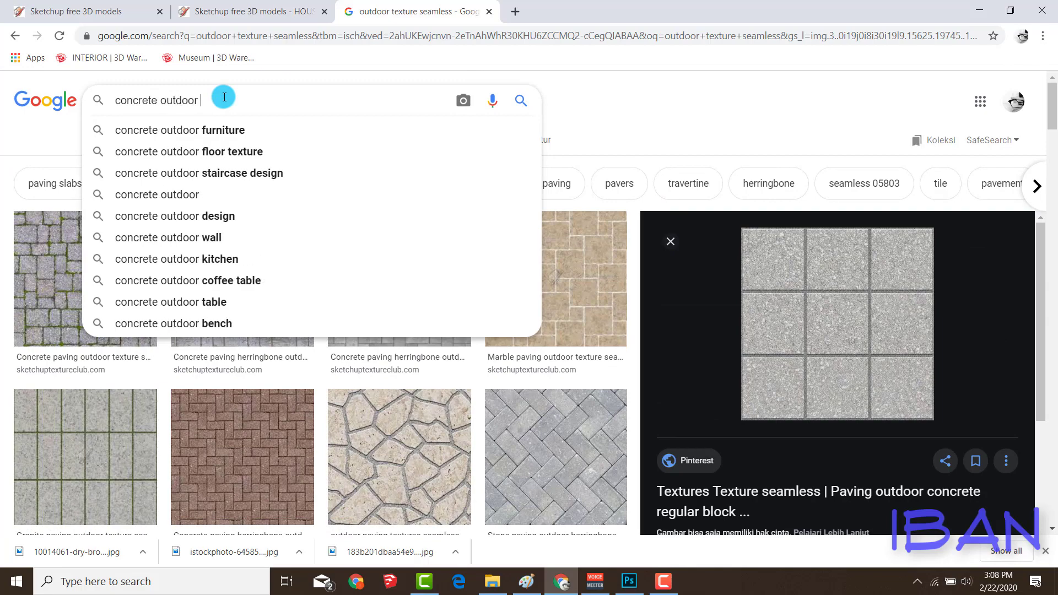
type("texture seamless")
key("Return")
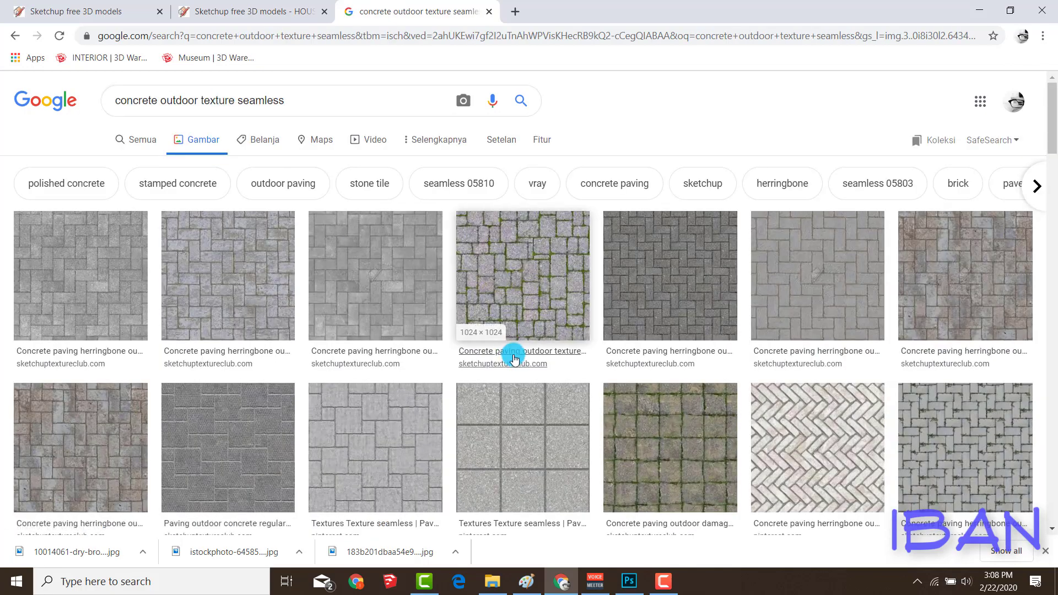
scroll(514, 358, "down", 8)
left_click(512, 349)
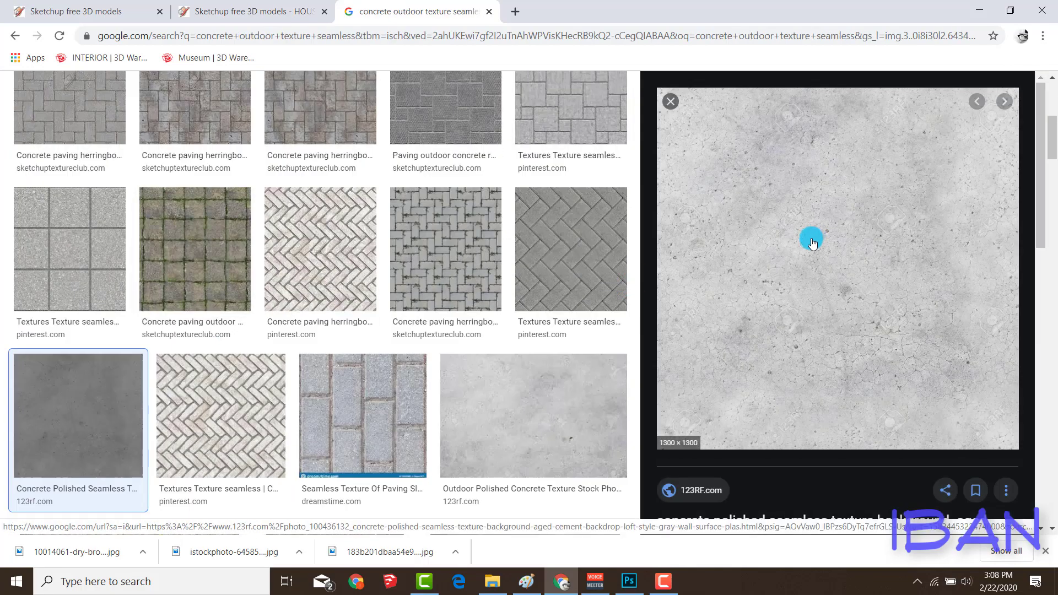
mouse_move(812, 241)
left_mouse_down()
mouse_move(675, 210)
mouse_move(354, 437)
mouse_move(515, 401)
left_mouse_up()
Step: Commit the concrete image, unclip the merged paving, and clip the concrete to the stairs area
key("Return")
scroll(496, 385, "up", 2)
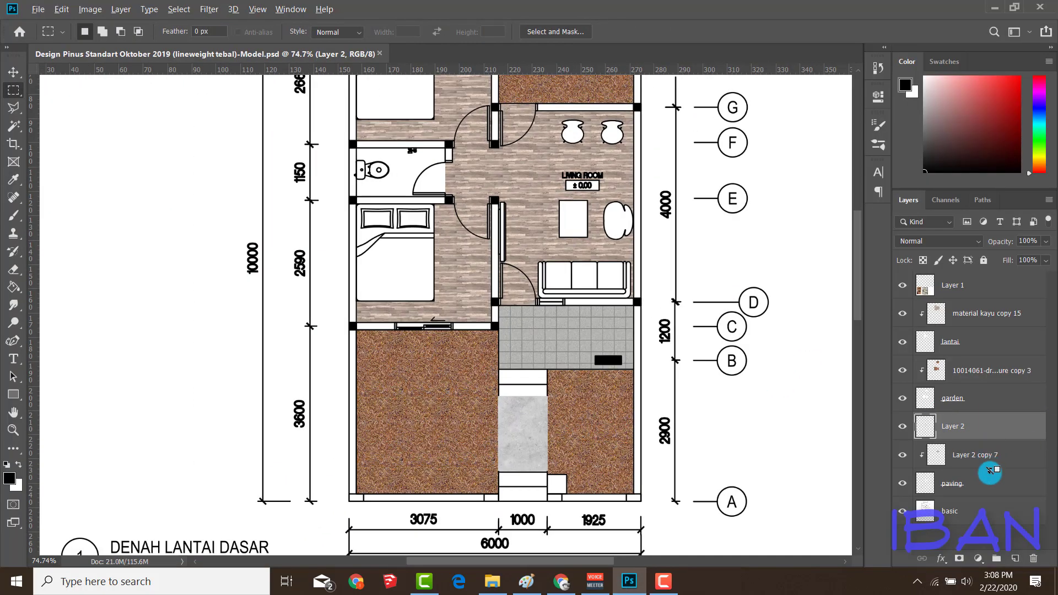
left_click(990, 469, "alt")
left_click(984, 438, "alt")
scroll(542, 422, "up", 2, "alt")
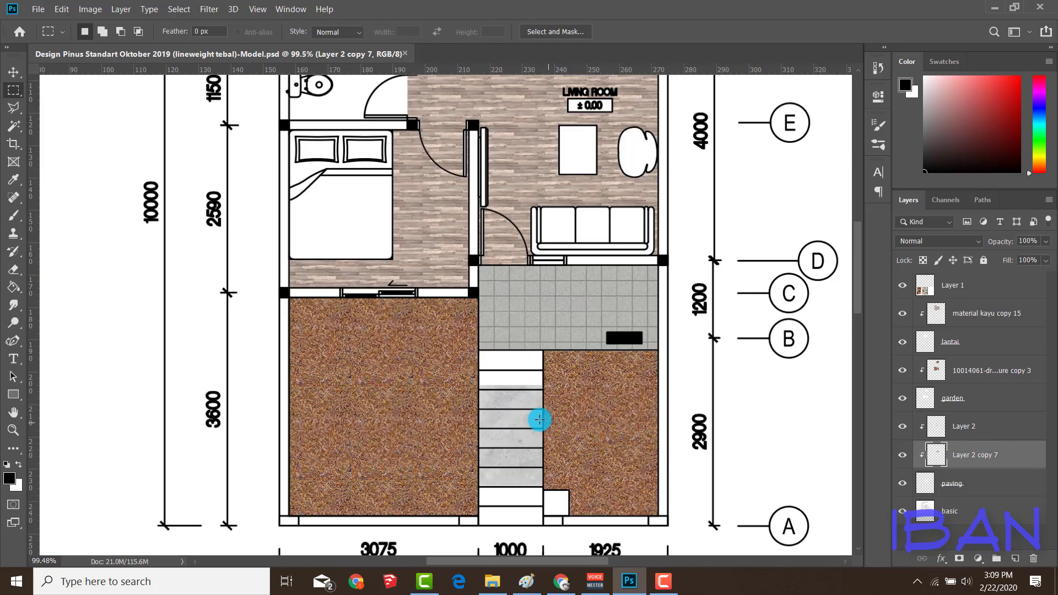
scroll(543, 421, "up", 1, "alt")
Step: Enlarge the concrete patch to the step width and place a copy lower down the stairs
key("alt+bracketright")
key("ctrl+t")
scroll(543, 353, "up", 2)
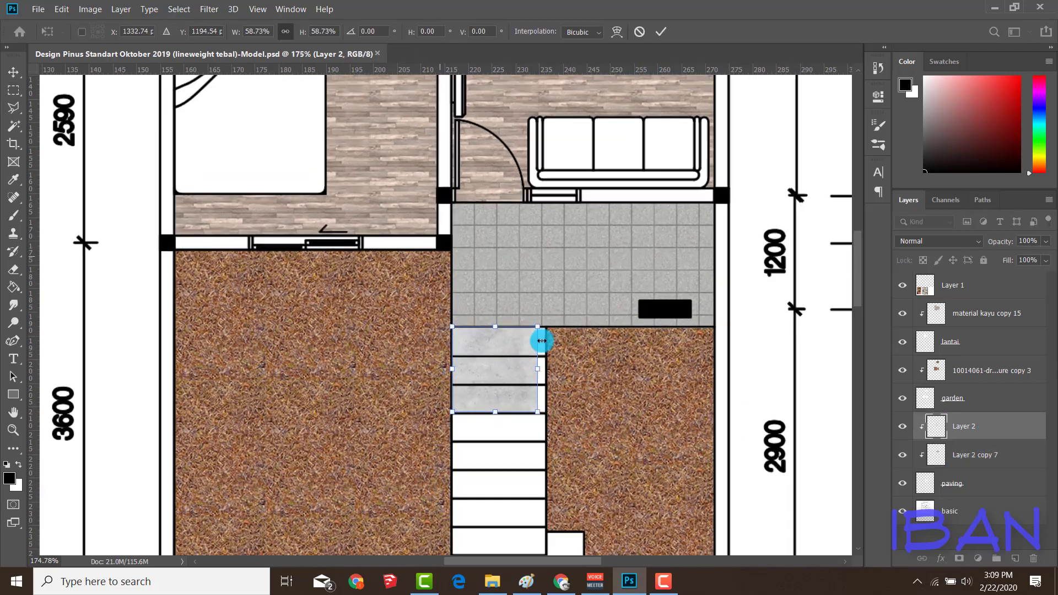
left_click_drag(546, 445, 552, 451)
key("Return")
scroll(521, 349, "down", 2)
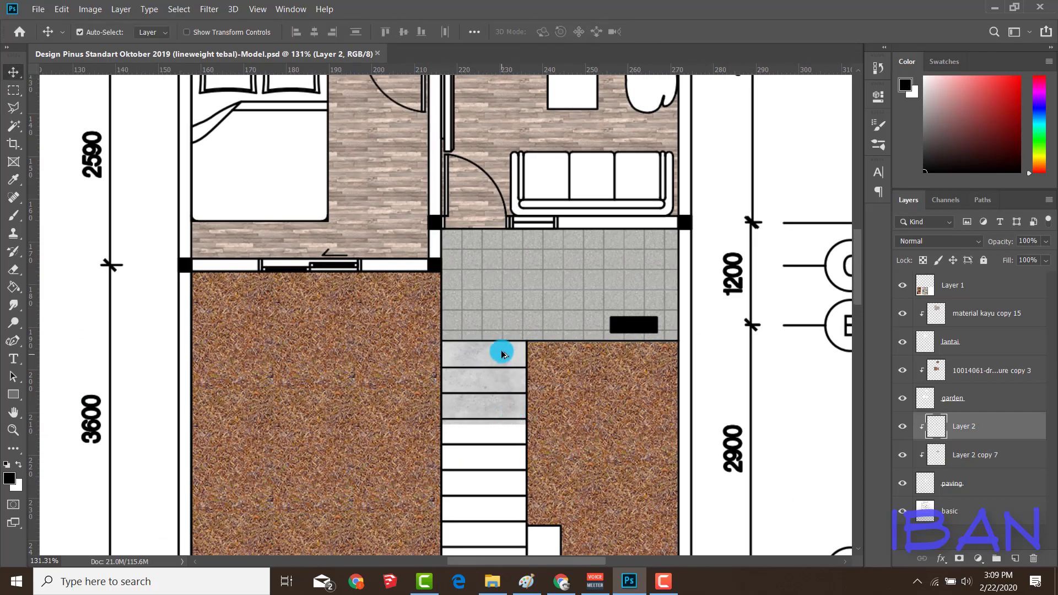
mouse_move(521, 349)
left_mouse_down()
mouse_move(501, 437)
mouse_move(506, 464)
left_mouse_up()
Step: Zoom in and out to inspect the concrete paving on the front steps
scroll(506, 428, "down", 1)
scroll(491, 305, "down", 1)
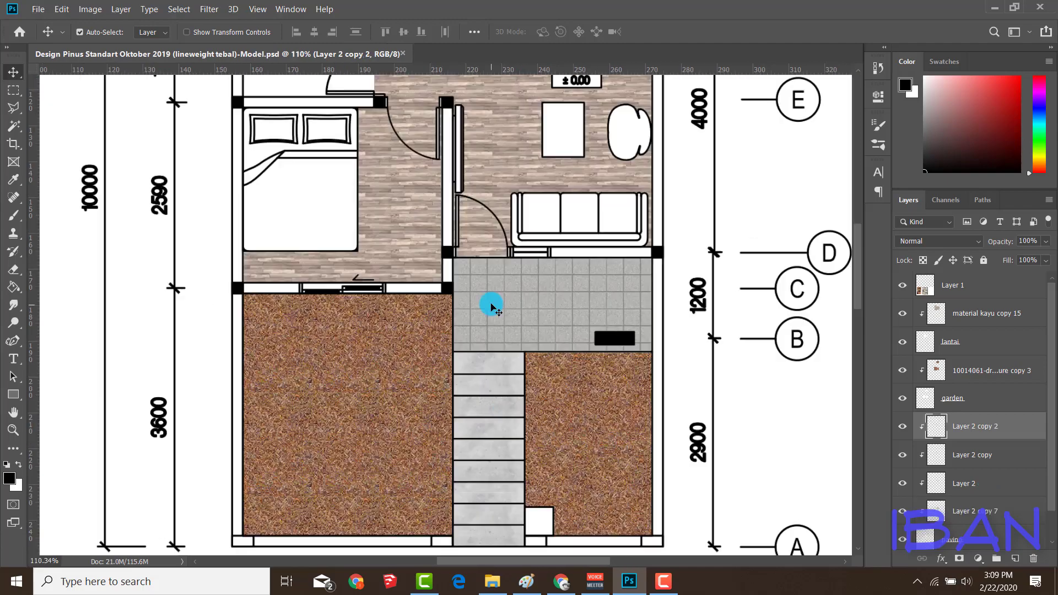
scroll(491, 347, "up", 3)
scroll(491, 348, "down", 3)
scroll(496, 388, "up", 3)
scroll(496, 389, "down", 2)
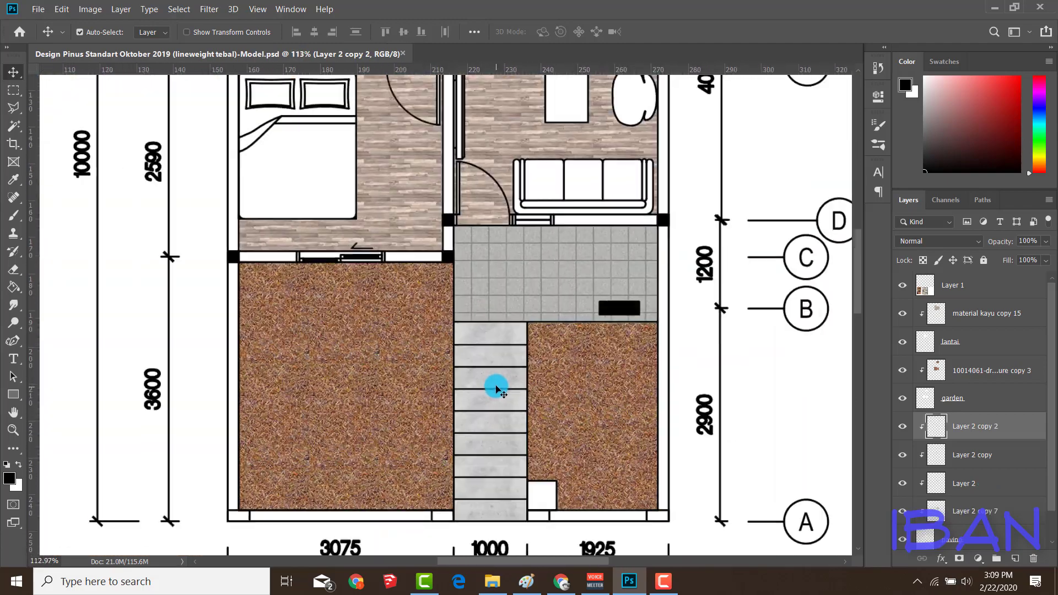
scroll(496, 388, "down", 1)
scroll(496, 388, "down", 1)
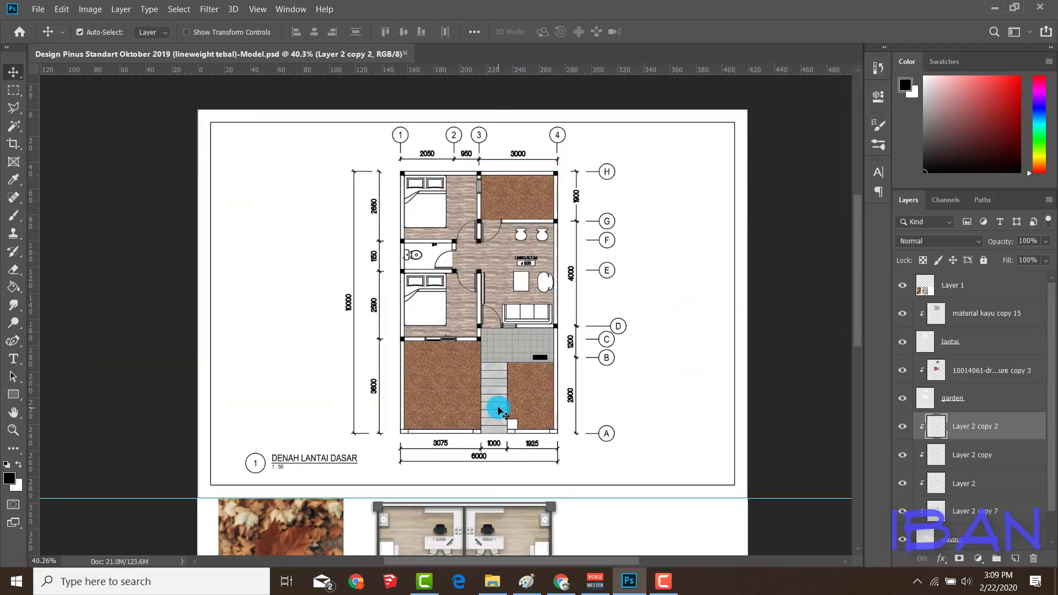
scroll(477, 437, "down", 1)
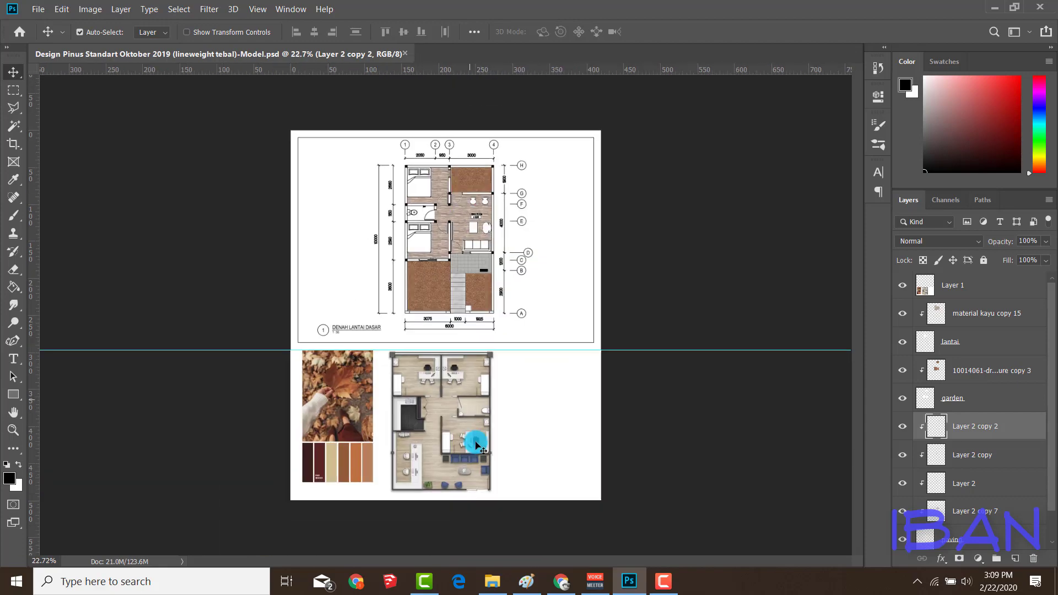
scroll(362, 432, "up", 1)
scroll(415, 468, "up", 3)
scroll(462, 429, "up", 1)
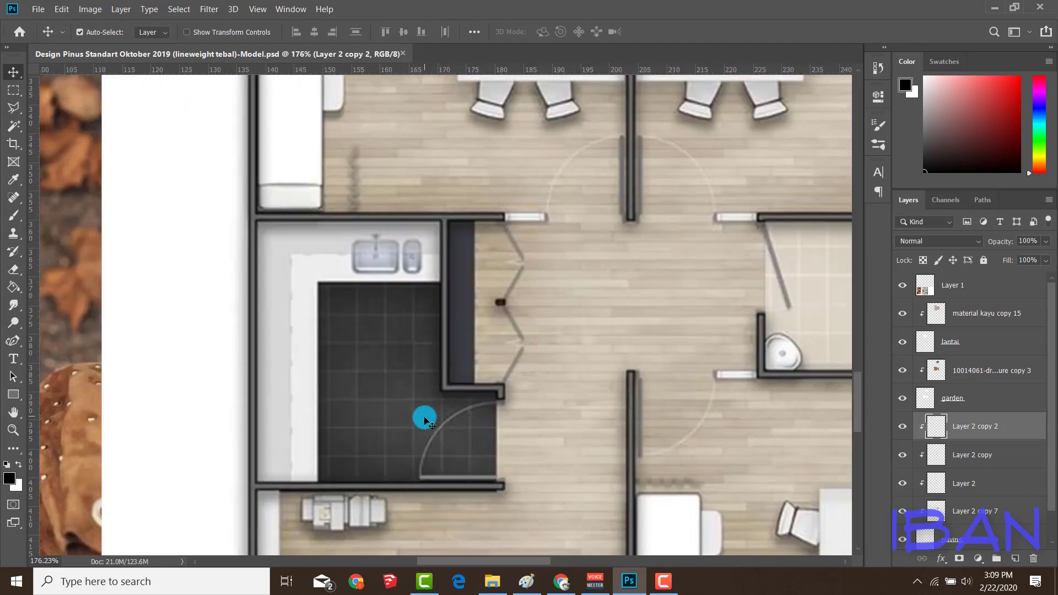
scroll(425, 420, "down", 2)
scroll(425, 415, "down", 1)
scroll(413, 177, "up", 1)
scroll(413, 181, "up", 1)
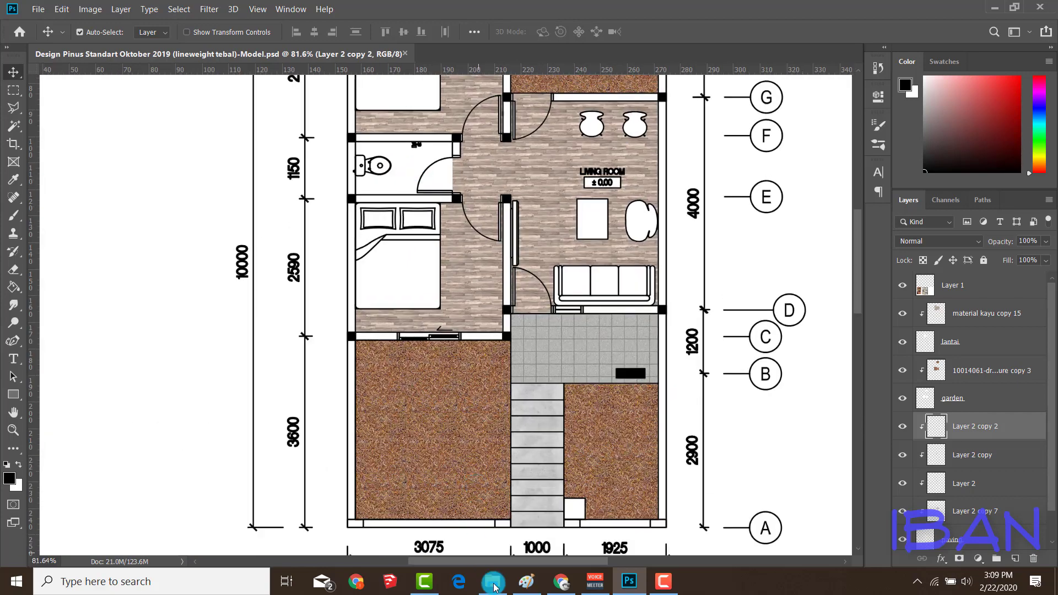
Step: Back in Google Images, search for 'granit tile black s'
left_click(561, 582)
scroll(281, 201, "up", 5)
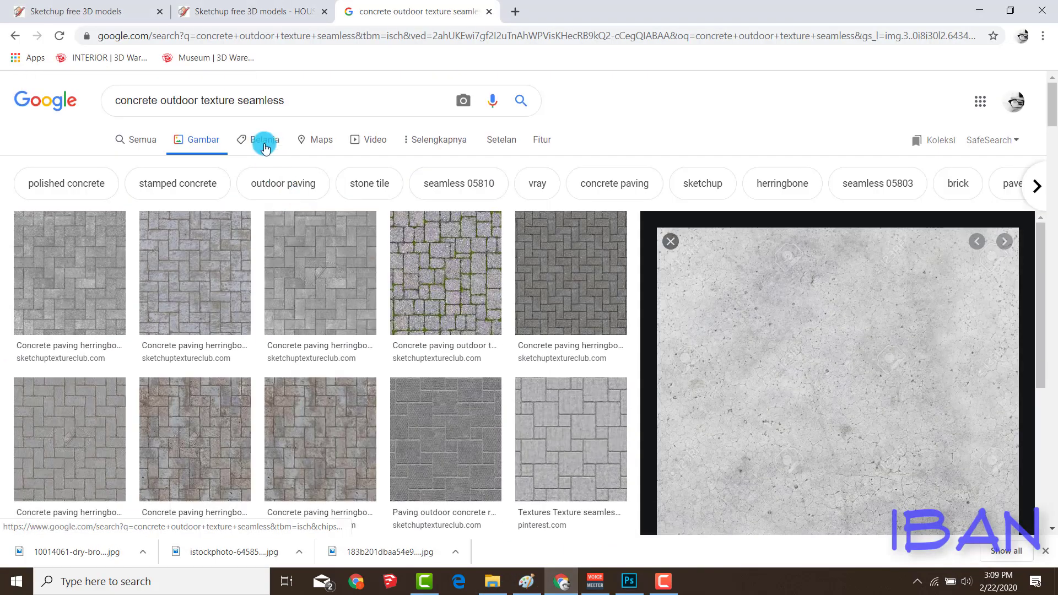
triple_click(269, 102)
type("granit tile")
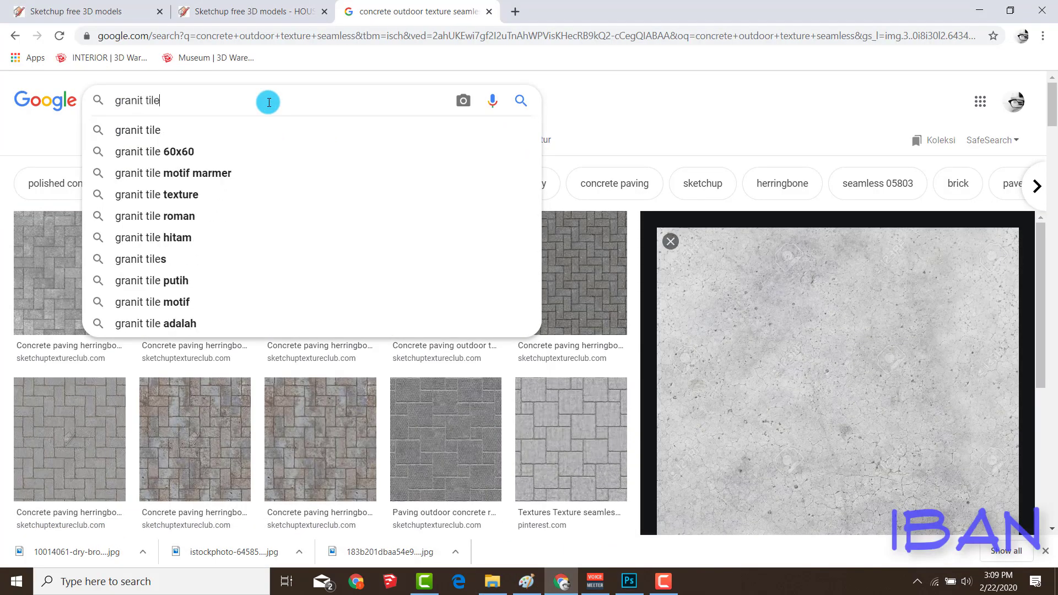
type(" black seamle")
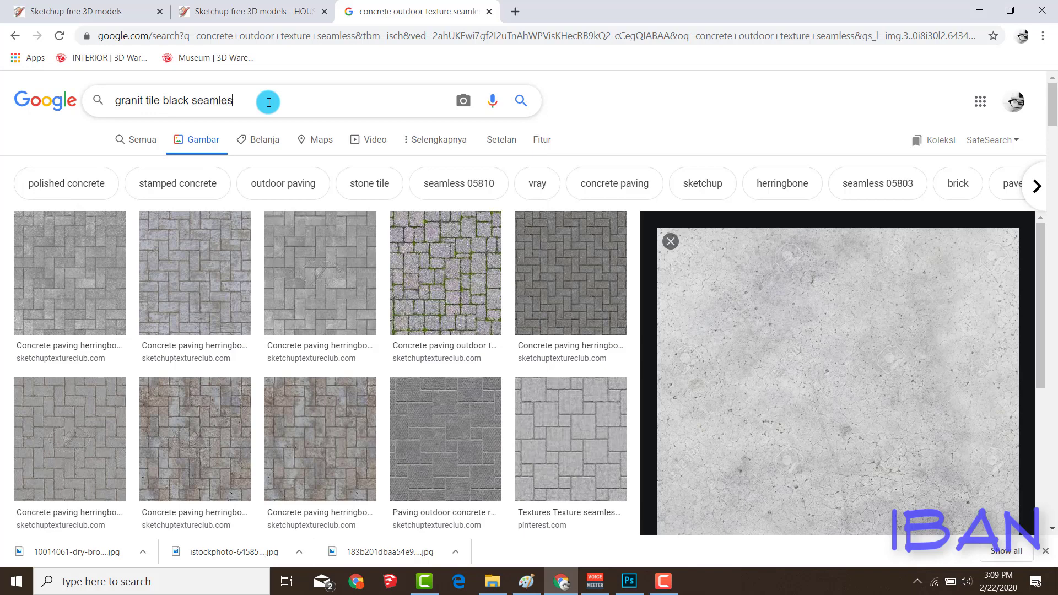
type("s")
key("Return")
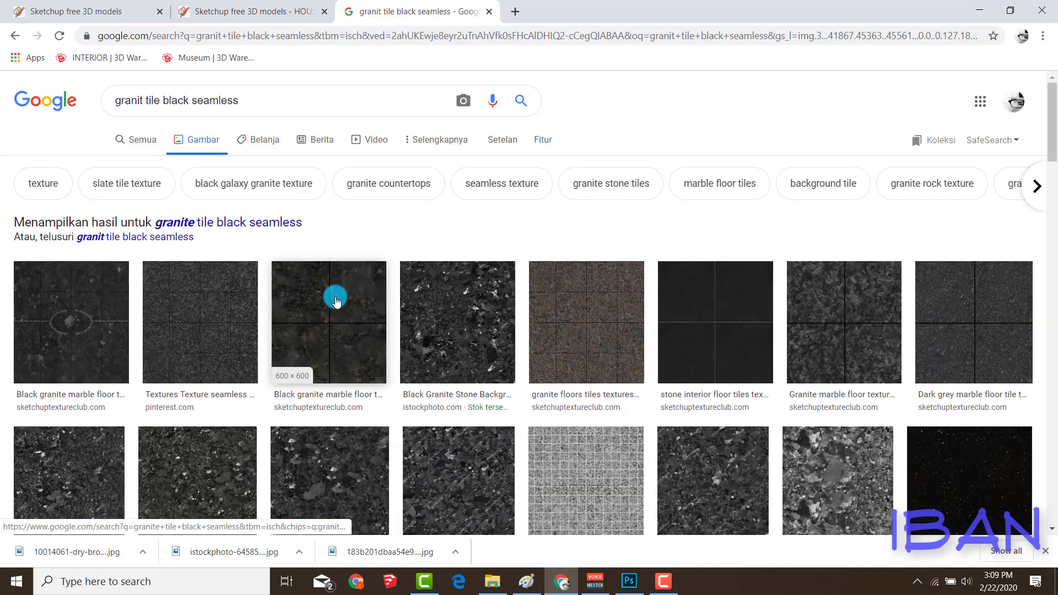
Step: Copy the Black Tiles PBR Texture image and return to the Photoshop floor plan
left_click(747, 312)
right_click(811, 182)
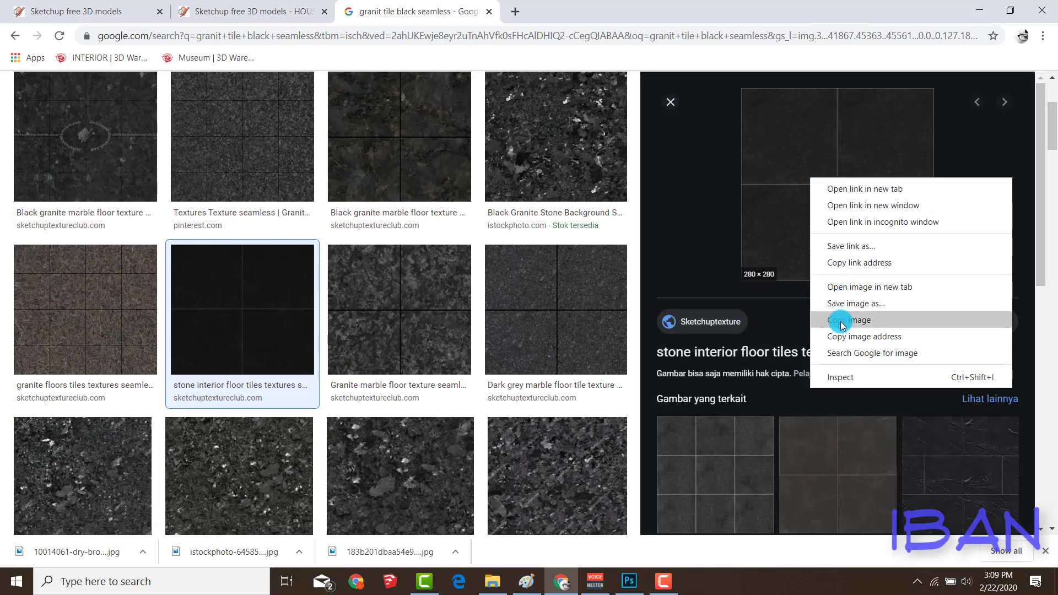
left_click(714, 467)
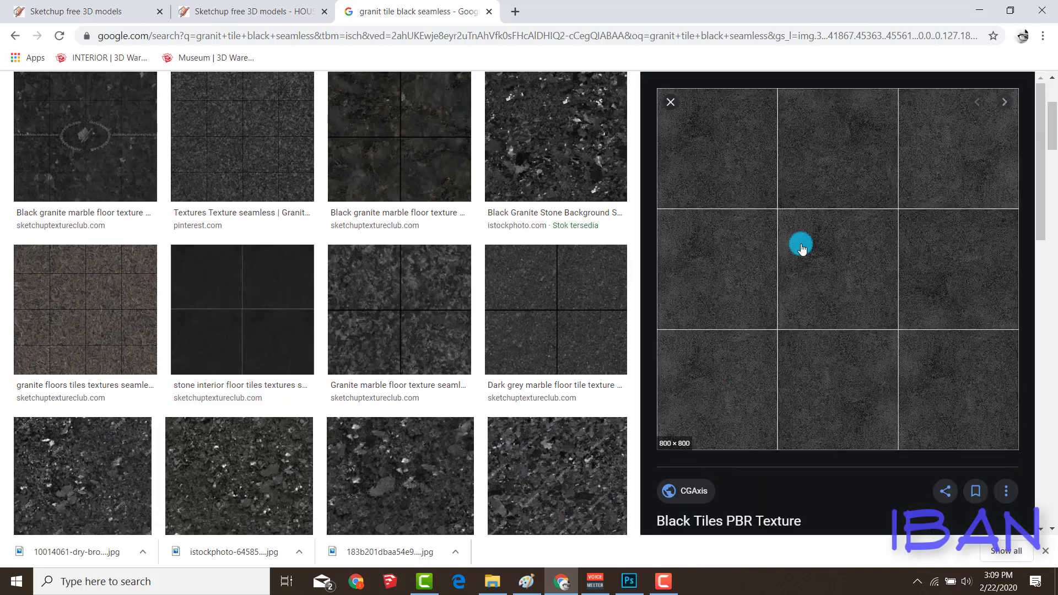
right_click(815, 210)
left_click(853, 351)
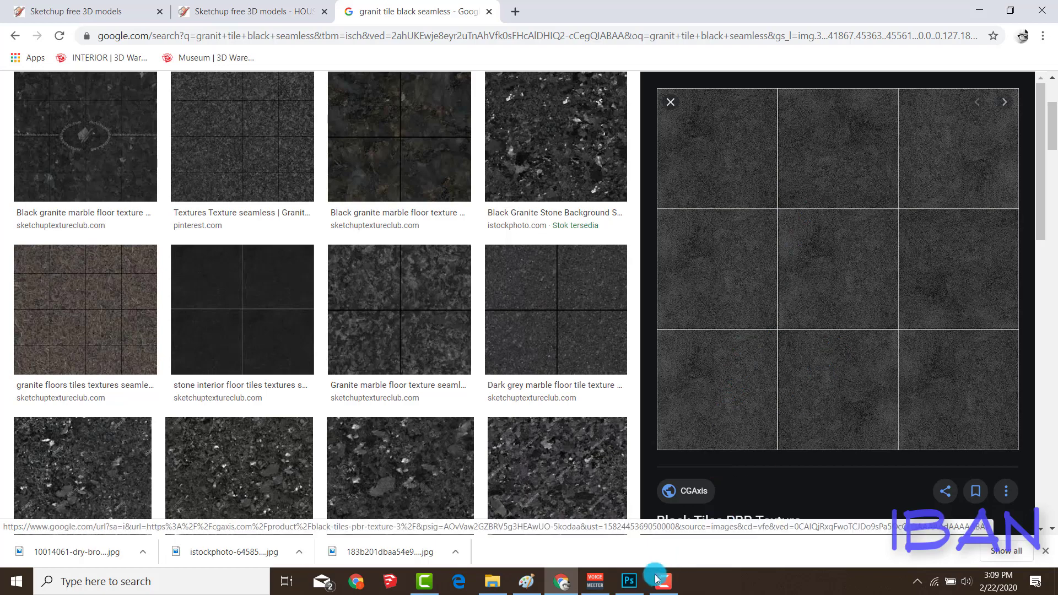
left_click(628, 581)
scroll(502, 313, "down", 3)
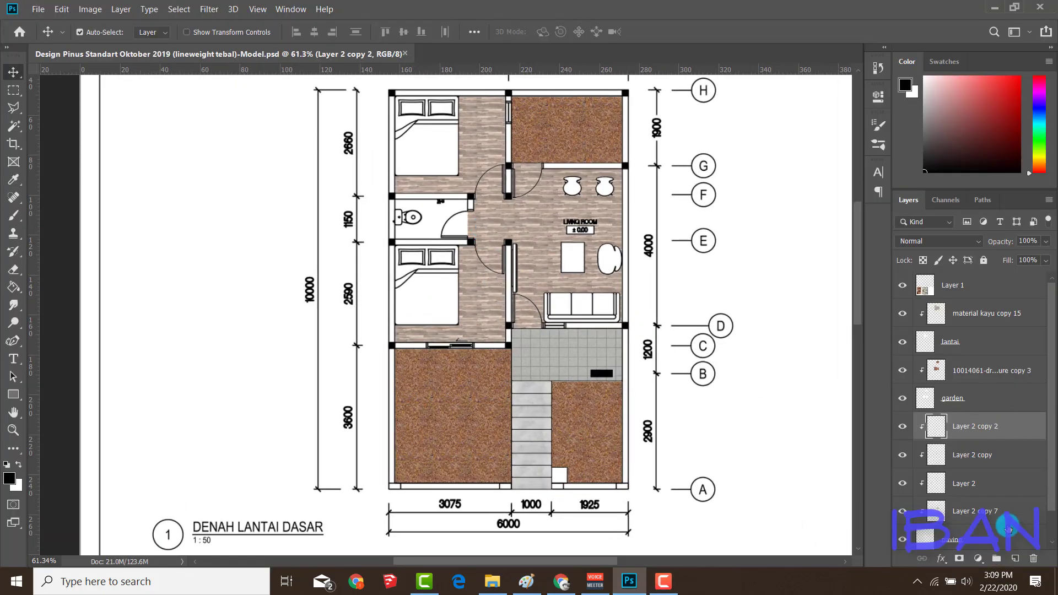
scroll(1009, 529, "down", 1)
Step: Hide the pasted tiles and Magic Wand-select the bathroom floor and doorway on the basic layer
left_click(982, 537)
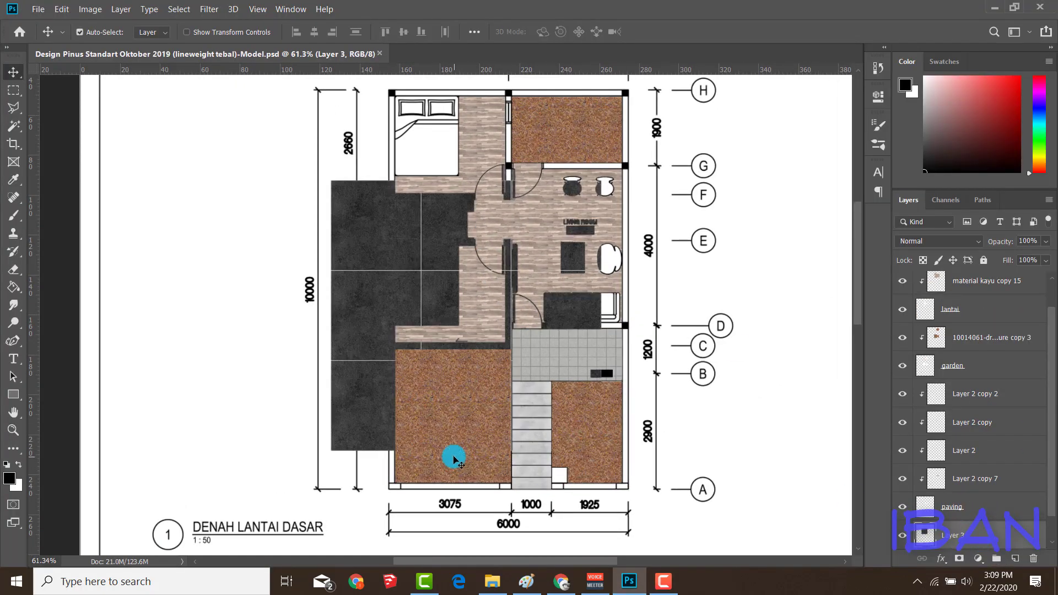
scroll(449, 456, "down", 3)
scroll(942, 521, "down", 1)
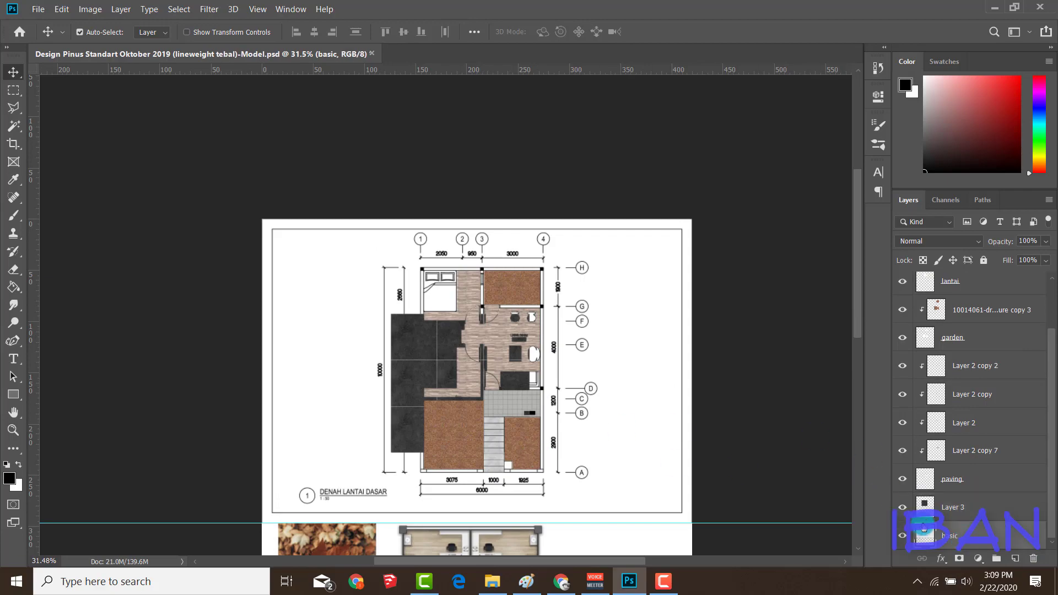
left_click(902, 507)
key("w")
scroll(475, 345, "up", 5)
left_click(612, 264)
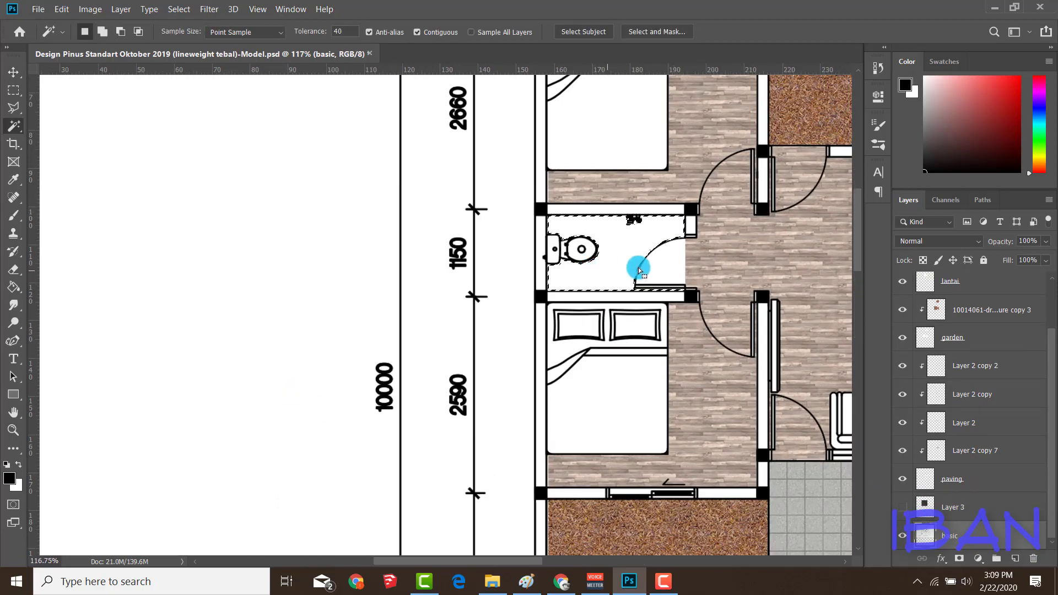
left_click(651, 266, "shift")
scroll(363, 313, "down", 3)
scroll(499, 281, "up", 2)
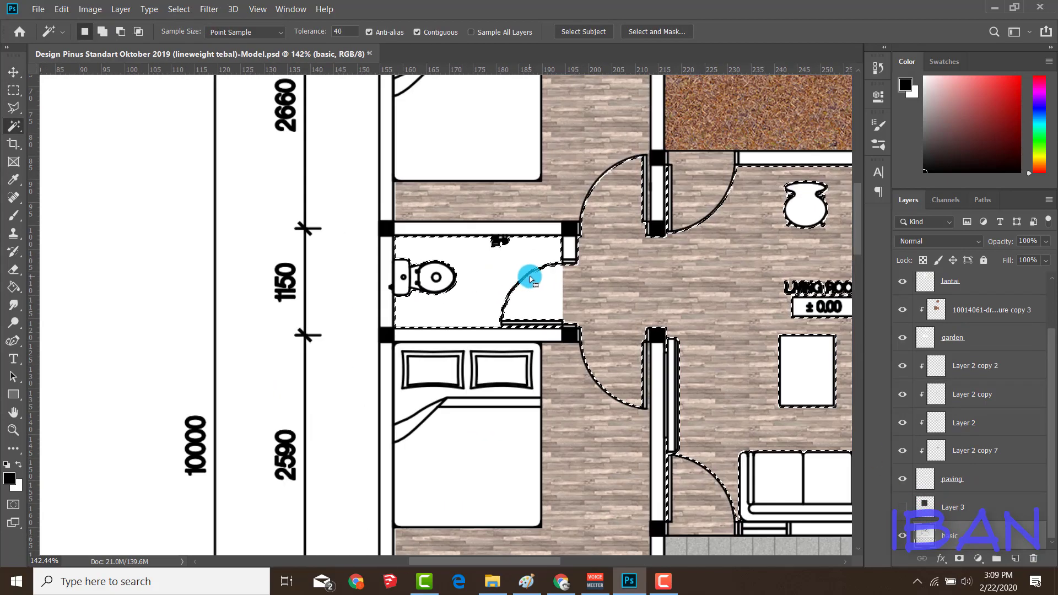
Step: Subtract the living room, copy the bathroom to a new layer, and clip the tiles to it
left_click(14, 90)
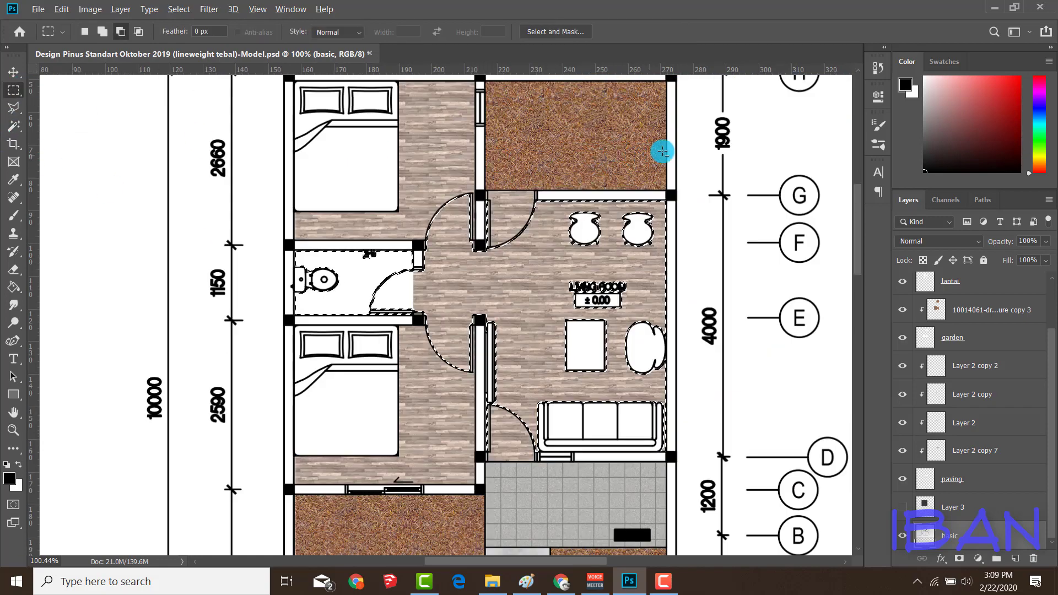
mouse_move(705, 119)
left_mouse_down()
mouse_move(480, 531)
mouse_move(417, 525)
left_mouse_up()
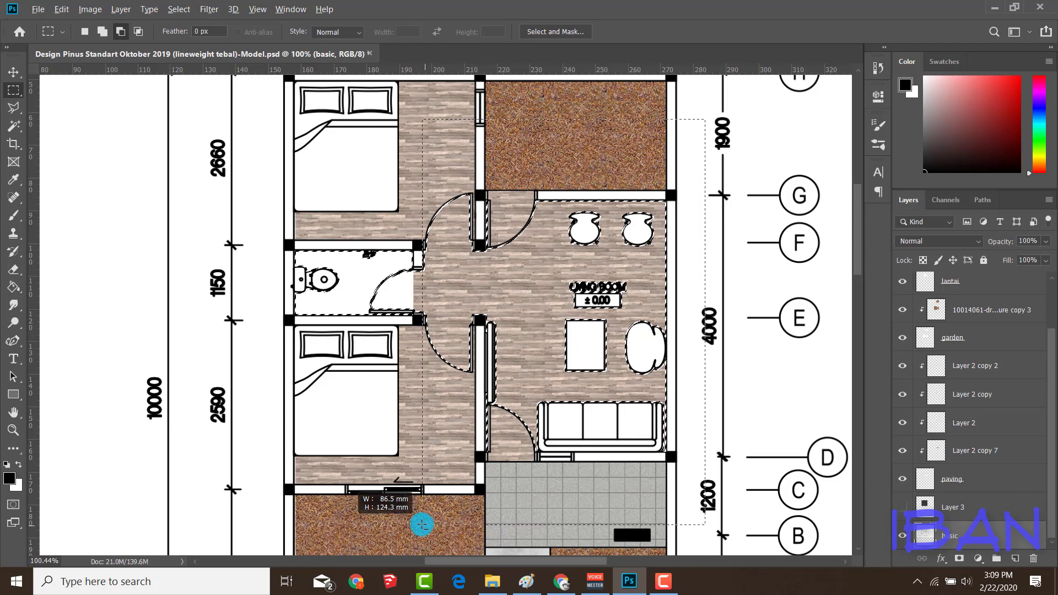
left_click_drag(417, 524, 420, 513)
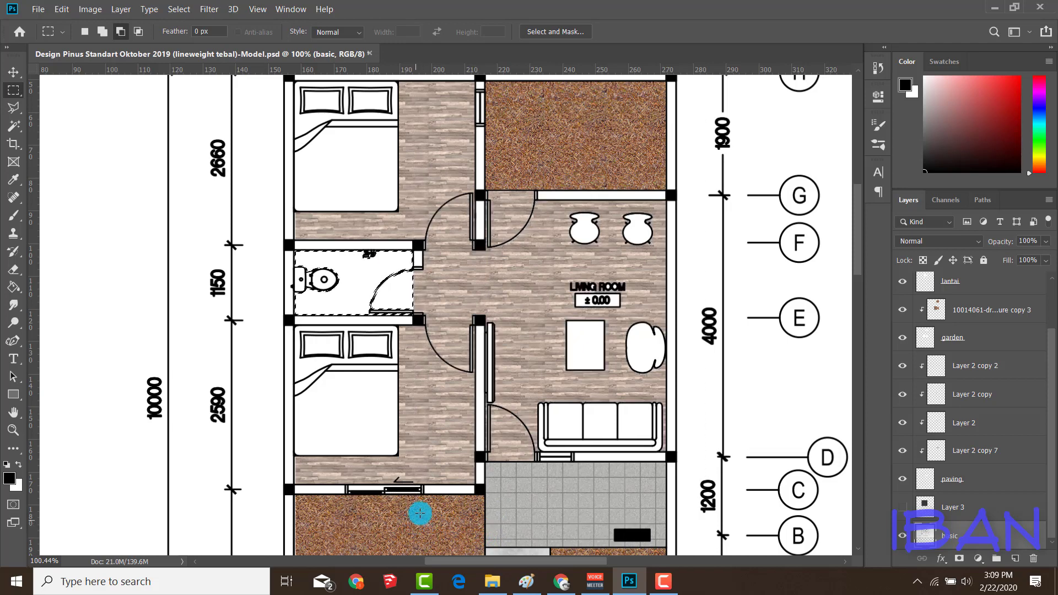
key("ctrl+j")
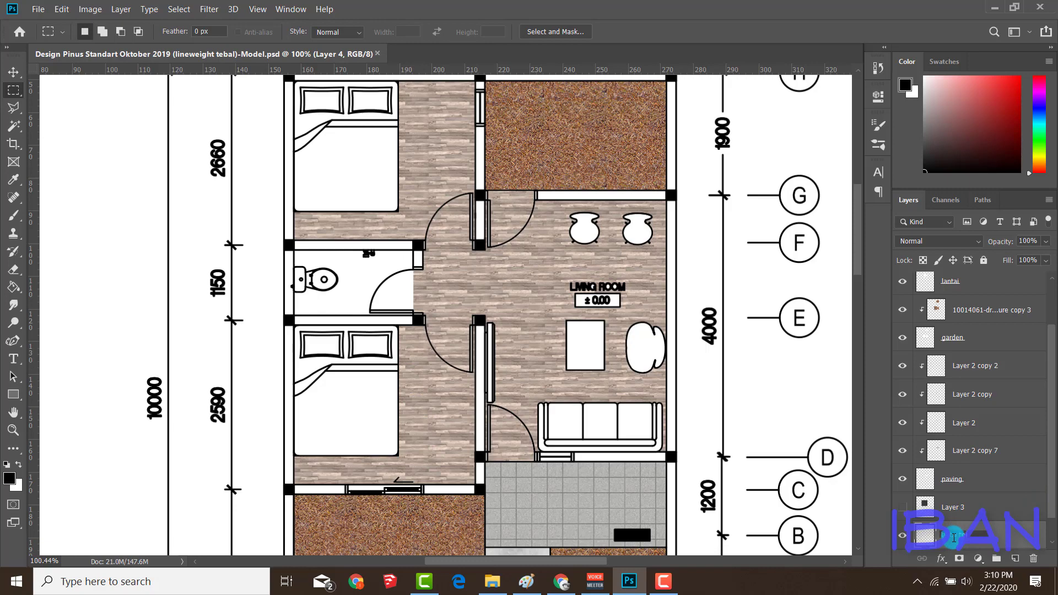
left_click(903, 507)
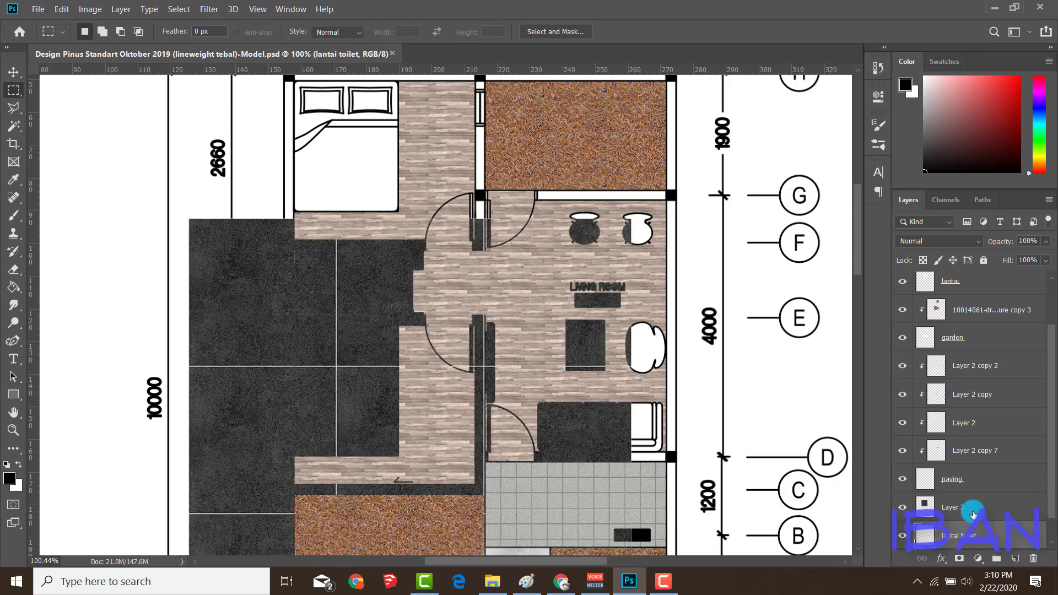
left_click(975, 521)
left_click(973, 521, "alt")
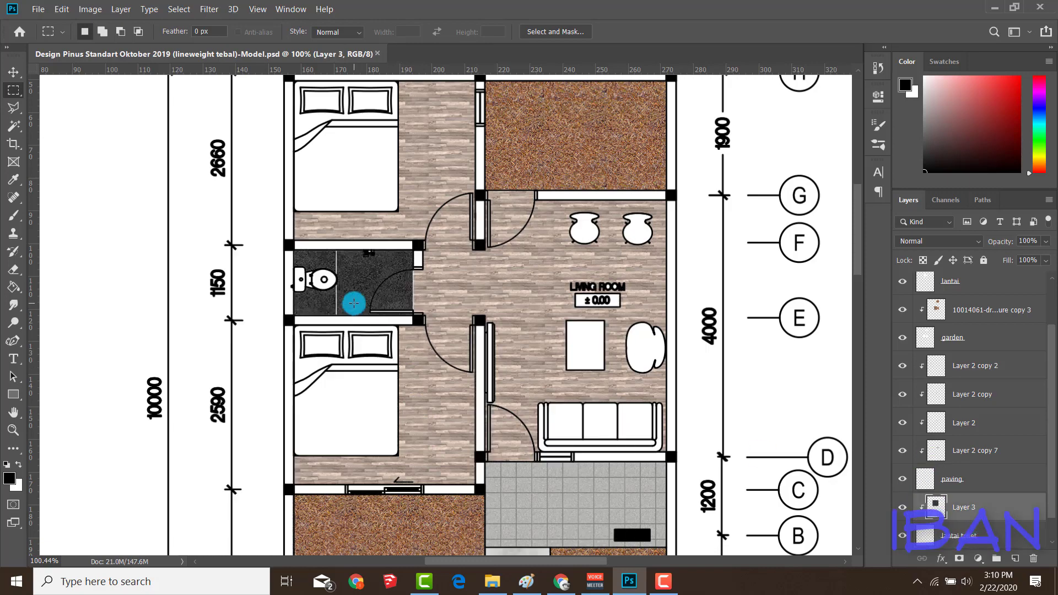
Step: Scale the dark tile texture down into small squares over the bathroom and toilet
key("ctrl+0")
key("ctrl+t")
left_click_drag(530, 448, 406, 333)
scroll(406, 333, "up", 3)
scroll(479, 329, "up", 4)
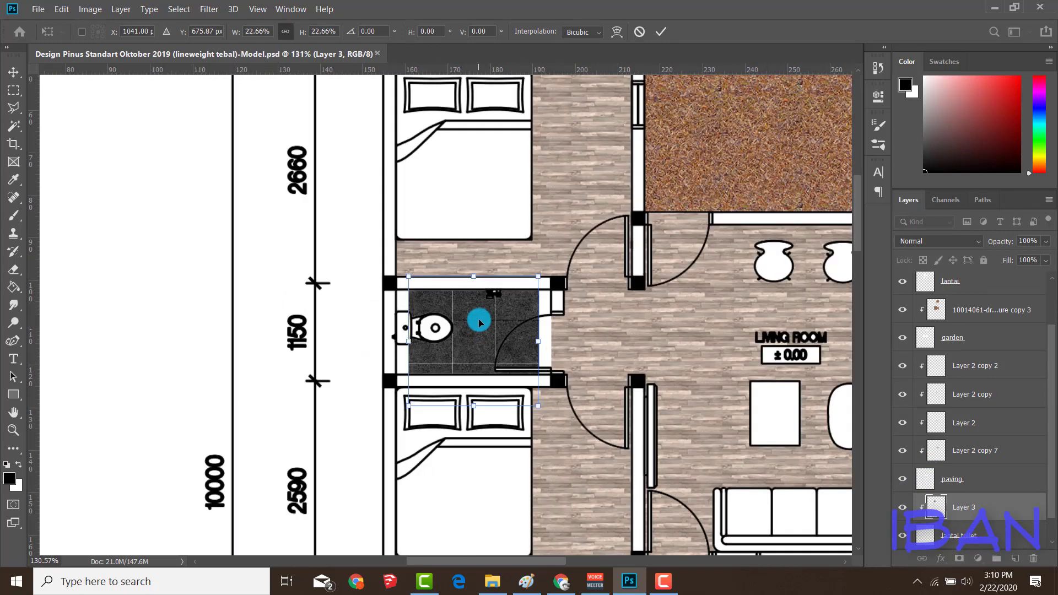
left_click_drag(473, 329, 463, 333)
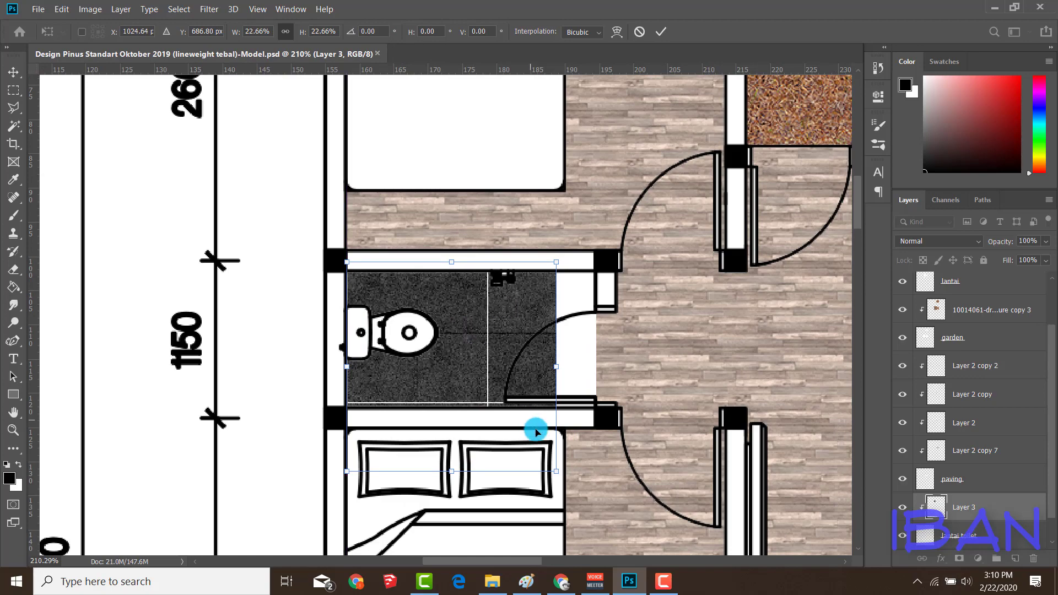
left_click_drag(558, 473, 487, 403)
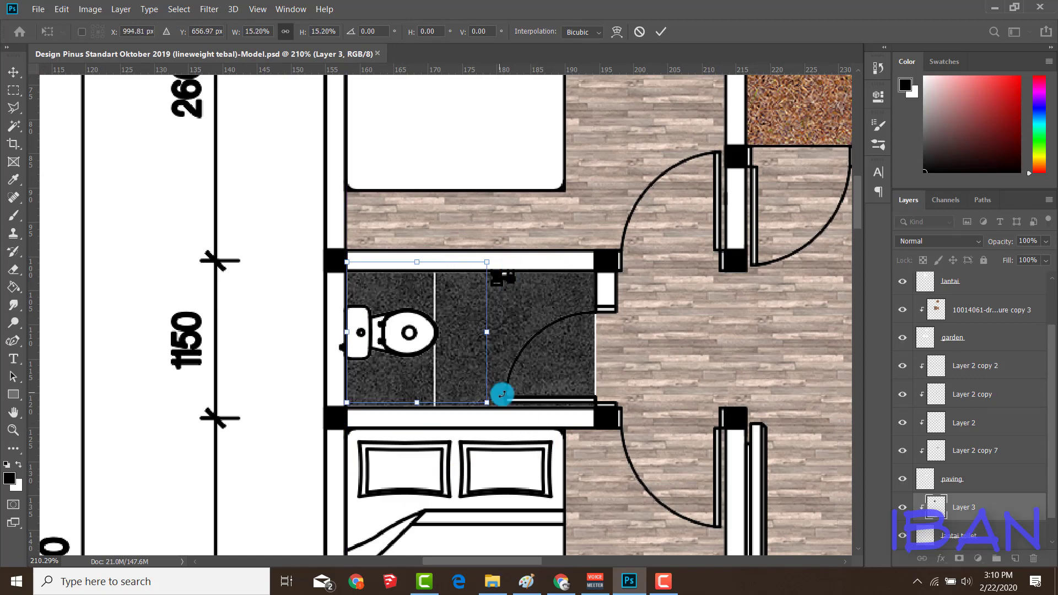
right_click(499, 401)
left_click(487, 403)
left_click_drag(487, 402, 493, 408)
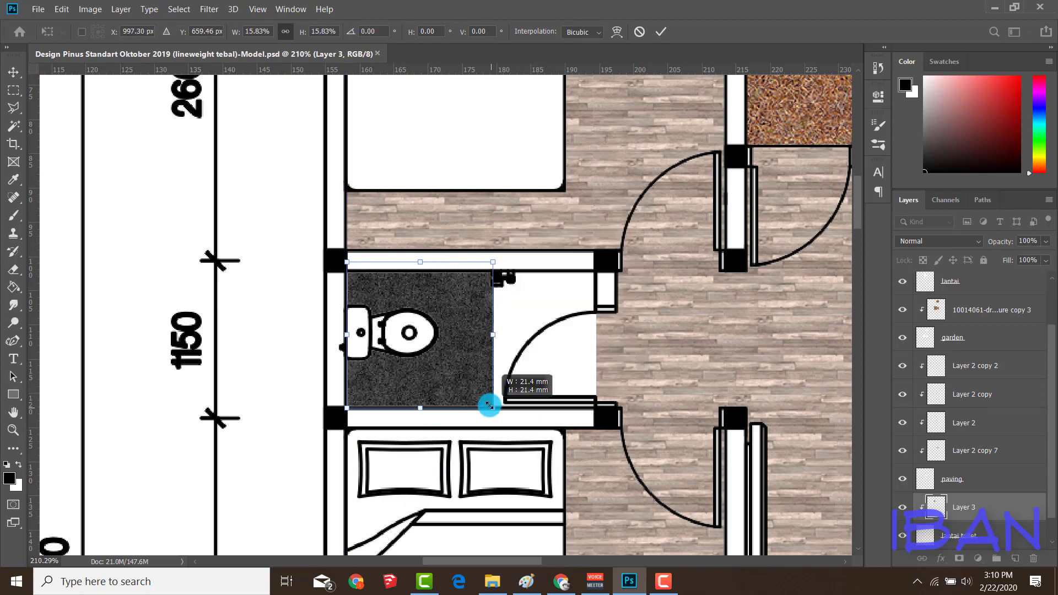
key("Return")
scroll(373, 272, "down", 2)
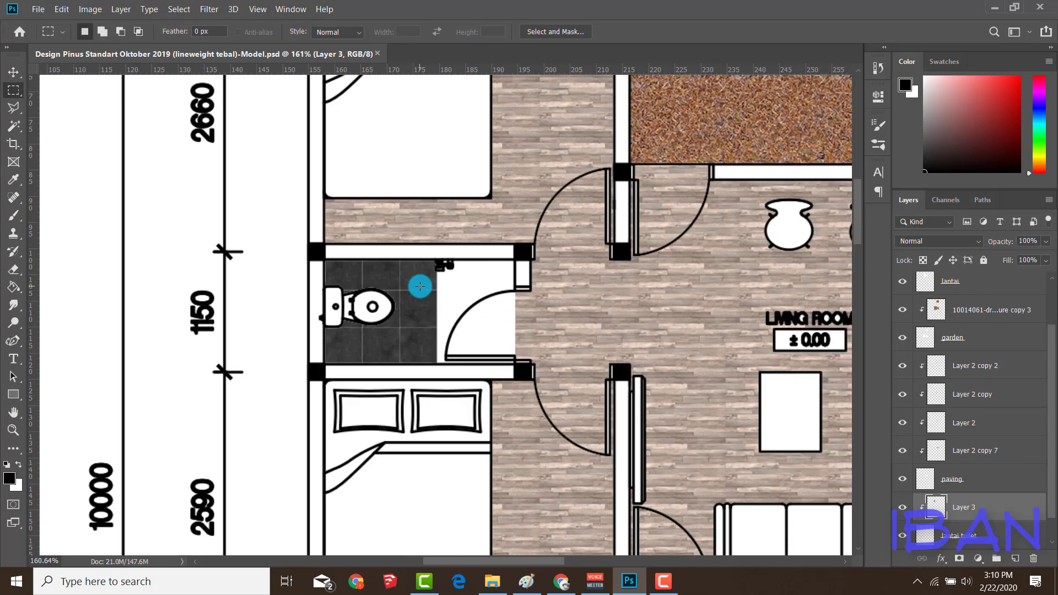
Step: Move a copy of the tiles beside the first and line it up inside the bathroom
key("v")
mouse_move(384, 283)
left_mouse_down()
mouse_move(506, 288)
mouse_move(496, 284)
left_mouse_up()
scroll(416, 283, "down", 5)
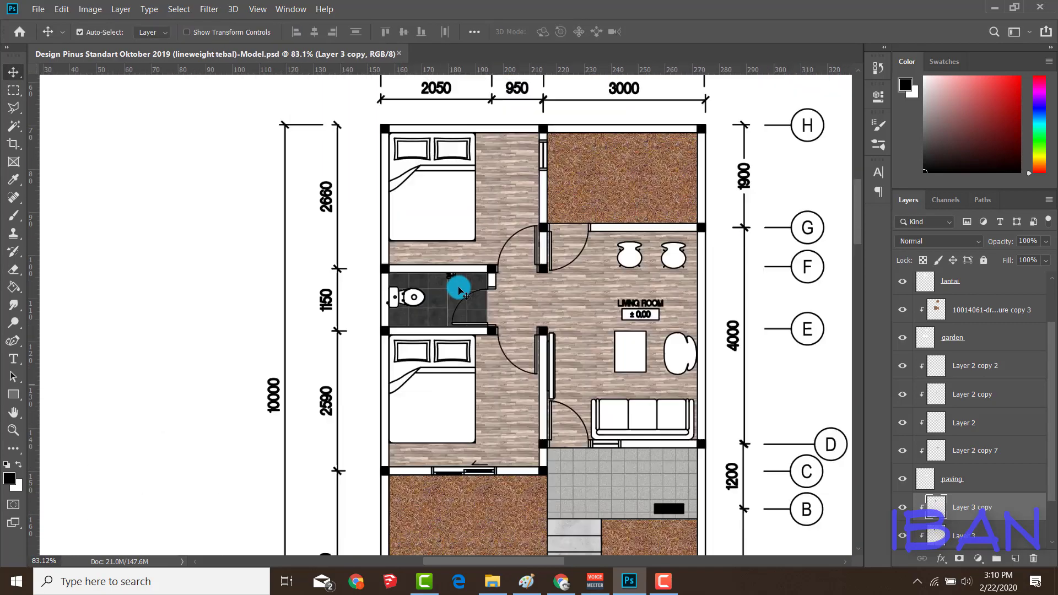
scroll(460, 291, "up", 6)
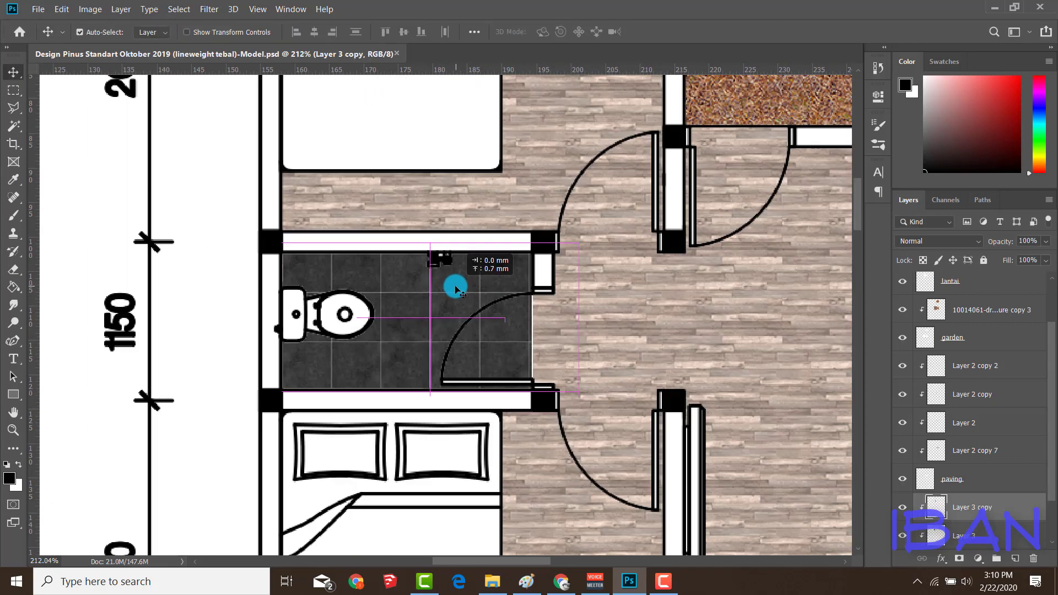
scroll(456, 289, "up", 3)
left_click_drag(456, 288, 366, 289)
Step: Zoom in and out around the floor plan to inspect the applied textures
scroll(385, 286, "down", 5)
scroll(386, 286, "up", 2)
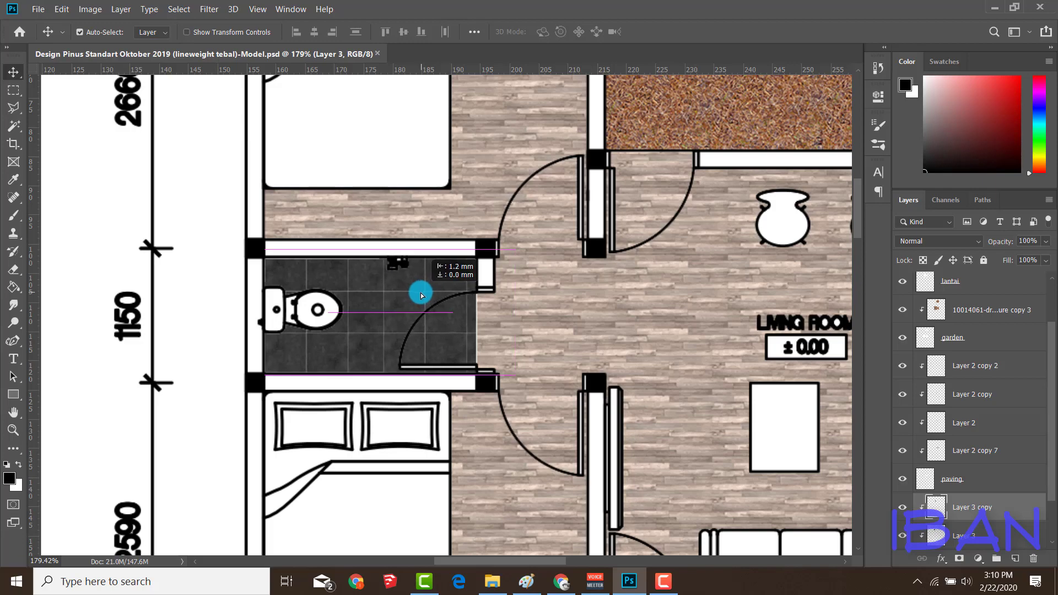
scroll(418, 289, "down", 3)
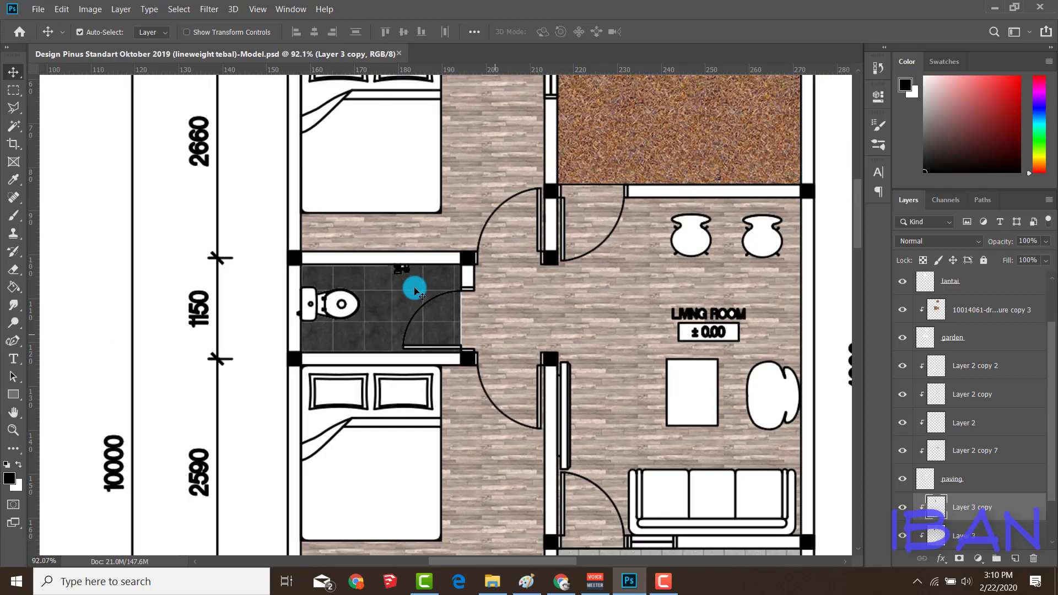
scroll(419, 289, "down", 2)
scroll(422, 309, "up", 3)
scroll(423, 319, "down", 2)
scroll(421, 309, "down", 2)
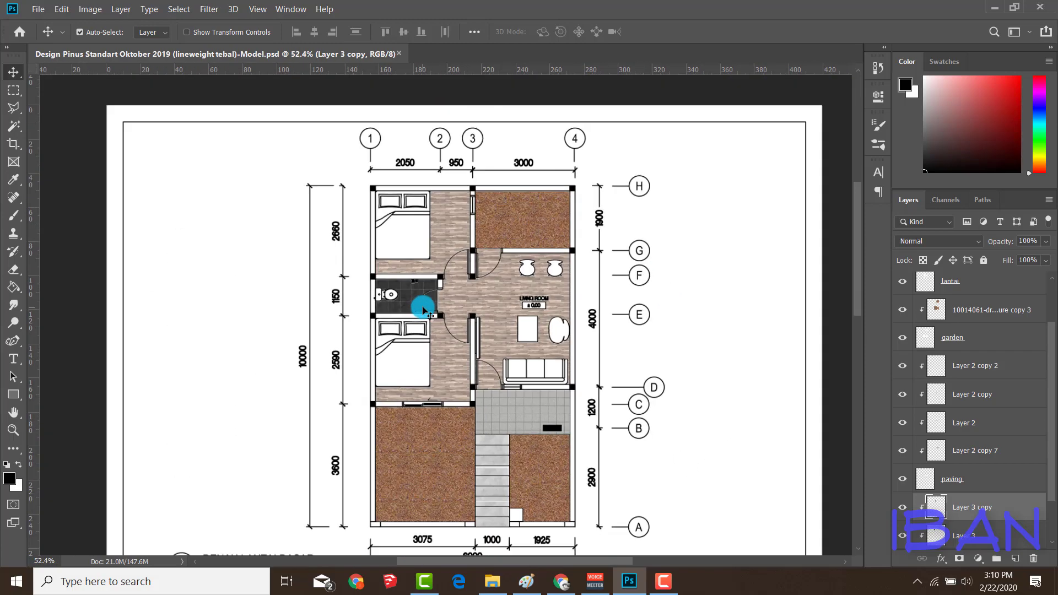
scroll(426, 305, "down", 1)
scroll(424, 300, "up", 2)
scroll(422, 297, "up", 3)
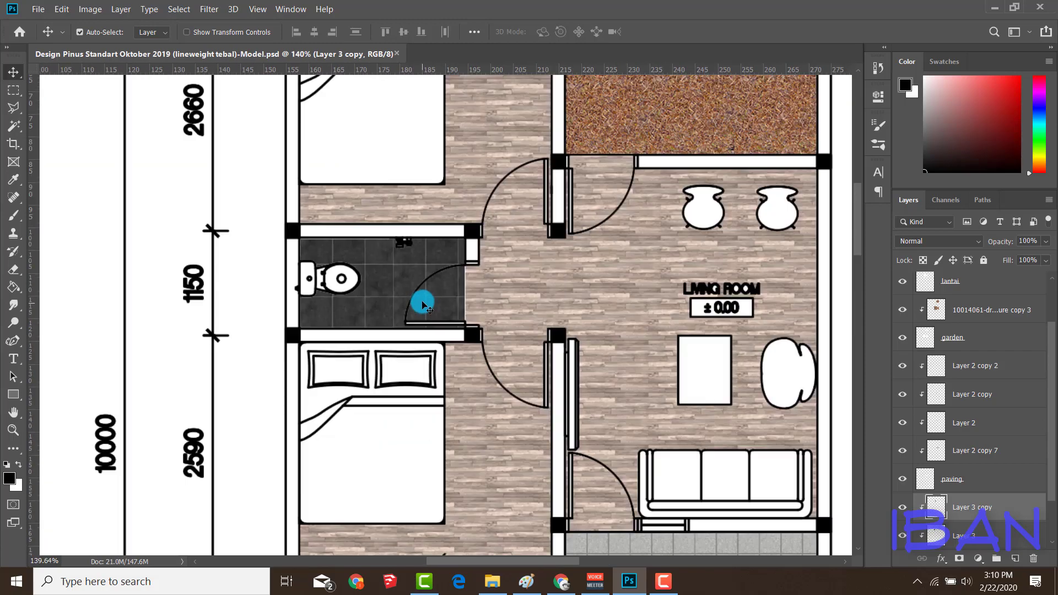
scroll(405, 281, "down", 3)
scroll(408, 292, "down", 2)
Step: Zoom around the textured ground-floor plan to check the result
scroll(449, 353, "down", 3)
scroll(461, 375, "up", 1)
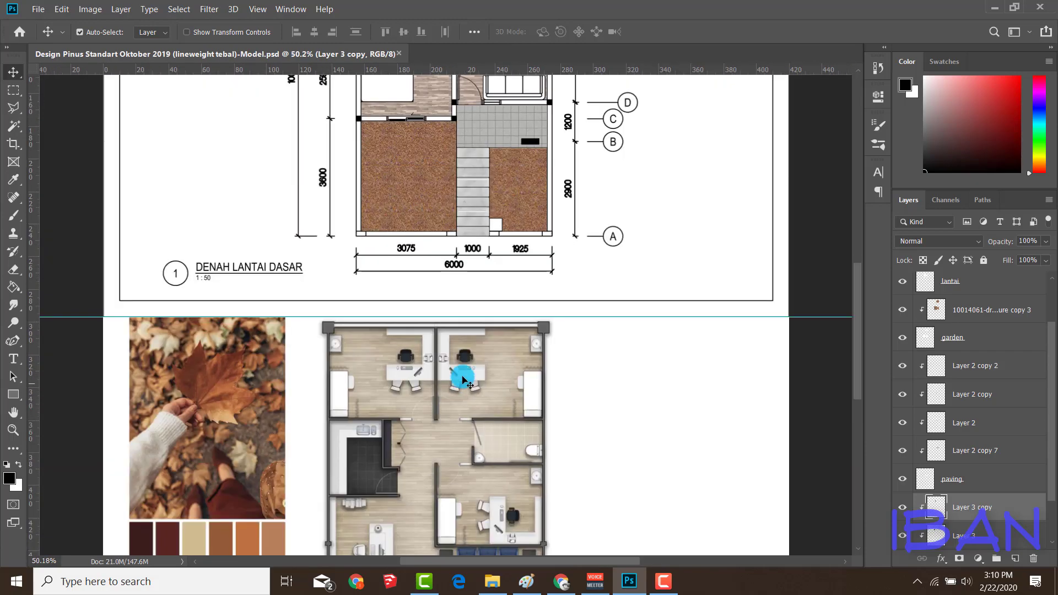
scroll(465, 349, "down", 2)
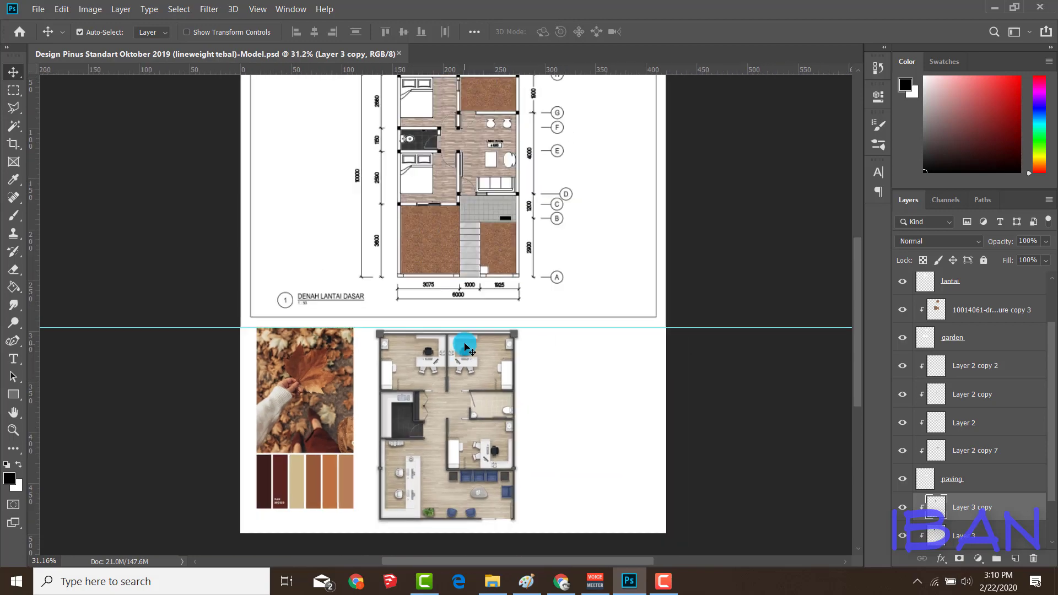
scroll(515, 371, "up", 5)
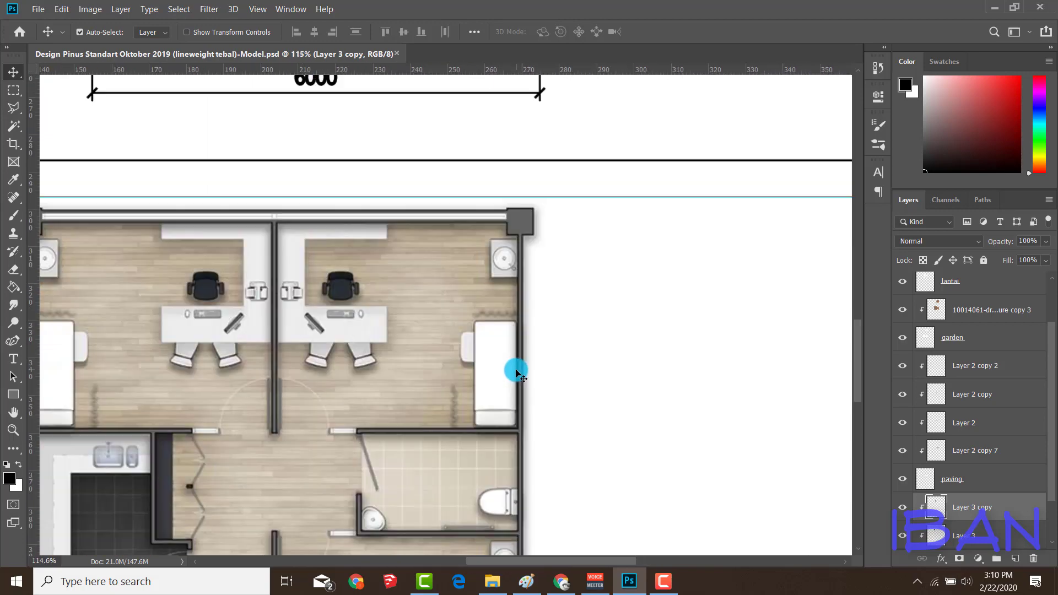
scroll(520, 364, "up", 6)
scroll(523, 361, "down", 3)
scroll(527, 358, "down", 4)
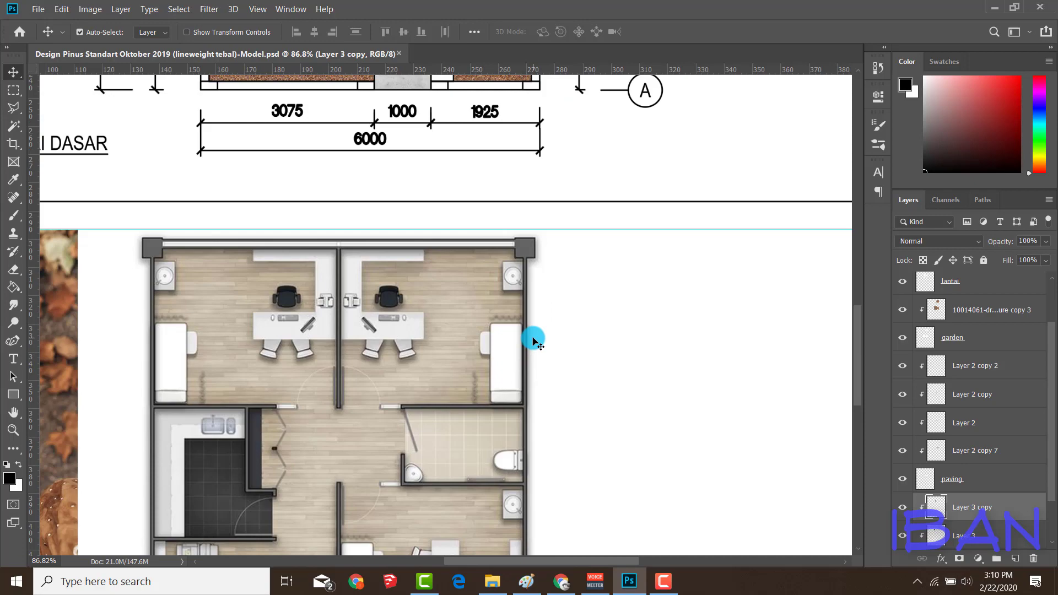
scroll(534, 330, "down", 5)
scroll(538, 295, "up", 4)
scroll(545, 304, "down", 3)
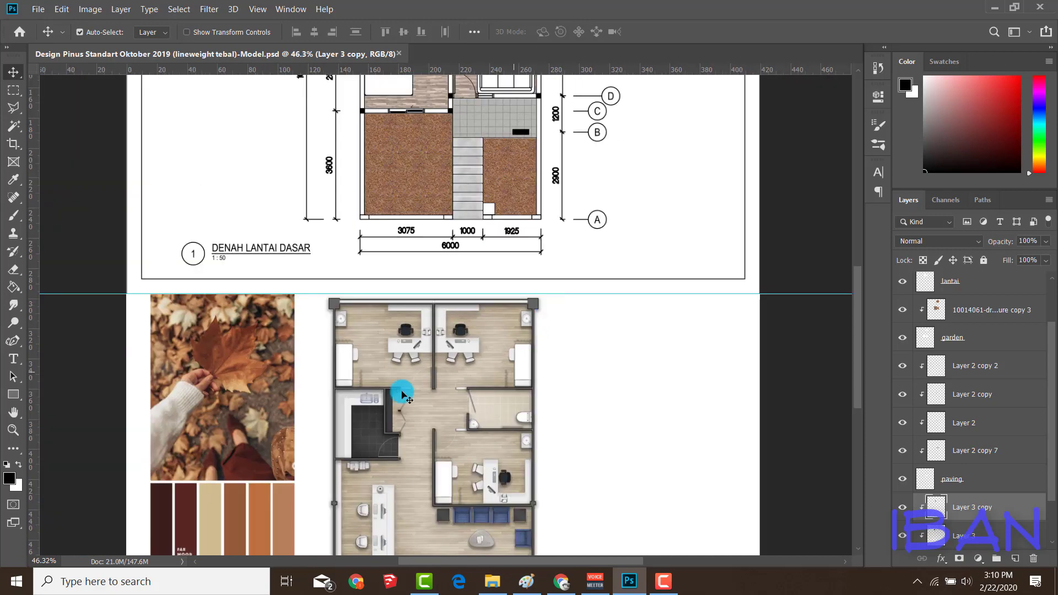
scroll(305, 359, "up", 2)
Step: Merge Layer 3 into Layer 3 copy using Merge Layers
scroll(474, 338, "up", 2)
scroll(498, 300, "down", 4)
scroll(563, 391, "down", 2)
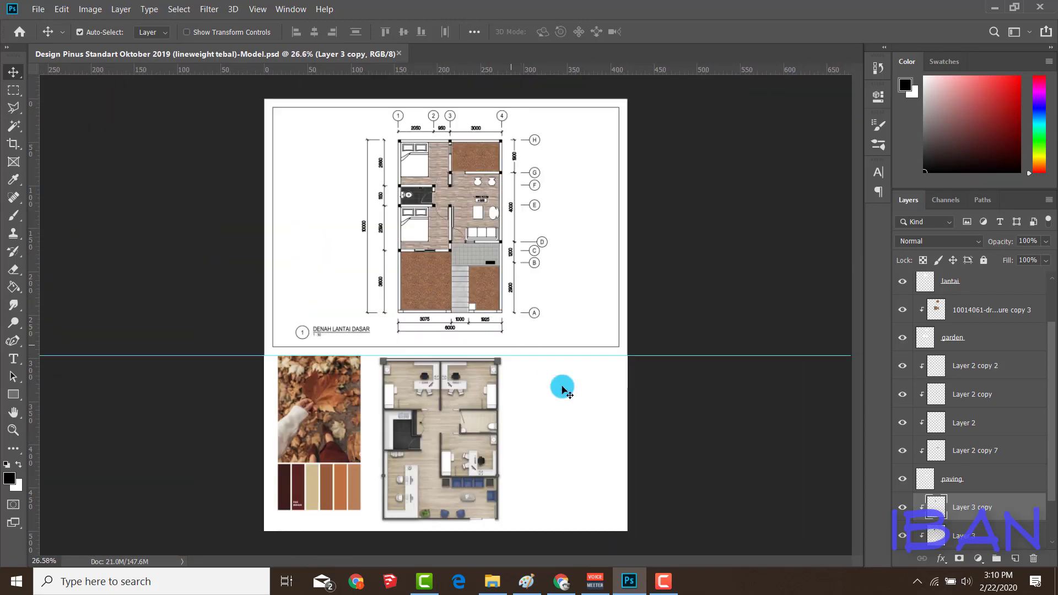
scroll(974, 539, "down", 2)
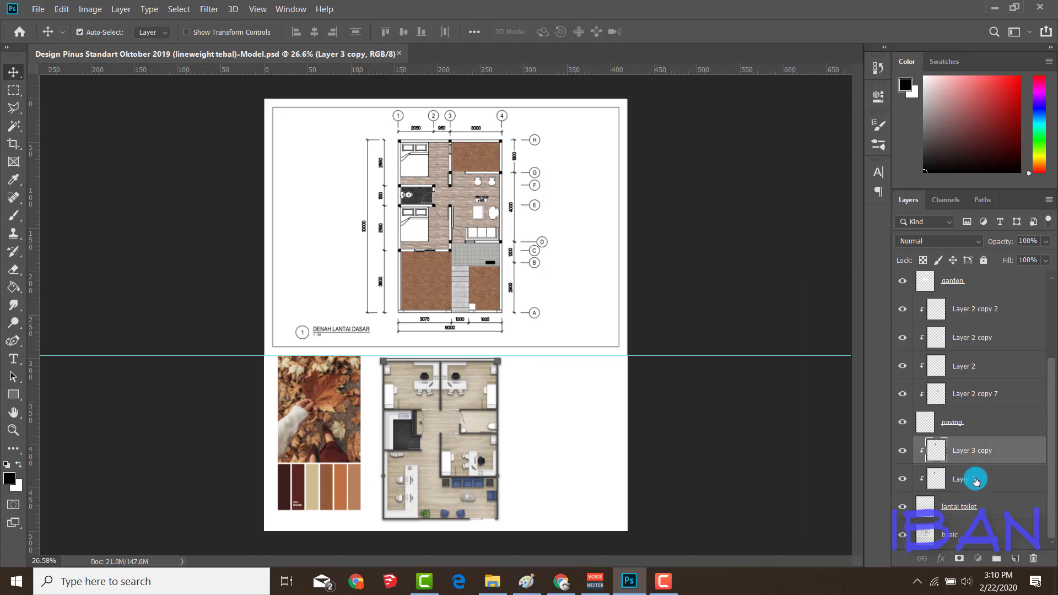
right_click(976, 481)
left_click(838, 391)
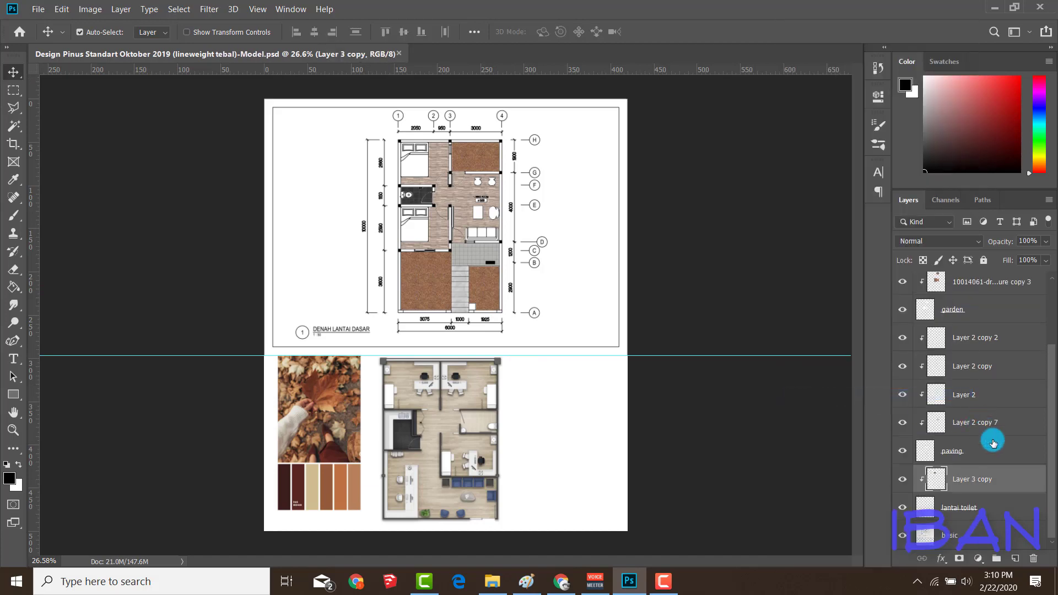
Step: On the basic wall layer, try Magic Wand selections of all the walls, then deselect
left_click(968, 545)
key("w")
scroll(506, 254, "up", 3)
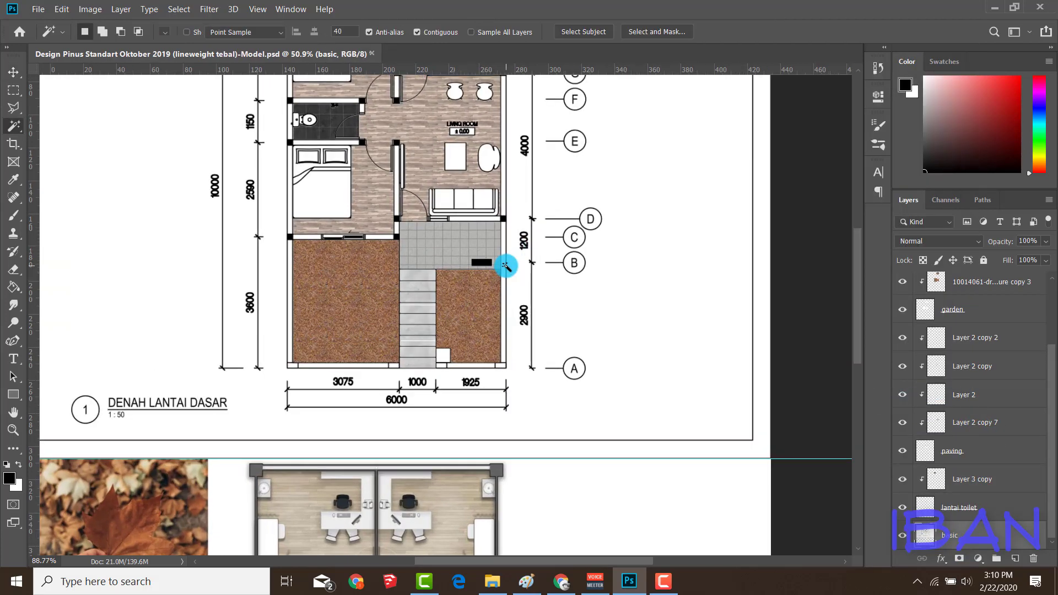
scroll(500, 264, "up", 3)
scroll(504, 269, "down", 5)
scroll(524, 209, "up", 5)
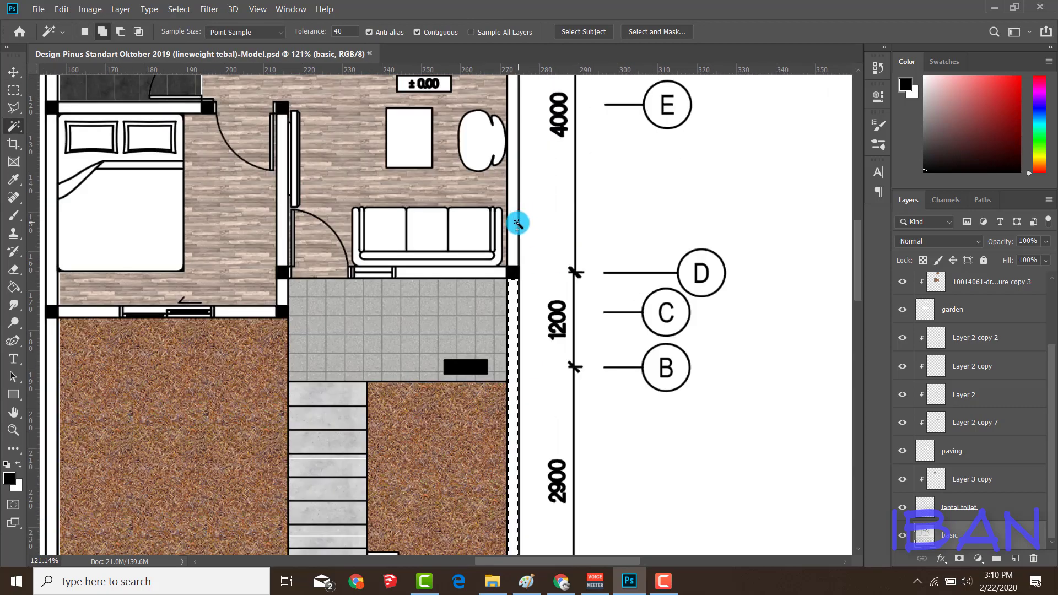
scroll(516, 273, "up", 3)
left_click(518, 281)
scroll(526, 294, "down", 3)
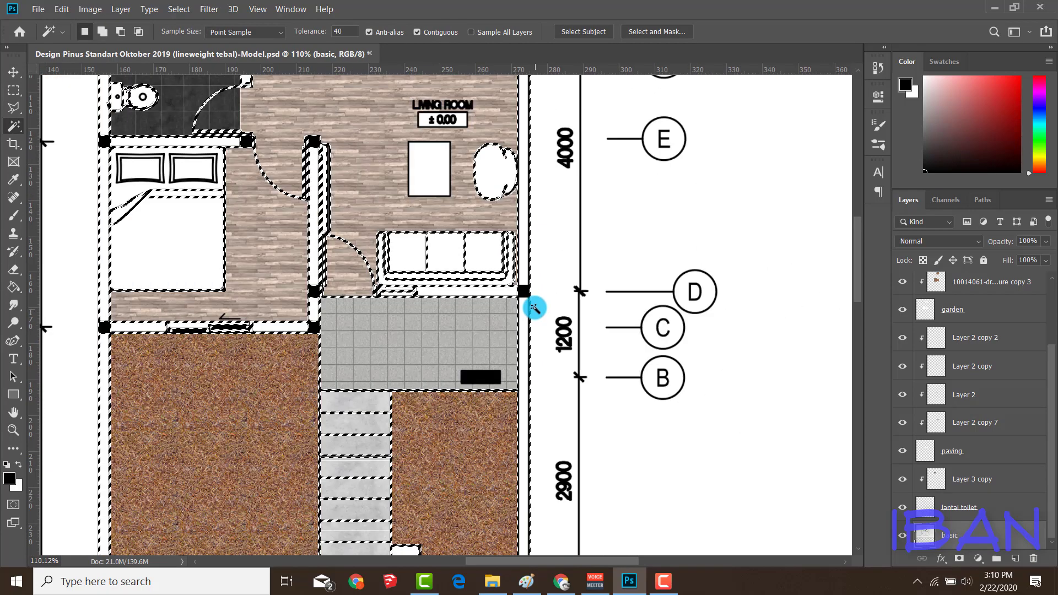
scroll(532, 300, "down", 3)
key("ctrl+d")
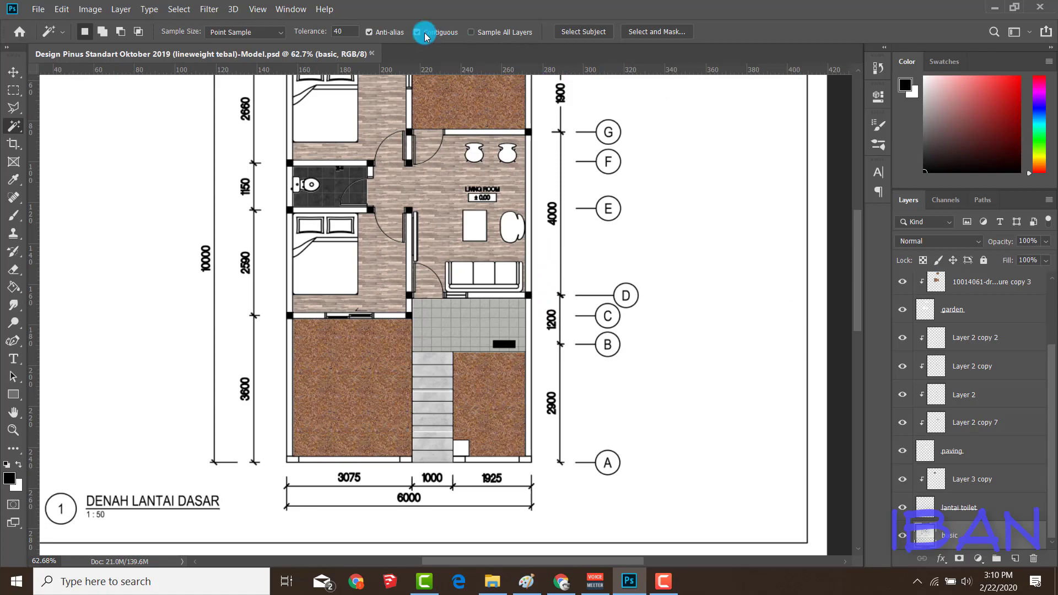
scroll(244, 417, "up", 2)
left_click(314, 271)
scroll(315, 272, "up", 3)
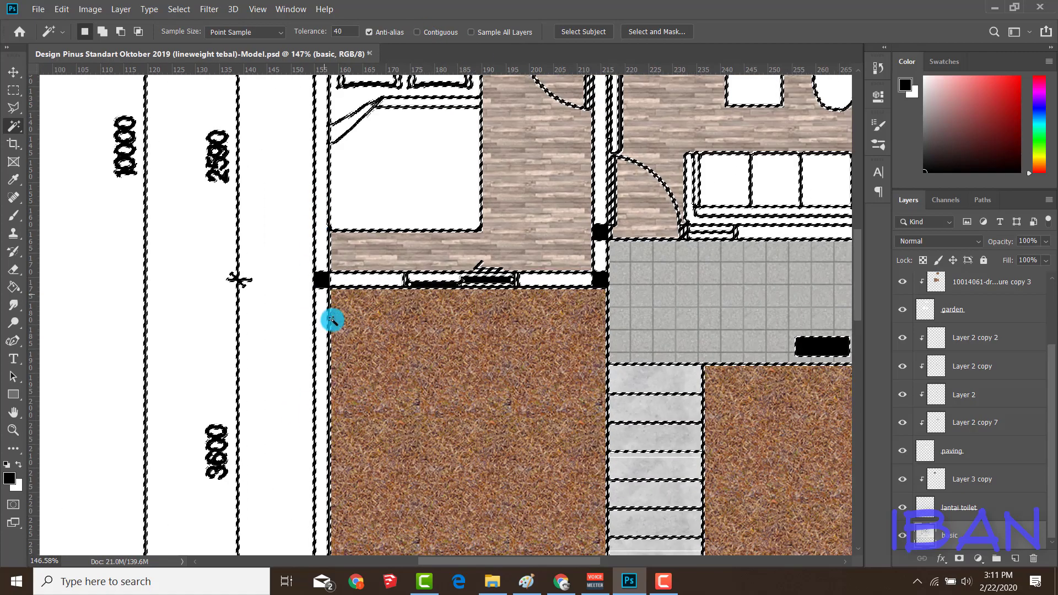
scroll(331, 319, "down", 3)
key("ctrl+d")
Step: With Contiguous on, select the right, rear-garden, top and upper-left wall strips
left_click(417, 32)
scroll(580, 288, "down", 3)
scroll(552, 229, "up", 3)
left_click(554, 232)
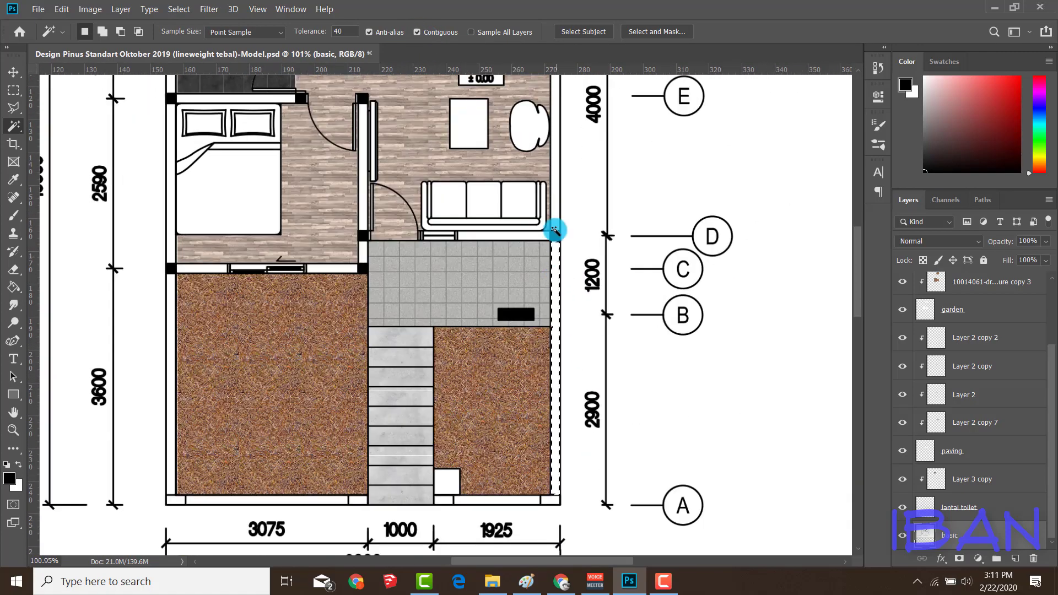
scroll(526, 260, "up", 2)
left_click(525, 260, "shift")
scroll(567, 229, "down", 3)
scroll(550, 113, "up", 2)
left_click(545, 216, "shift")
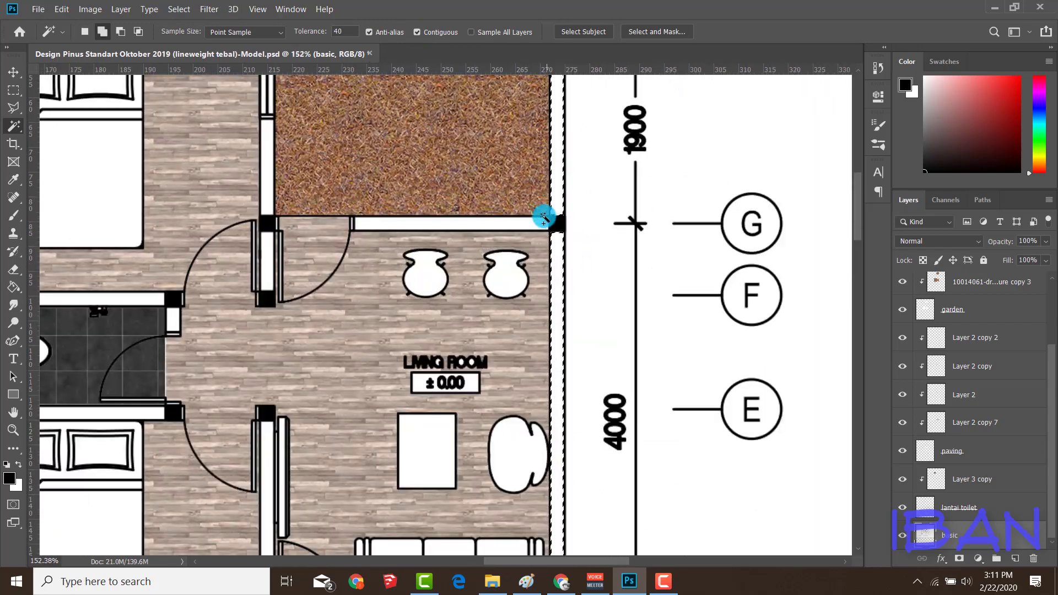
scroll(537, 136, "down", 2)
scroll(537, 136, "up", 2)
scroll(578, 171, "down", 2)
left_click(402, 170, "shift")
left_click(224, 206, "shift")
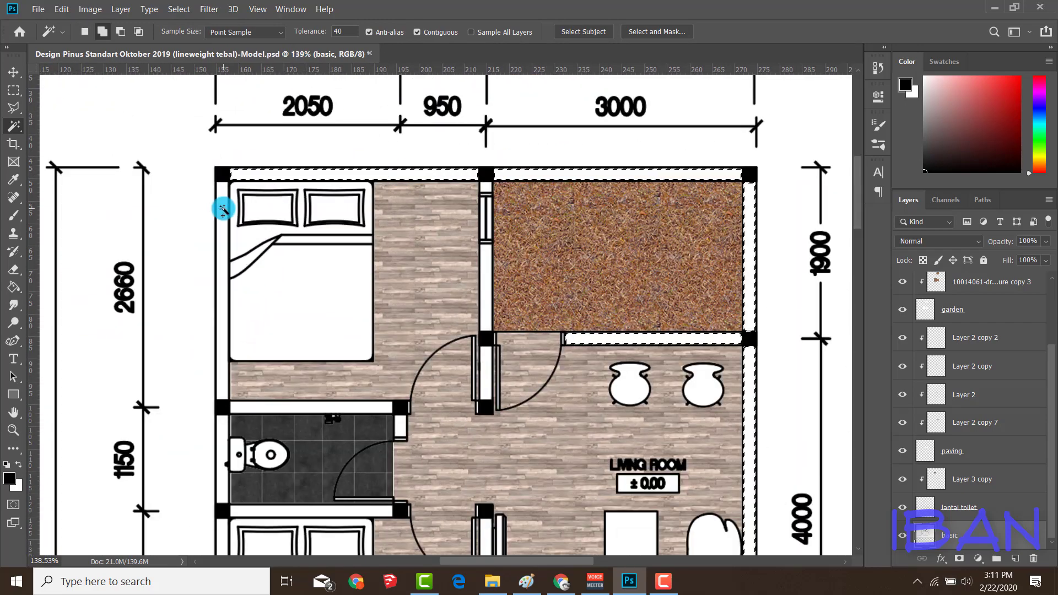
Step: Add the lower-left outer wall to the wall selection
scroll(224, 206, "up", 2)
scroll(290, 411, "down", 2)
scroll(300, 385, "up", 2)
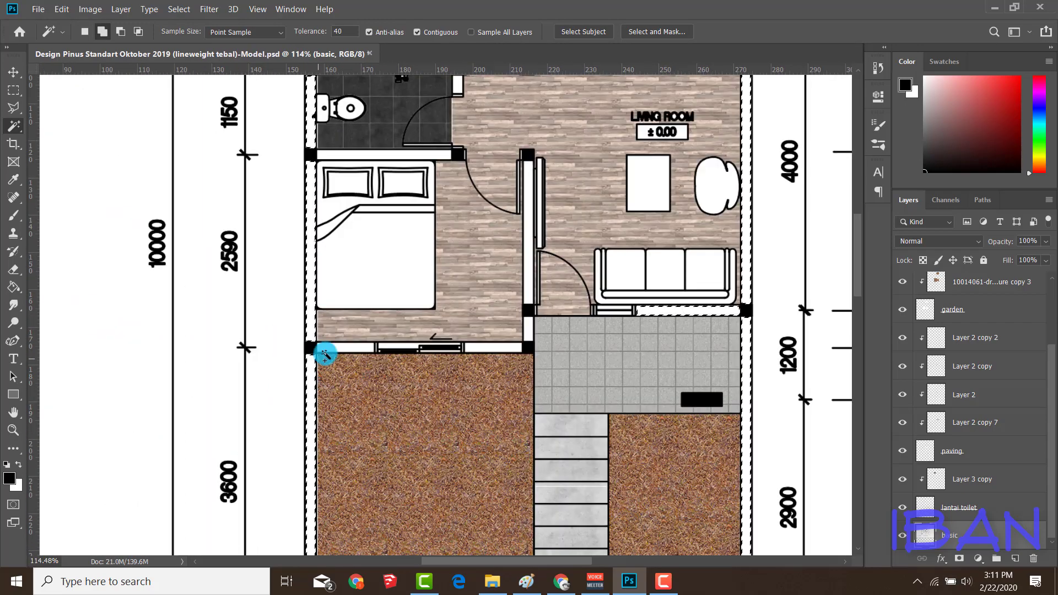
scroll(515, 225, "down", 2)
scroll(508, 299, "up", 2)
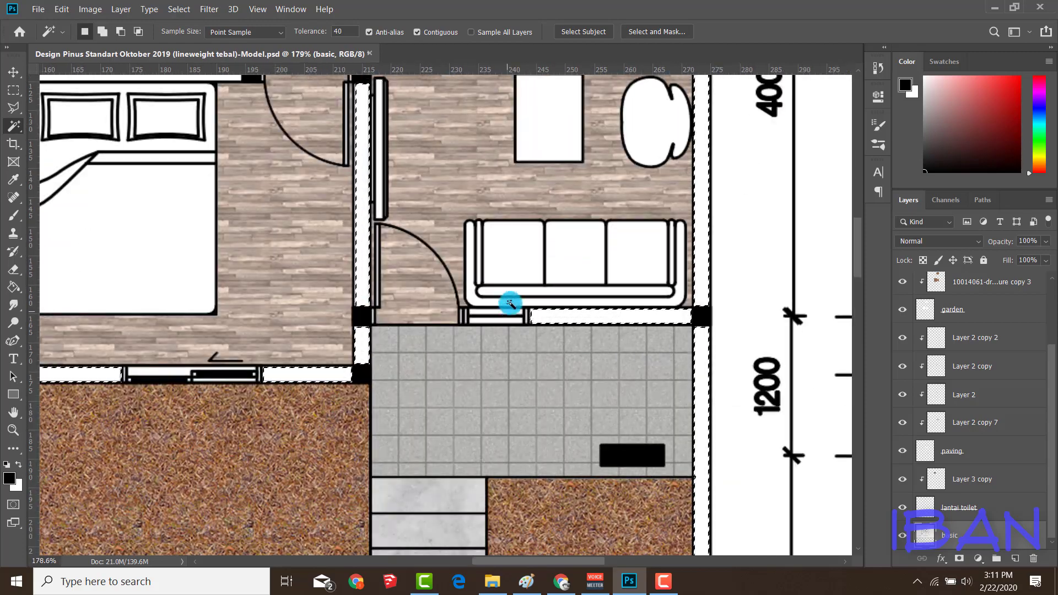
scroll(529, 337, "down", 2)
scroll(600, 362, "up", 3)
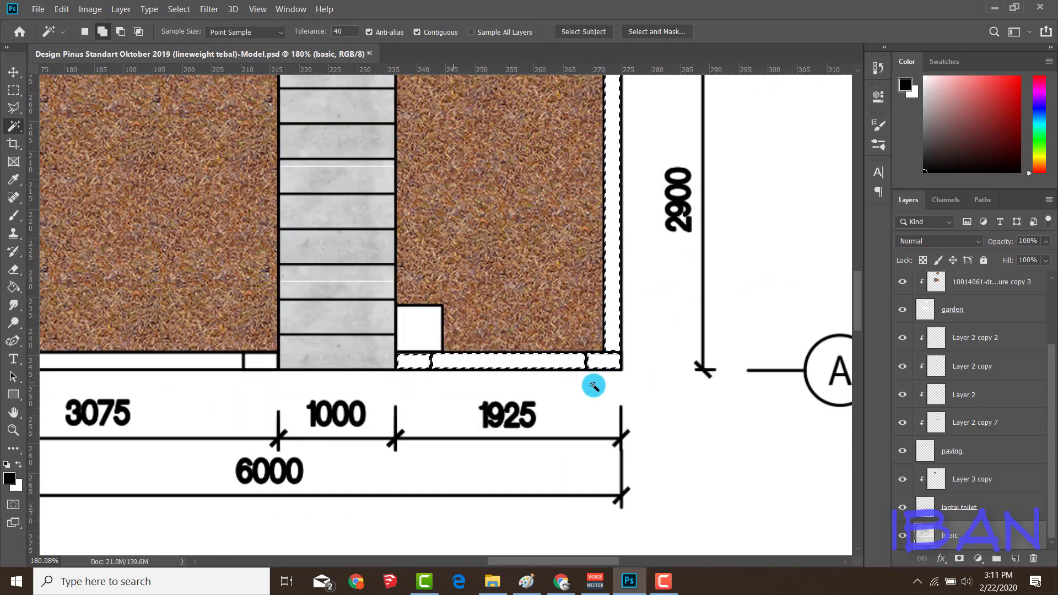
scroll(594, 386, "down", 1)
left_click(146, 371, "shift")
scroll(484, 378, "down", 2)
scroll(537, 148, "down", 2)
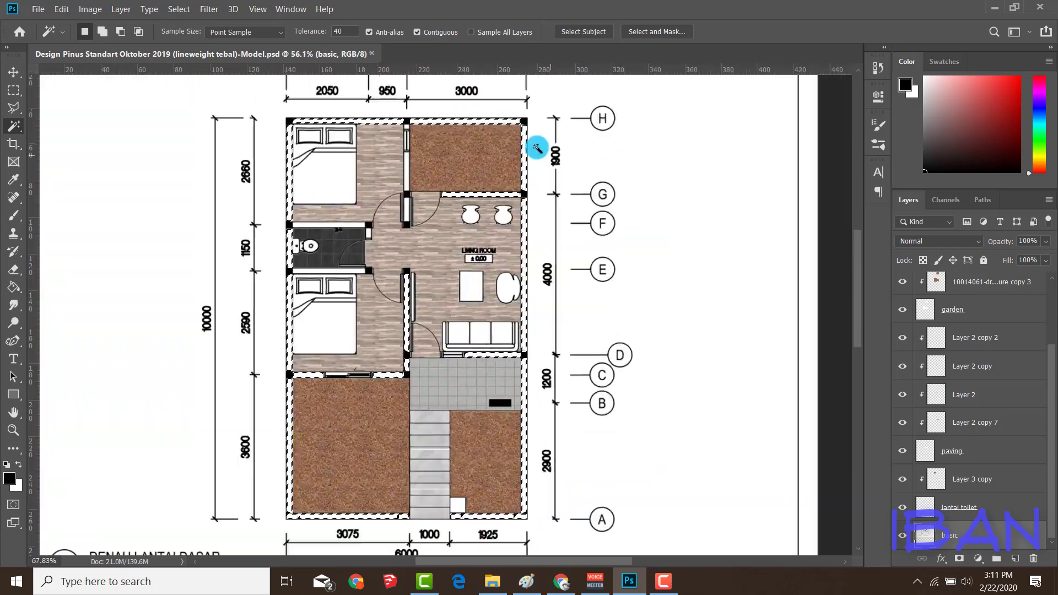
scroll(425, 159, "up", 4)
scroll(358, 303, "down", 1)
scroll(331, 386, "down", 1)
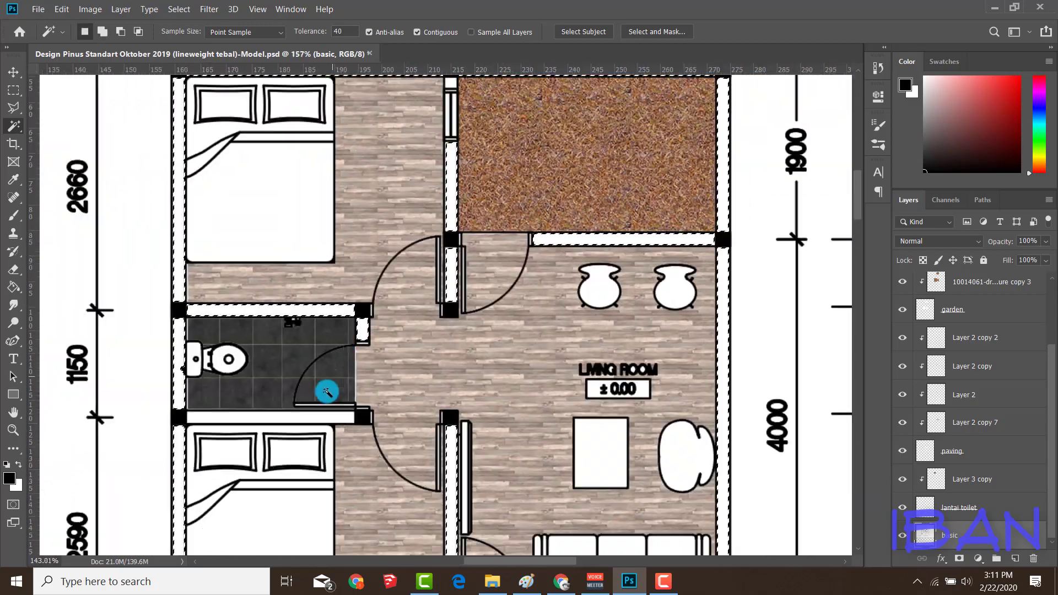
scroll(386, 308, "up", 2)
scroll(390, 273, "down", 2)
scroll(418, 220, "down", 3)
scroll(439, 173, "up", 4)
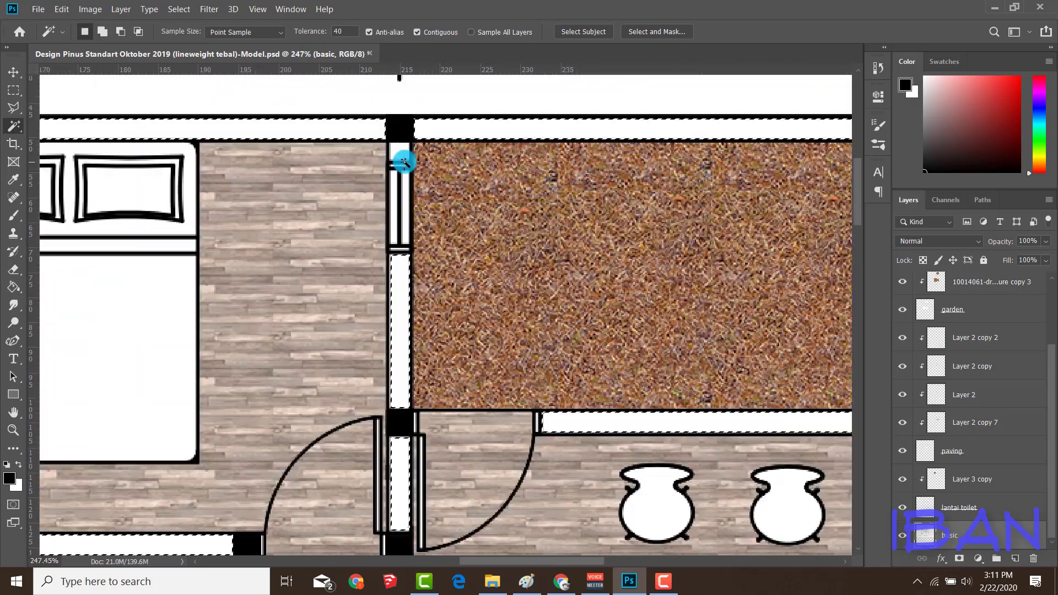
scroll(423, 189, "down", 2)
scroll(423, 189, "down", 3)
scroll(439, 300, "down", 1)
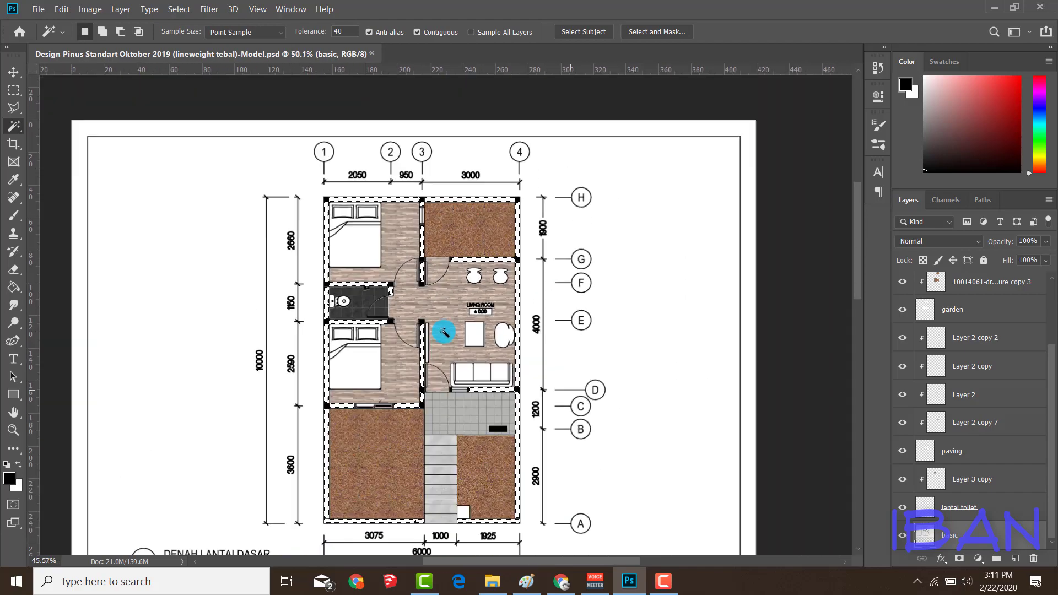
scroll(396, 426, "up", 1)
scroll(378, 390, "up", 1)
scroll(411, 309, "down", 2)
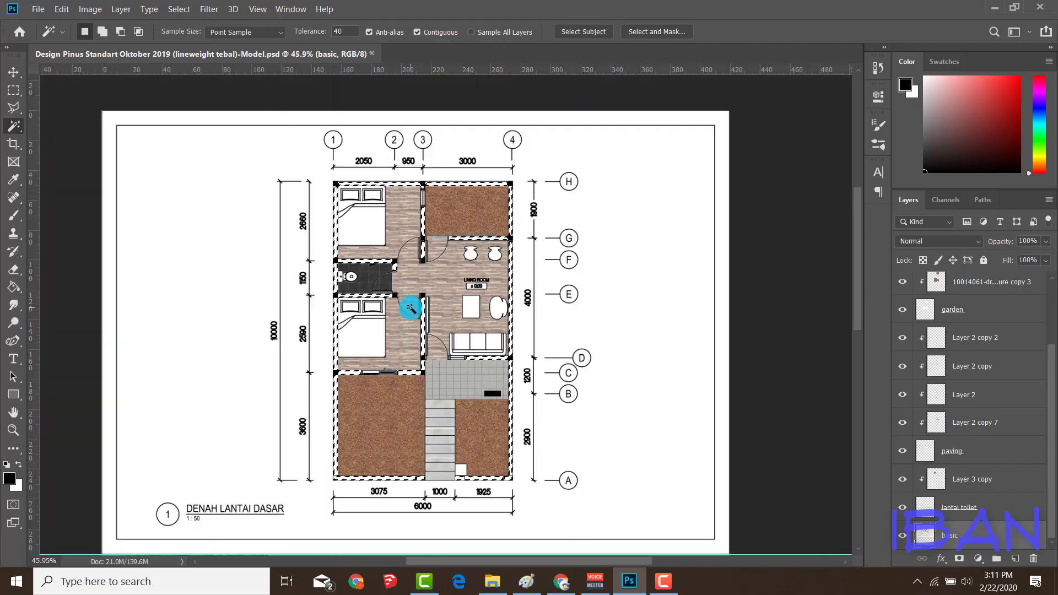
Step: Create a new dinding layer and ready the Paint Bucket for the wall fill
left_click(897, 536)
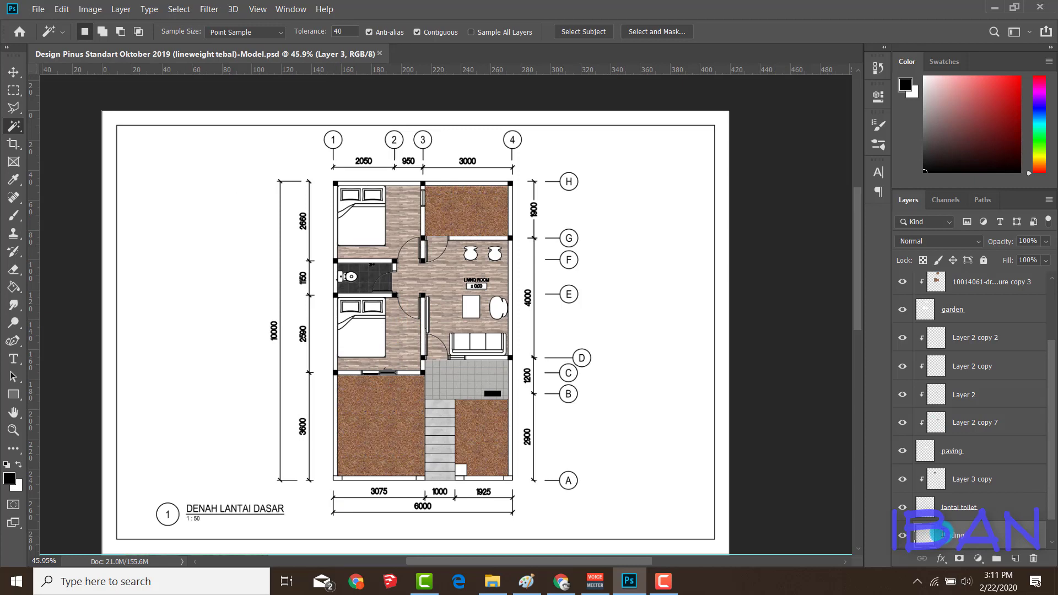
left_click(613, 455)
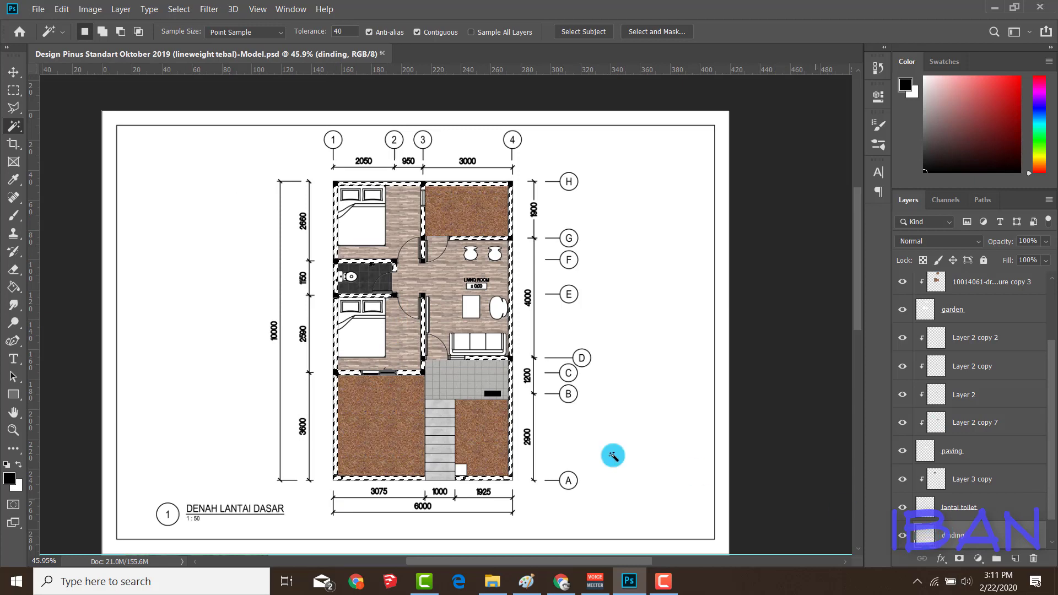
key("g")
scroll(468, 317, "down", 3)
scroll(484, 361, "up", 2)
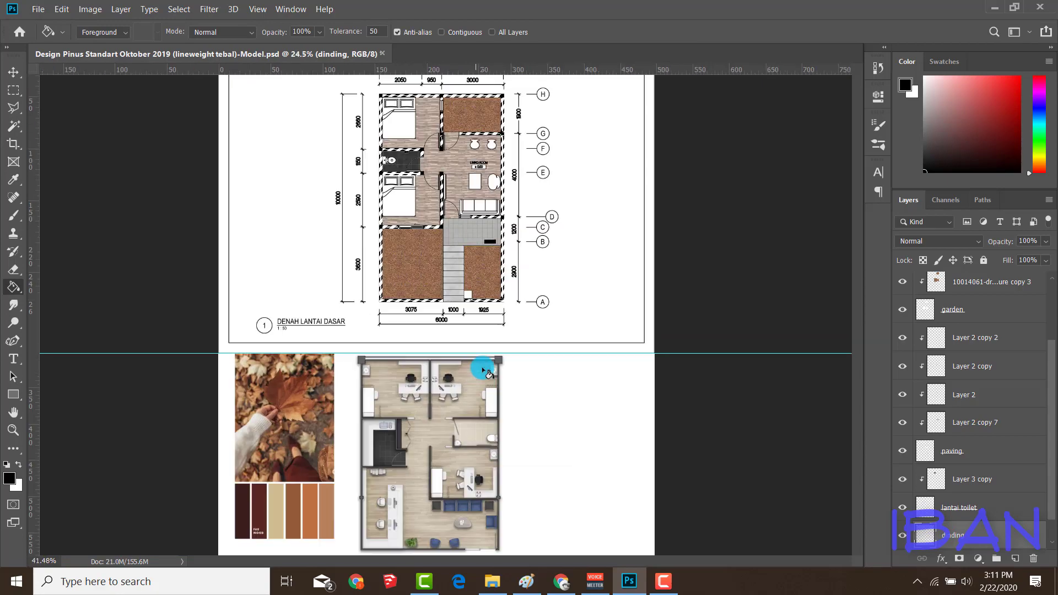
scroll(502, 358, "up", 4)
scroll(503, 358, "up", 3)
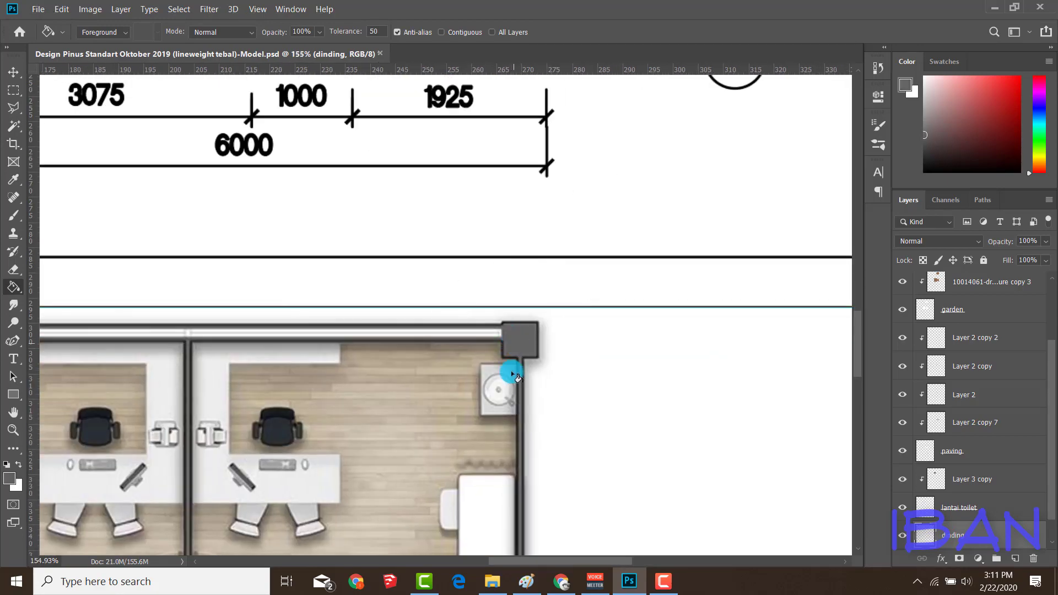
scroll(512, 364, "down", 7)
scroll(518, 344, "up", 5)
scroll(524, 323, "up", 1)
scroll(521, 322, "down", 3)
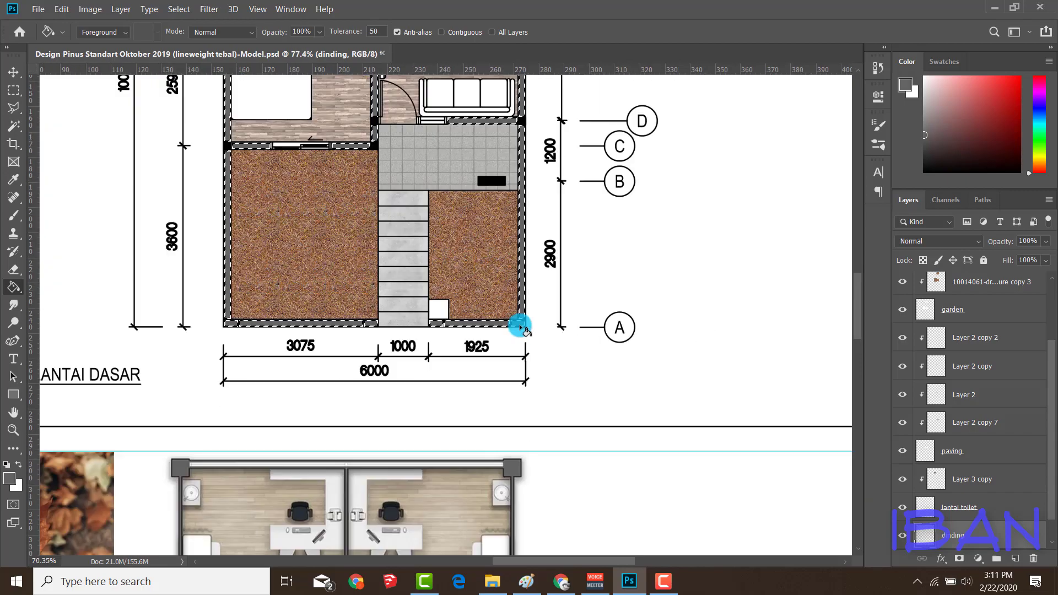
scroll(520, 327, "down", 3)
scroll(515, 444, "up", 3)
scroll(515, 361, "up", 2)
scroll(503, 250, "down", 2)
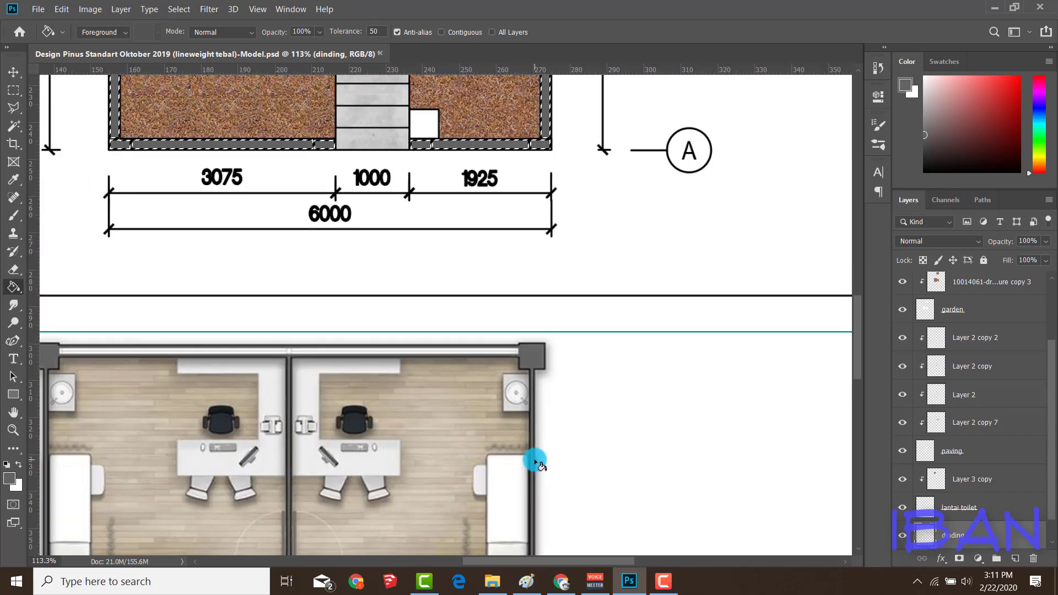
scroll(537, 358, "down", 3)
scroll(538, 281, "up", 3)
scroll(538, 314, "down", 3)
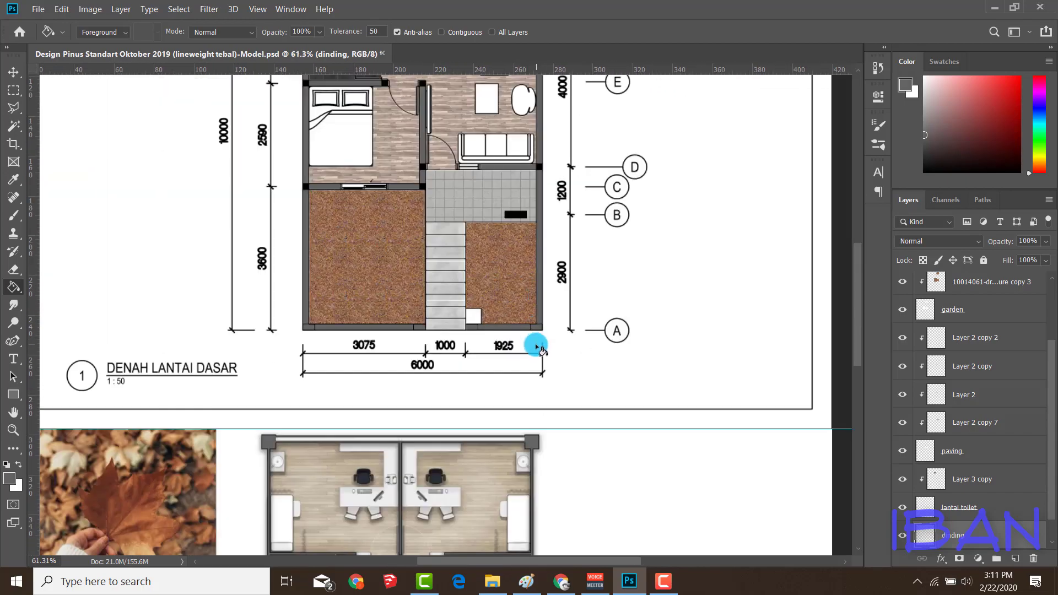
Step: Open Blending Options for the dinding wall layer and enable a black Stroke
left_click(946, 560)
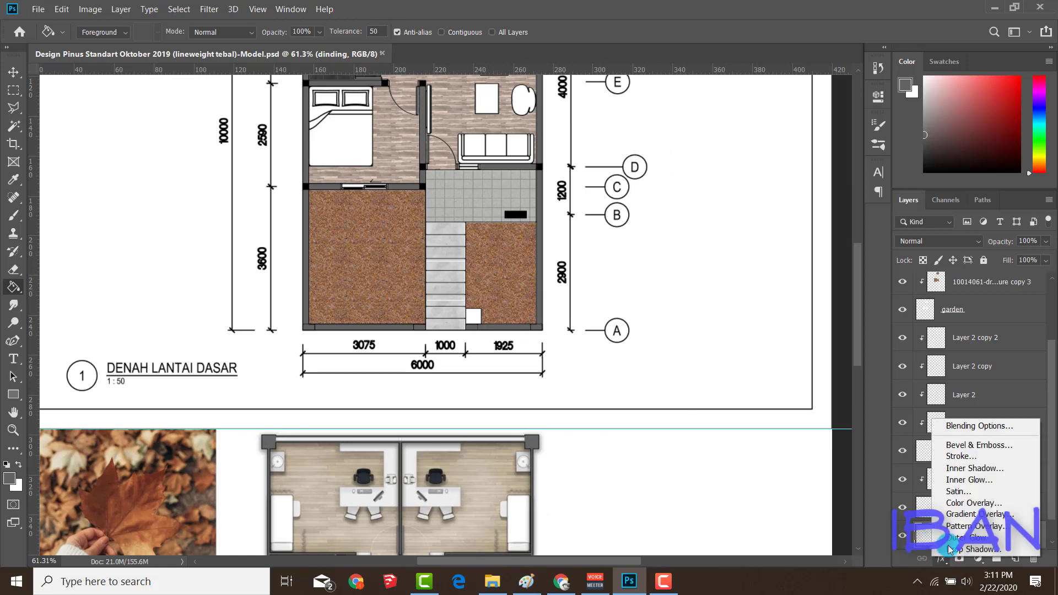
left_click(963, 427)
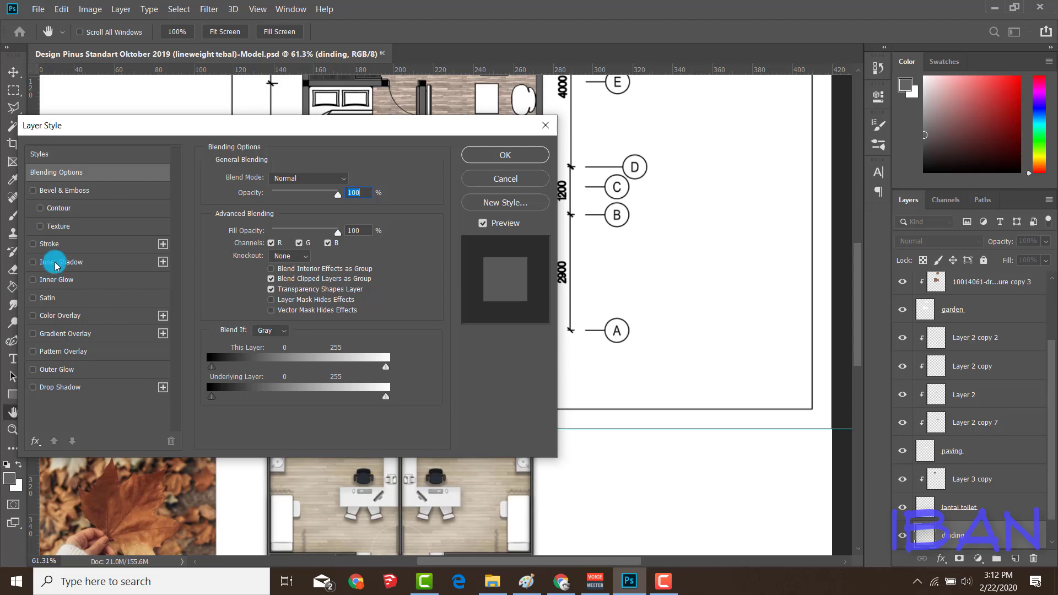
left_click_drag(163, 135, 523, 141)
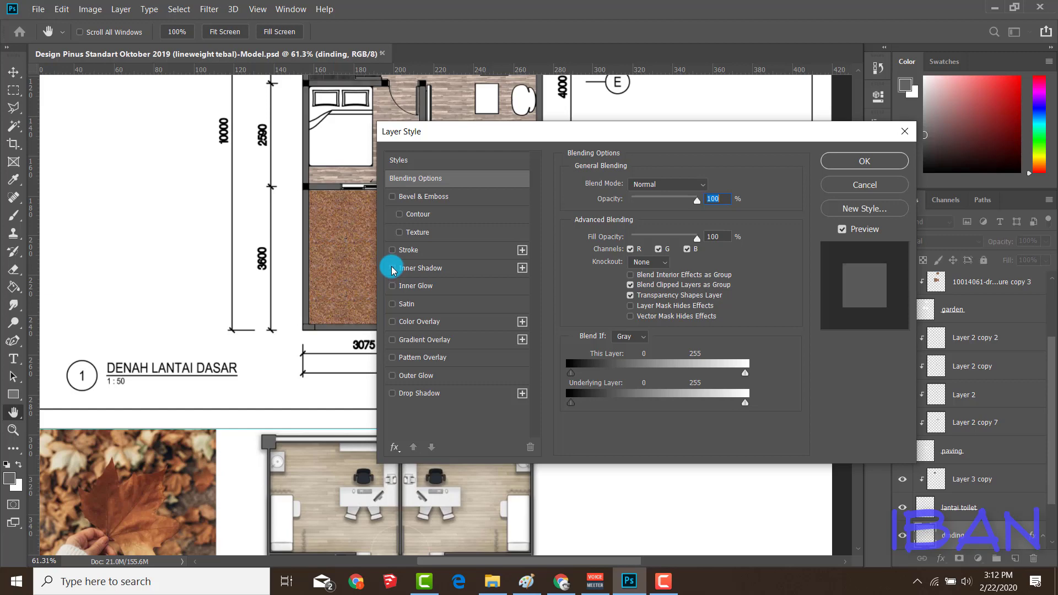
left_click(392, 250)
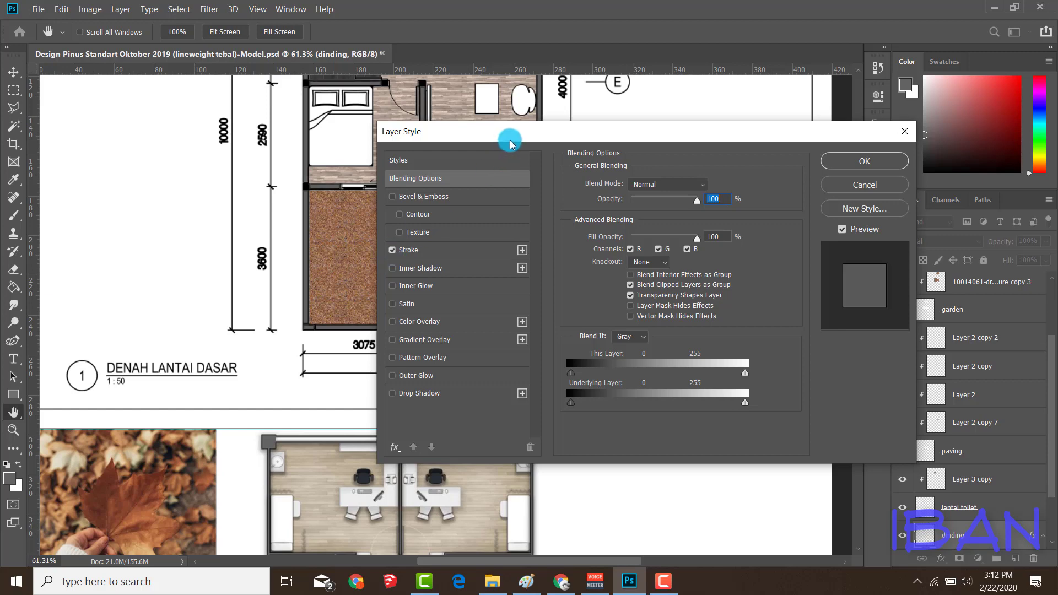
left_click_drag(510, 143, 655, 170)
left_click(568, 277)
scroll(203, 343, "down", 5)
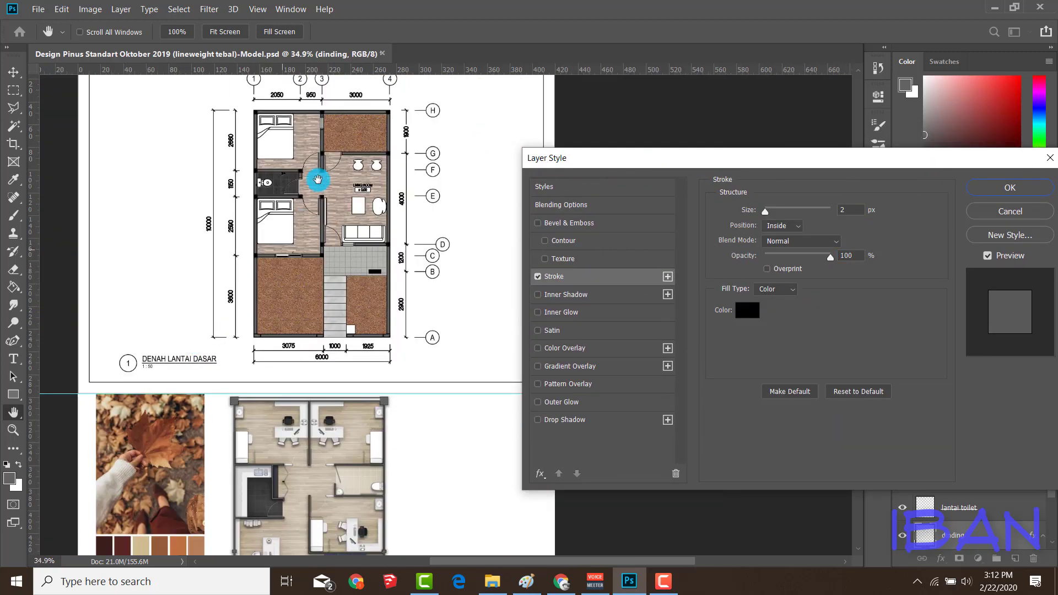
scroll(318, 180, "up", 2)
scroll(317, 166, "up", 4)
scroll(423, 161, "down", 5)
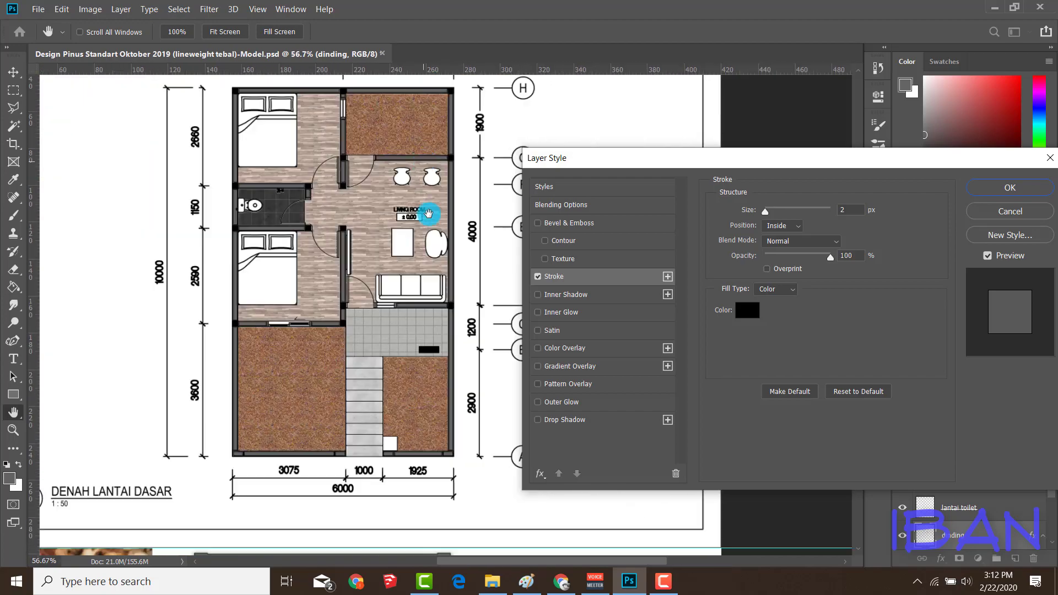
scroll(432, 331, "down", 1)
scroll(461, 373, "up", 3)
scroll(432, 382, "up", 3)
scroll(432, 383, "up", 1)
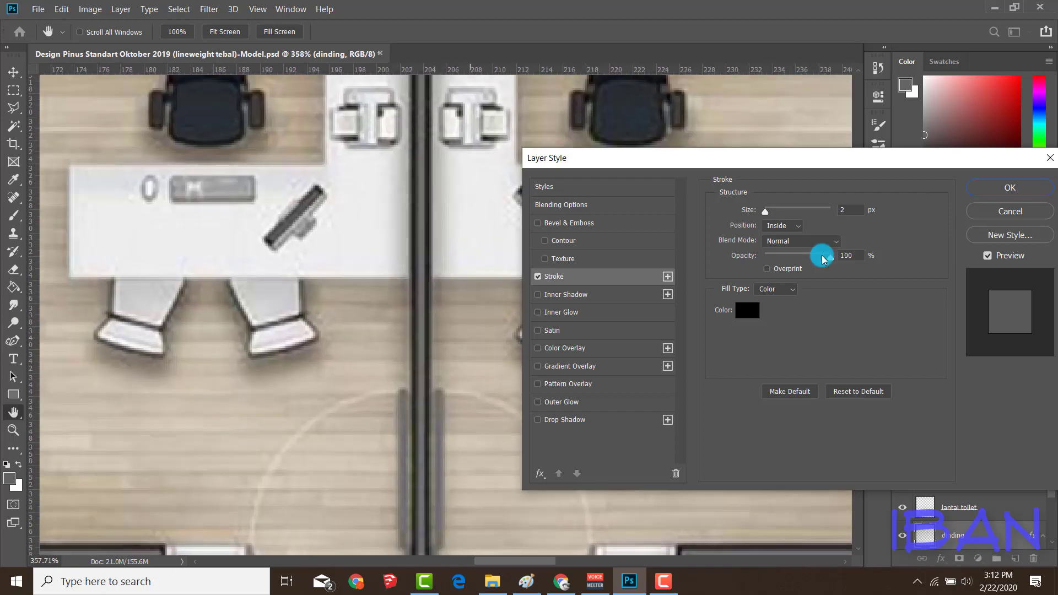
scroll(470, 429, "down", 4)
scroll(510, 262, "down", 2)
scroll(453, 201, "up", 1)
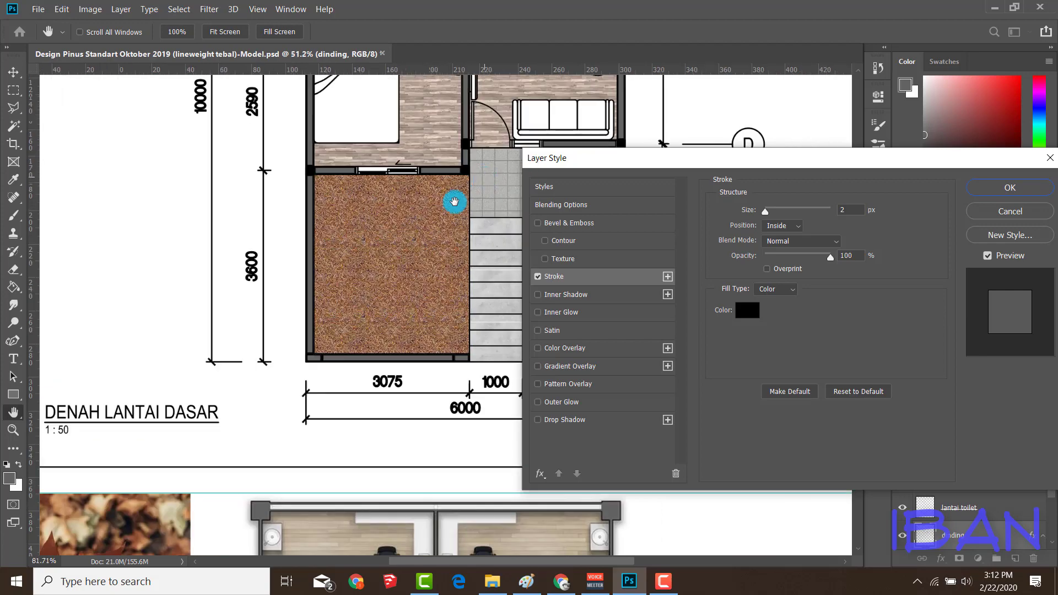
scroll(454, 201, "down", 1)
scroll(432, 177, "up", 2)
scroll(425, 279, "down", 1)
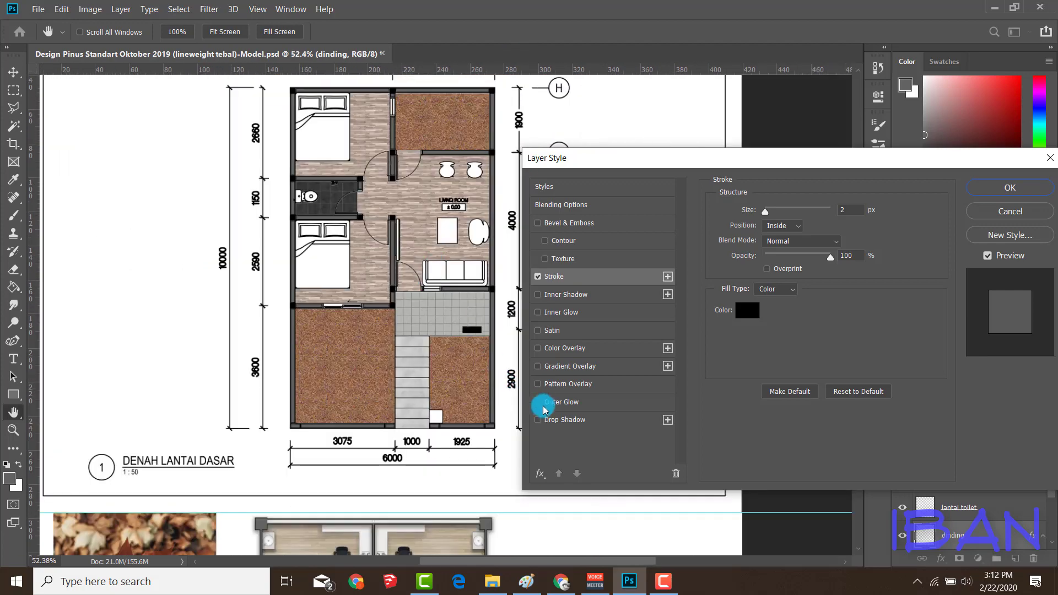
Step: Add a Drop Shadow to the walls, increase the stroke size, and apply the styles
left_click(538, 420)
scroll(399, 382, "down", 2)
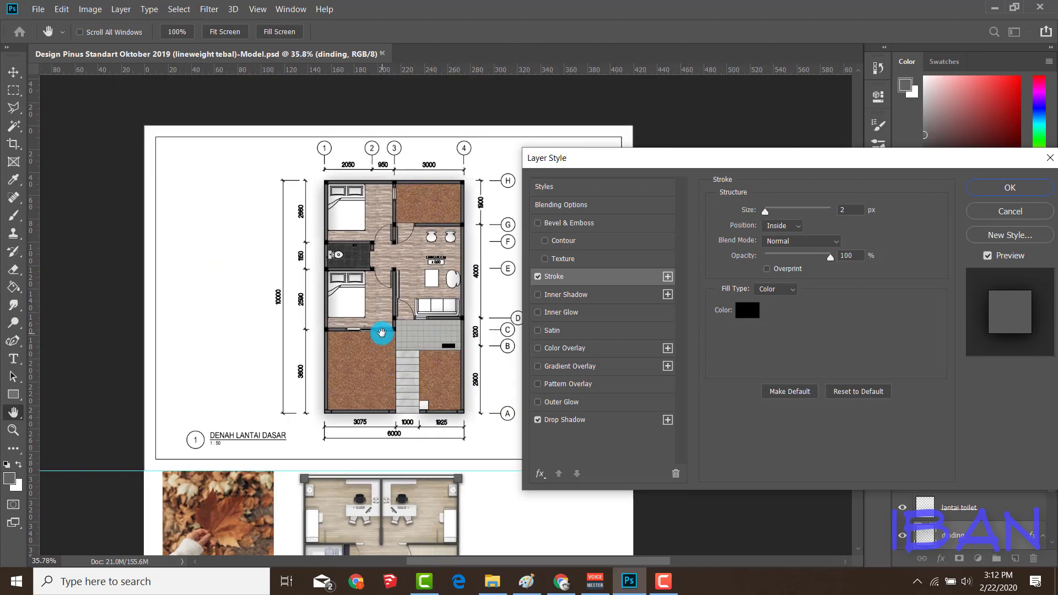
scroll(378, 331, "up", 1)
left_click_drag(632, 155, 650, 143)
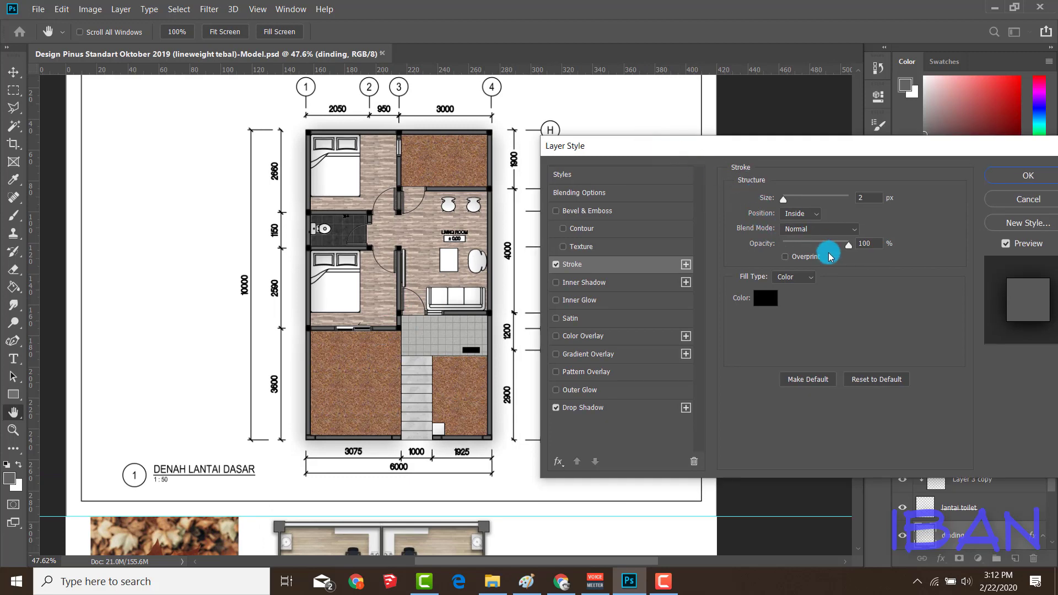
left_click(606, 412)
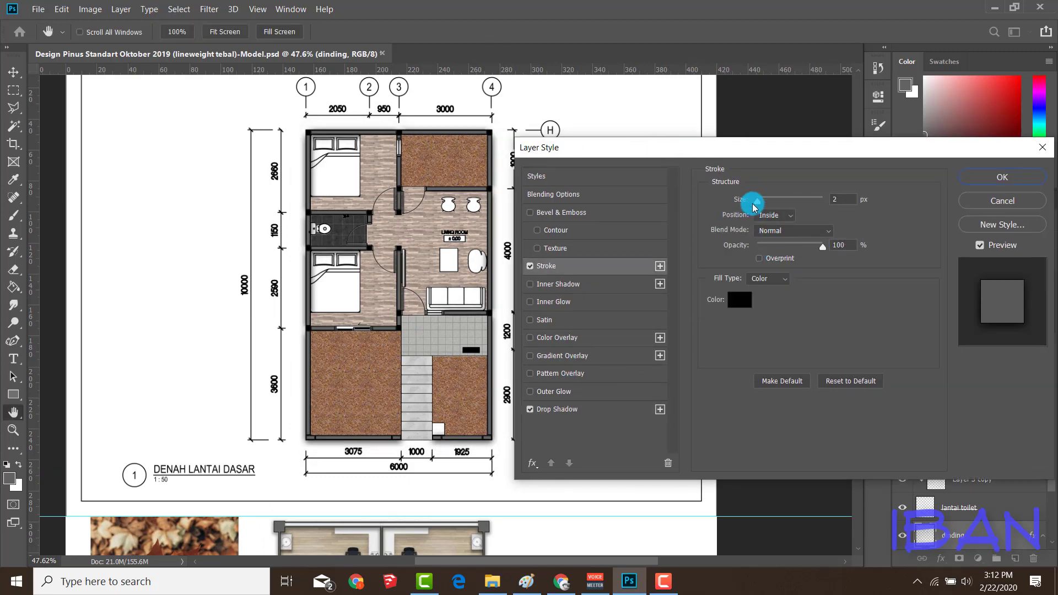
left_click_drag(757, 204, 759, 205)
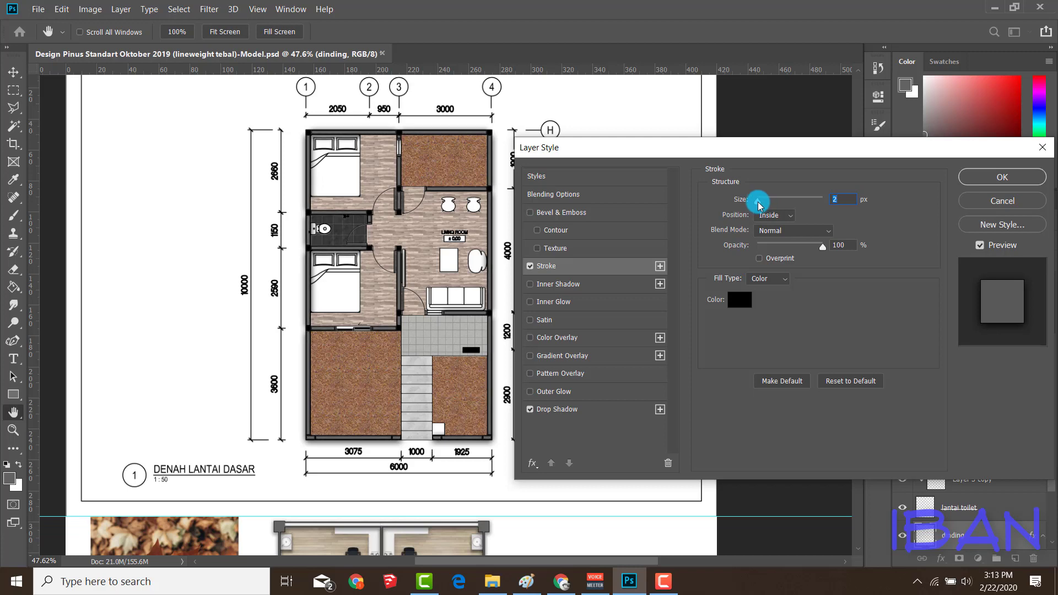
left_click(1002, 179)
scroll(491, 303, "down", 2)
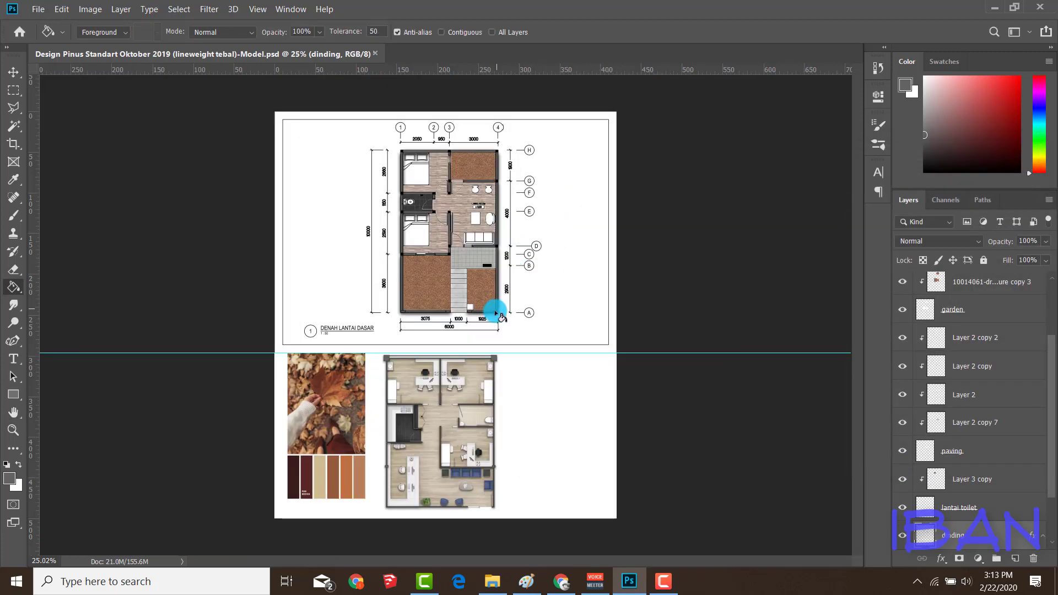
scroll(493, 307, "up", 2)
scroll(424, 447, "down", 3)
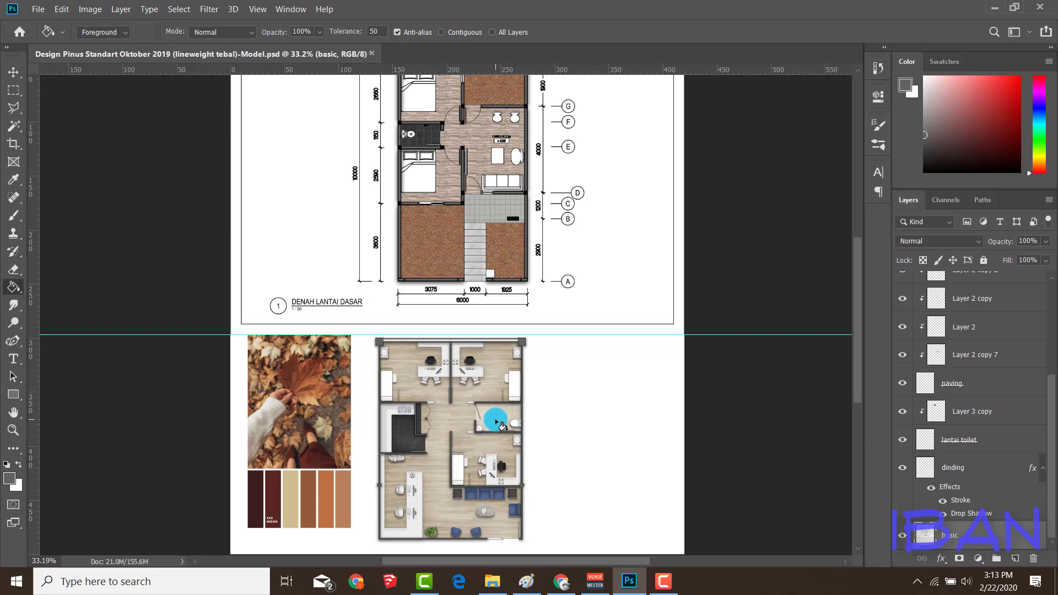
scroll(484, 508, "up", 6)
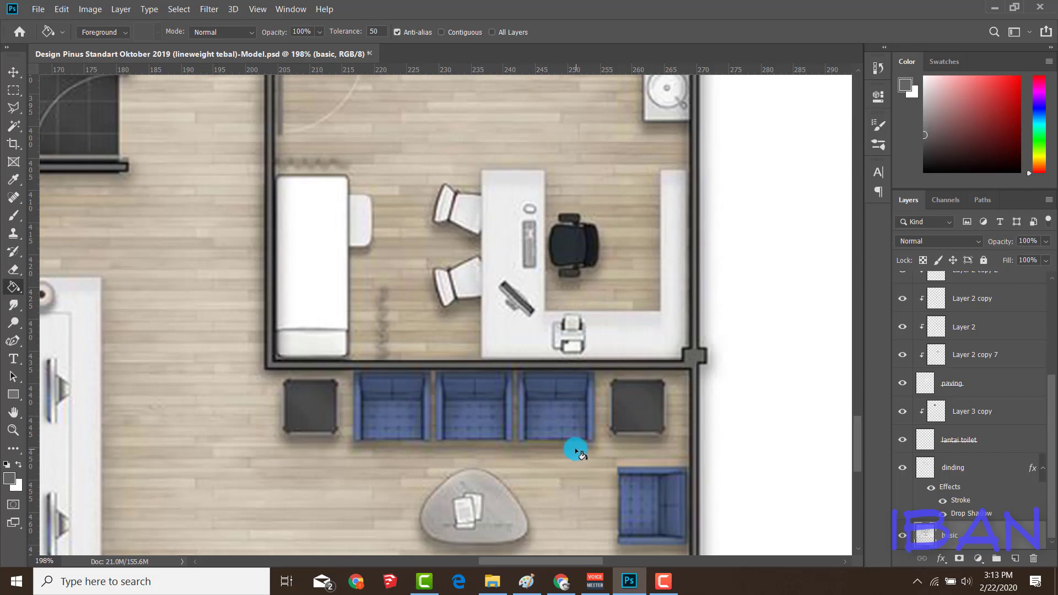
scroll(576, 451, "down", 2)
scroll(574, 444, "down", 2)
scroll(575, 444, "down", 2)
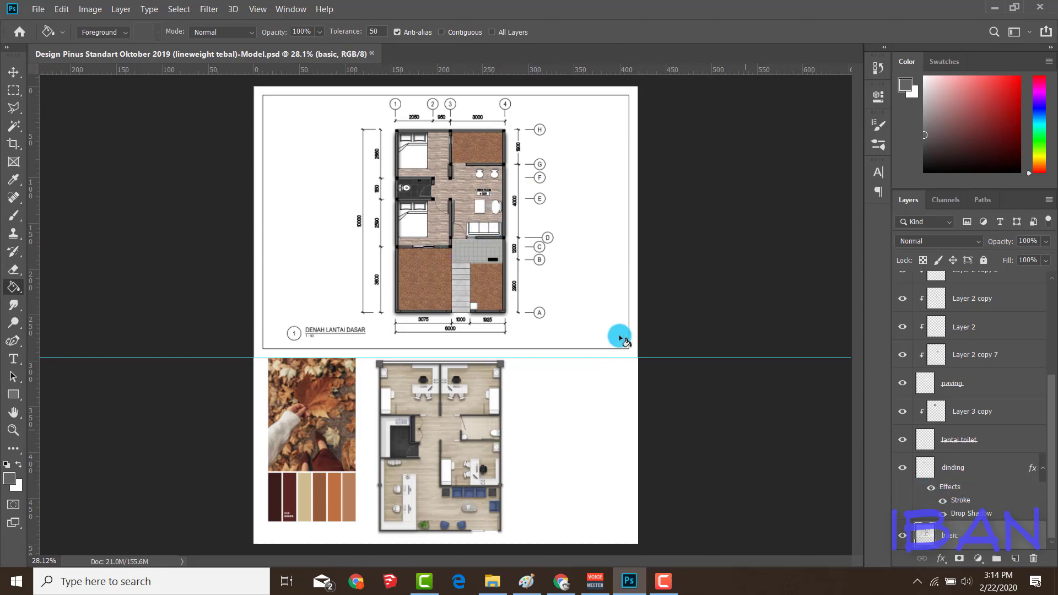
scroll(448, 166, "up", 3)
key("w")
scroll(524, 193, "up", 3)
scroll(534, 196, "down", 3)
scroll(534, 196, "down", 2)
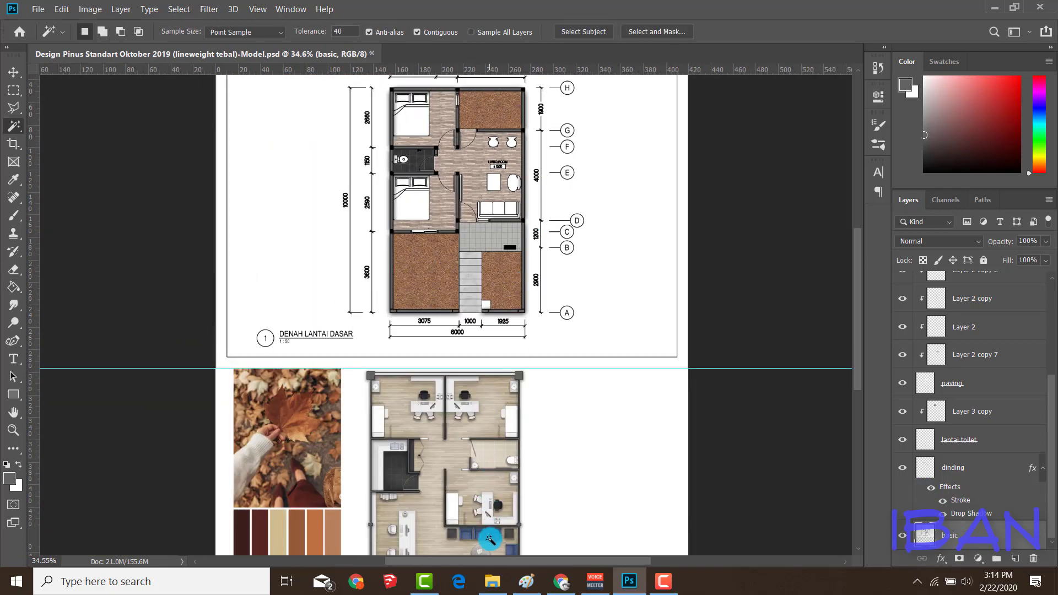
scroll(490, 540, "up", 2)
scroll(503, 512, "up", 2)
scroll(503, 201, "down", 3)
scroll(563, 507, "up", 2)
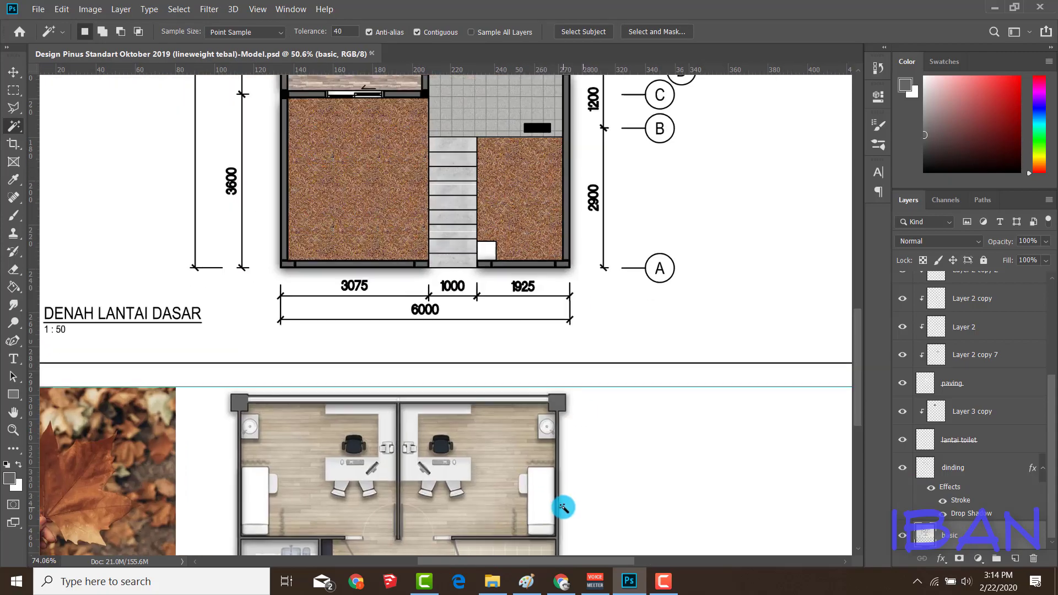
scroll(563, 507, "down", 2)
scroll(566, 208, "up", 2)
scroll(556, 174, "up", 1)
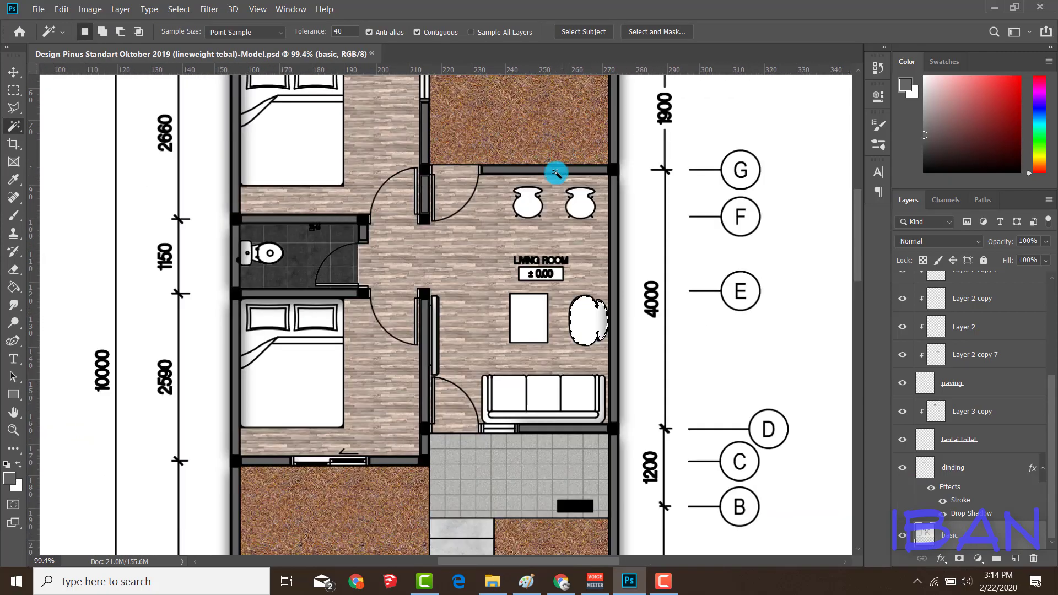
scroll(563, 364, "down", 2)
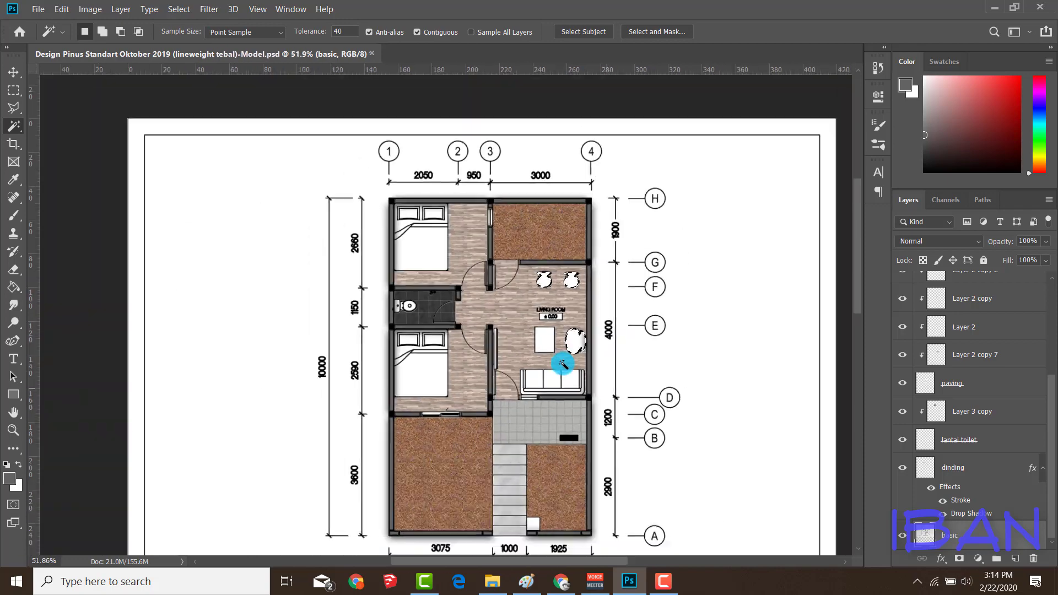
scroll(563, 364, "down", 1)
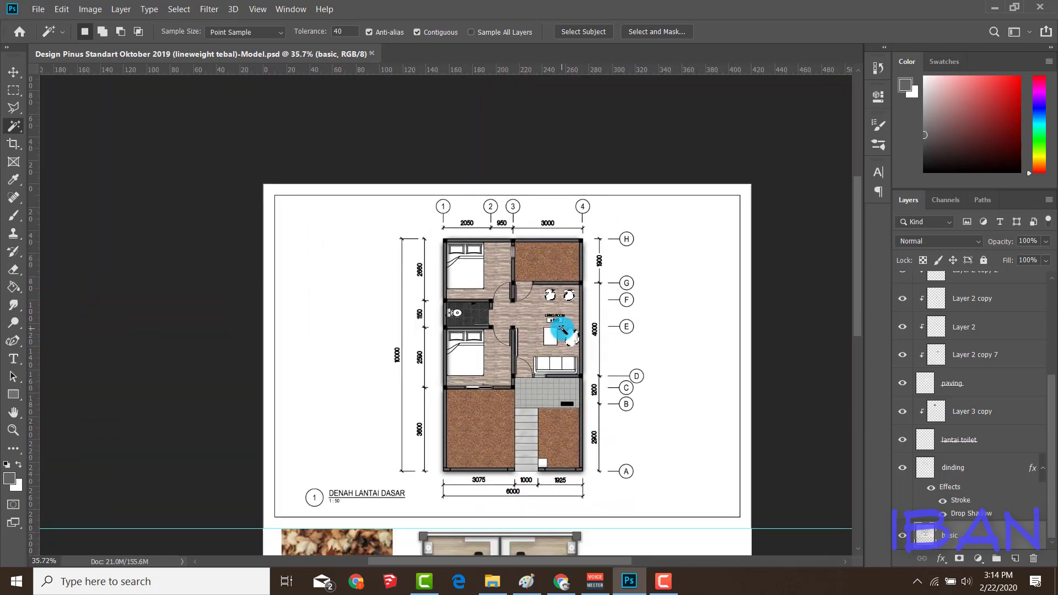
Step: Make bangku biru the active layer and switch to the Paint Bucket for the blue chairs
left_click(957, 536)
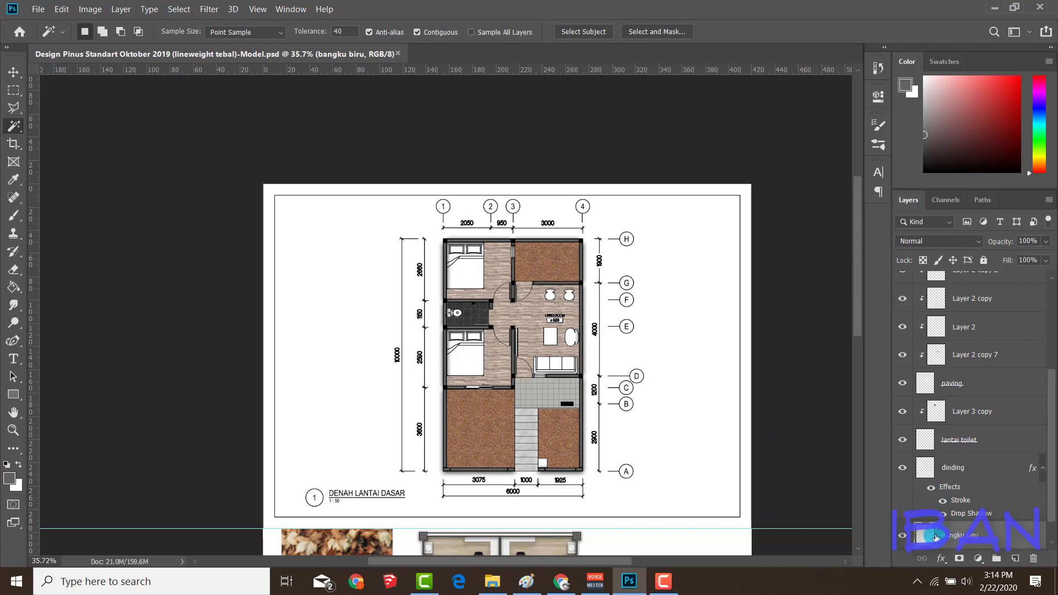
scroll(590, 366, "down", 1)
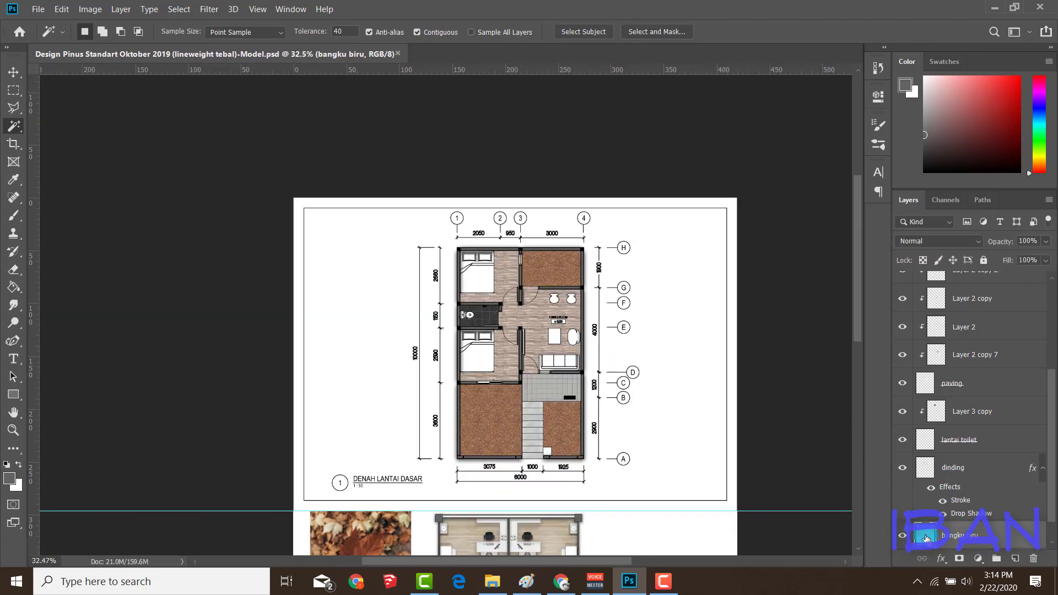
key("g")
scroll(572, 508, "down", 3)
scroll(501, 508, "up", 3)
scroll(515, 460, "up", 3)
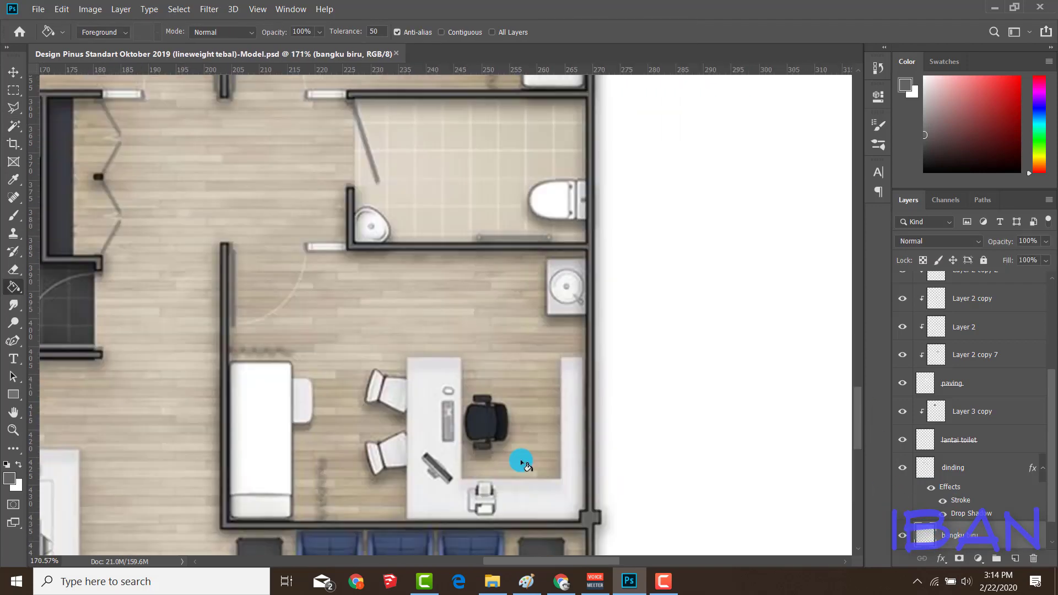
scroll(554, 436, "up", 2)
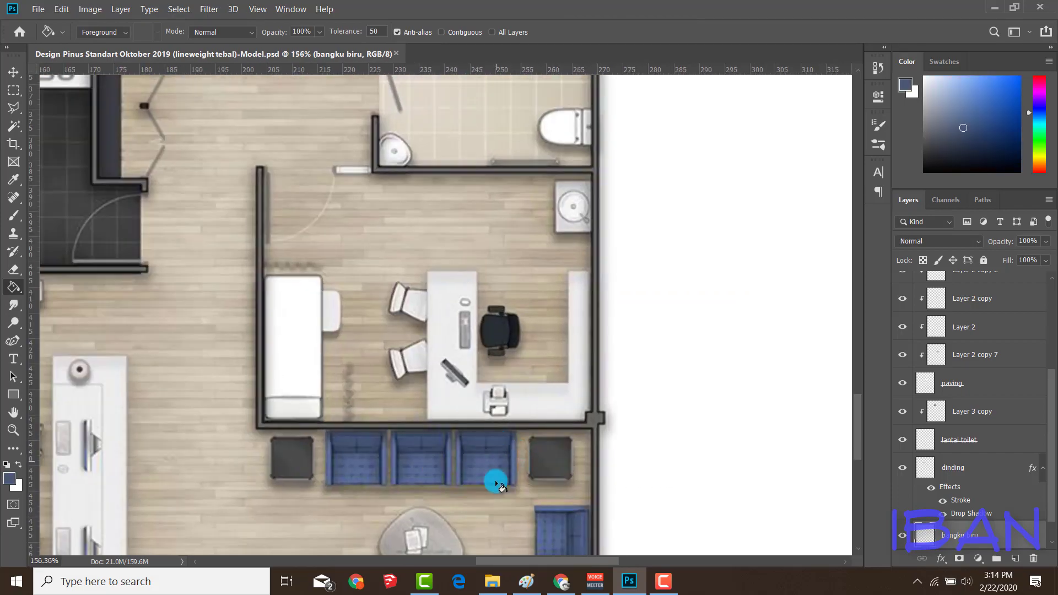
scroll(496, 482, "down", 5)
scroll(525, 95, "up", 3)
scroll(484, 99, "up", 1)
scroll(493, 253, "down", 2)
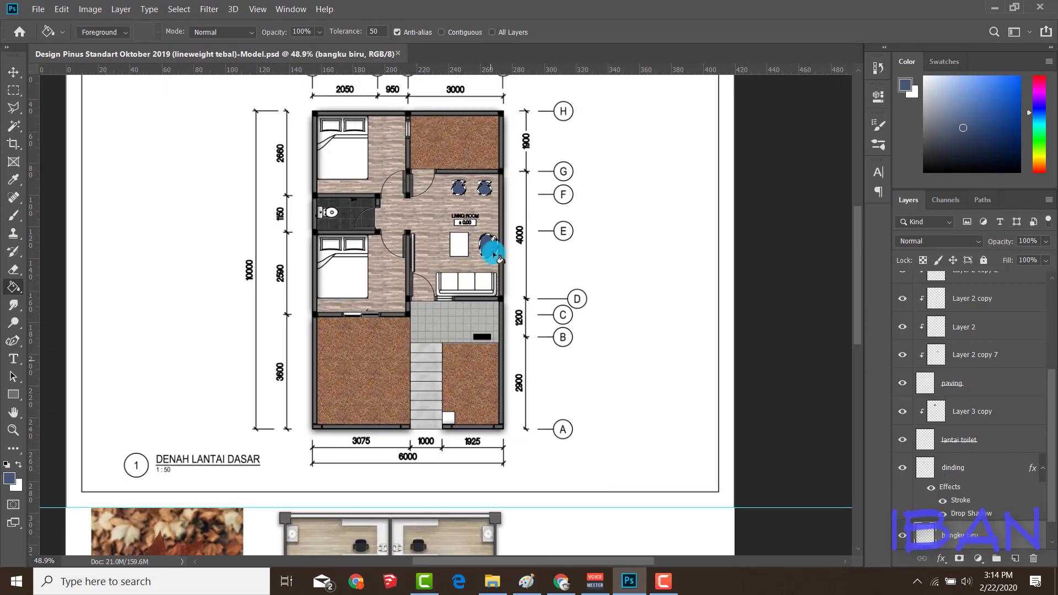
scroll(493, 254, "up", 2)
scroll(484, 163, "up", 2)
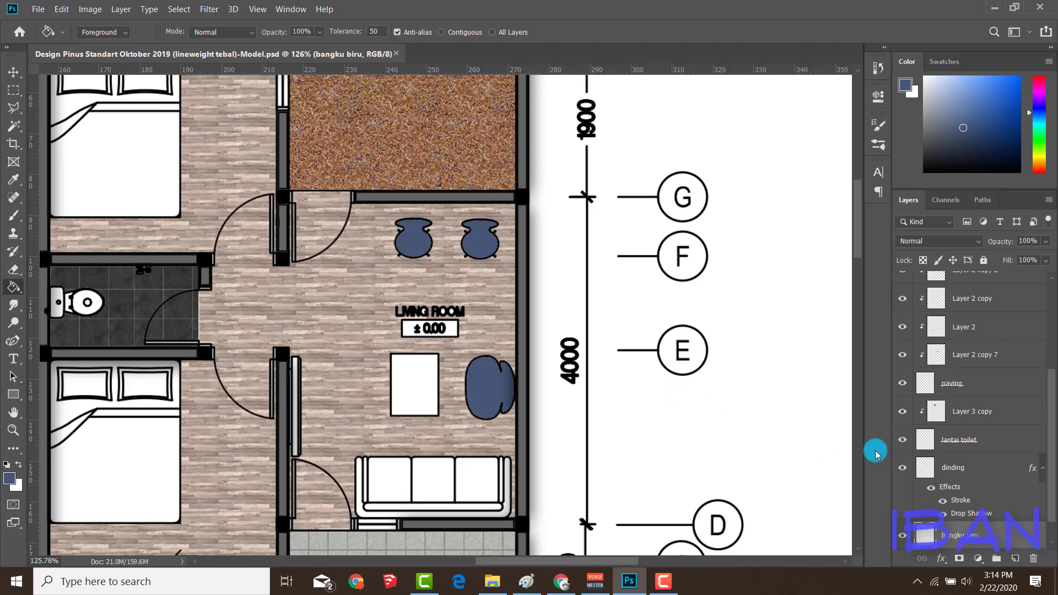
Step: Try a drop shadow on the bangku biru layer, then cancel those settings
left_click(949, 559)
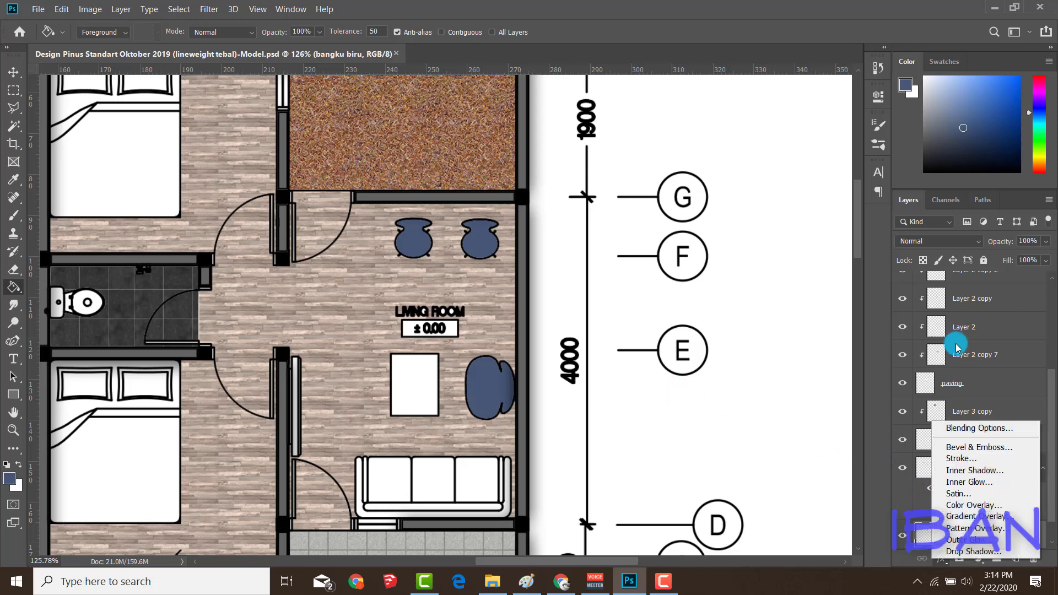
left_click(973, 429)
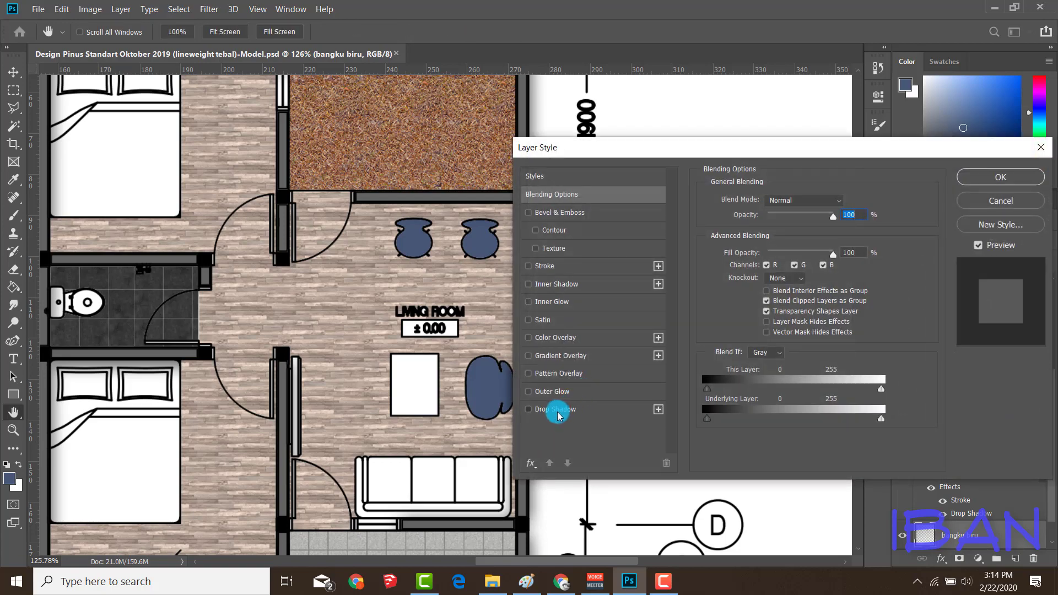
left_click(557, 410)
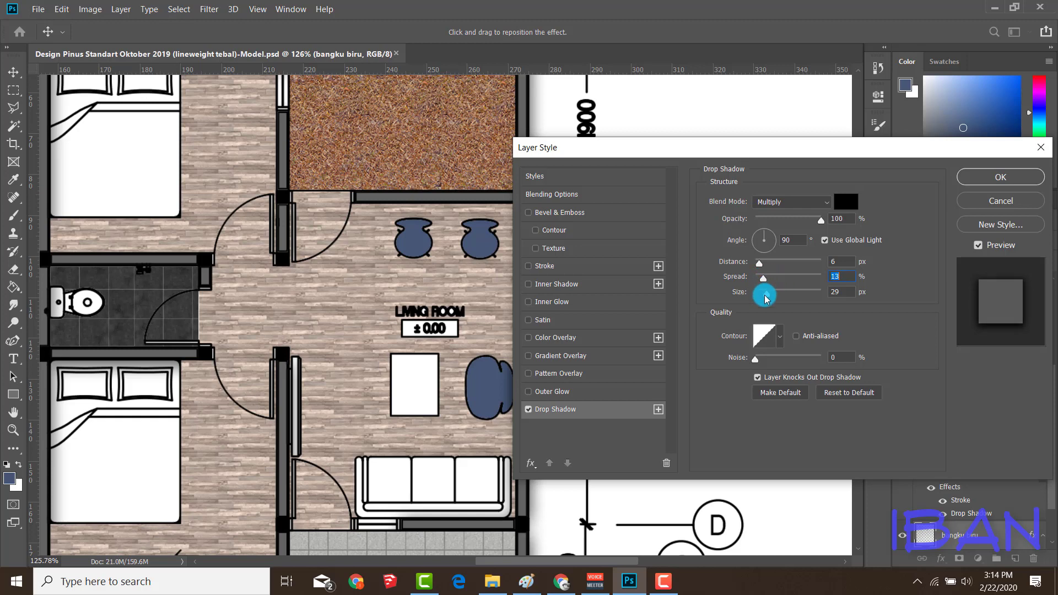
mouse_move(765, 298)
left_mouse_down()
mouse_move(821, 297)
mouse_move(756, 298)
left_mouse_up()
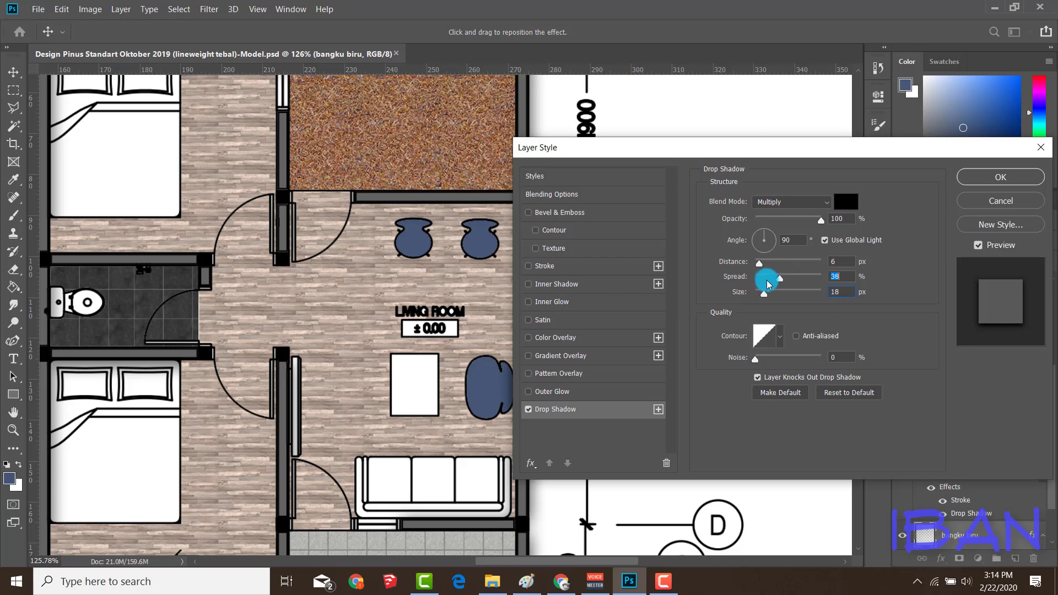
left_click(973, 203)
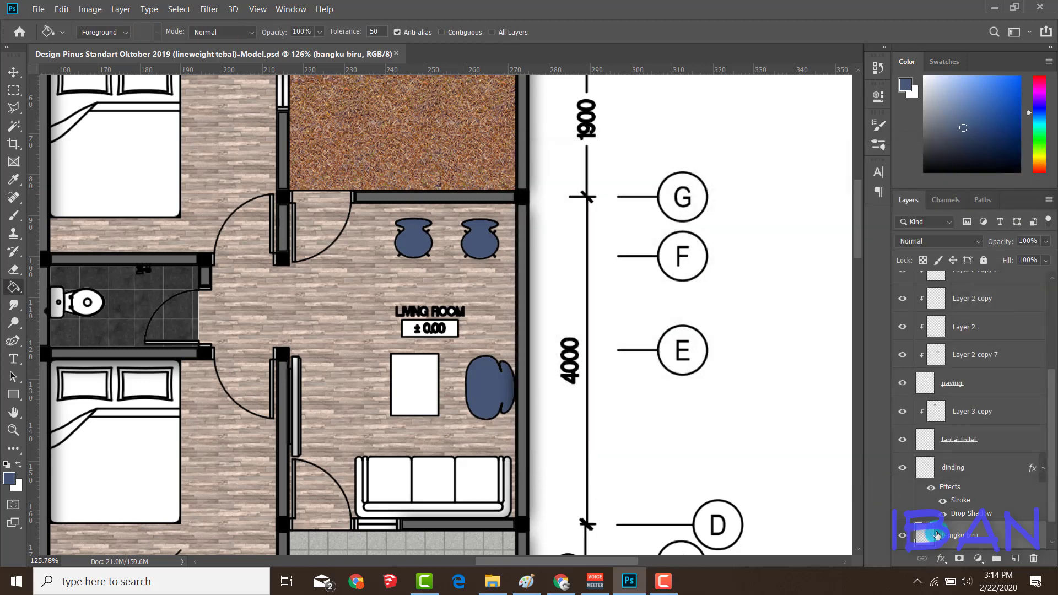
scroll(958, 496, "down", 1)
Step: Move bangku biru just below Layer 1 and give the blue chairs an angled drop shadow
left_click_drag(959, 539, 974, 208)
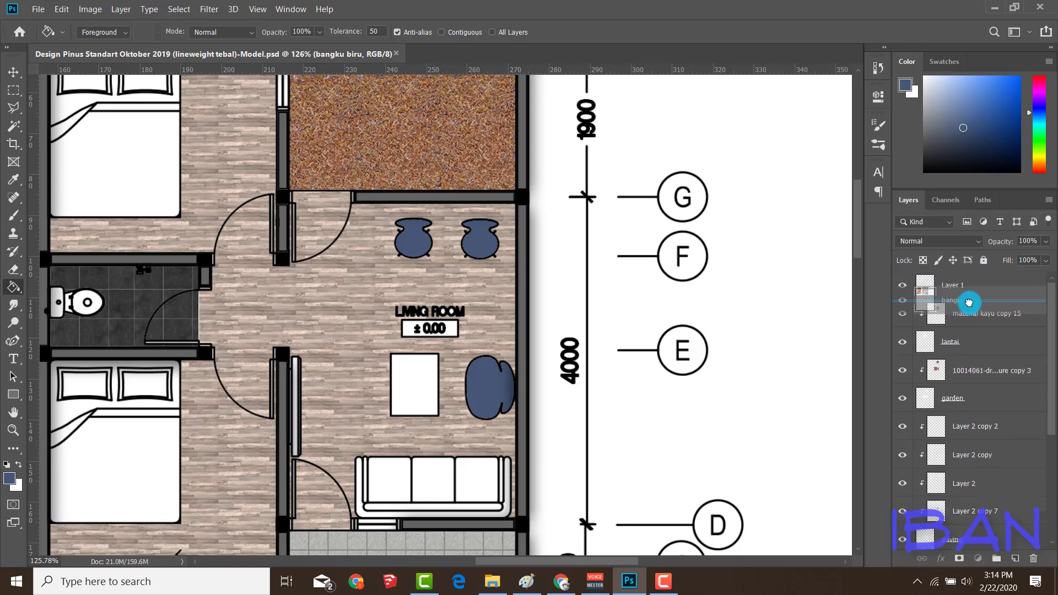
left_click_drag(969, 267, 973, 309)
scroll(462, 366, "down", 1)
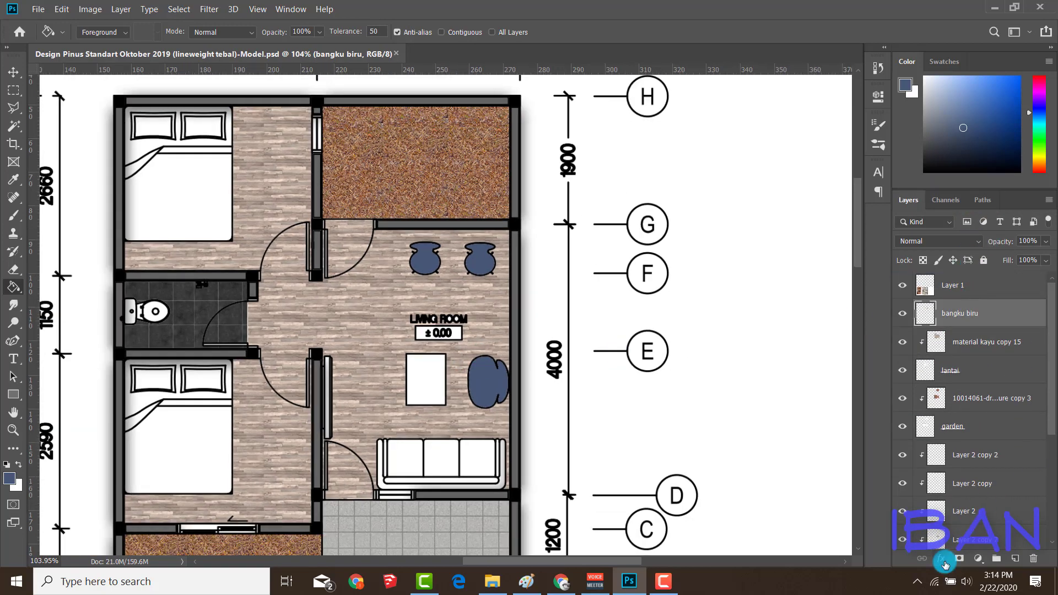
left_click(944, 563)
left_click(949, 429)
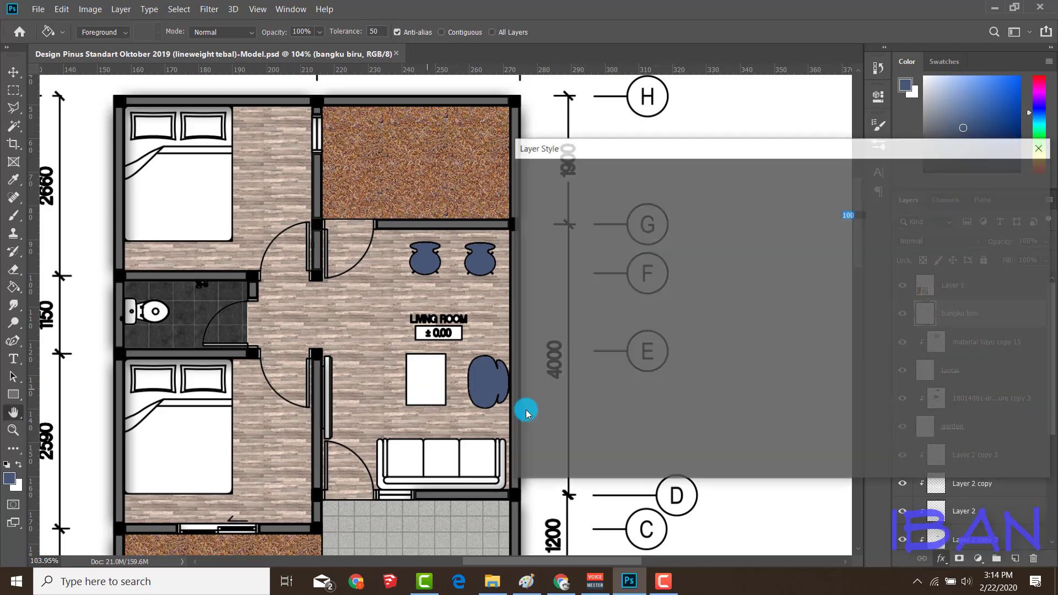
left_click(558, 409)
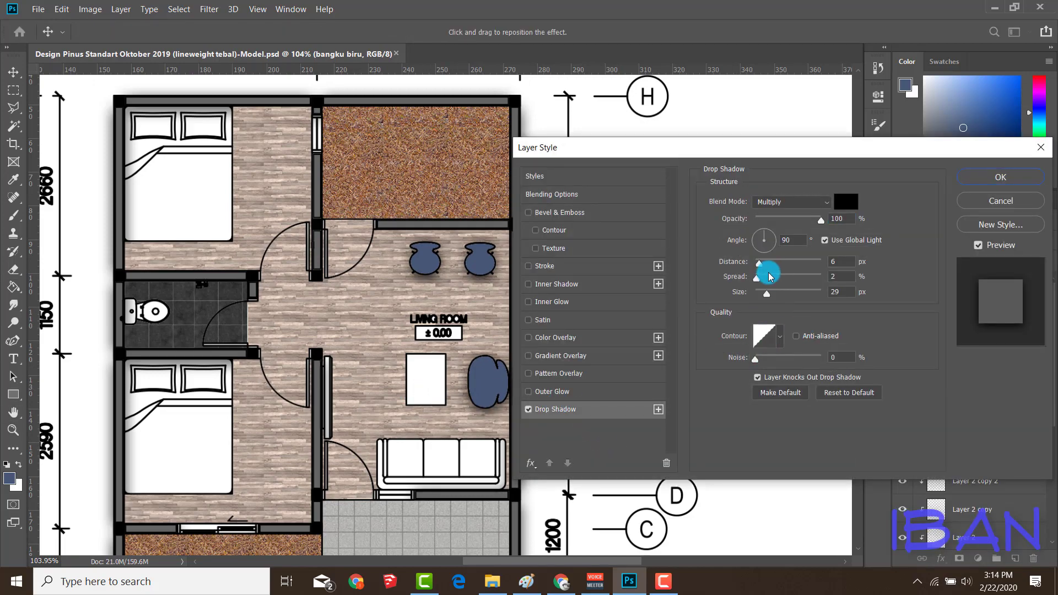
mouse_move(769, 238)
left_mouse_down()
mouse_move(775, 245)
mouse_move(767, 225)
mouse_move(757, 249)
left_mouse_up()
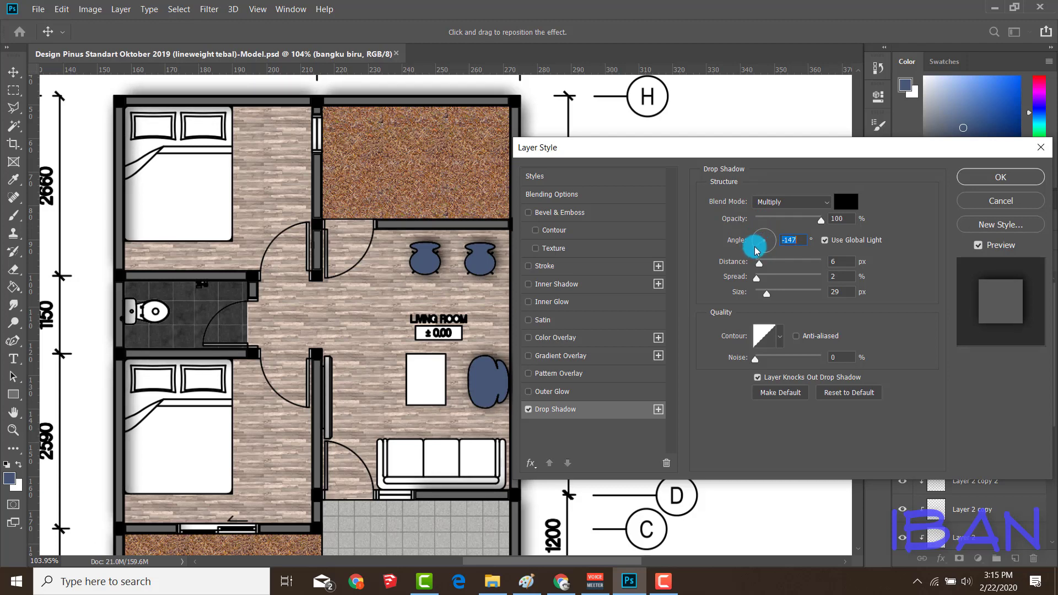
left_click(998, 179)
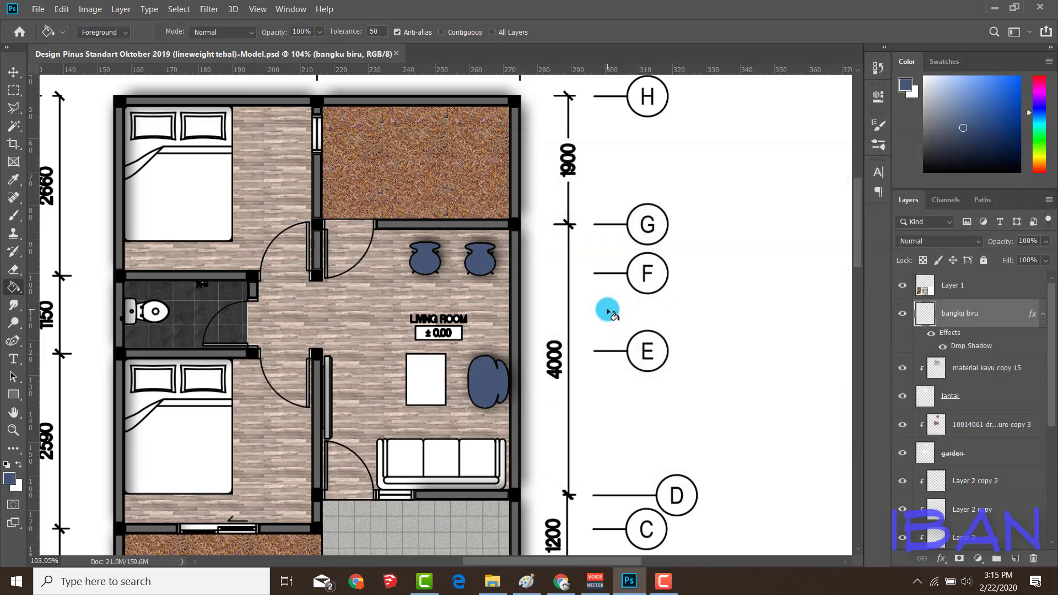
Step: Select a bed blanket with the Magic Wand and fill it tan
scroll(608, 312, "down", 2)
scroll(606, 308, "down", 2)
scroll(604, 317, "down", 2)
scroll(694, 404, "up", 1)
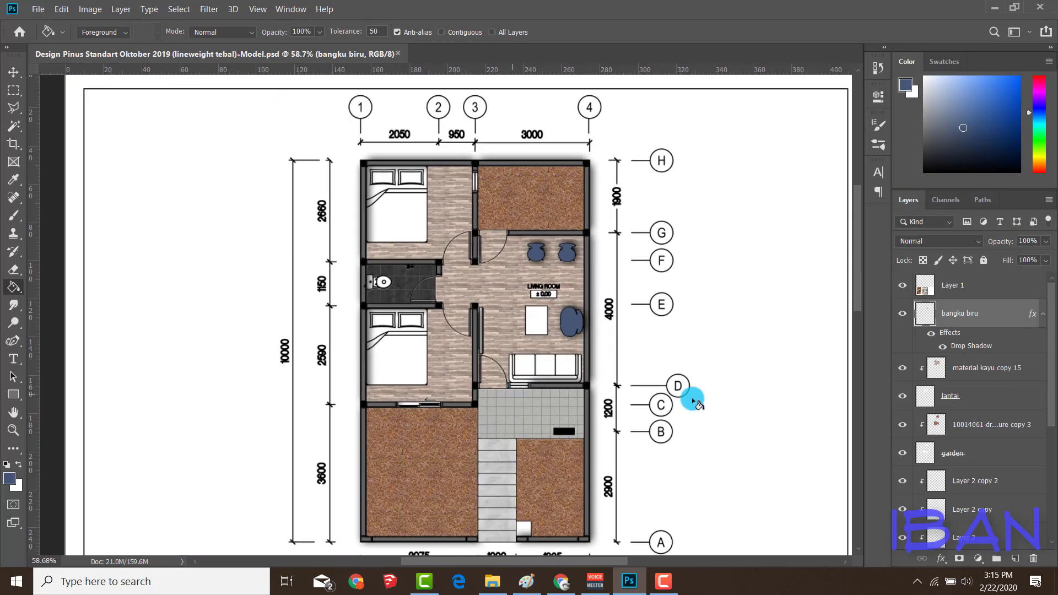
scroll(551, 356, "up", 2)
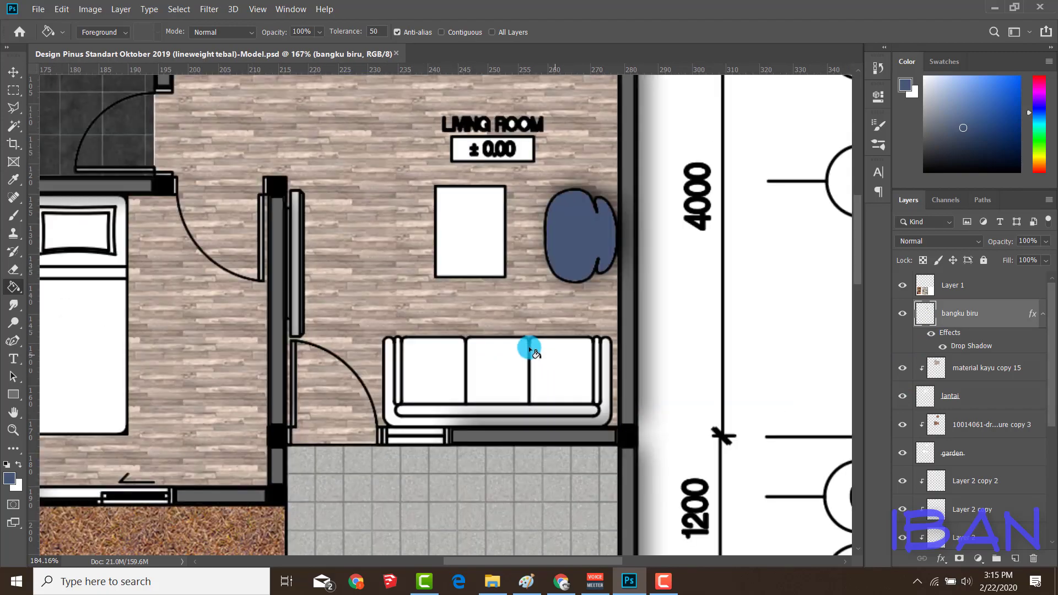
scroll(496, 413, "down", 5)
scroll(463, 447, "up", 2)
scroll(424, 435, "down", 1)
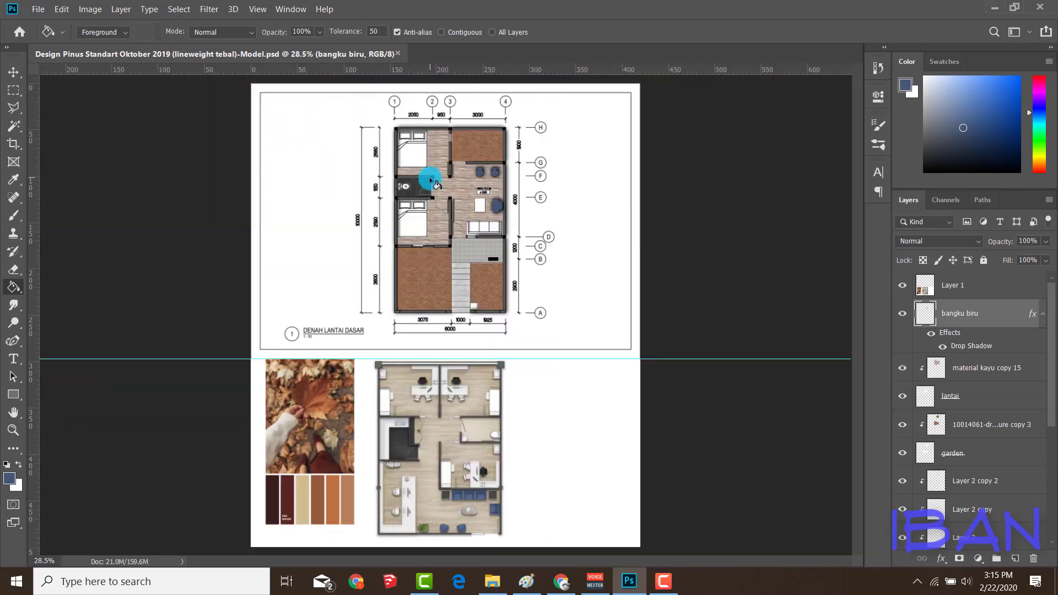
key("w")
scroll(408, 276, "up", 3)
left_click(406, 287, "ctrl")
scroll(381, 295, "up", 4)
left_click(455, 310)
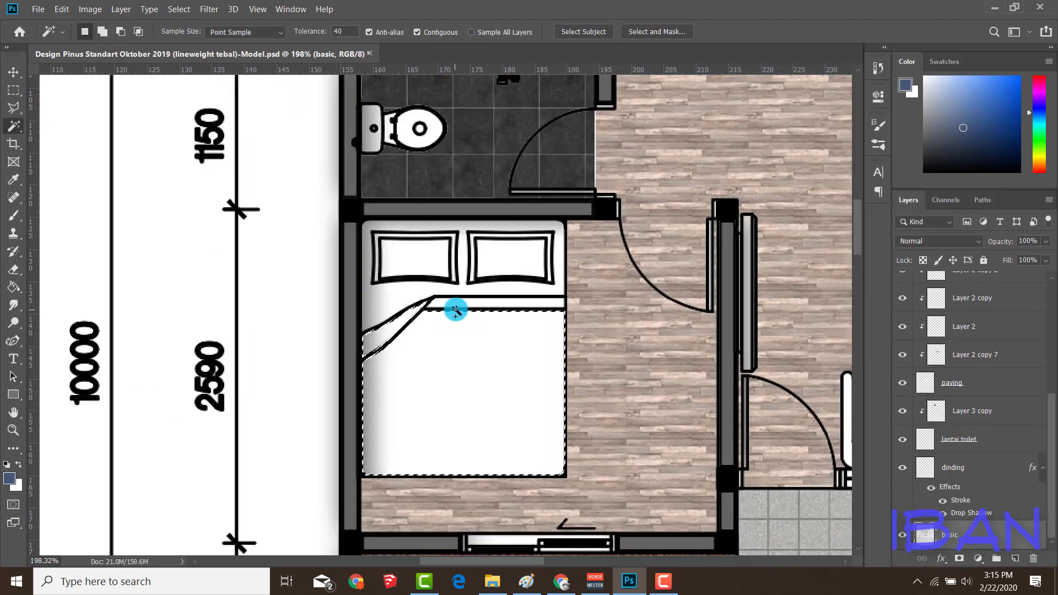
scroll(468, 319, "down", 3)
scroll(484, 208, "up", 2)
scroll(399, 382, "down", 5)
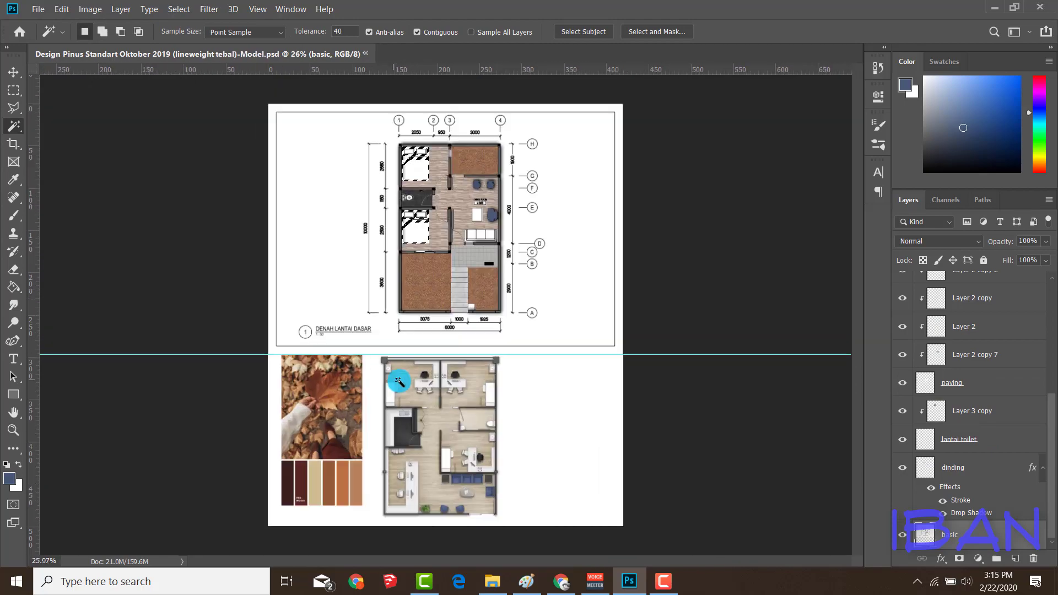
key("g")
scroll(392, 426, "up", 2)
scroll(424, 441, "down", 2)
left_click(414, 208, "alt")
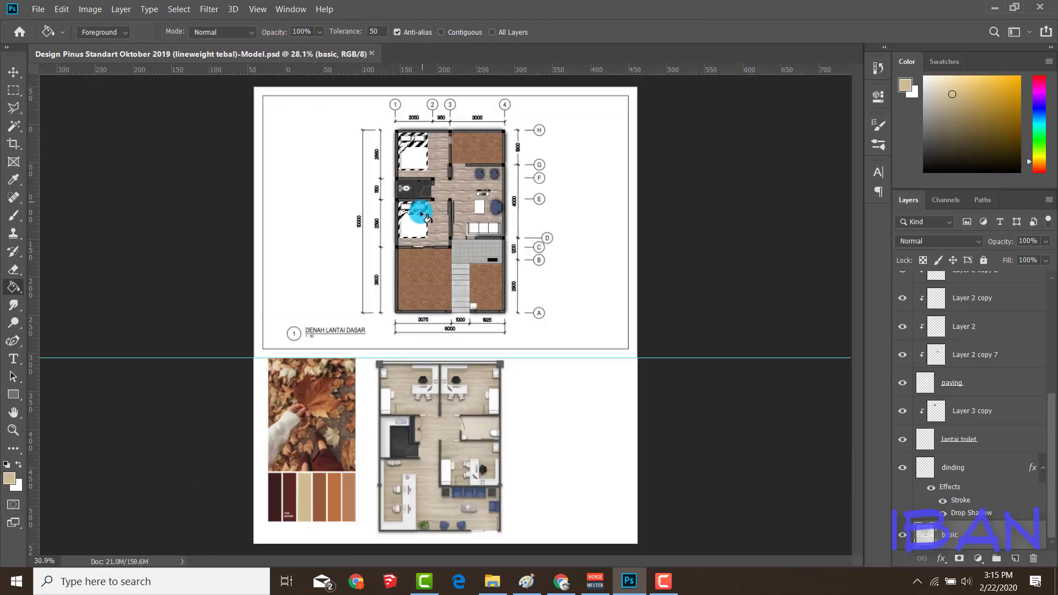
scroll(415, 208, "up", 4)
scroll(429, 155, "down", 2)
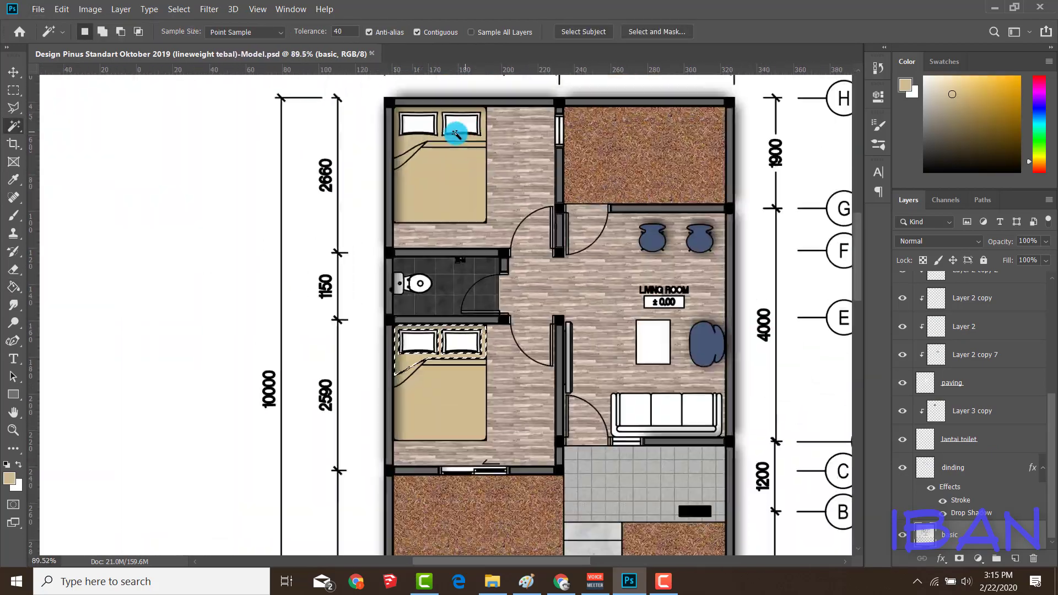
scroll(437, 480, "down", 3)
scroll(293, 478, "up", 3)
Step: Select both bed blankets and fill them dark maroon
left_click(293, 478, "alt")
scroll(491, 253, "down", 4)
scroll(491, 254, "up", 4)
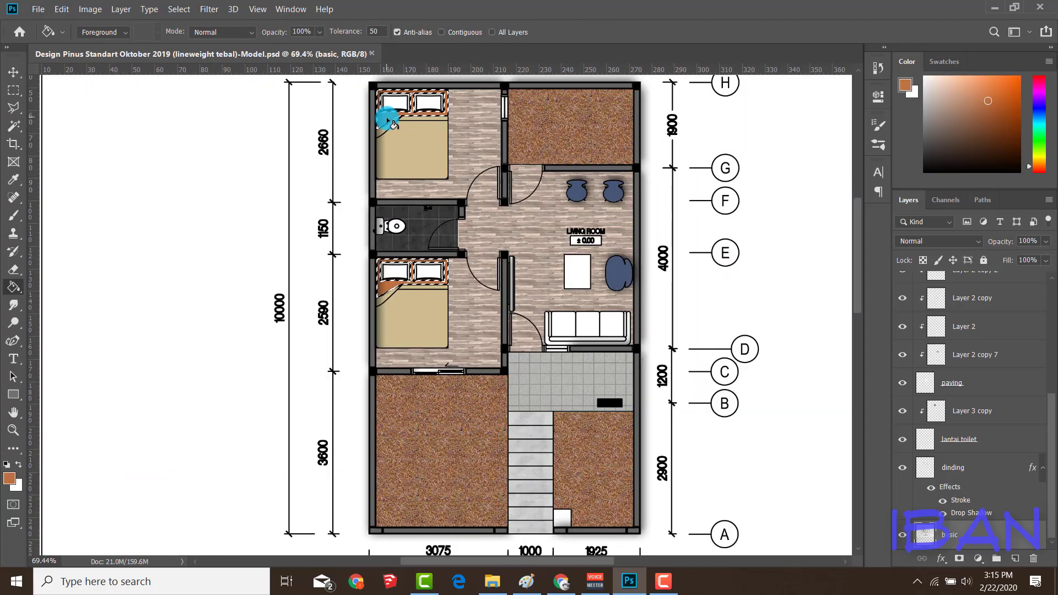
scroll(402, 142, "down", 4)
scroll(418, 236, "up", 2)
key("w")
scroll(416, 166, "up", 4)
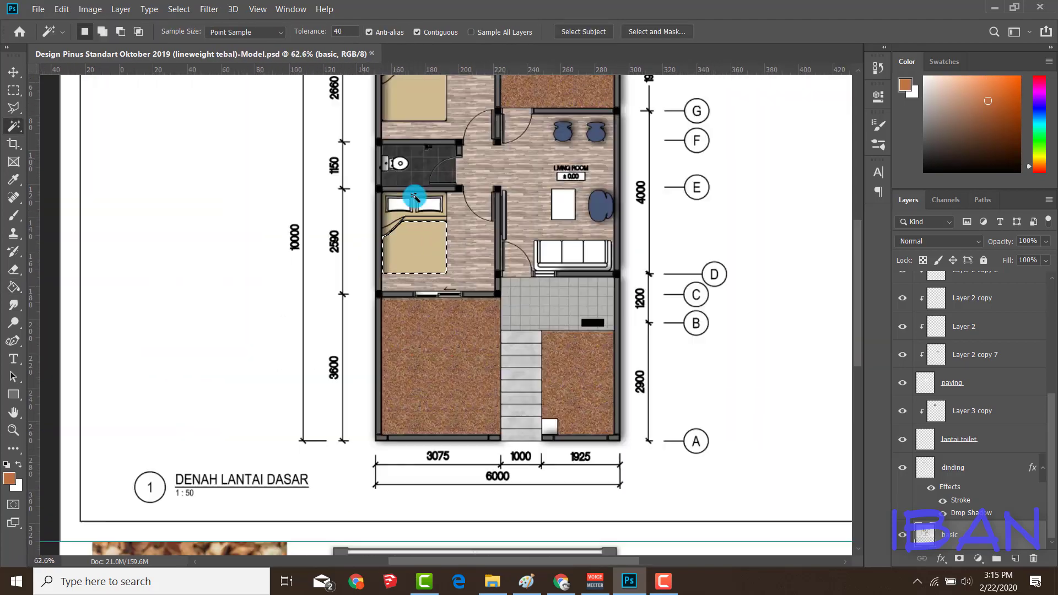
left_click(378, 236)
scroll(379, 165, "up", 1)
left_click(378, 130, "shift")
scroll(423, 220, "down", 4)
key("alt+BackSpace")
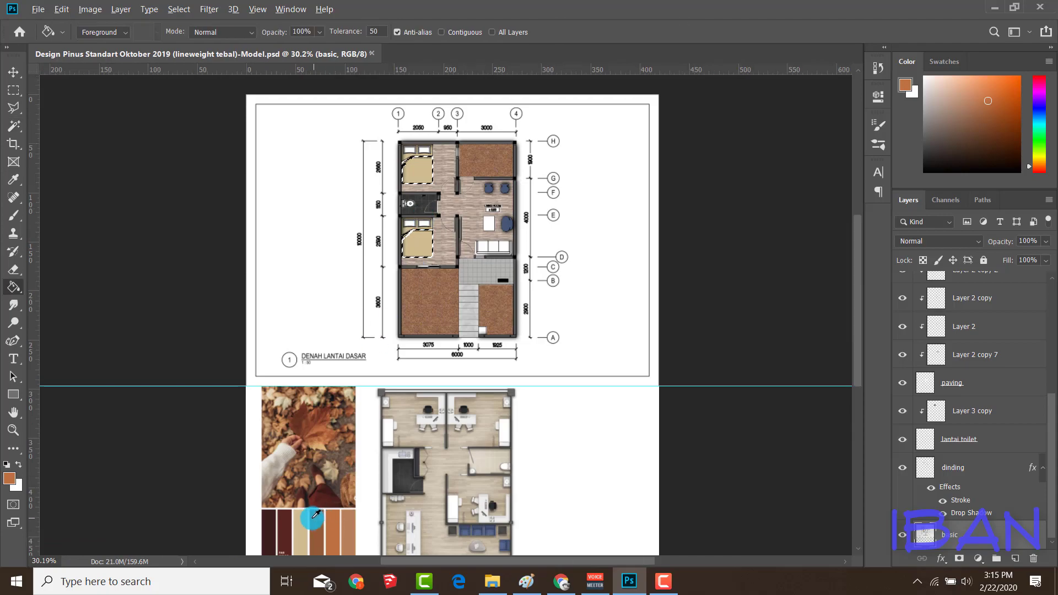
scroll(413, 168, "up", 3)
left_click(413, 168)
Step: Fill the bed pillows with maroon
scroll(299, 235, "up", 3)
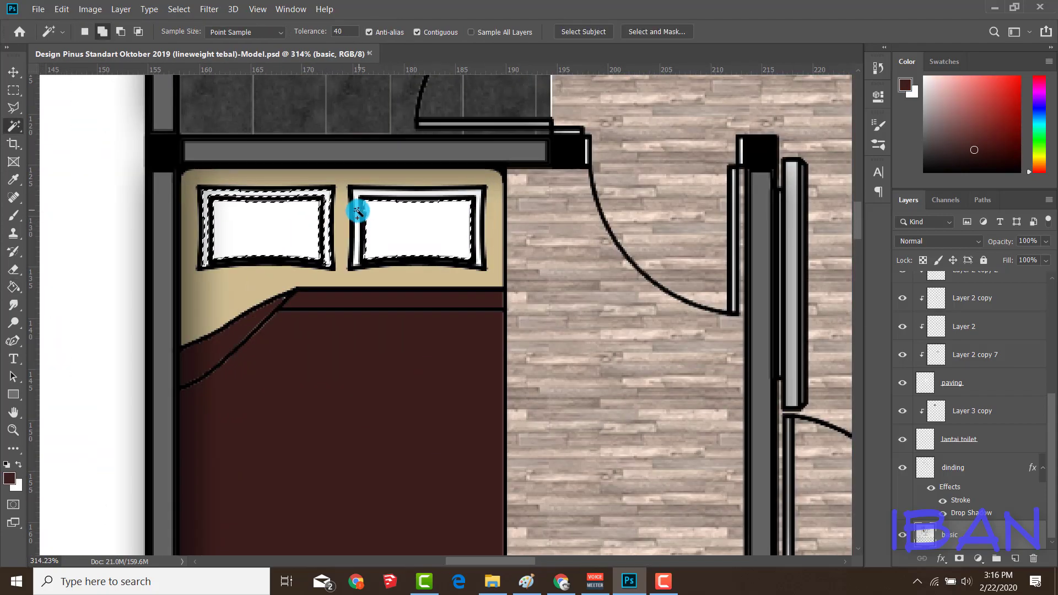
scroll(357, 212, "down", 3)
scroll(408, 154, "down", 1)
key("g")
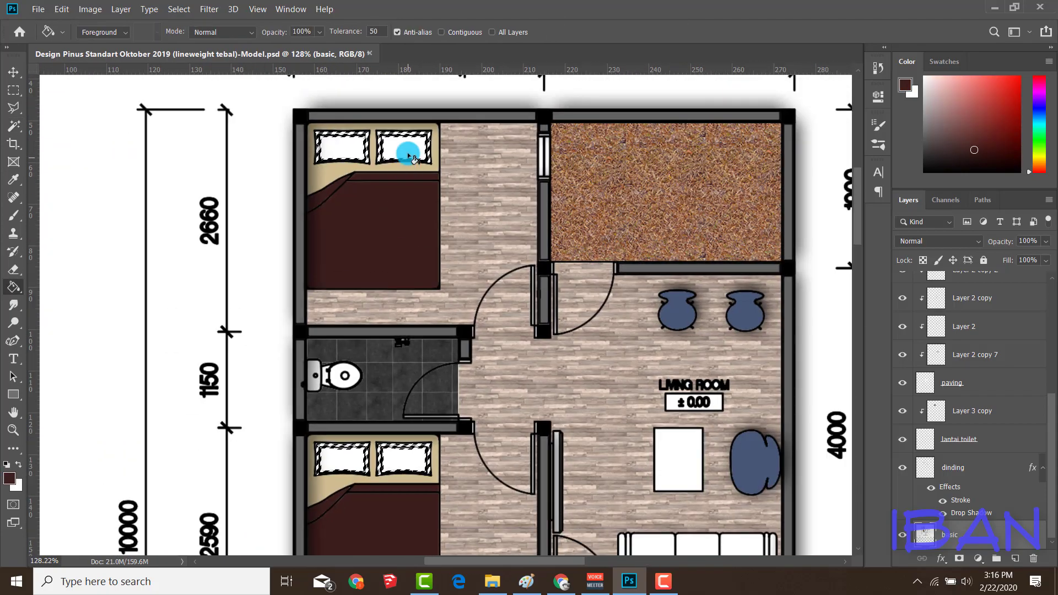
left_click(408, 156)
scroll(408, 156, "down", 3)
scroll(485, 295, "up", 4)
Step: Select the sofa cushions and fill them maroon
key("w")
left_click(418, 153)
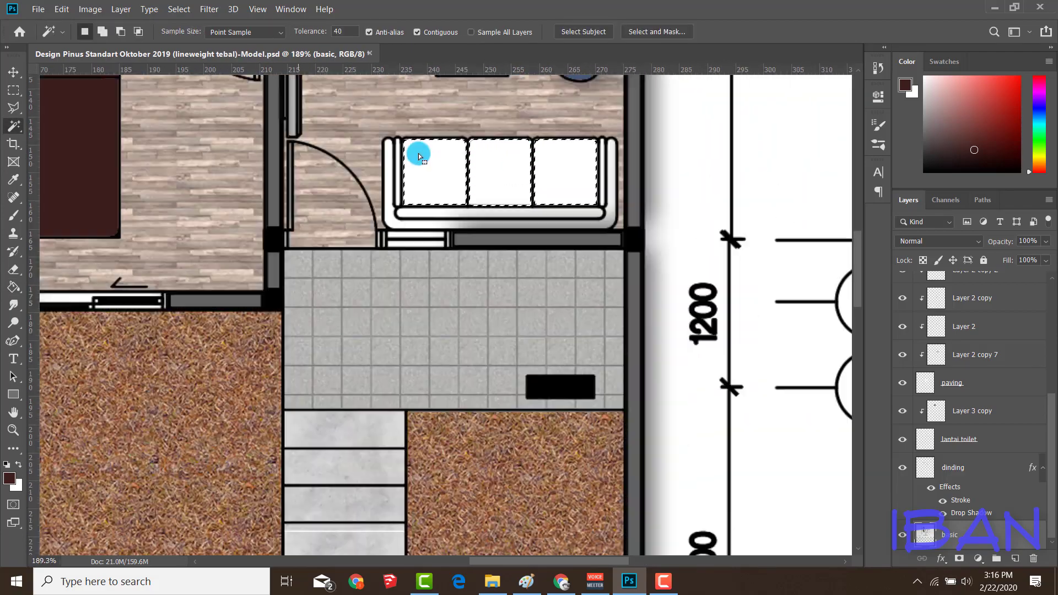
key("g")
scroll(390, 236, "down", 3)
scroll(284, 472, "down", 1)
scroll(561, 172, "up", 4)
left_click(561, 172)
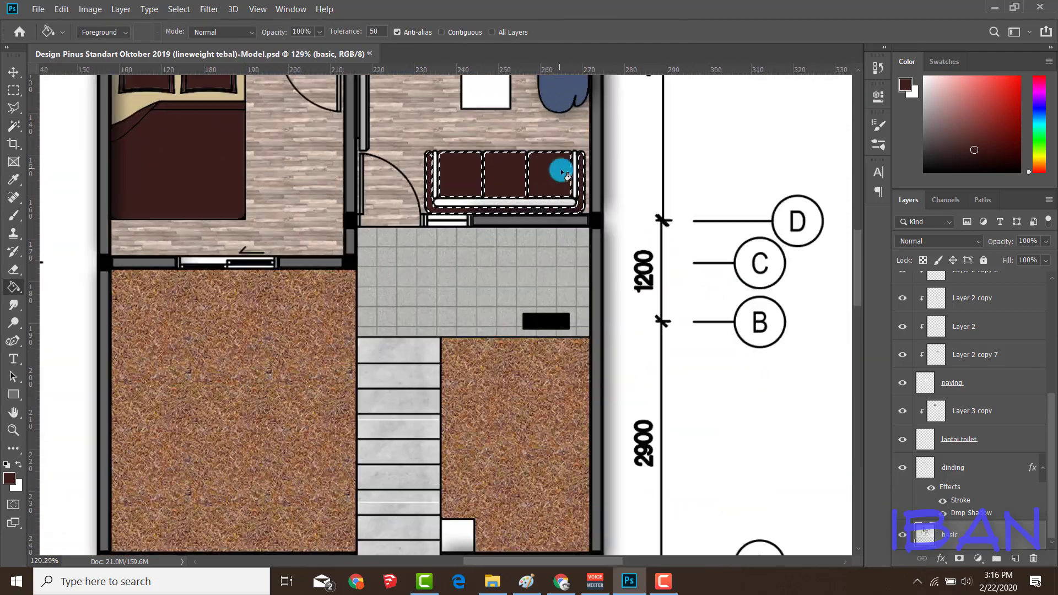
scroll(561, 172, "up", 1)
scroll(572, 208, "up", 2)
scroll(275, 276, "down", 5)
scroll(338, 486, "up", 1)
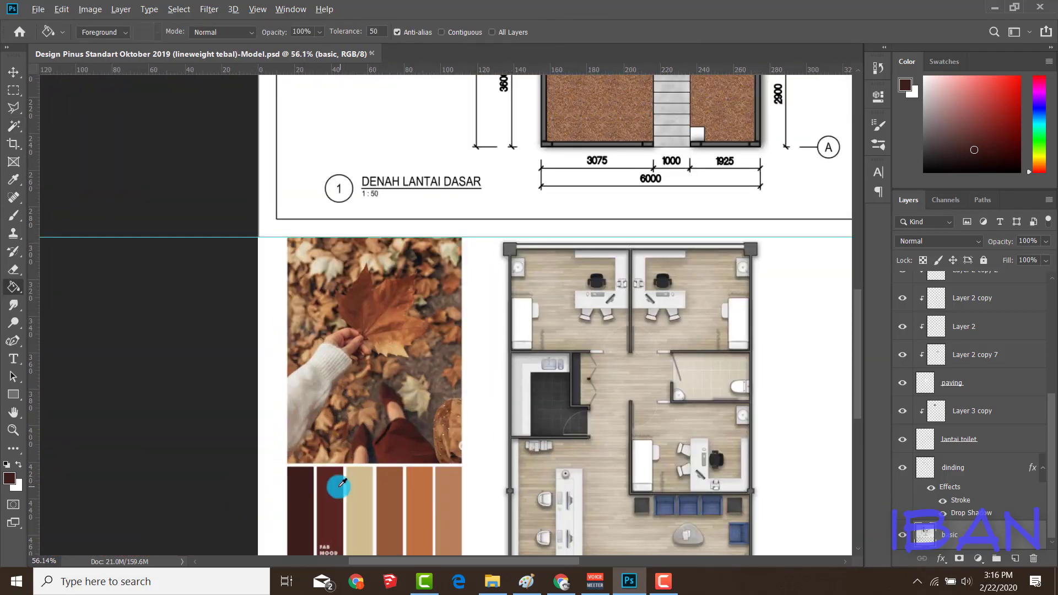
Step: Sample light grey from the reference plan and refill the sofa cushions light grey
left_click(358, 488, "alt")
scroll(543, 207, "up", 2)
scroll(442, 252, "up", 3)
scroll(462, 219, "down", 5)
scroll(469, 518, "up", 1)
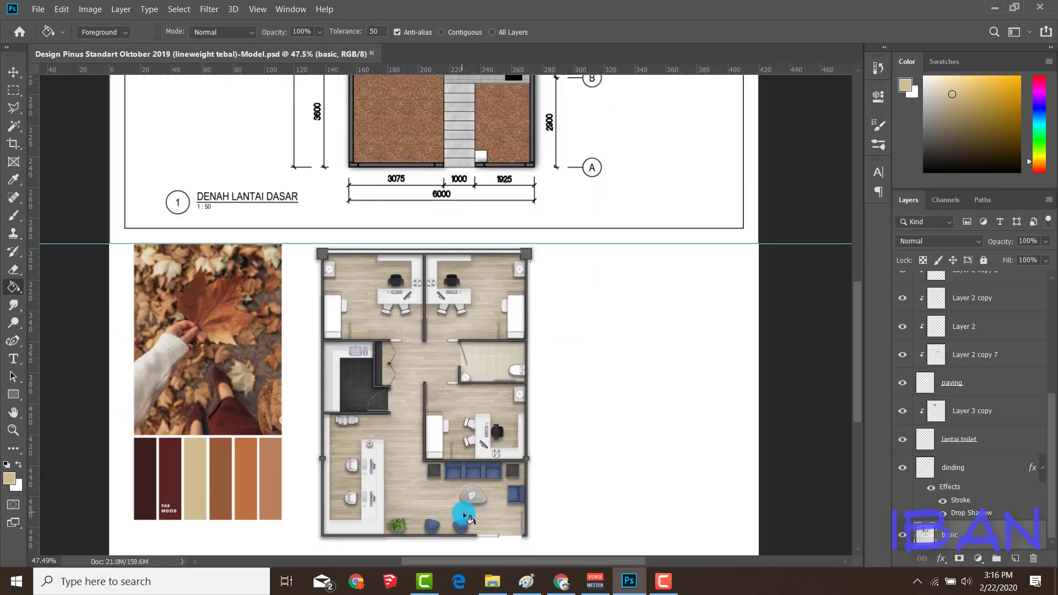
scroll(500, 147, "up", 1)
scroll(474, 253, "down", 2)
scroll(448, 406, "up", 4)
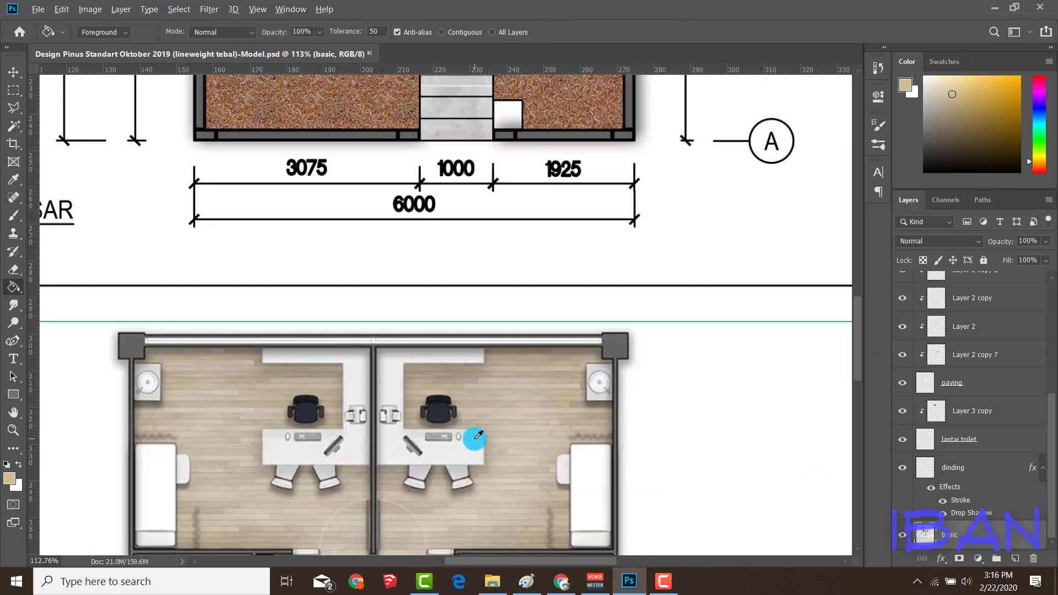
scroll(478, 435, "down", 3)
scroll(481, 321, "up", 3)
scroll(520, 298, "up", 2)
left_click(473, 212, "alt")
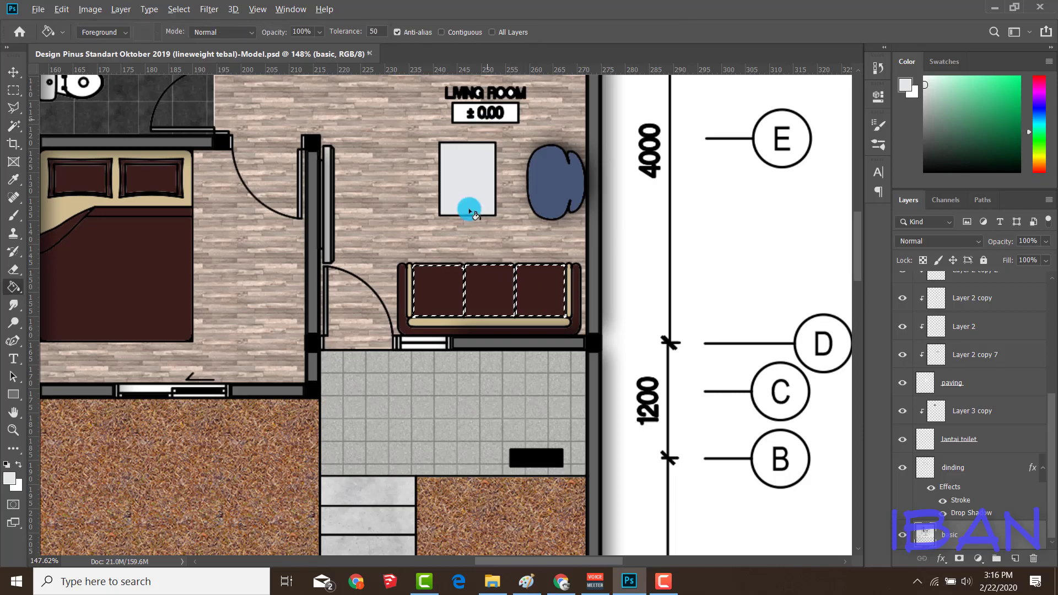
left_click(441, 297)
Step: Select the sofa's beige base, both armrests and frame to recolour them light grey
key("w")
scroll(441, 353, "up", 3)
left_click(444, 368)
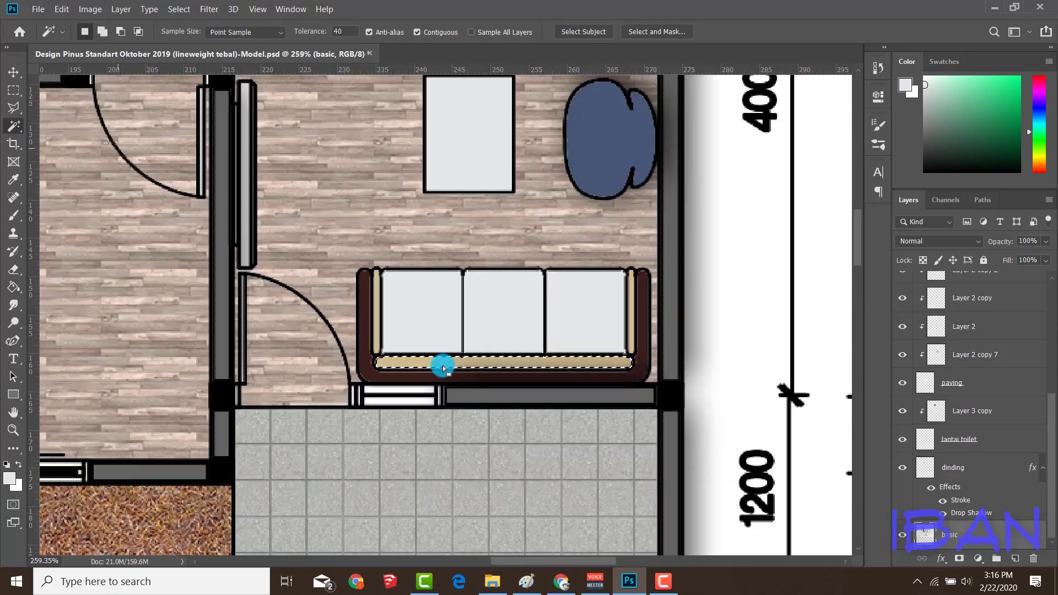
left_click(373, 338, "shift")
left_click(647, 338, "shift")
key("g")
left_click(614, 361)
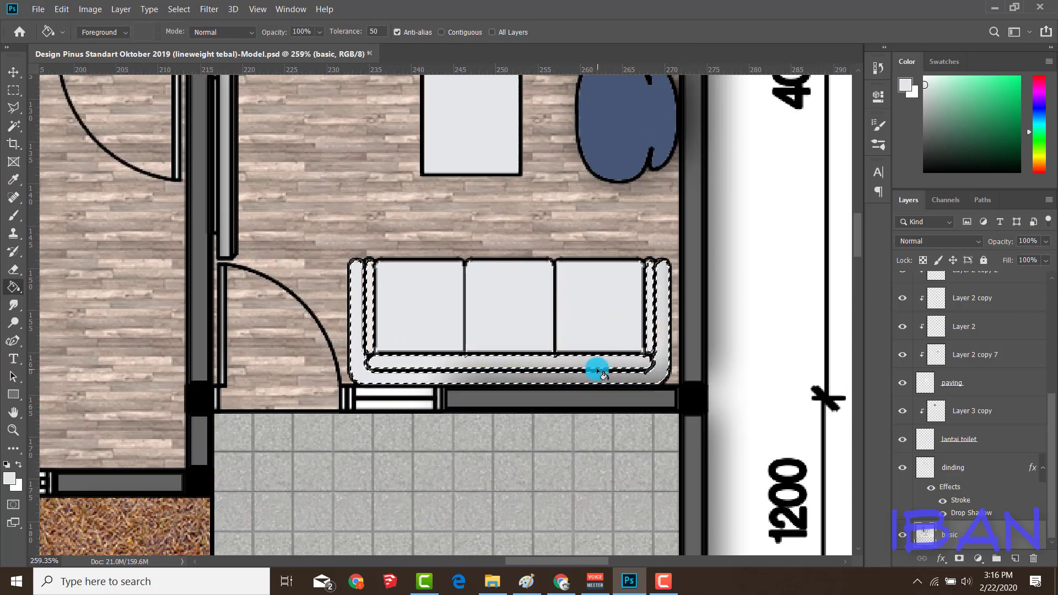
scroll(596, 371, "down", 2)
scroll(564, 335, "down", 3)
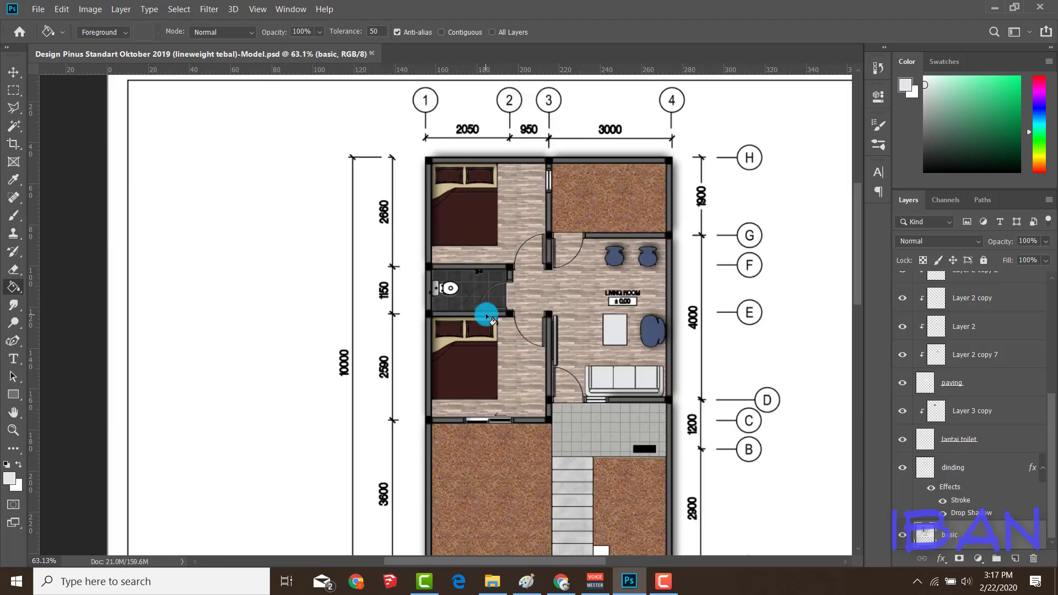
key("w")
scroll(487, 315, "up", 3)
scroll(468, 343, "down", 3)
scroll(406, 307, "right", 2)
Step: Bring the sample plan's bathroom toilet into view and nudge the layer content slightly
scroll(503, 293, "down", 3)
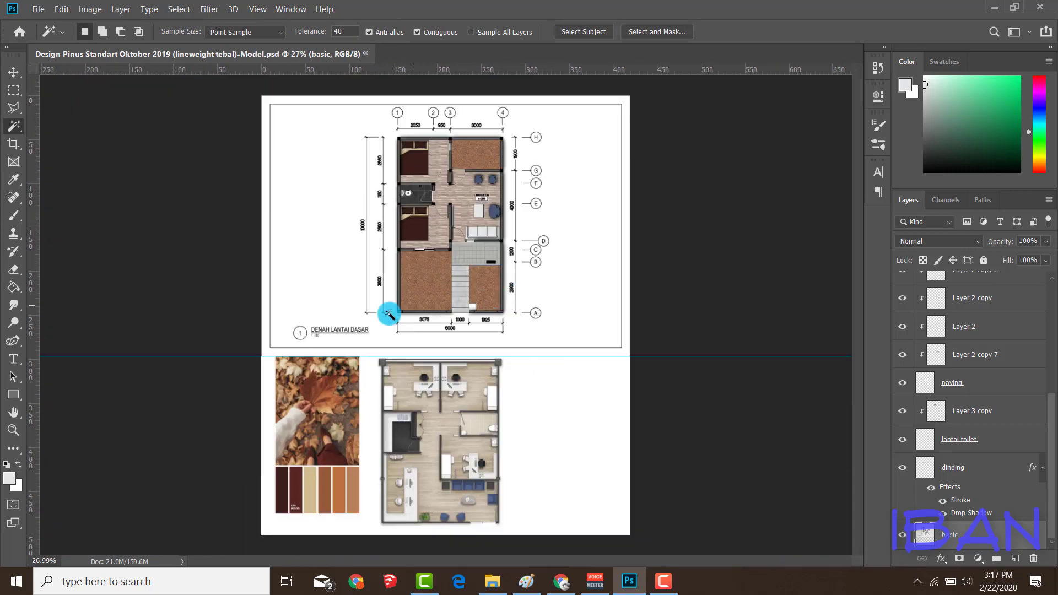
scroll(330, 334, "up", 3)
scroll(454, 174, "down", 3)
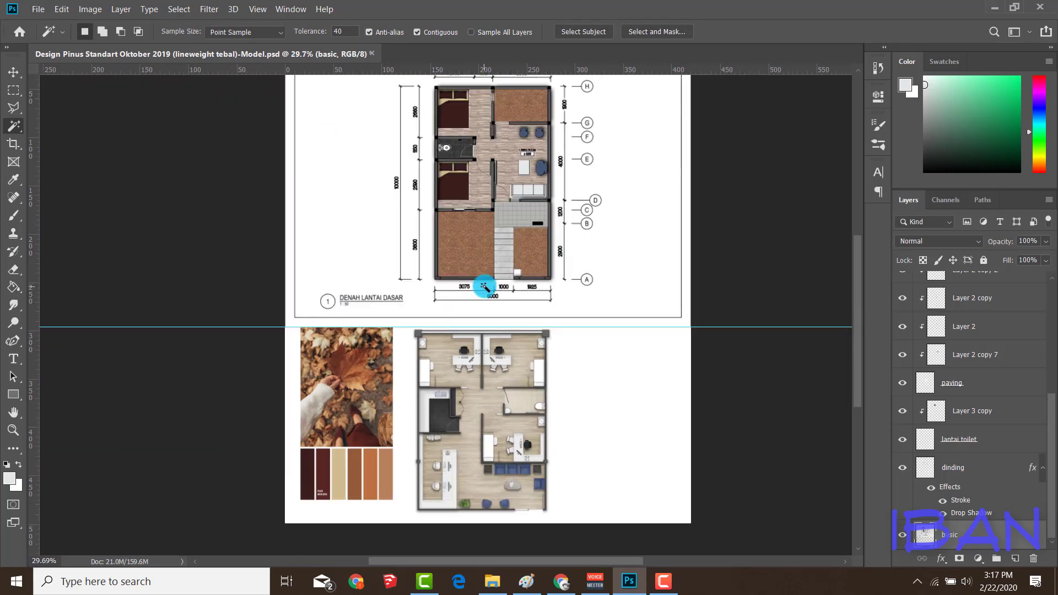
scroll(450, 159, "up", 3)
scroll(539, 379, "down", 3)
scroll(544, 437, "down", 1)
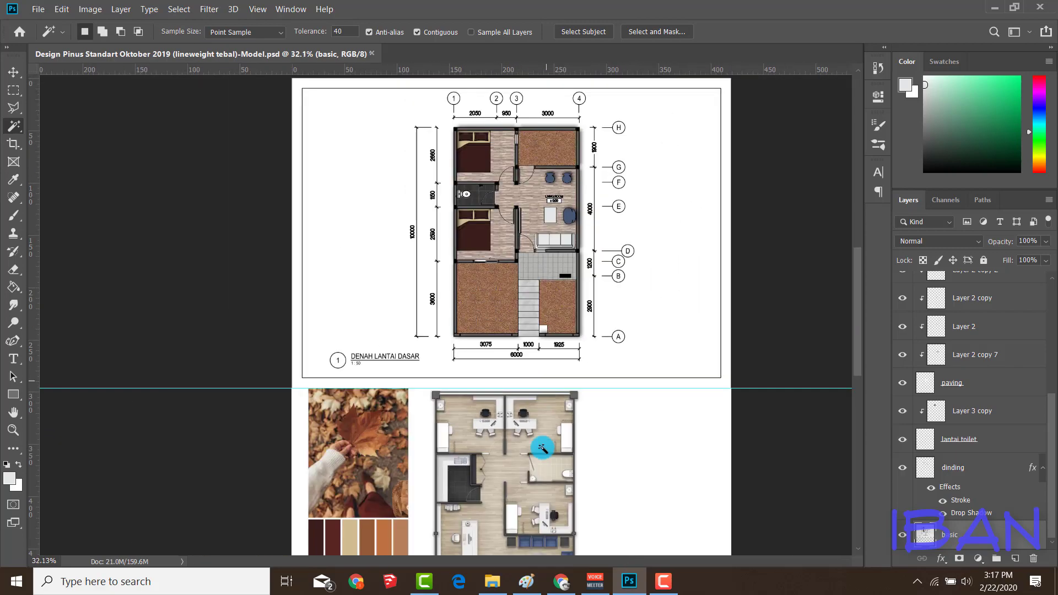
scroll(501, 430, "right", 2)
scroll(496, 435, "up", 3)
scroll(480, 450, "up", 3)
scroll(479, 449, "down", 3)
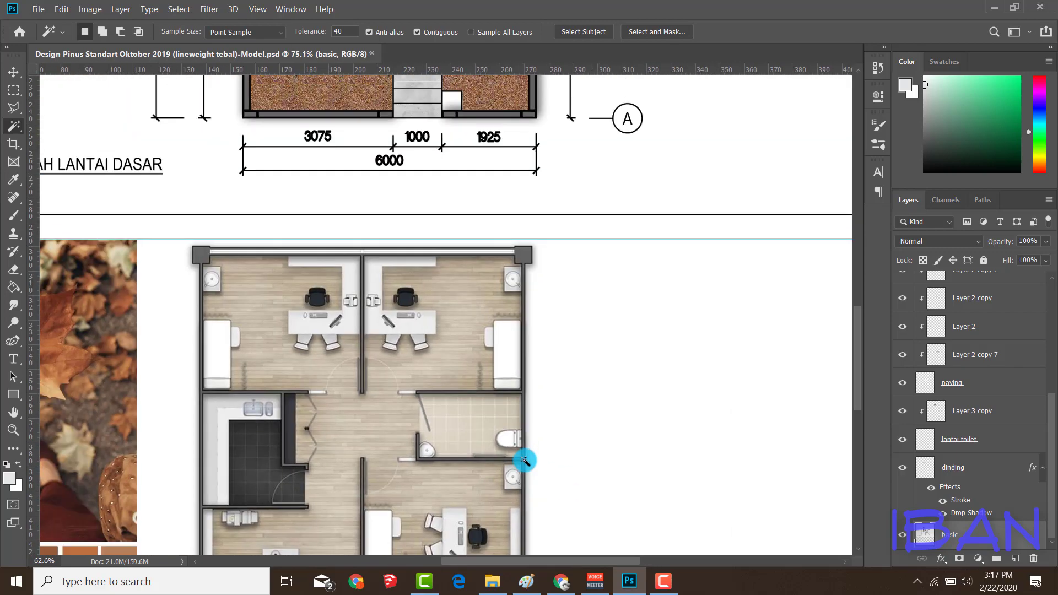
scroll(524, 461, "down", 1)
scroll(511, 451, "down", 2)
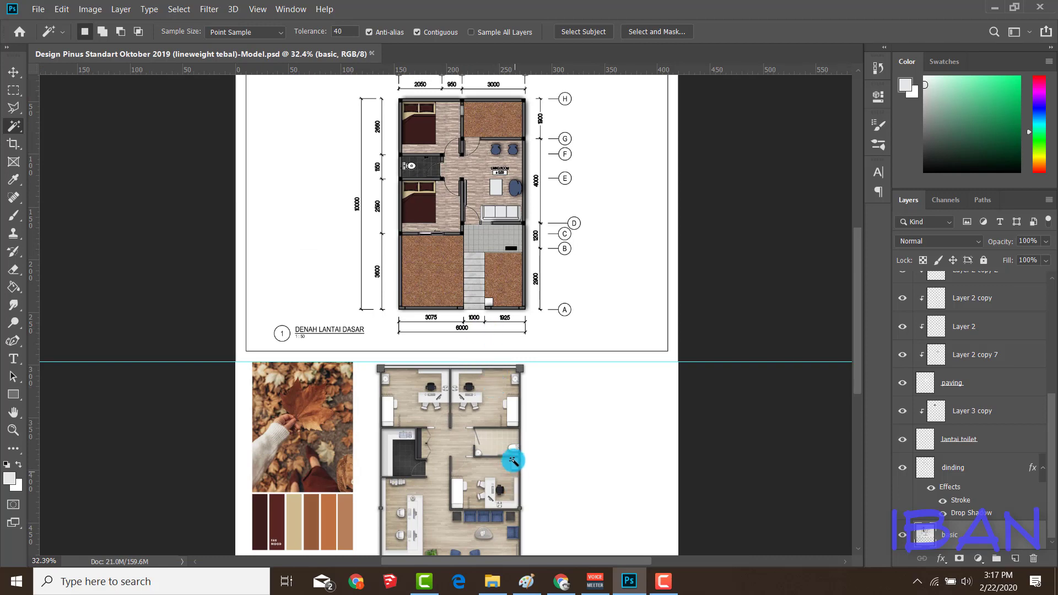
scroll(512, 461, "up", 2)
scroll(515, 442, "up", 2)
scroll(515, 437, "up", 2)
scroll(515, 437, "up", 1)
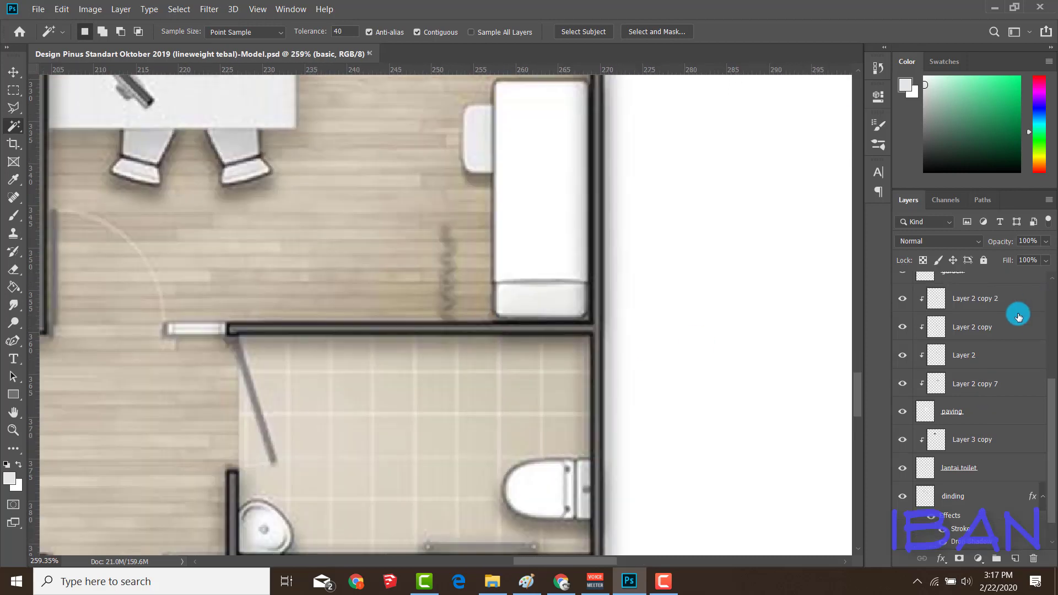
scroll(1019, 316, "up", 3)
scroll(539, 493, "down", 3)
key("v")
left_click_drag(547, 463, 586, 457)
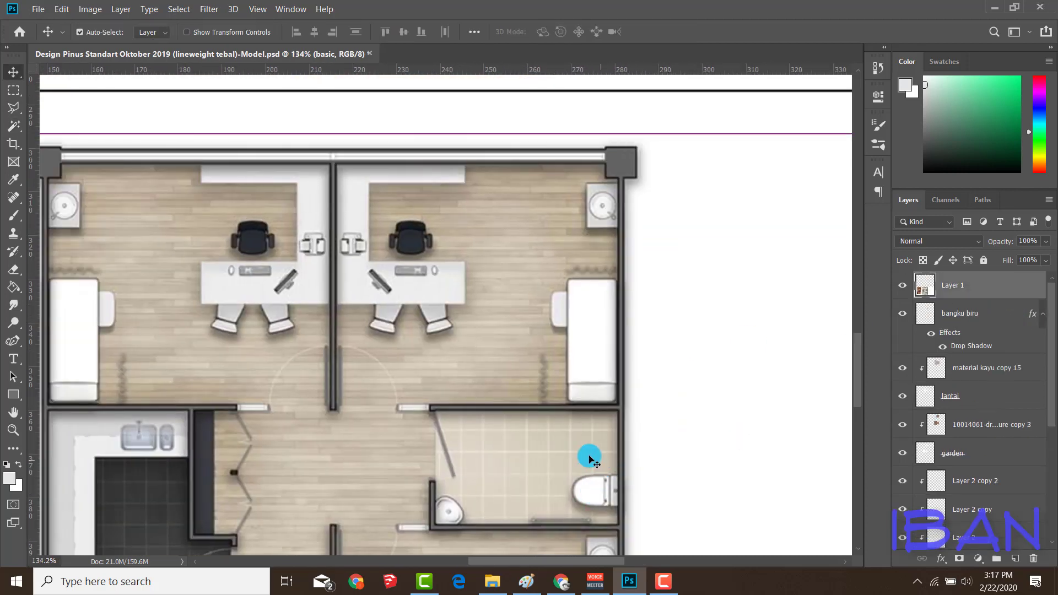
scroll(361, 248, "down", 1)
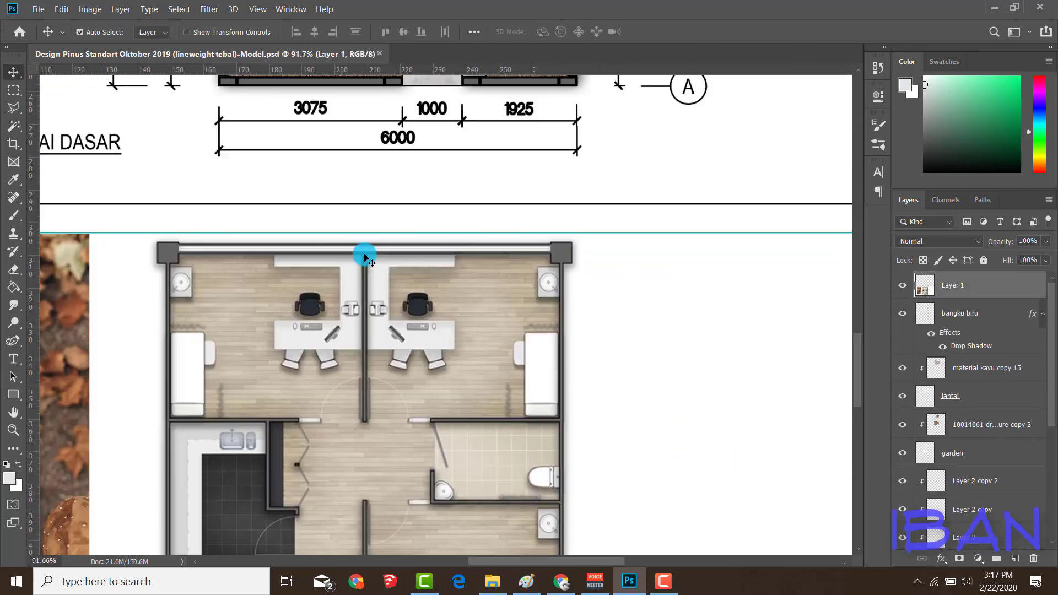
Step: Select the toilet with Quick Selection and trim the wall edge off with the Rectangular Marquee
left_click(14, 125)
scroll(534, 460, "up", 2)
scroll(550, 472, "up", 1)
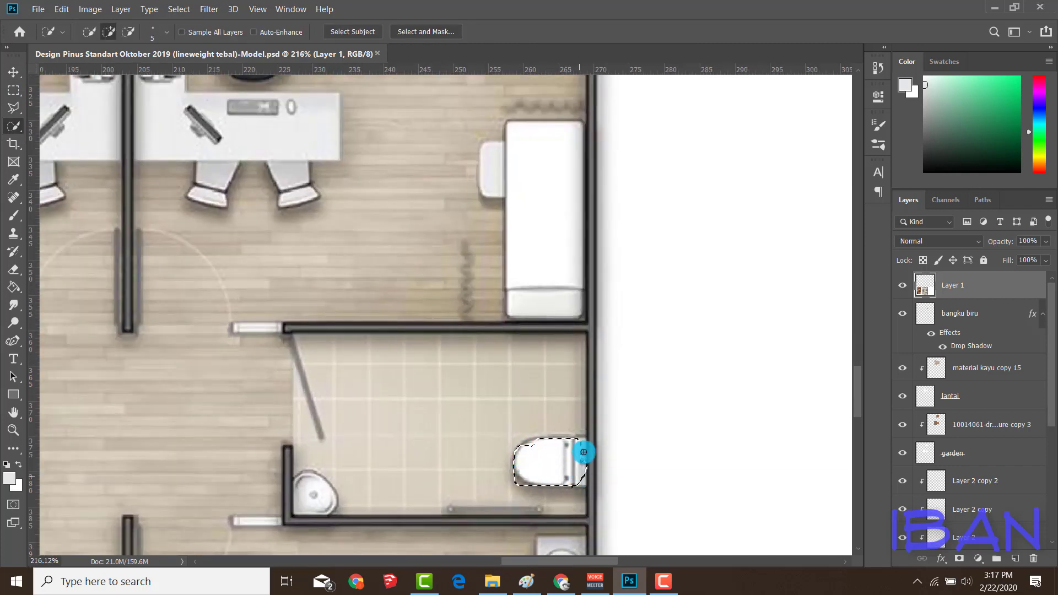
left_click(11, 90)
left_click_drag(597, 490, 583, 427)
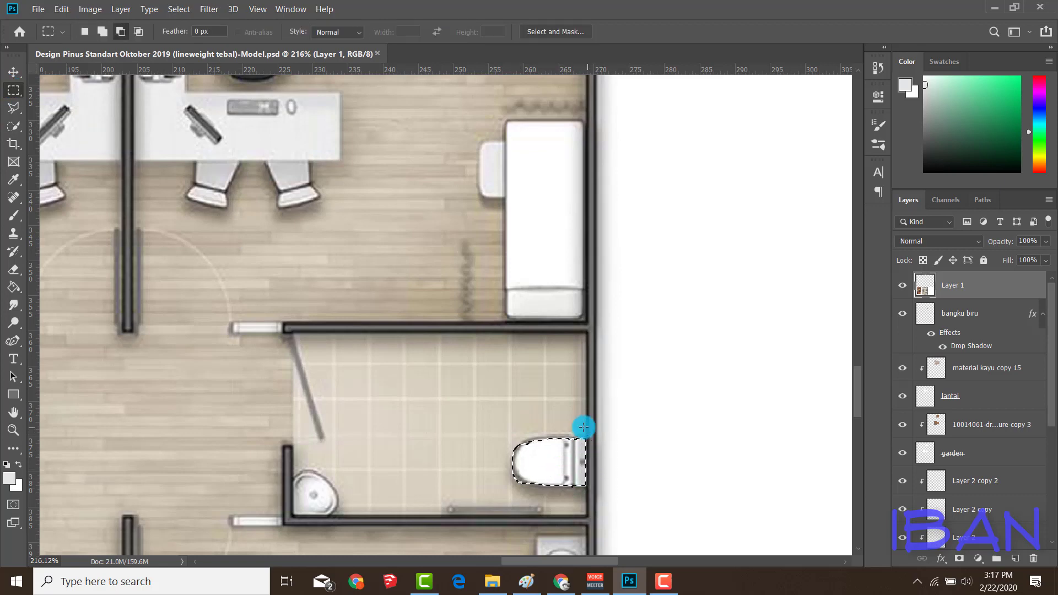
scroll(499, 414, "down", 3)
scroll(500, 413, "down", 3)
Step: Copy the toilet to a new layer and move it into the ground-floor bathroom
key("ctrl+j")
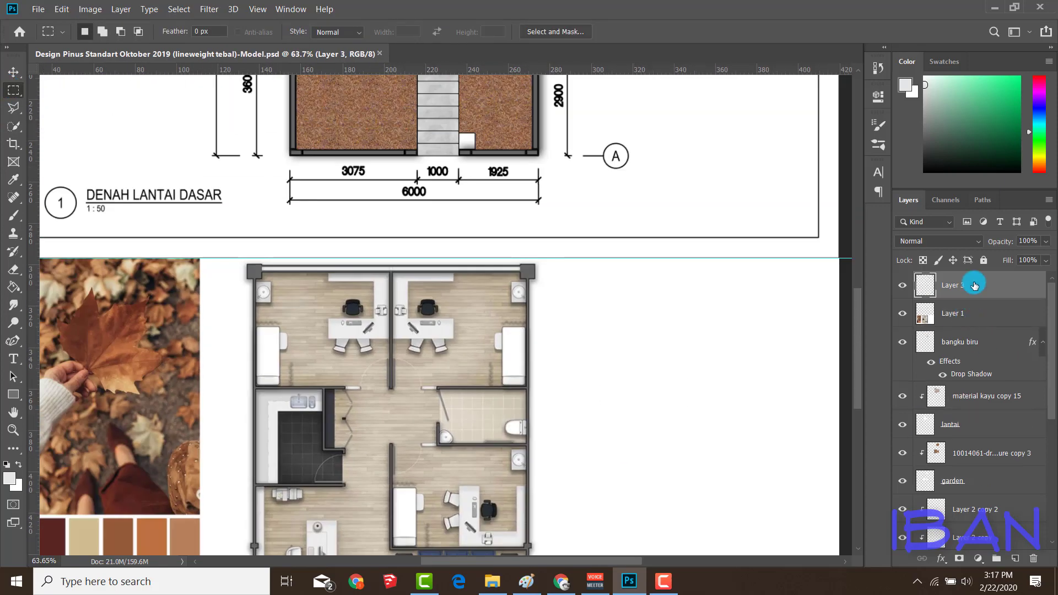
left_click_drag(973, 283, 975, 477)
key("ctrl+t")
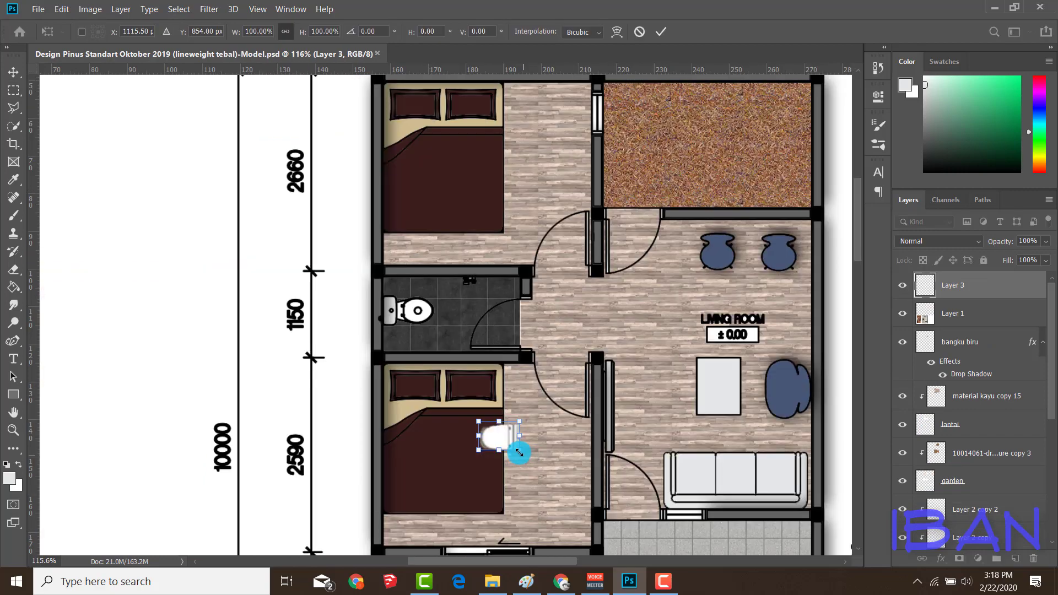
left_click_drag(508, 432, 417, 318)
Step: Flip the toilet horizontally and enlarge it slightly to fit the bathroom
right_click(416, 318)
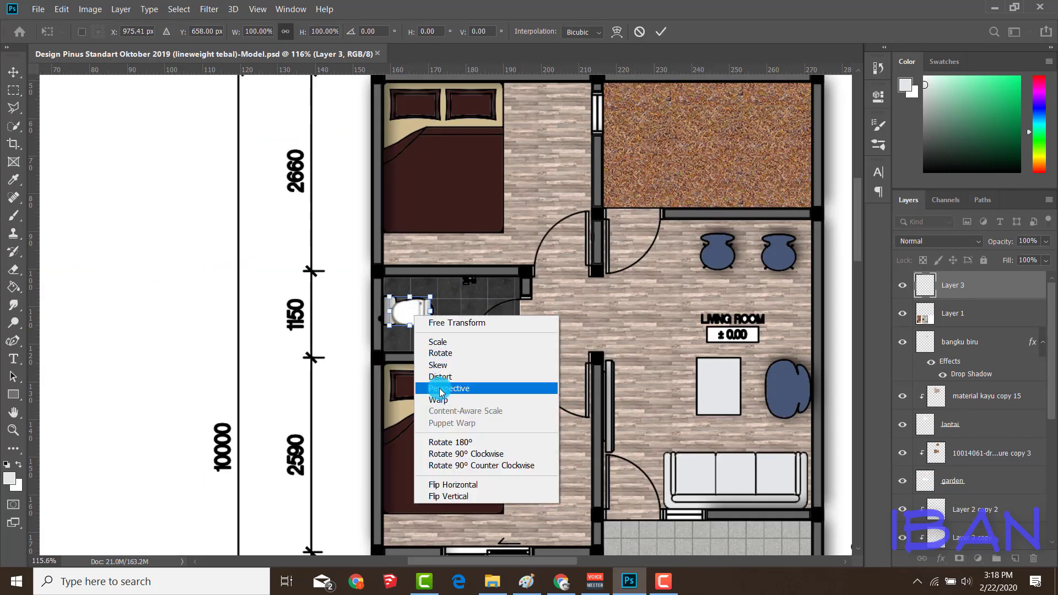
left_click(441, 484)
scroll(417, 343, "up", 2)
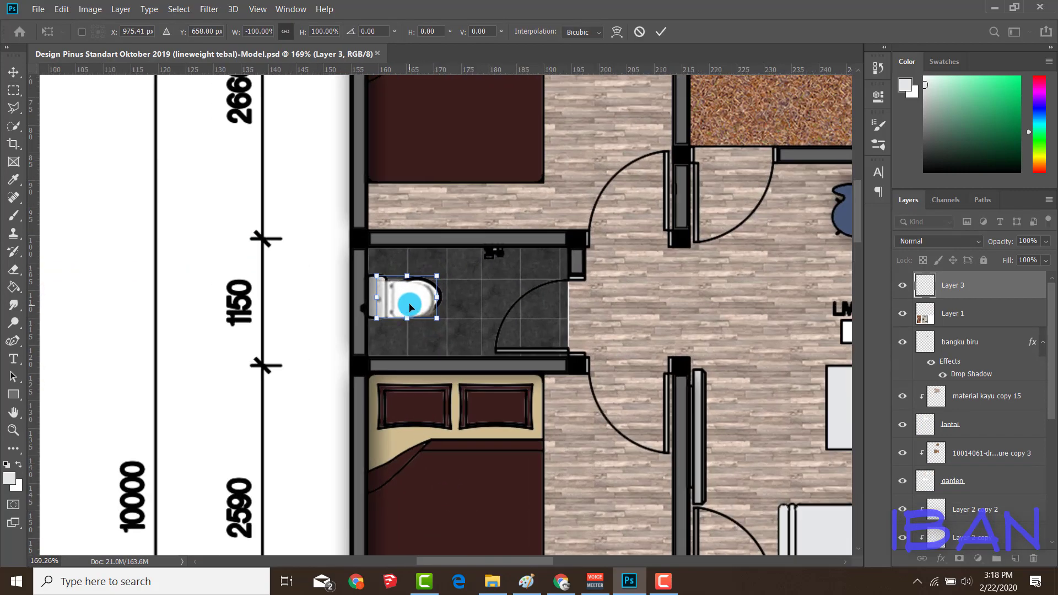
left_click_drag(429, 276, 438, 274)
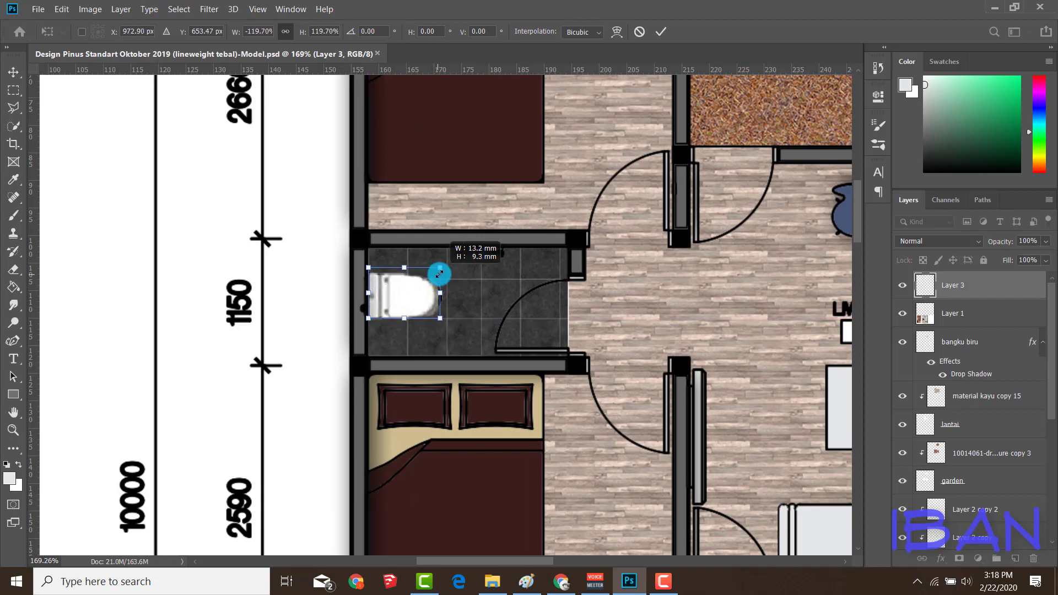
key("Return")
Step: Tidy the toilet's stray edges with the Eraser and re-commit its placement
key("m")
scroll(391, 338, "down", 2)
scroll(392, 338, "down", 2)
scroll(392, 338, "up", 2)
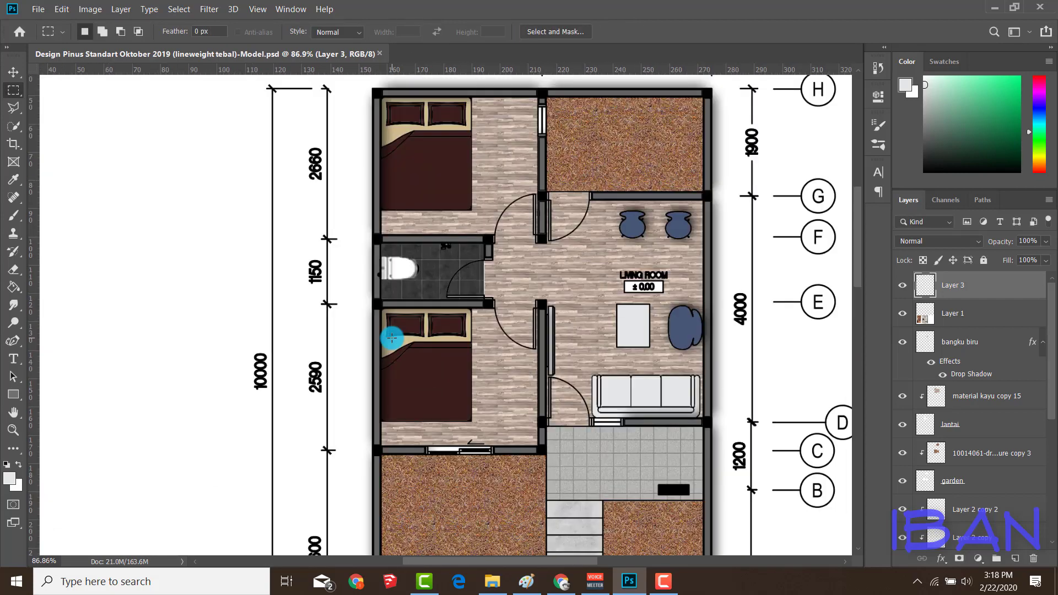
scroll(391, 338, "up", 2)
scroll(392, 338, "up", 1)
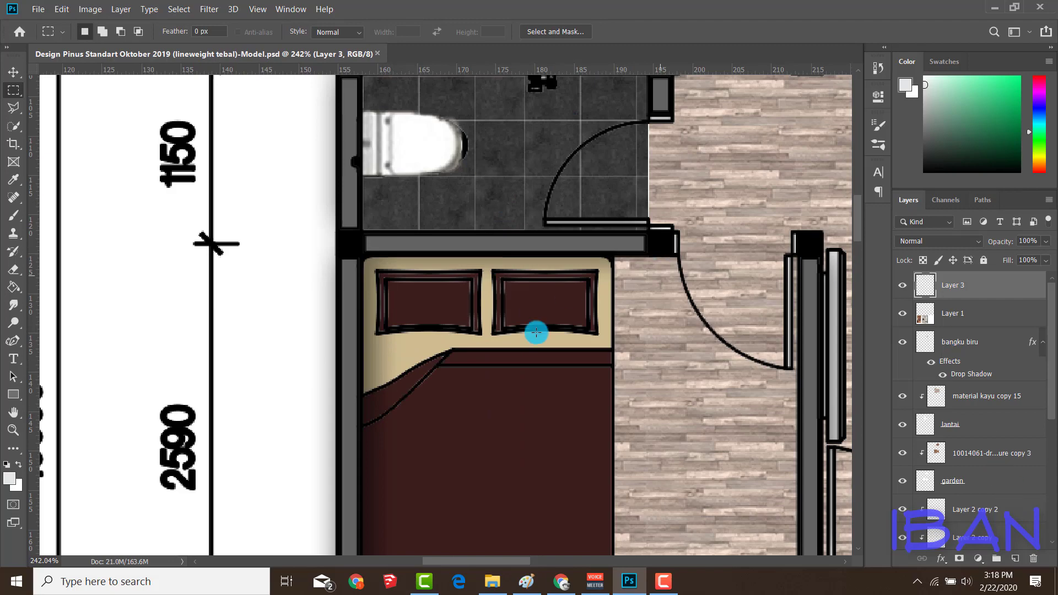
scroll(483, 208, "down", 1)
scroll(466, 274, "up", 2)
key("e")
scroll(459, 266, "up", 1)
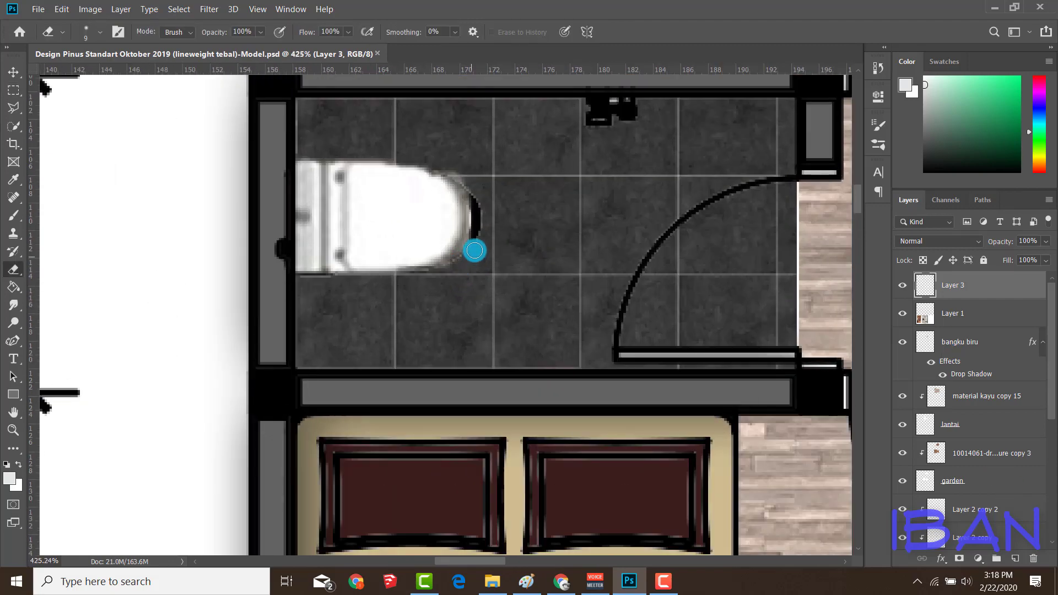
scroll(413, 251, "down", 2)
scroll(435, 246, "up", 1)
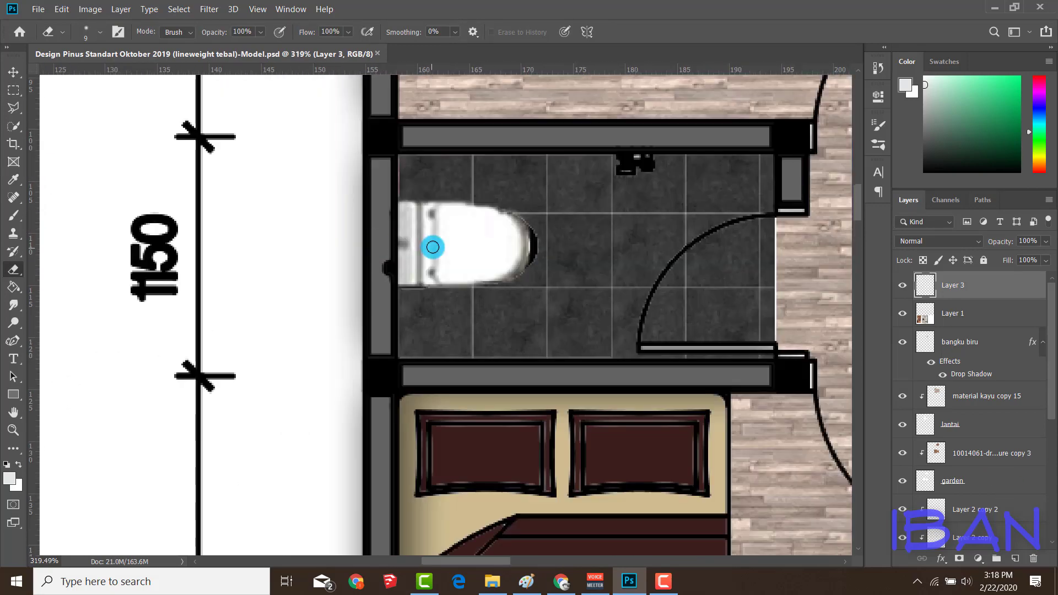
key("v")
scroll(439, 253, "down", 1)
key("ctrl+t")
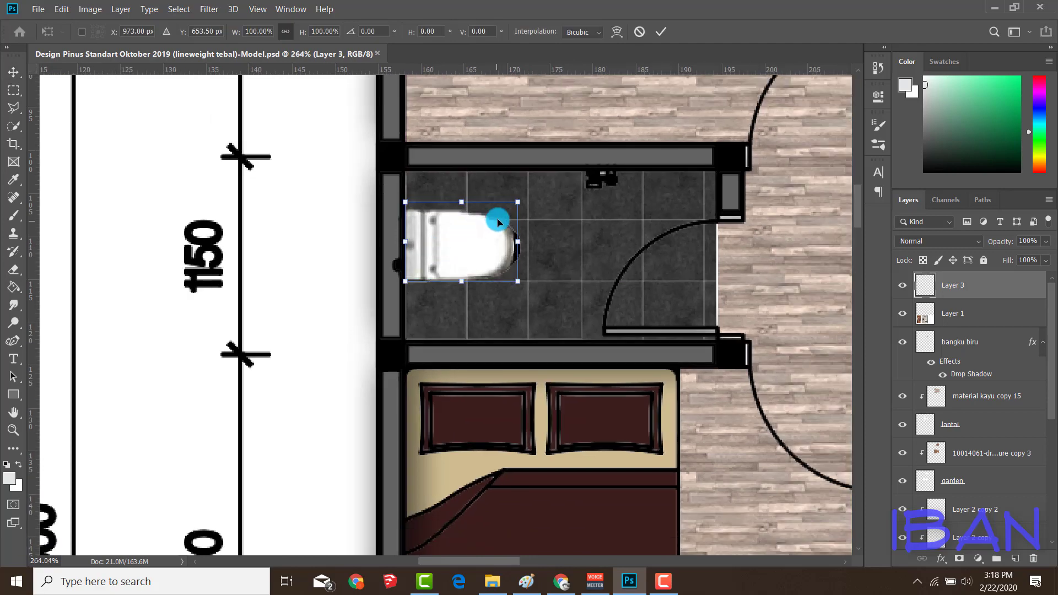
key("Return")
scroll(555, 305, "down", 7)
scroll(979, 436, "down", 1)
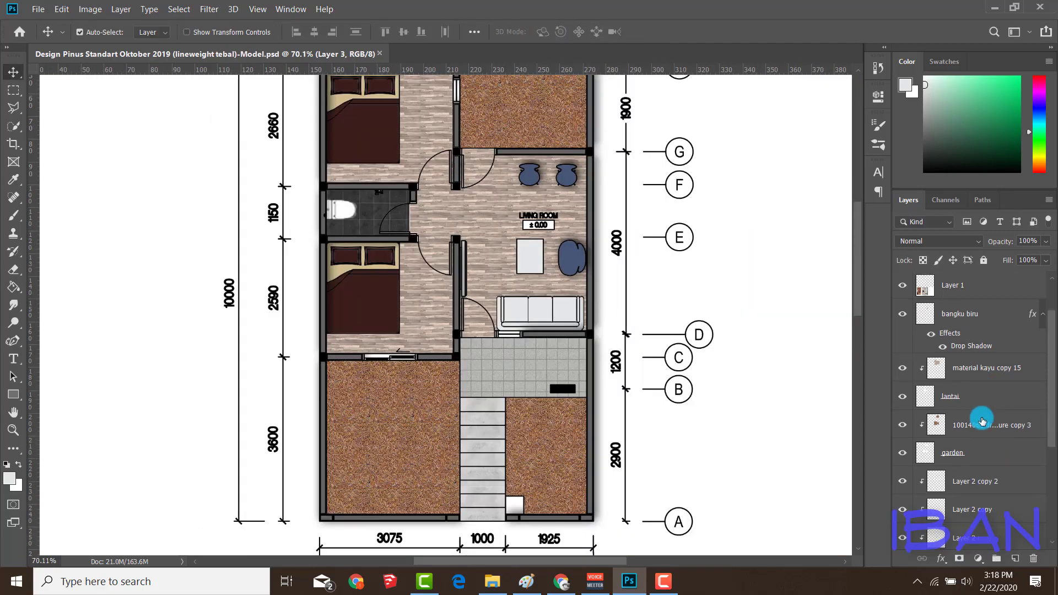
scroll(981, 457, "down", 5)
Step: On the basic plan layer, select parts of the lower bed with the Magic Wand
left_click(987, 540)
scroll(371, 296, "up", 2)
key("w")
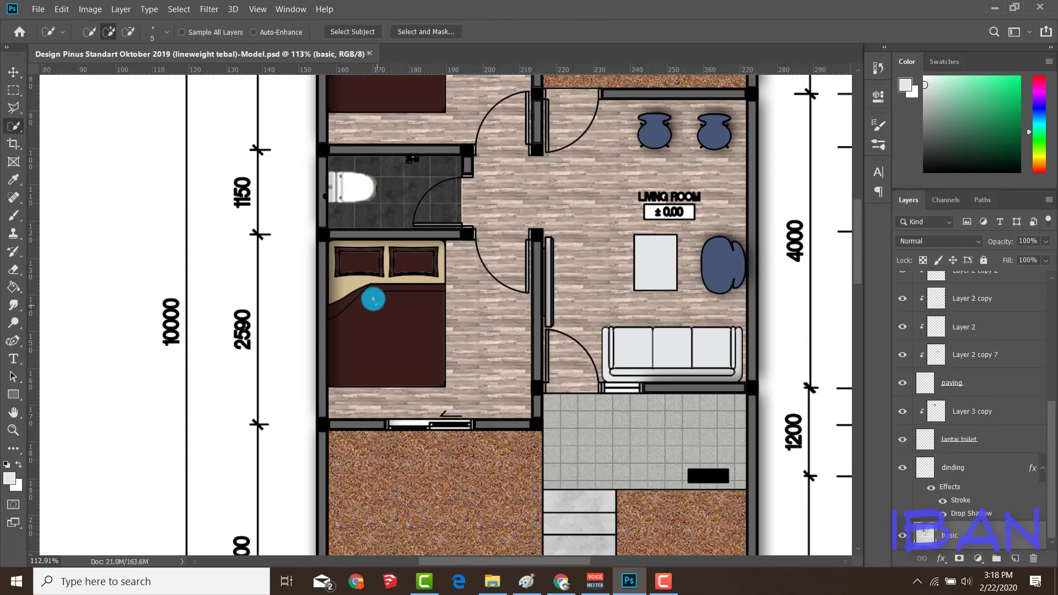
scroll(372, 298, "up", 1)
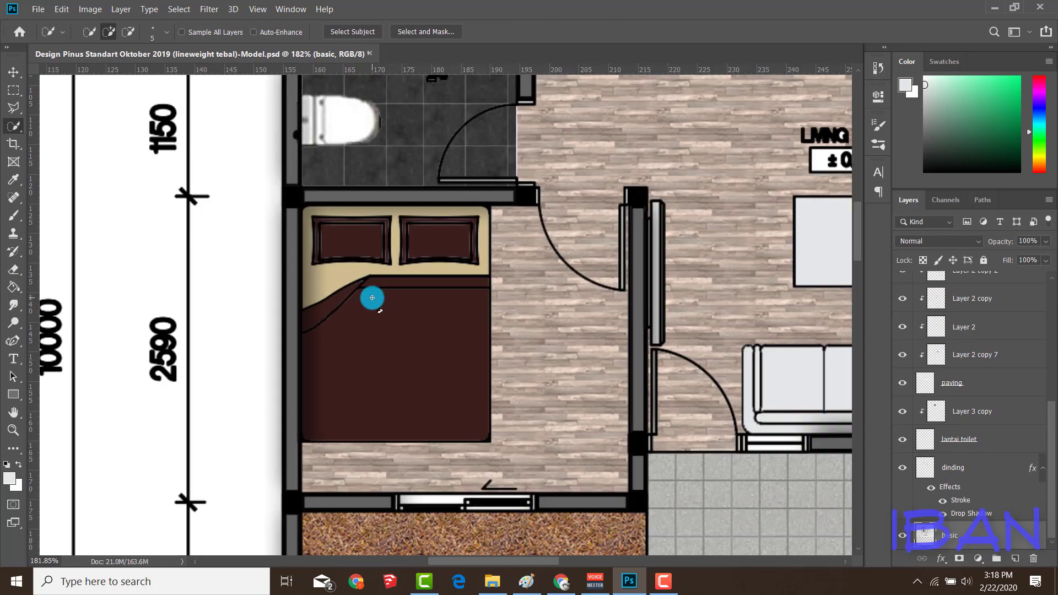
left_click(24, 127)
left_click(60, 140)
left_click(393, 260)
left_click(320, 280)
scroll(361, 137, "down", 3)
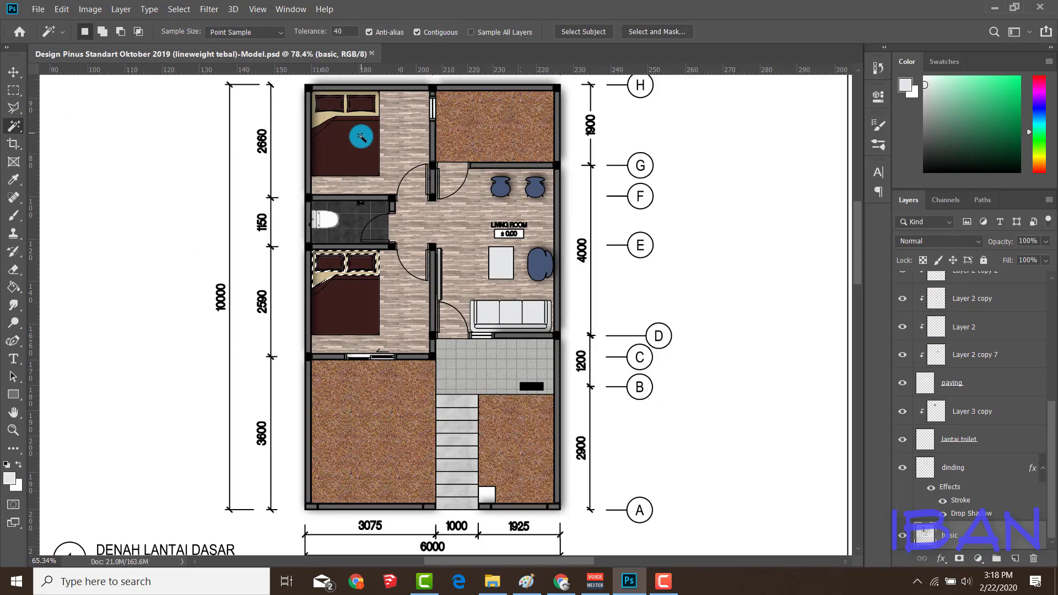
scroll(361, 137, "up", 2)
Step: Select both beds' blankets and fill them white with the Paint Bucket
key("g")
scroll(464, 314, "down", 2)
scroll(212, 307, "up", 2)
scroll(346, 298, "down", 3)
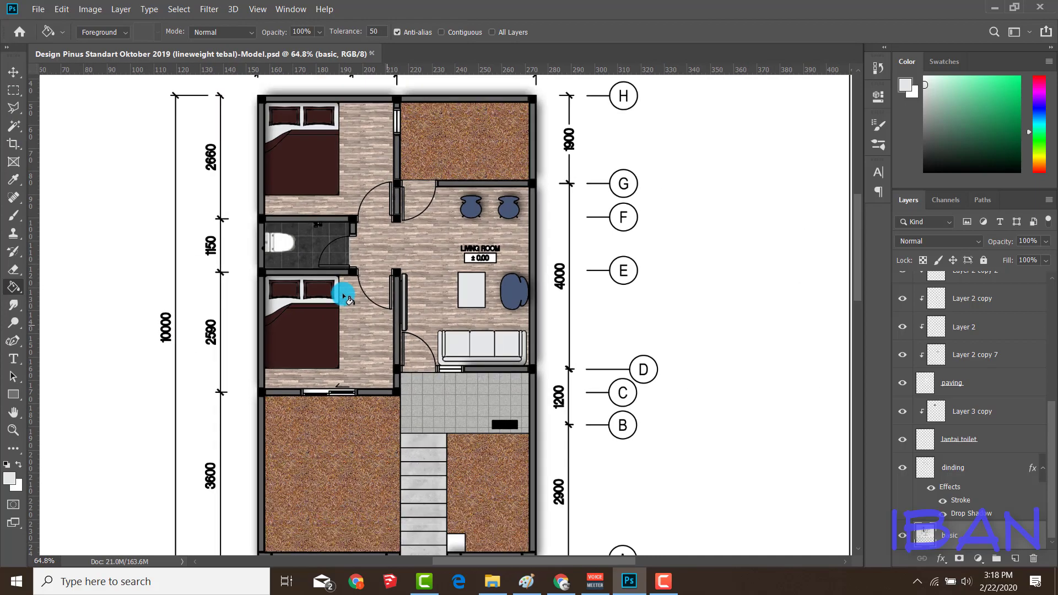
scroll(346, 298, "down", 3)
scroll(342, 277, "up", 3)
scroll(265, 307, "up", 2)
key("w")
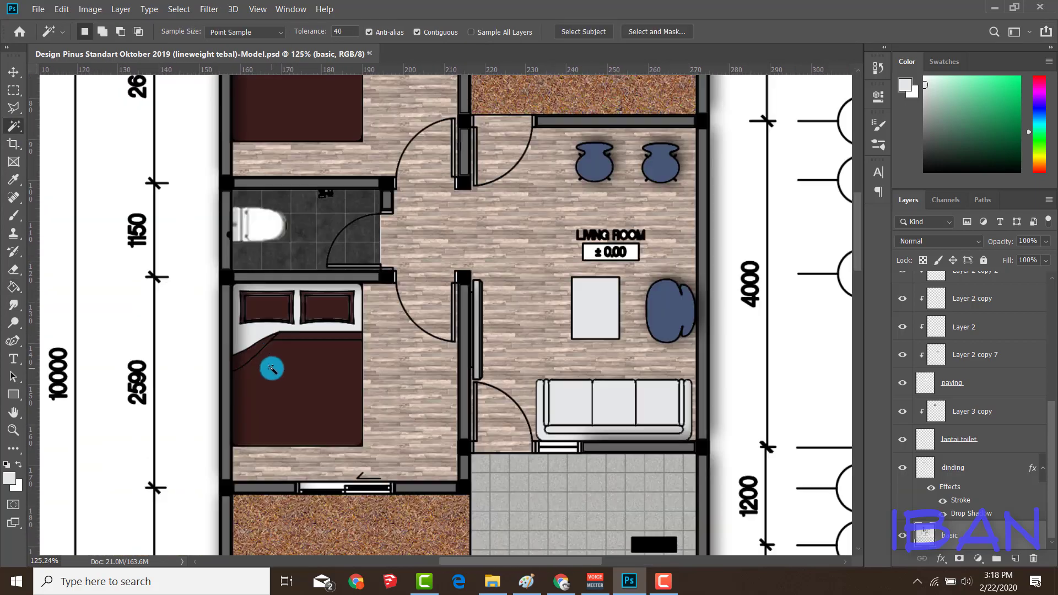
scroll(259, 342, "up", 1)
left_click(259, 342)
scroll(326, 225, "down", 2)
scroll(297, 157, "up", 2)
left_click(301, 176, "shift")
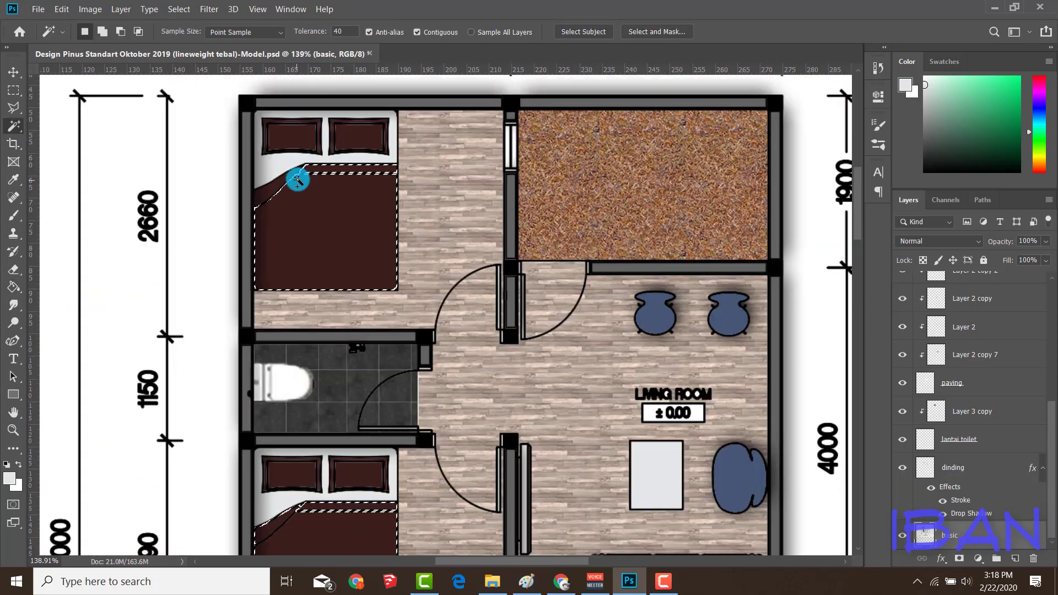
key("g")
left_click(303, 213)
scroll(306, 211, "down", 1)
scroll(307, 212, "down", 2)
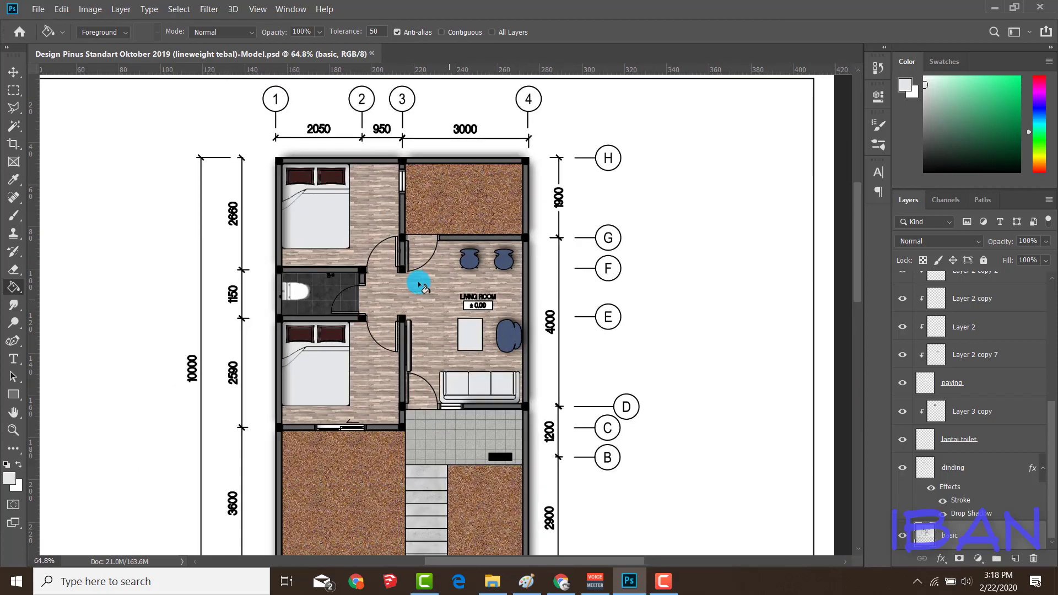
scroll(414, 278, "up", 2)
Step: Fill the upper bed's pillows with the living-room chair blue, then undo the fill
key("w")
scroll(210, 347, "up", 3)
left_click(209, 347)
scroll(260, 319, "down", 1)
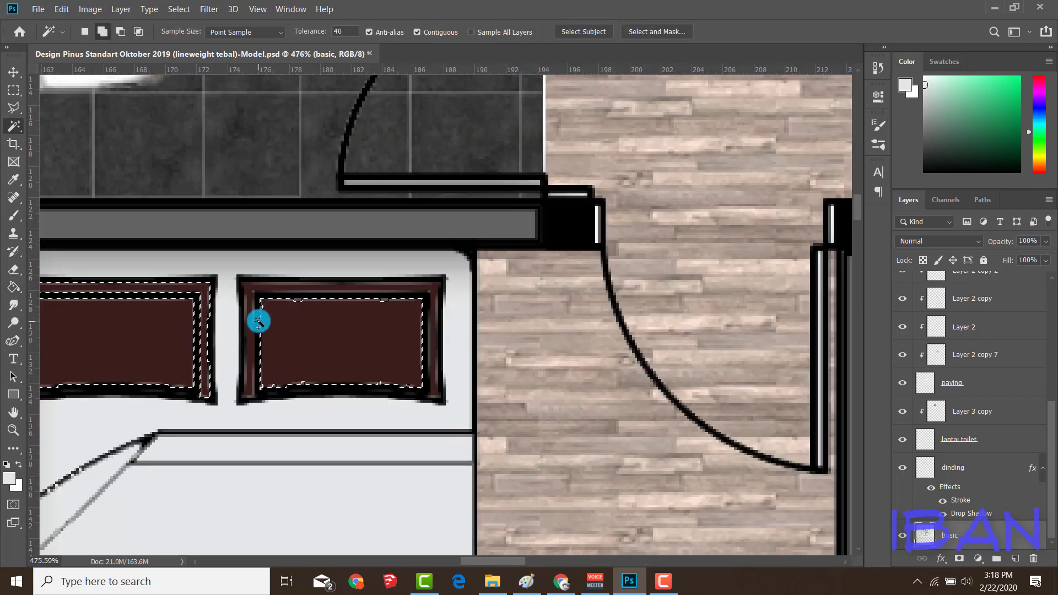
scroll(338, 343, "down", 2)
scroll(347, 378, "up", 1)
scroll(341, 147, "down", 2)
scroll(353, 149, "up", 1)
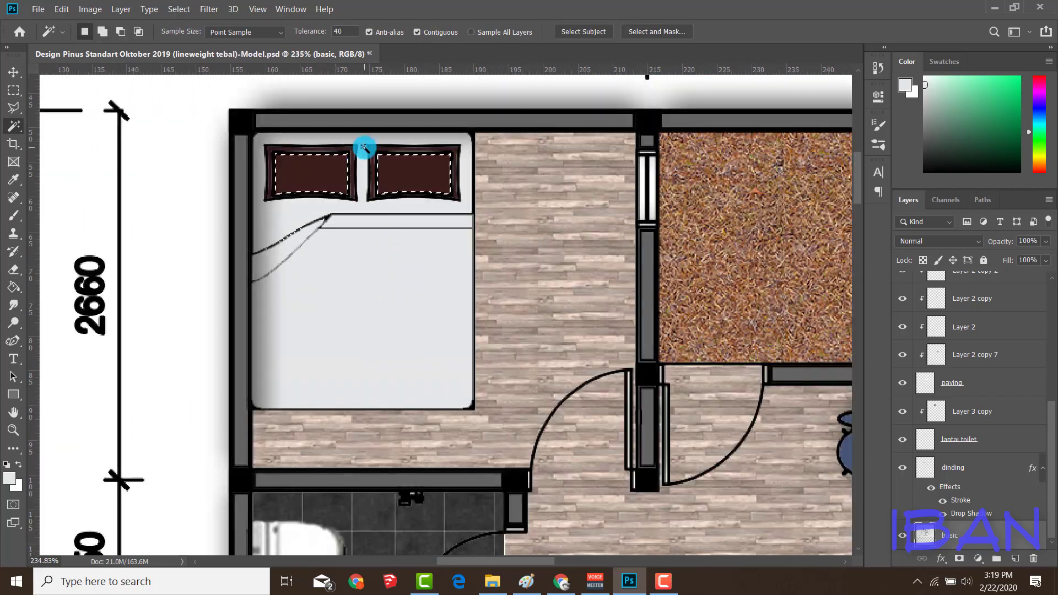
scroll(374, 165, "up", 2)
scroll(336, 177, "down", 1)
scroll(386, 188, "down", 4)
key("g")
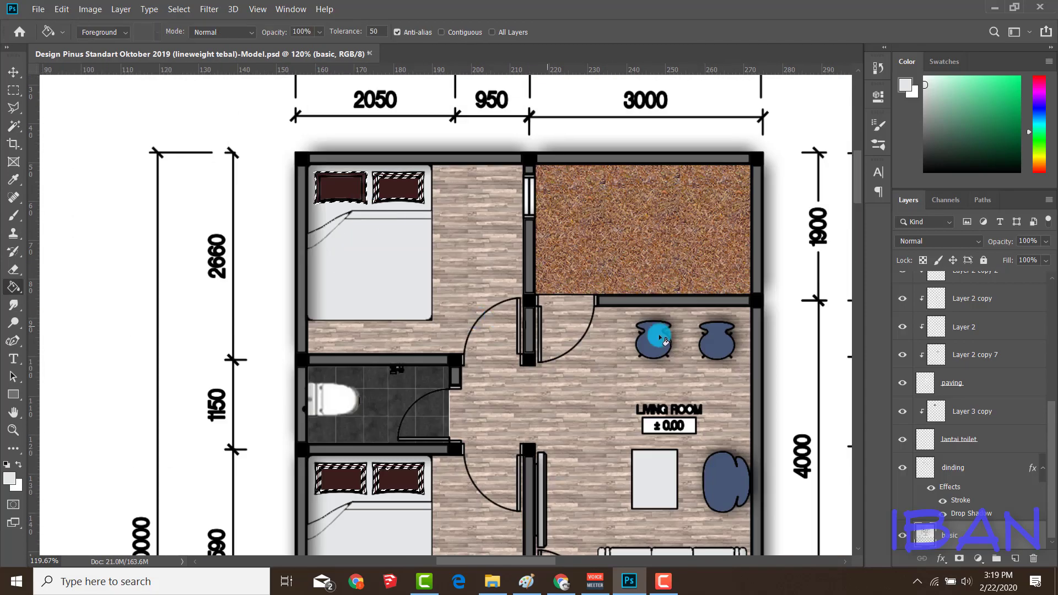
left_click(703, 468, "alt")
left_click(385, 185)
scroll(381, 191, "up", 2)
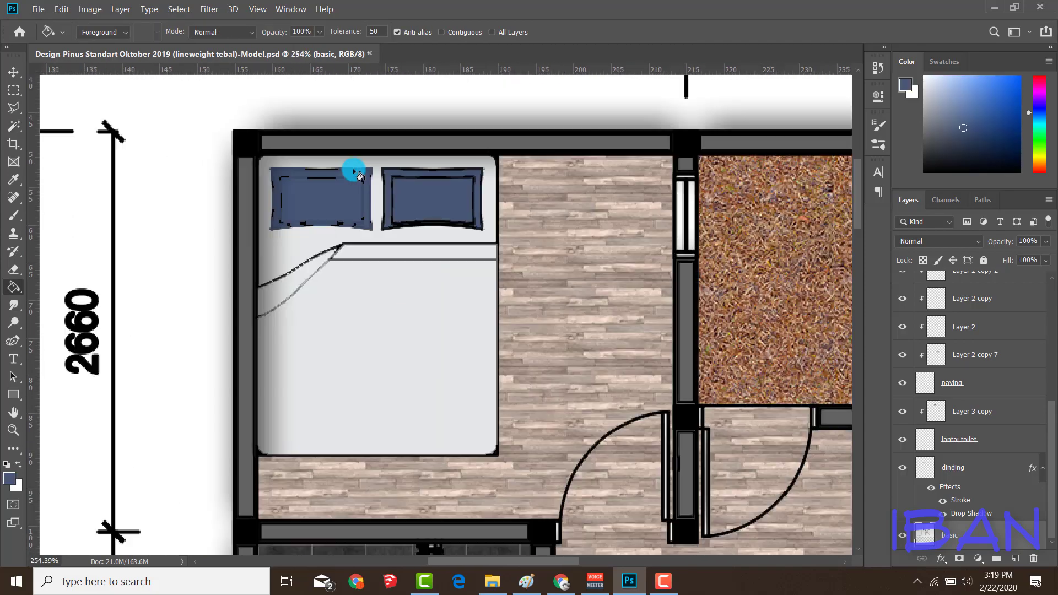
scroll(355, 171, "down", 3)
scroll(356, 172, "up", 1)
key("ctrl+z")
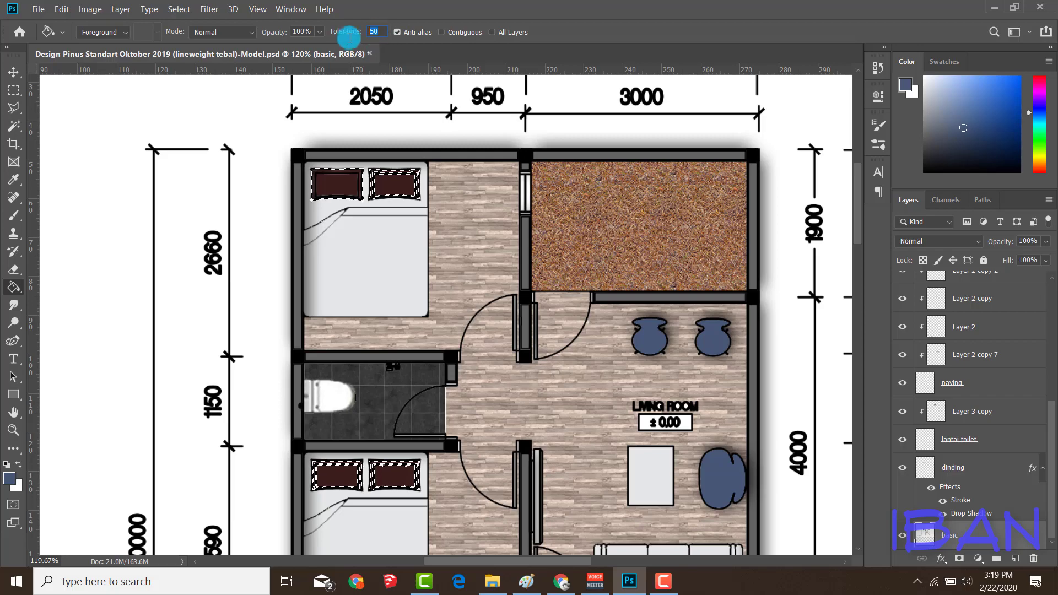
Step: Reselect both pillows with the Magic Wand and fill them navy blue
key("w")
scroll(349, 229, "up", 10)
left_click(338, 223)
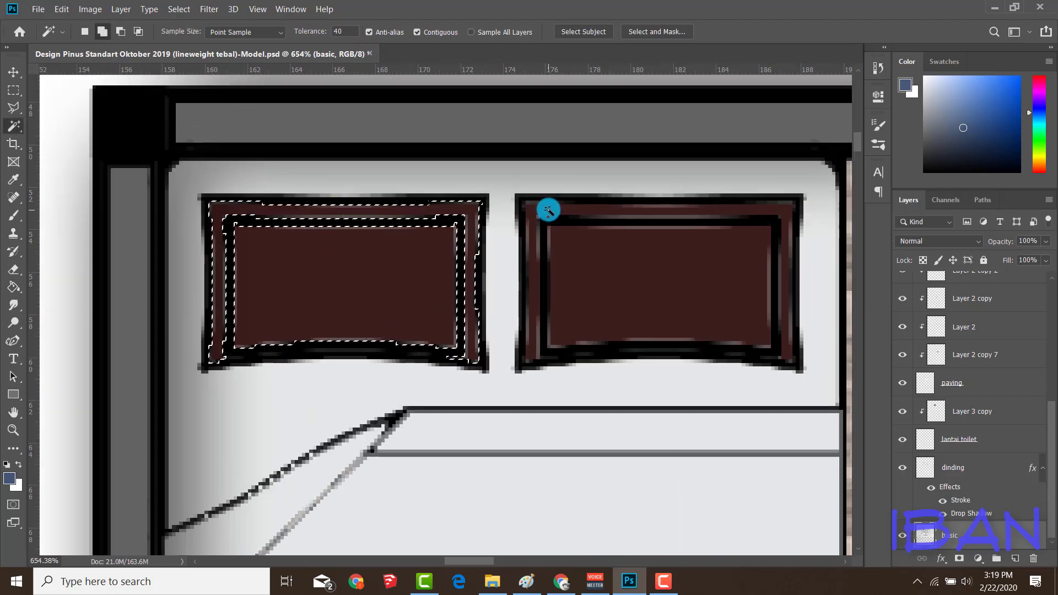
left_click(551, 229)
scroll(463, 233, "down", 5)
scroll(470, 286, "up", 4)
scroll(470, 287, "up", 2)
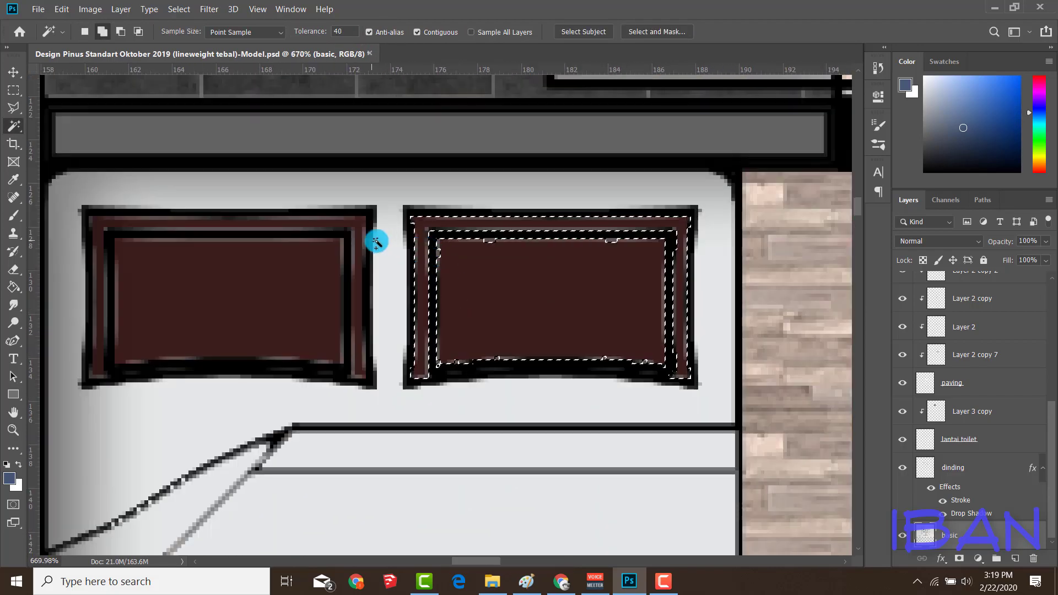
left_click(288, 302, "shift")
scroll(288, 302, "down", 8)
key("g")
left_click(333, 308)
scroll(353, 320, "down", 3)
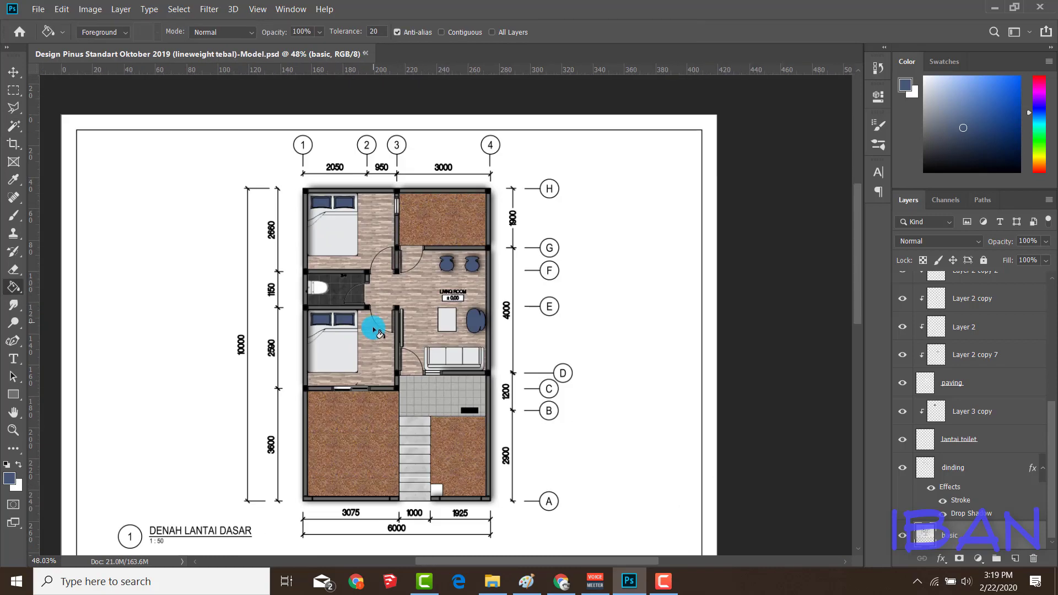
scroll(372, 297, "down", 1)
scroll(380, 309, "down", 1)
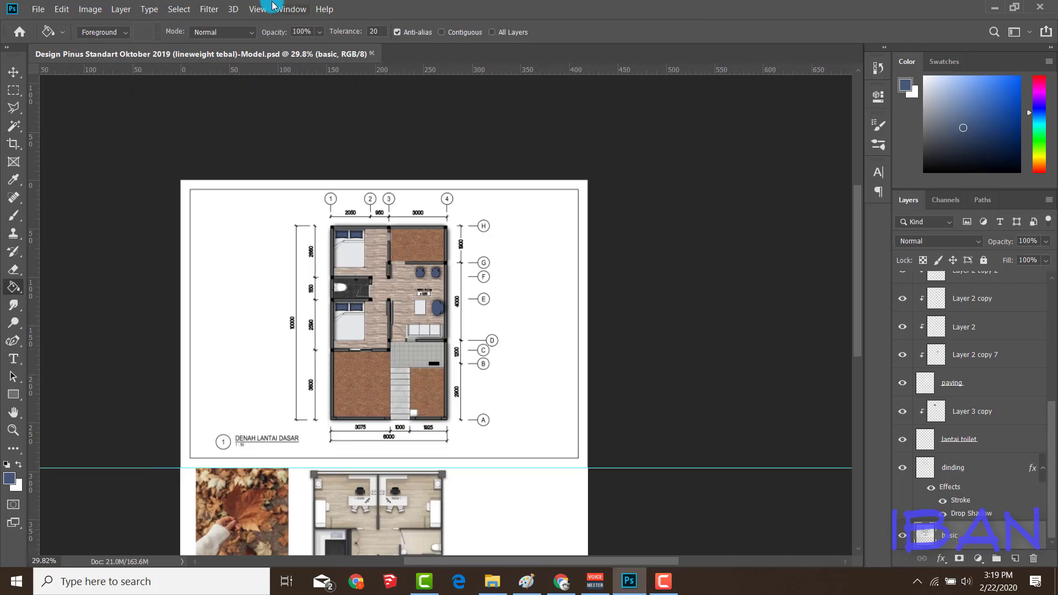
scroll(330, 267, "up", 2)
scroll(332, 265, "up", 1)
scroll(433, 284, "down", 2)
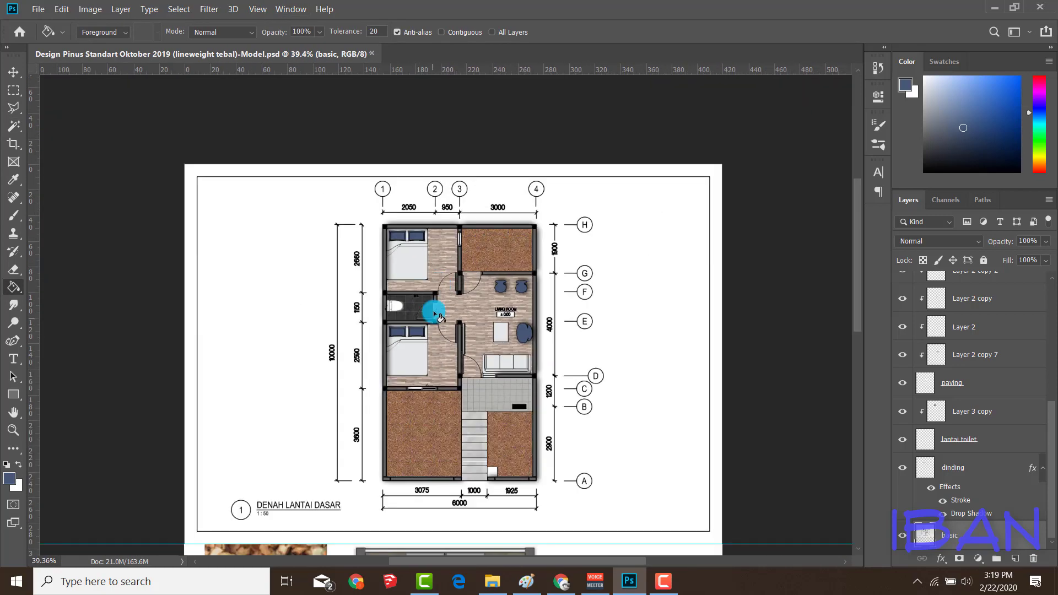
scroll(438, 294, "down", 1)
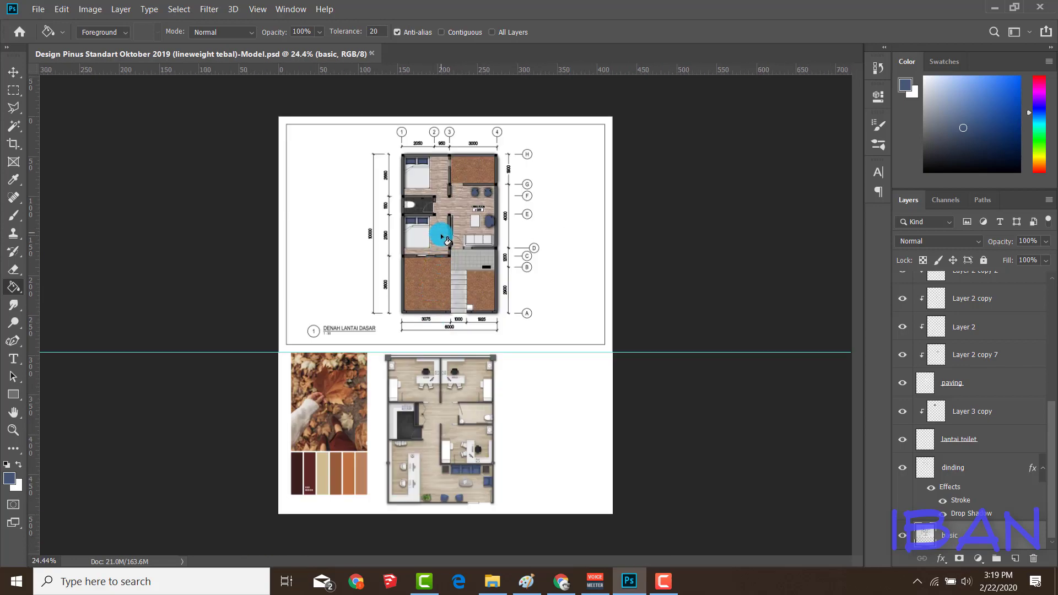
scroll(443, 295, "up", 1)
scroll(439, 293, "up", 2)
scroll(438, 293, "down", 2)
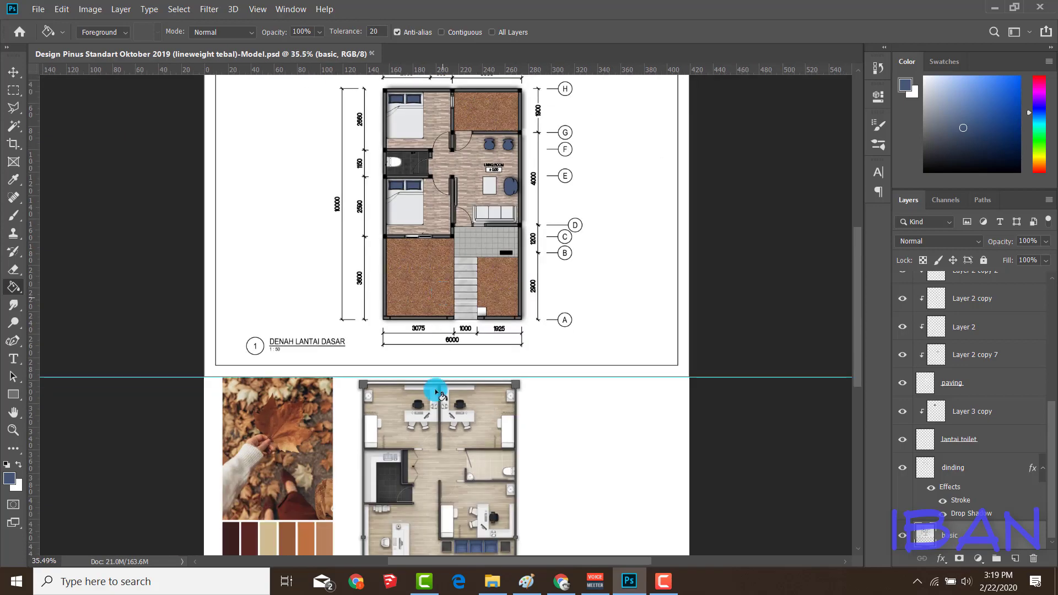
scroll(468, 478, "down", 1)
scroll(469, 477, "up", 1)
scroll(425, 513, "up", 1)
scroll(479, 194, "up", 1)
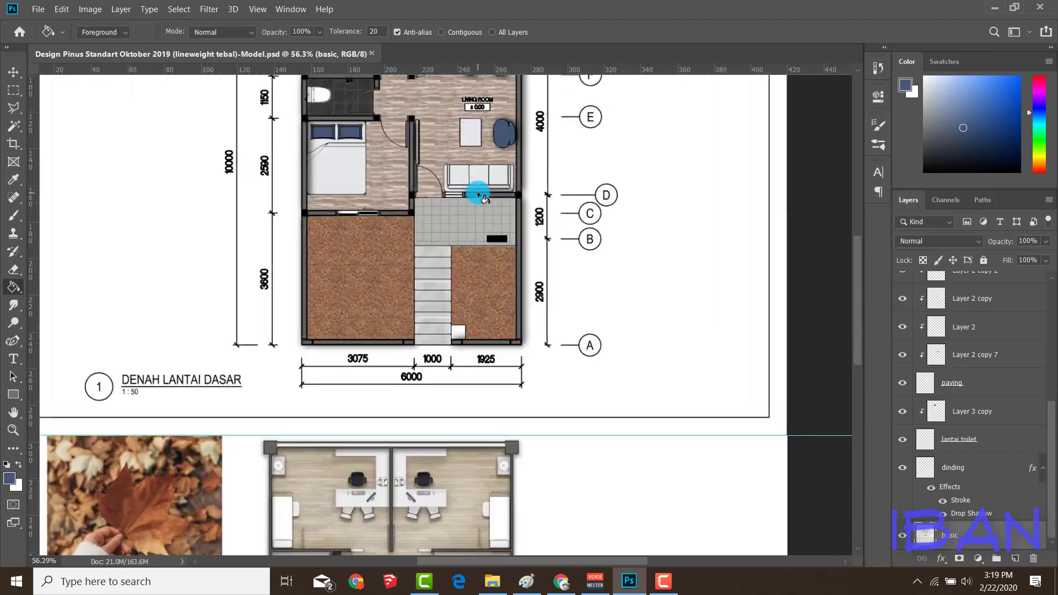
scroll(462, 373, "up", 1)
scroll(462, 372, "down", 2)
scroll(434, 215, "up", 1)
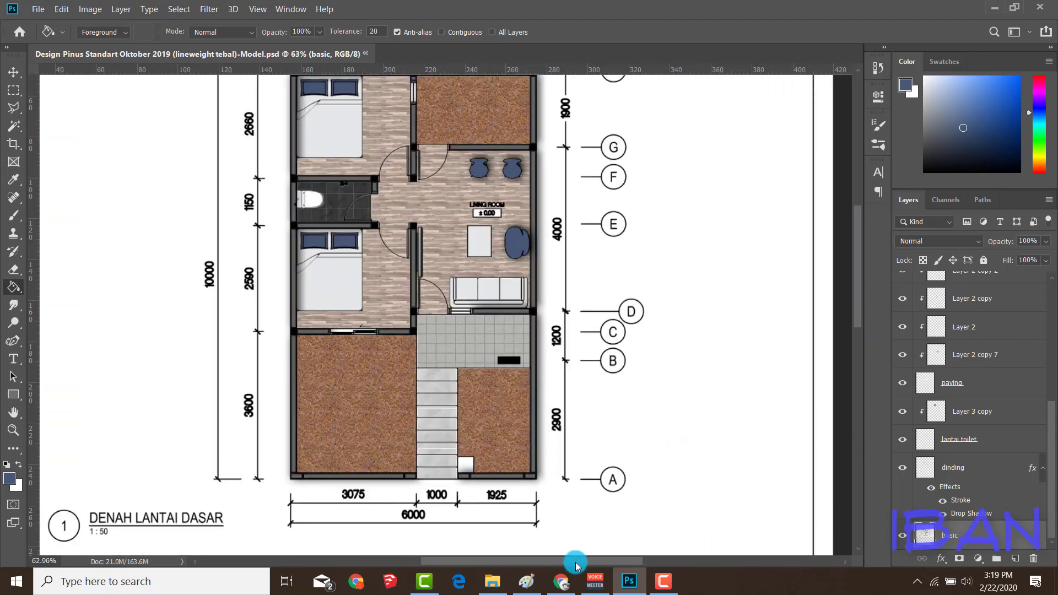
Step: Search Google Images in Chrome for 'tree top view png'
left_click(567, 582)
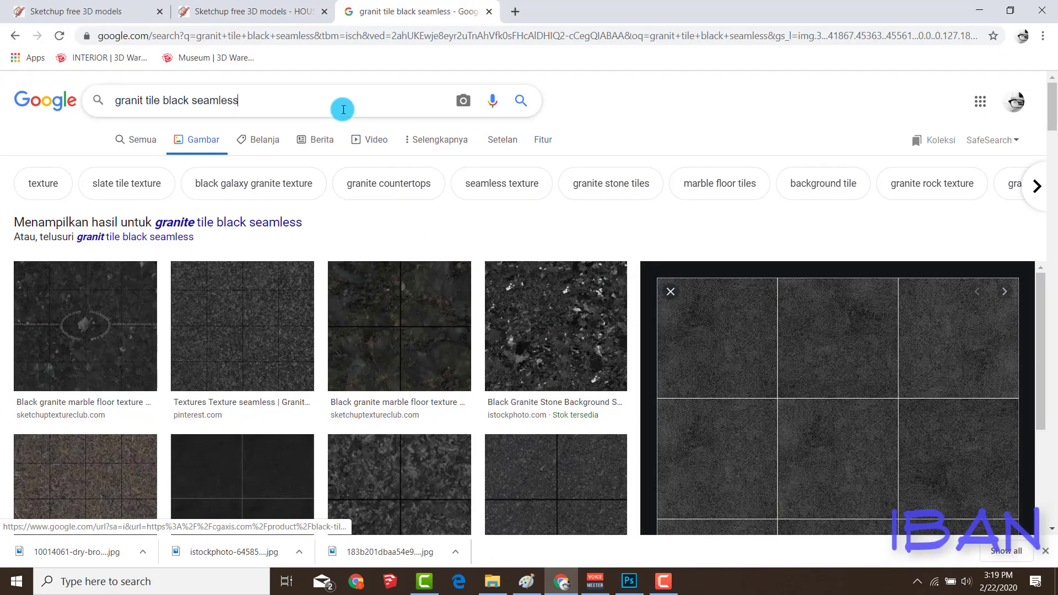
triple_click(343, 109)
type("tree")
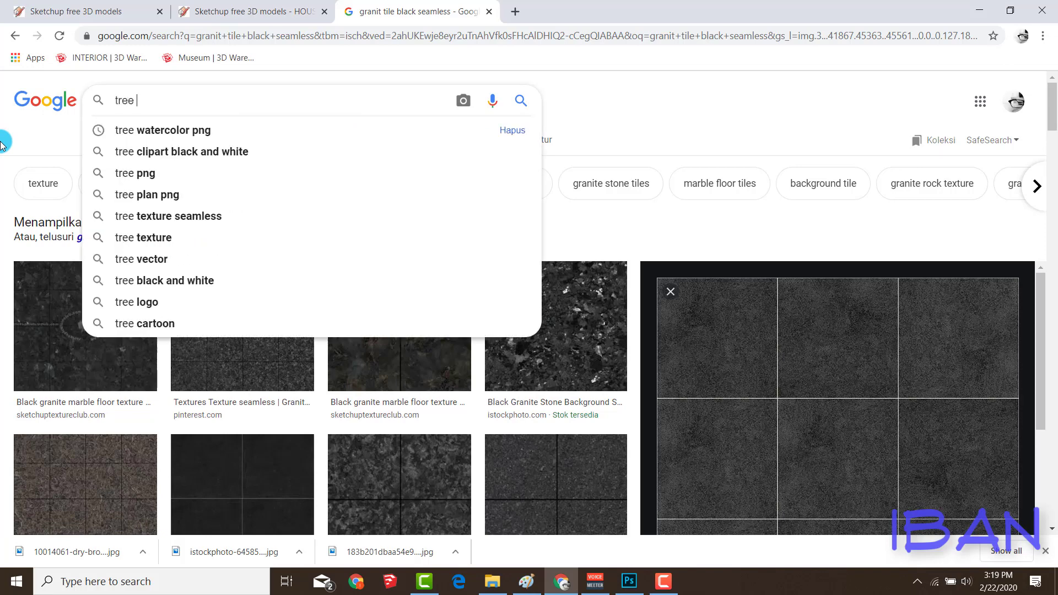
type(" top view png")
key("Return")
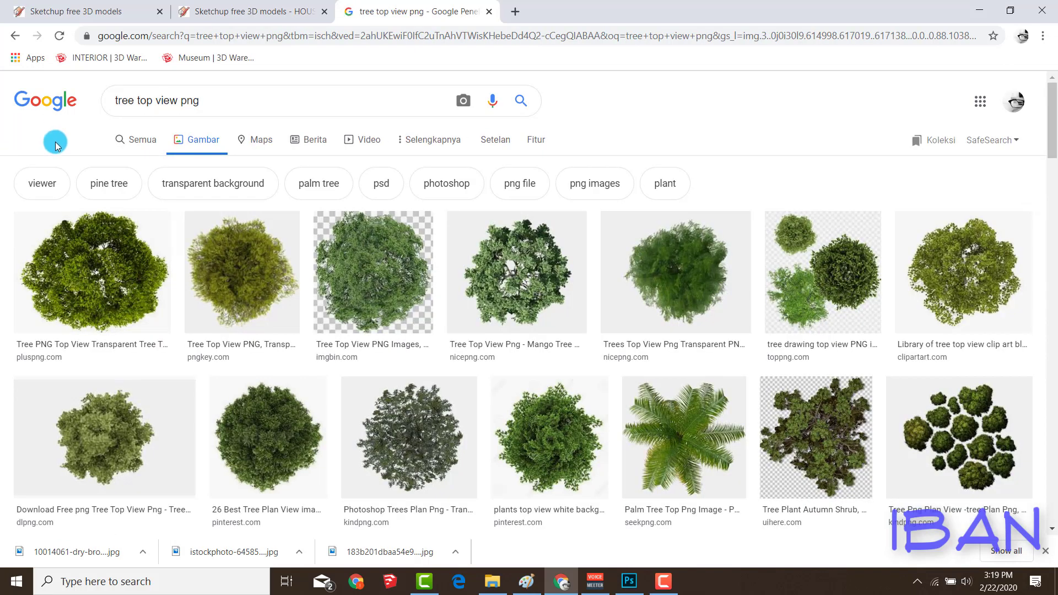
Step: Open the mango tree result and save its image to disk
left_click(515, 270)
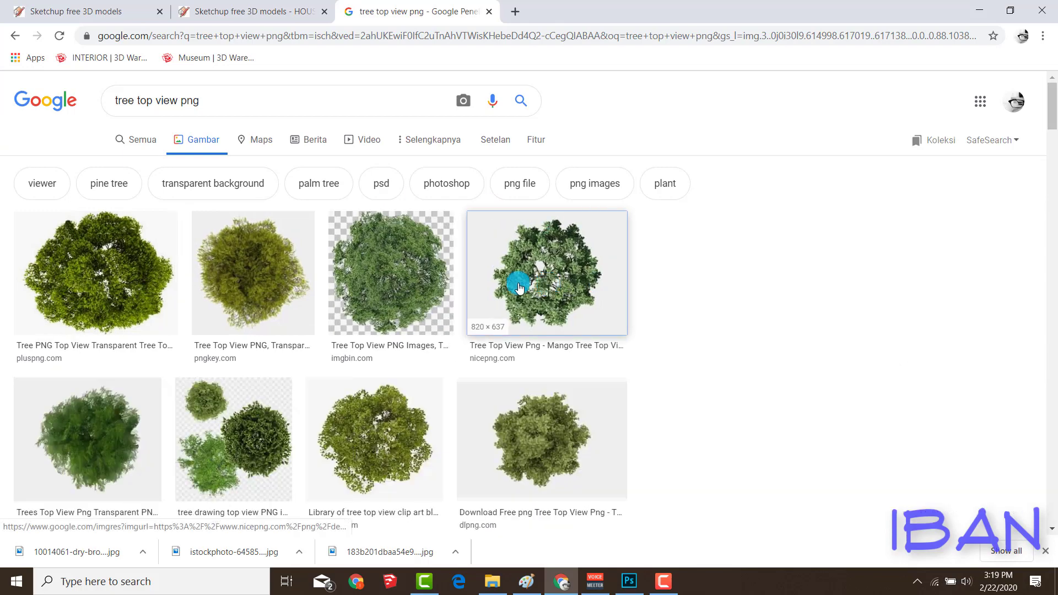
right_click(816, 226)
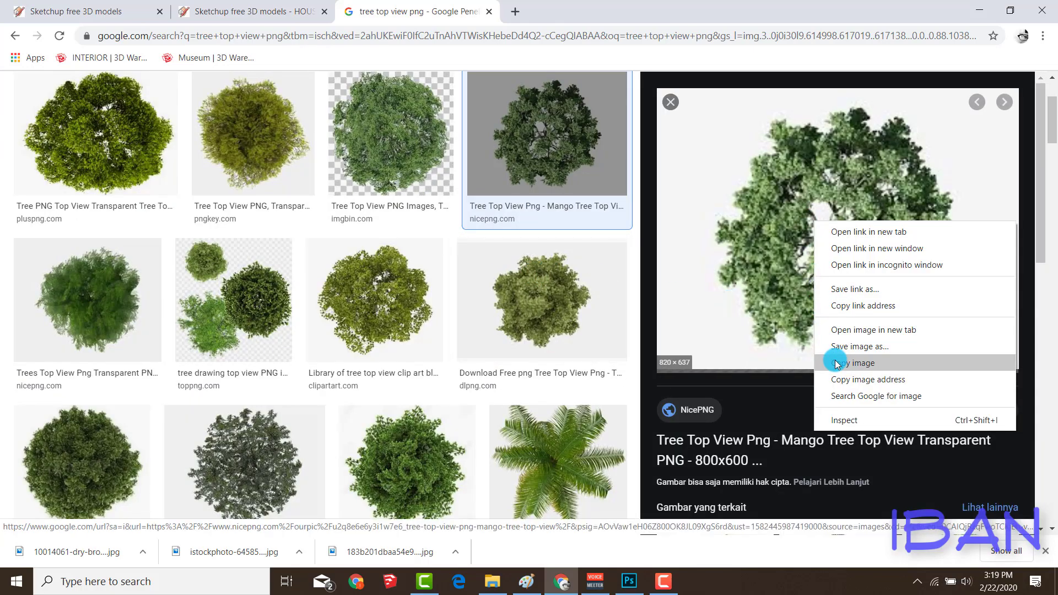
left_click(834, 346)
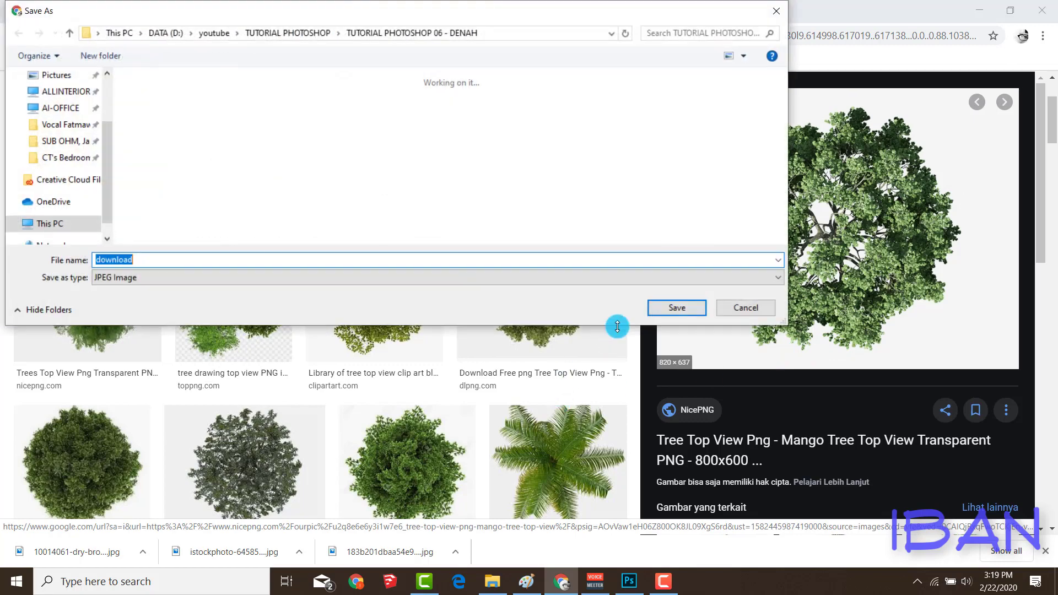
left_click(692, 312)
Step: Open the download folder in File Explorer and preview the office plan image
left_click(492, 582)
left_click(307, 167)
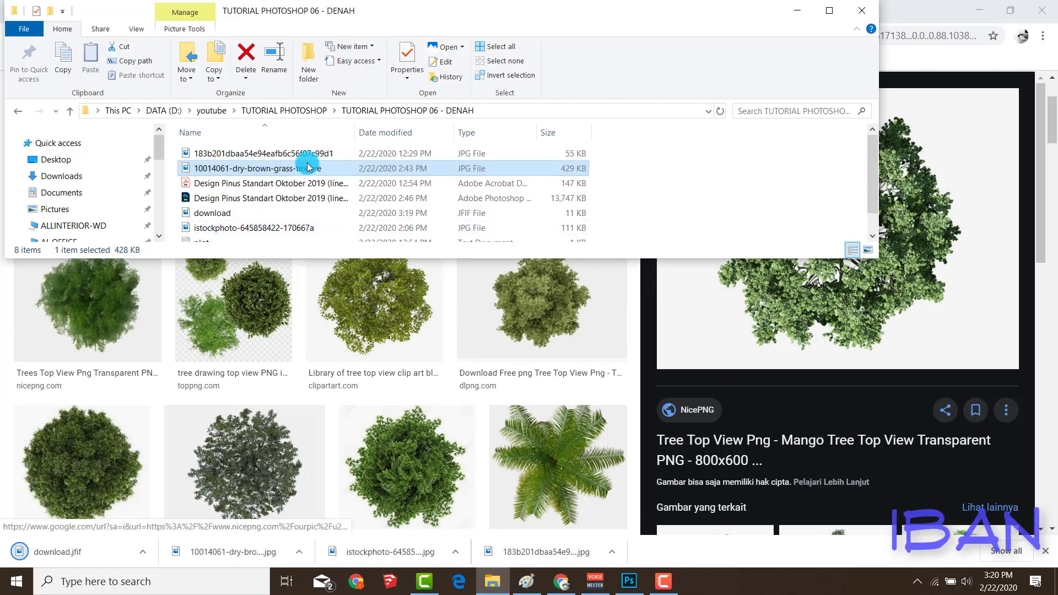
double_click(307, 153)
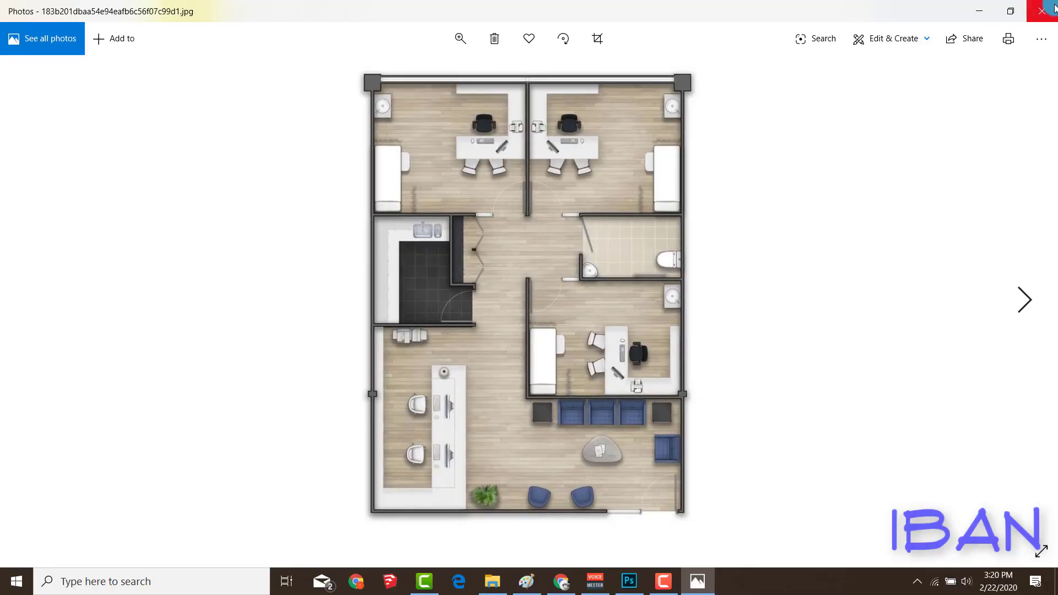
left_click(1053, 9)
Step: Preview download.jfif, try placing it in Photoshop, and dismiss the could-not-place error
scroll(342, 187, "down", 1)
left_click(326, 195)
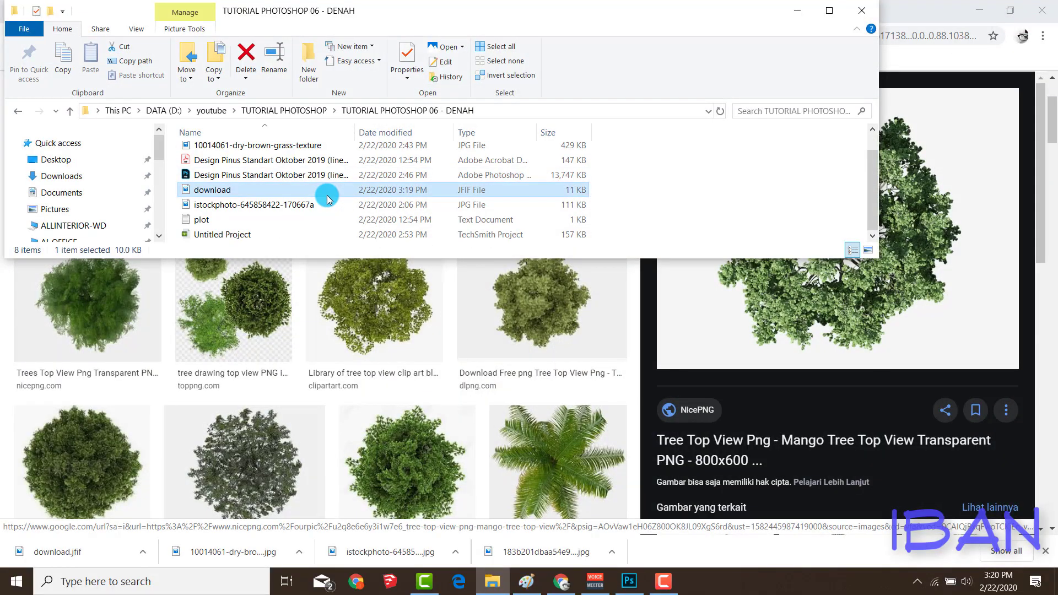
double_click(326, 195)
left_click(1054, 8)
left_click_drag(298, 192, 501, 329)
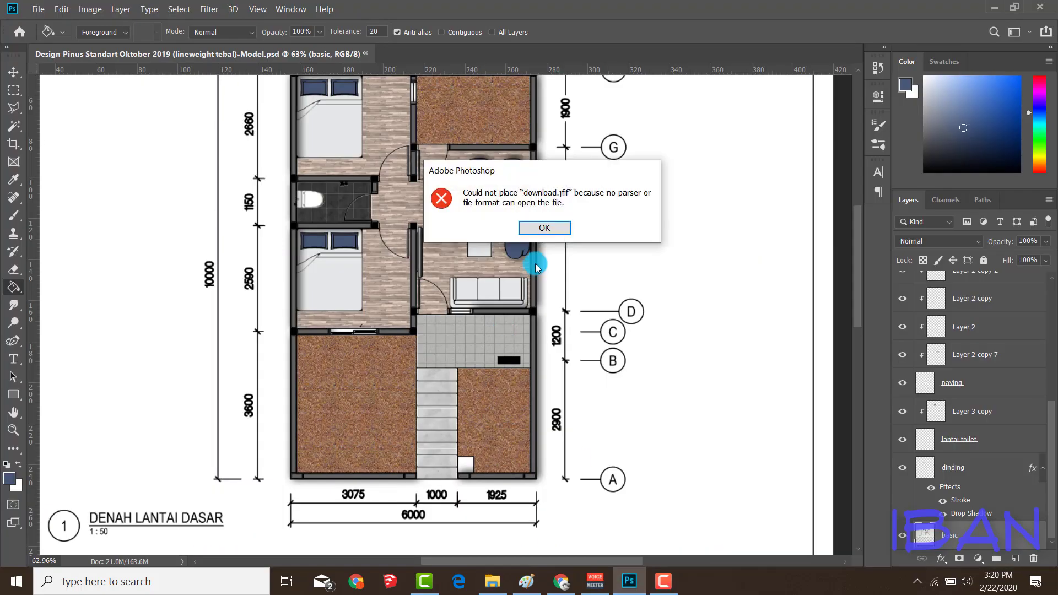
left_click(544, 230)
Step: Save the transparent imgbin top-view tree image from Chrome and show it in its folder
left_click(561, 581)
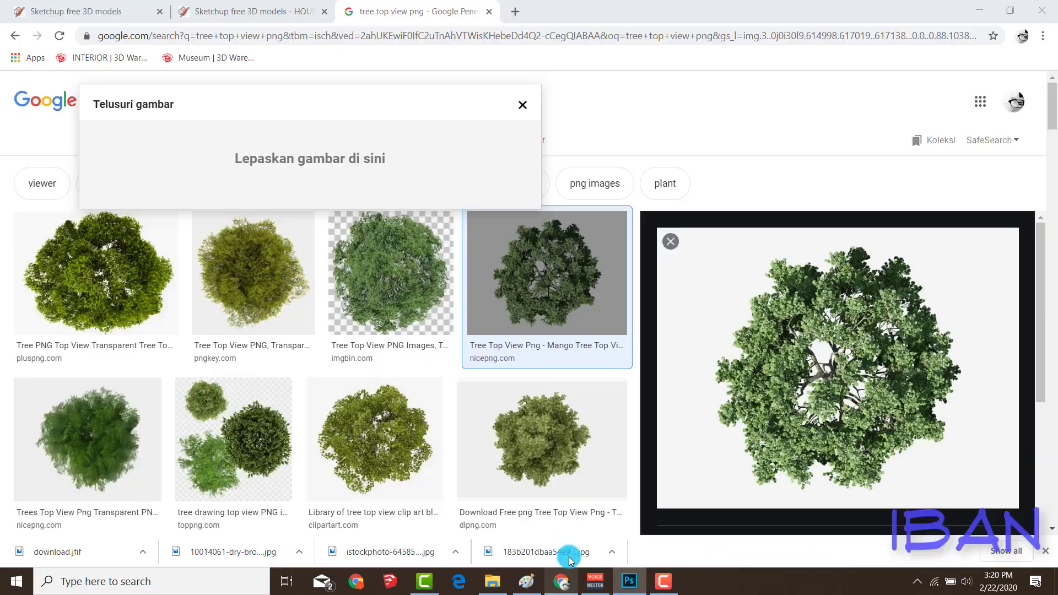
left_click(417, 308)
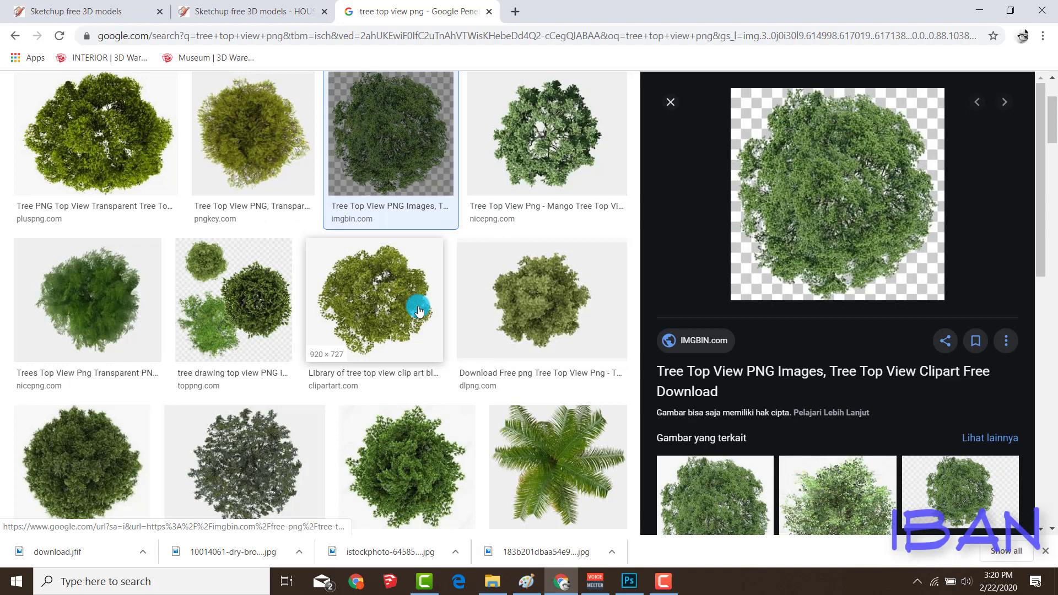
right_click(850, 207)
left_click(882, 330)
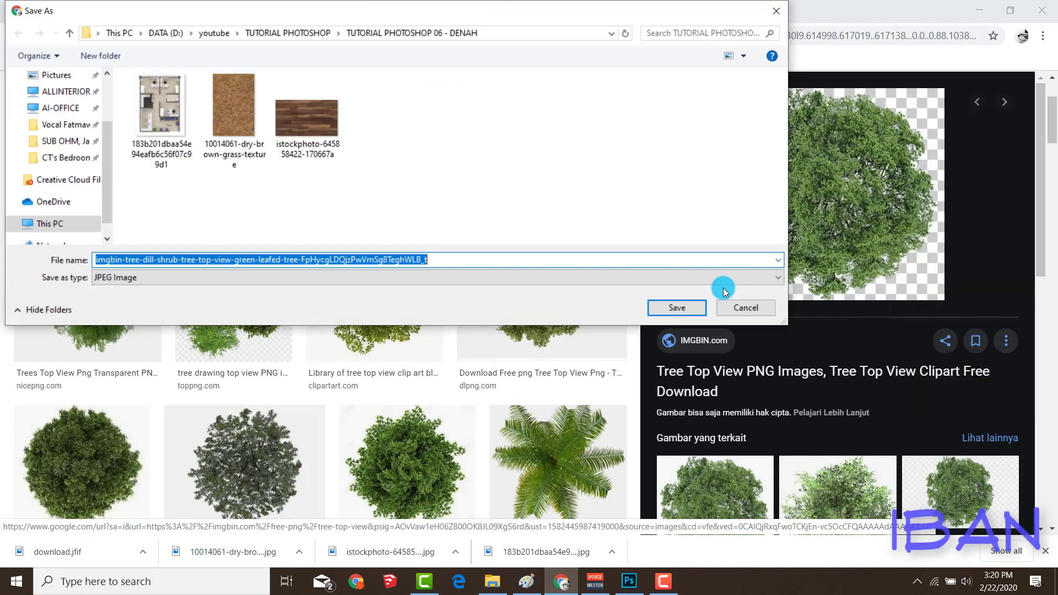
left_click(683, 282)
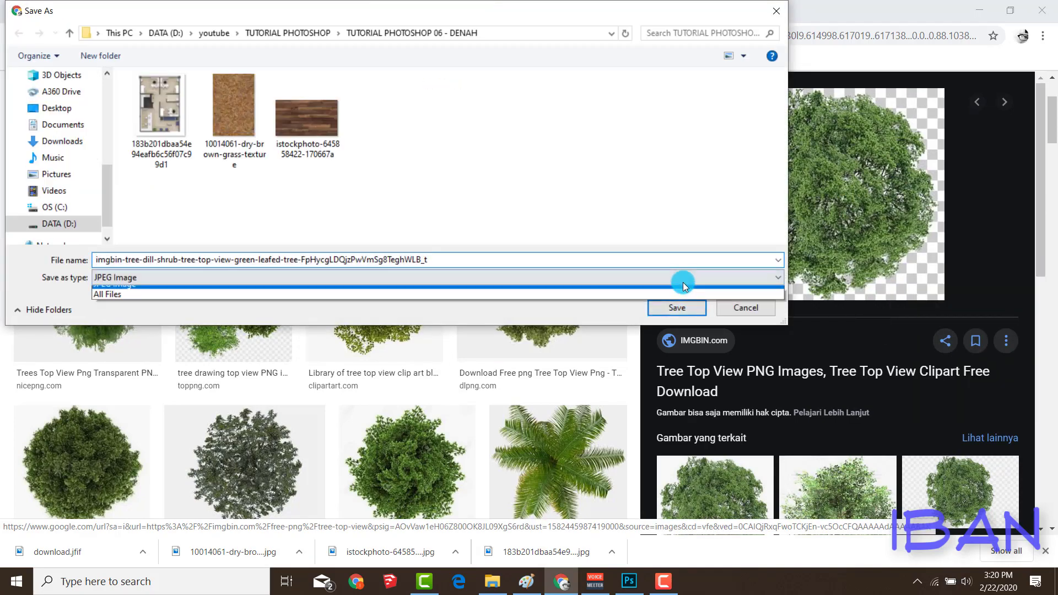
left_click(683, 300)
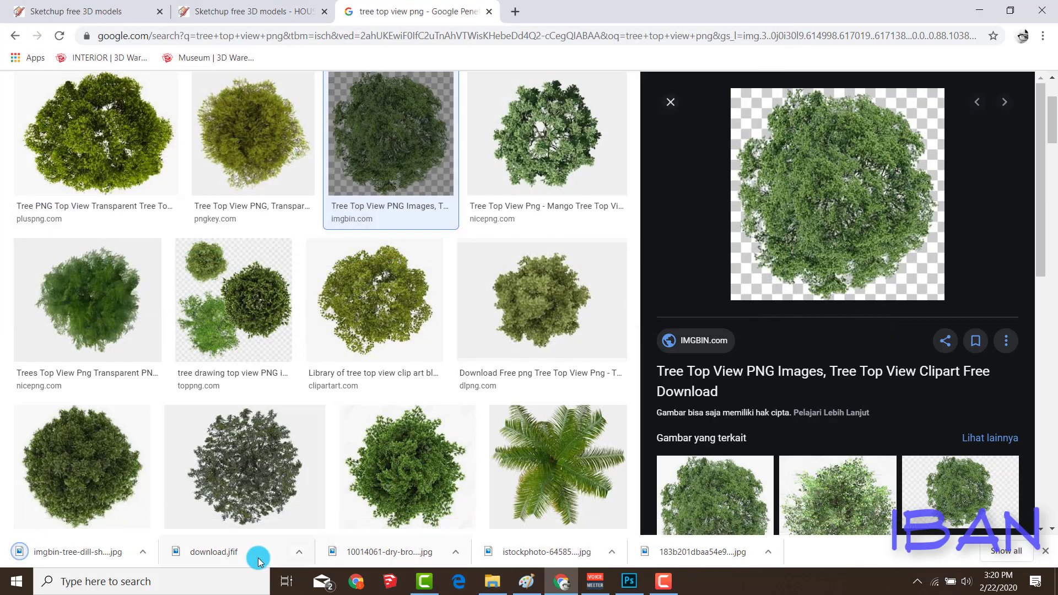
left_click(143, 552)
left_click(170, 505)
Step: Place the tree image over the front garden and move its layer to the top
mouse_move(293, 205)
left_mouse_down()
mouse_move(630, 587)
mouse_move(504, 410)
left_mouse_up()
left_click_drag(522, 238, 463, 353)
key("Return")
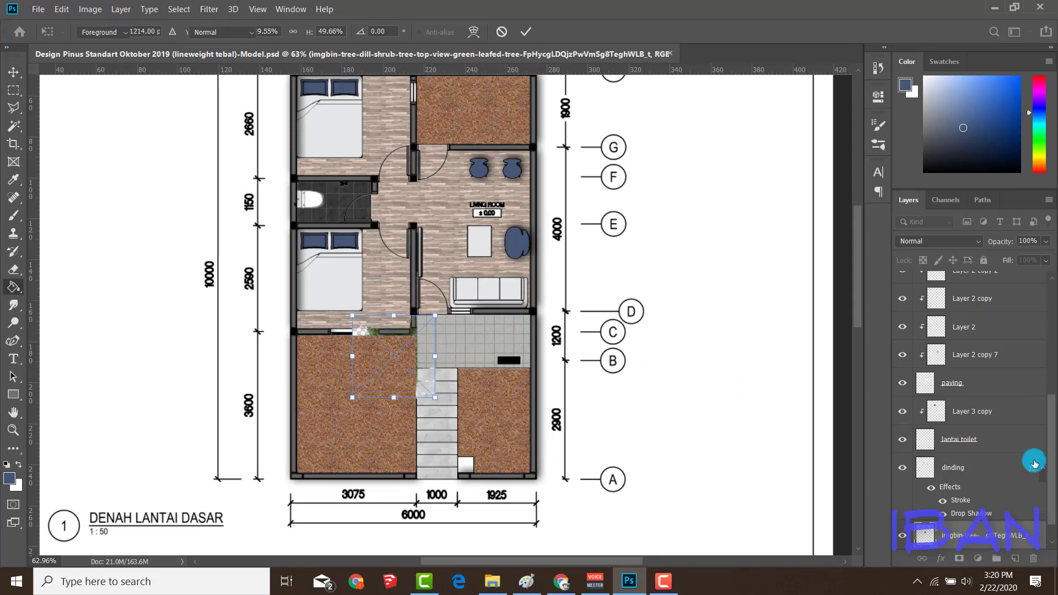
mouse_move(970, 535)
left_mouse_down()
mouse_move(951, 298)
mouse_move(967, 258)
mouse_move(961, 281)
left_mouse_up()
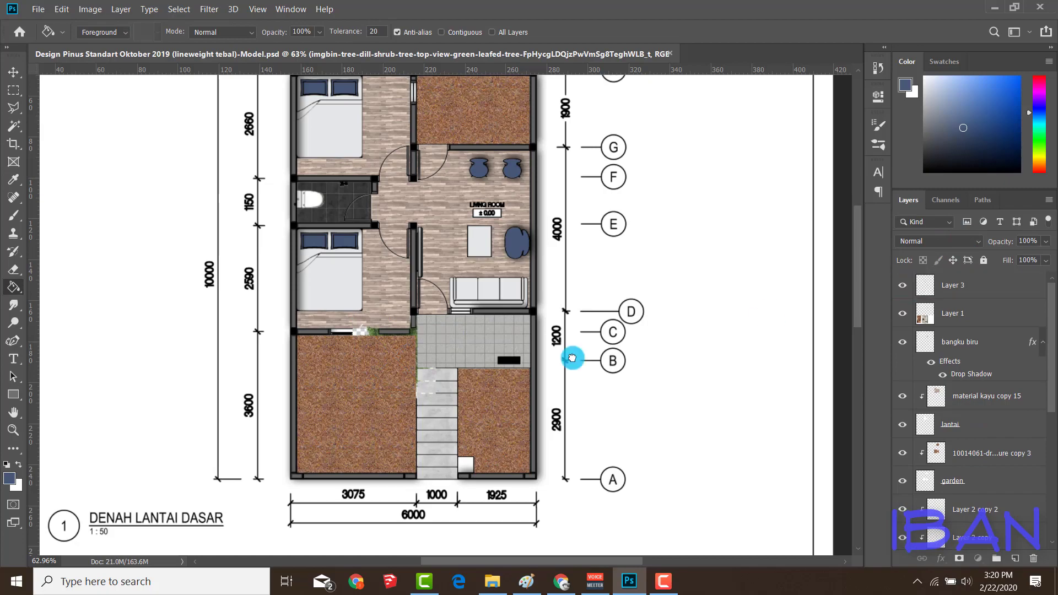
scroll(572, 357, "down", 2)
scroll(416, 402, "up", 5)
Step: Rasterize the tree layer and delete its checkered background selected with the Magic Wand
key("w")
scroll(438, 405, "up", 3)
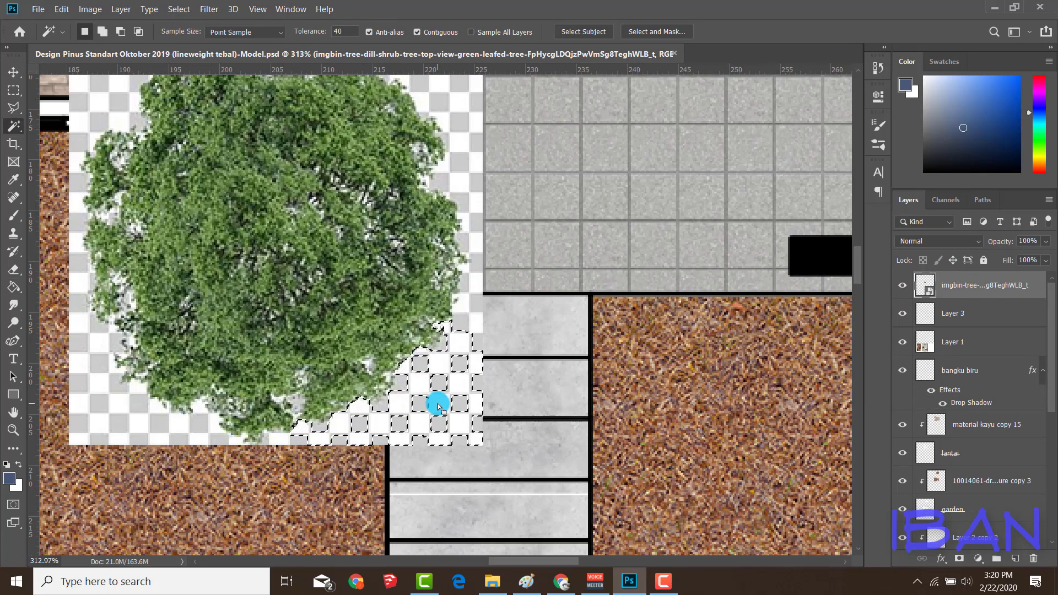
scroll(462, 337, "up", 1)
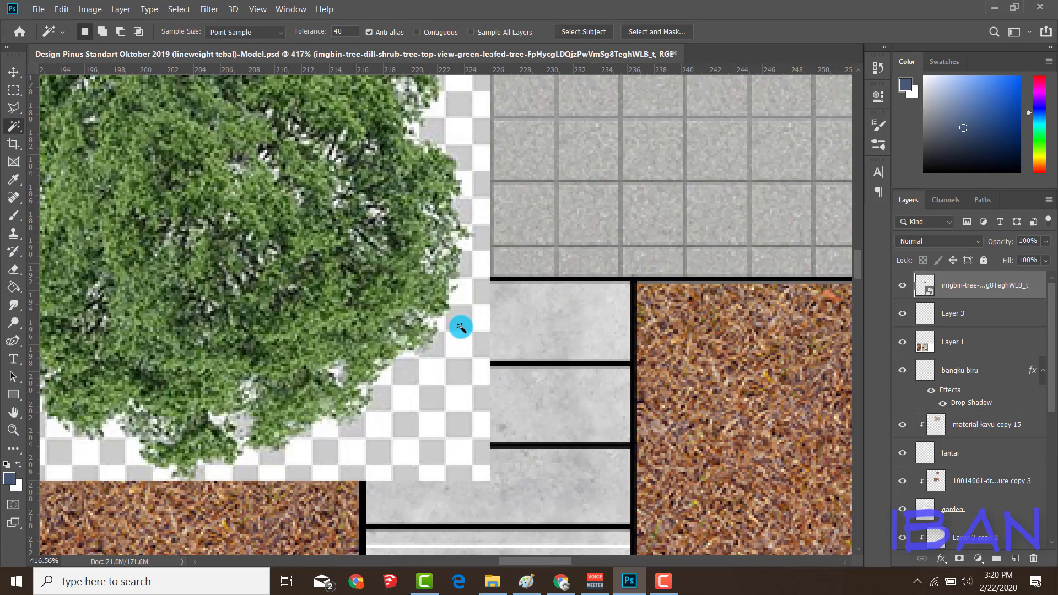
left_click(463, 338)
scroll(462, 336, "down", 2)
scroll(463, 335, "up", 1)
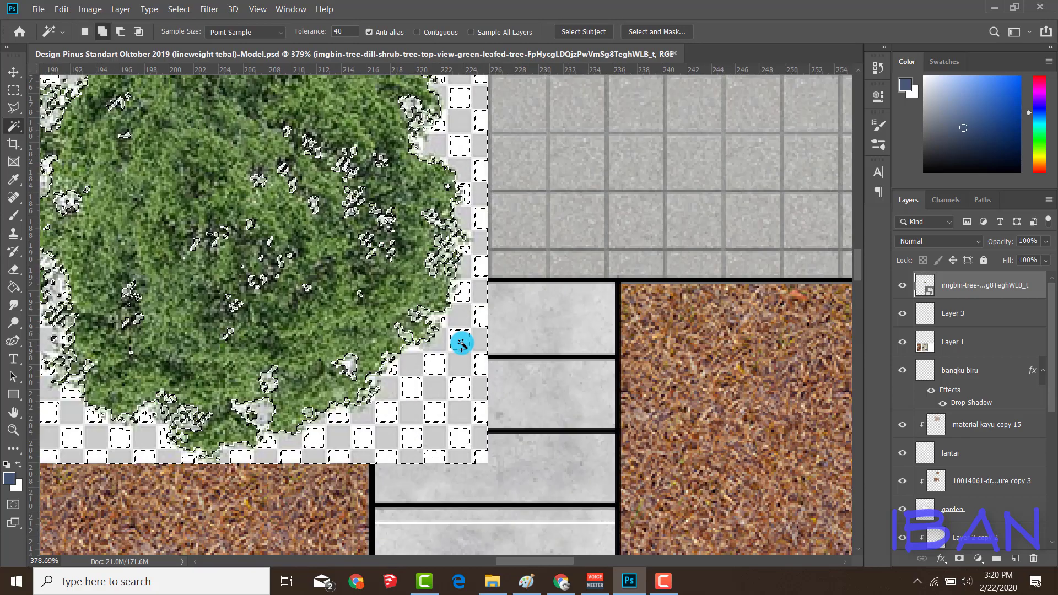
scroll(461, 342, "down", 1)
scroll(461, 342, "down", 1)
key("Delete")
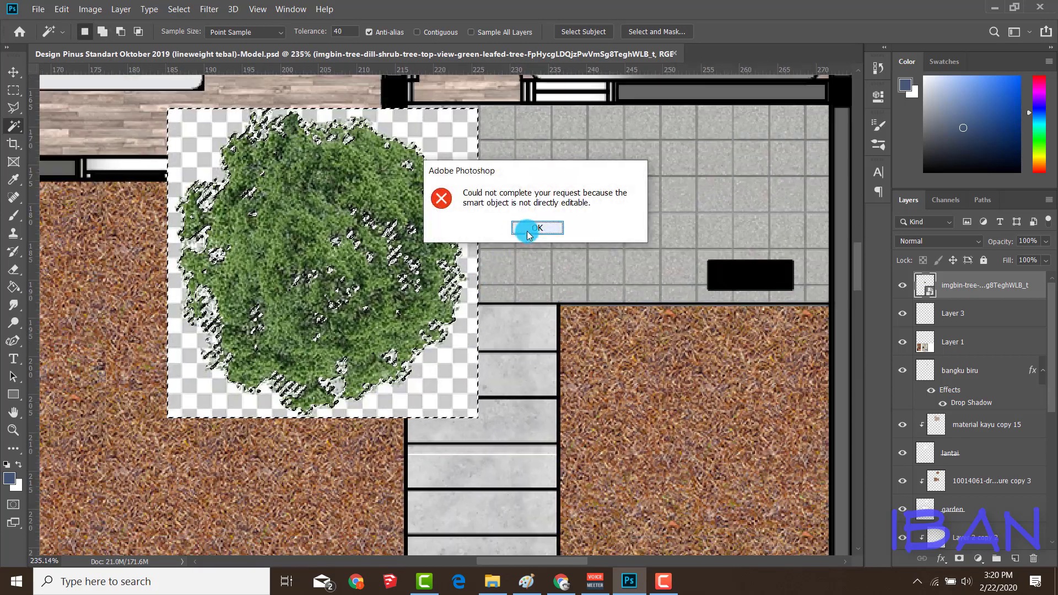
left_click(529, 227)
right_click(973, 286)
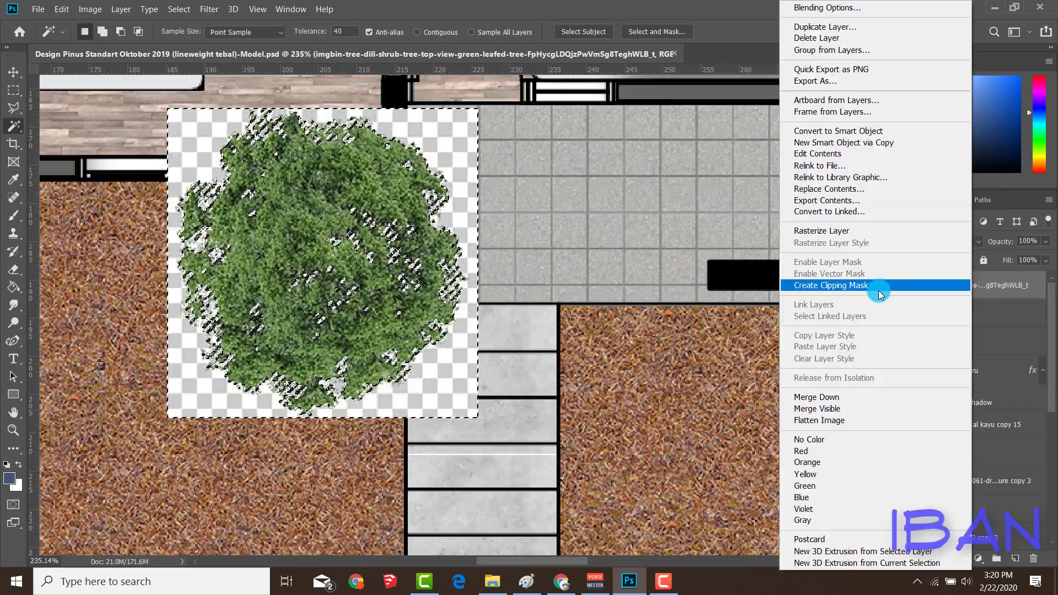
left_click(821, 230)
key("Delete")
scroll(361, 357, "down", 2)
scroll(362, 358, "down", 1)
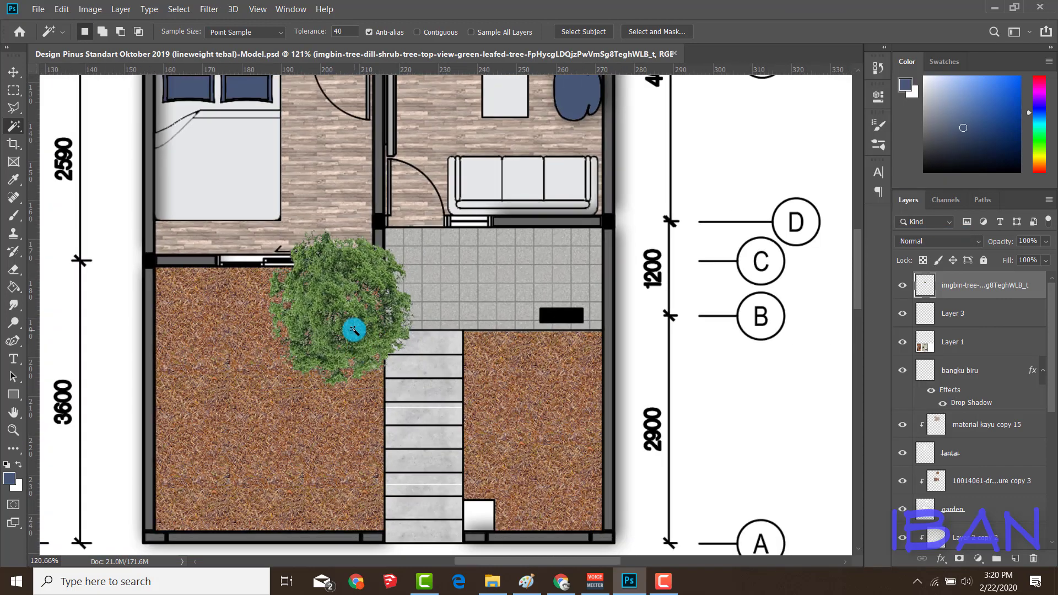
scroll(347, 330, "down", 1)
Step: Scale the tree down to under half its original size
key("ctrl+t")
mouse_move(402, 251)
left_mouse_down()
mouse_move(217, 469)
mouse_move(251, 444)
left_mouse_up()
scroll(217, 470, "up", 1)
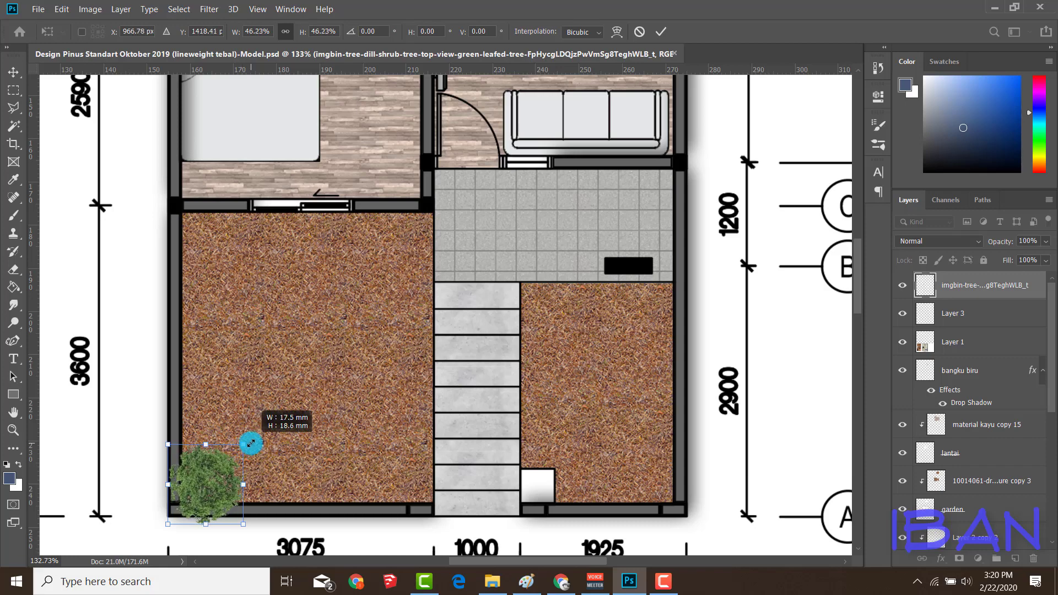
key("Return")
scroll(251, 444, "down", 1)
scroll(211, 480, "up", 1)
key("w")
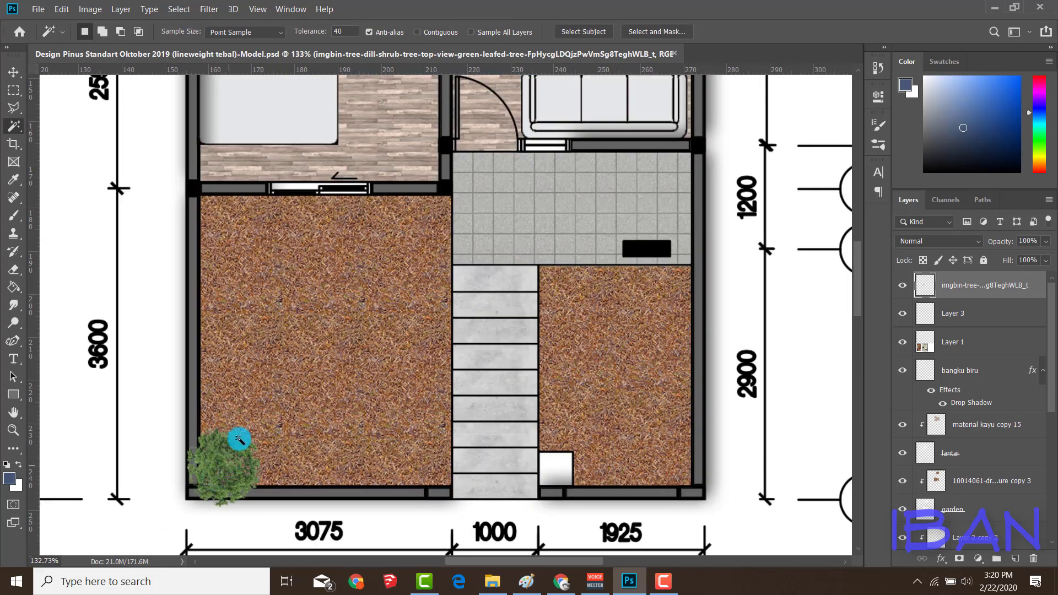
scroll(317, 317, "down", 2)
scroll(219, 475, "down", 1)
scroll(298, 368, "up", 1)
Step: Move the tree beside the mood-board palette and adjust its Color Balance to match
left_click_drag(298, 369, 339, 277)
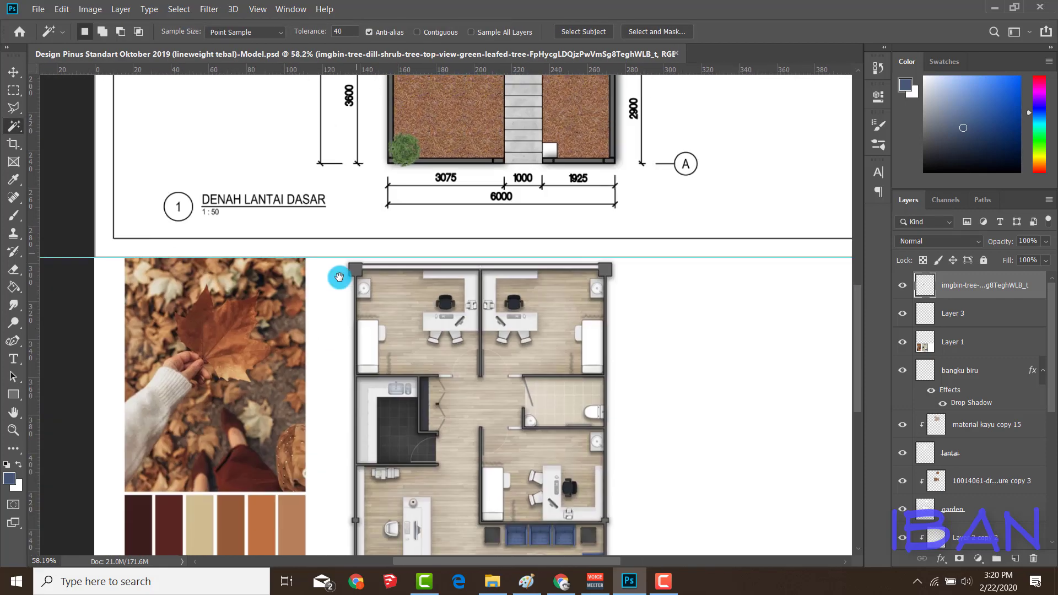
right_click(339, 276)
left_click(408, 146)
key("v")
mouse_move(405, 146)
left_mouse_down()
mouse_move(392, 229)
mouse_move(291, 449)
left_mouse_up()
scroll(291, 449, "up", 2)
left_click(90, 9)
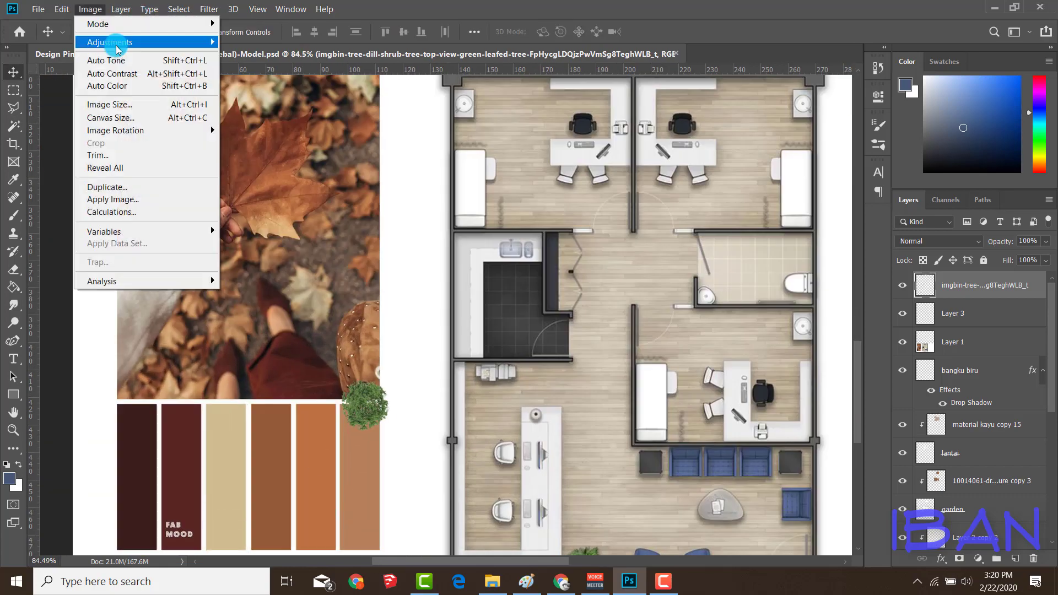
left_click(361, 160)
mouse_move(773, 297)
left_mouse_down()
mouse_move(786, 298)
mouse_move(728, 301)
mouse_move(745, 309)
left_mouse_up()
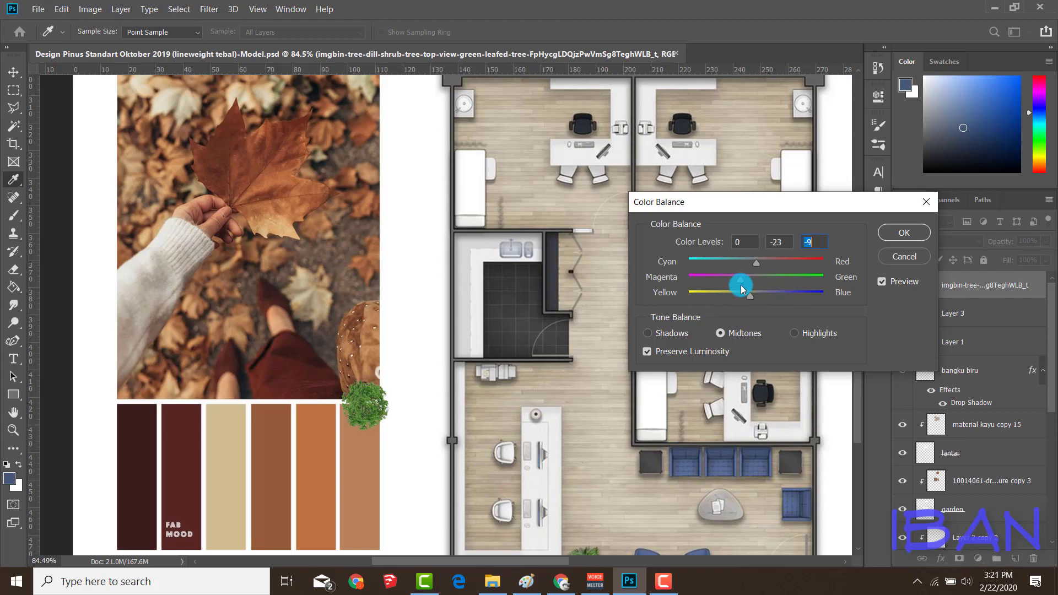
left_click(896, 233)
scroll(406, 437, "down", 3)
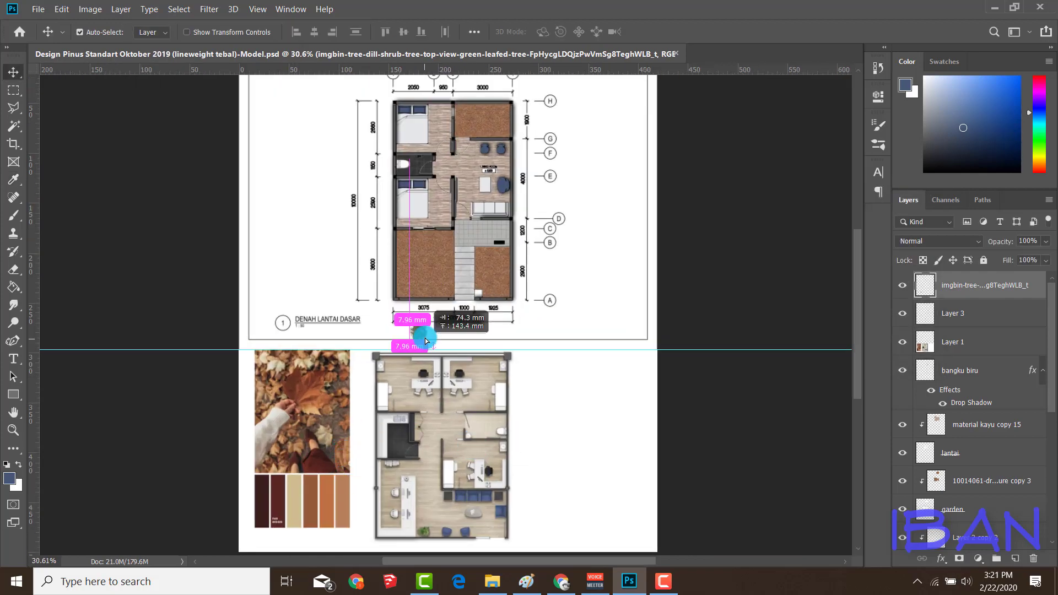
Step: Line up the tree copies along the front garden's edge, starting at its corner
mouse_move(406, 437)
left_mouse_down()
mouse_move(408, 295)
mouse_move(652, 301)
left_mouse_up()
scroll(409, 301, "up", 3)
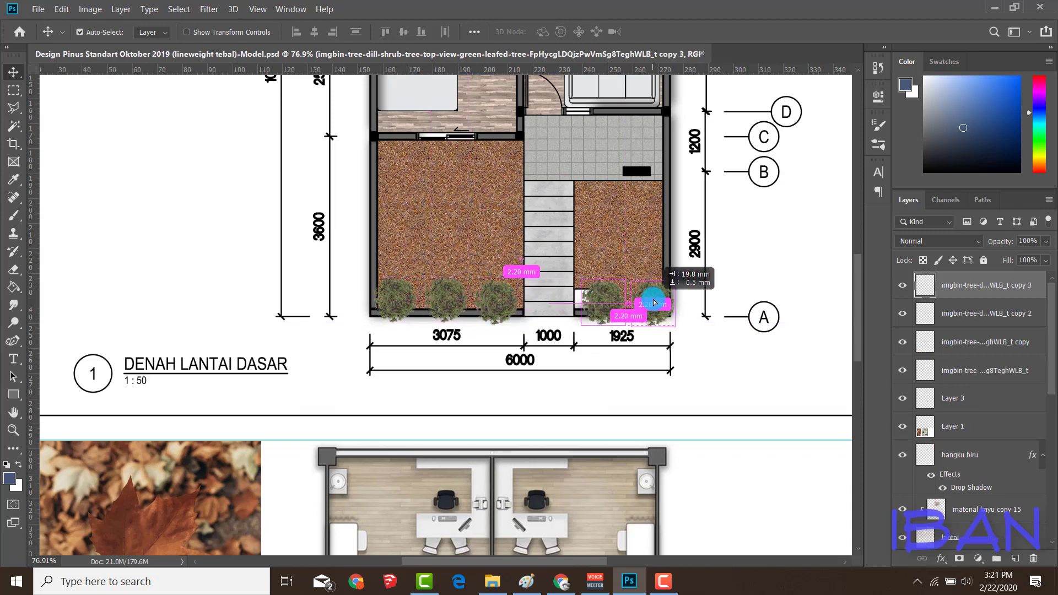
scroll(420, 307, "up", 1)
scroll(421, 307, "right", 1)
left_click(453, 330)
left_click(573, 333)
left_click(610, 331)
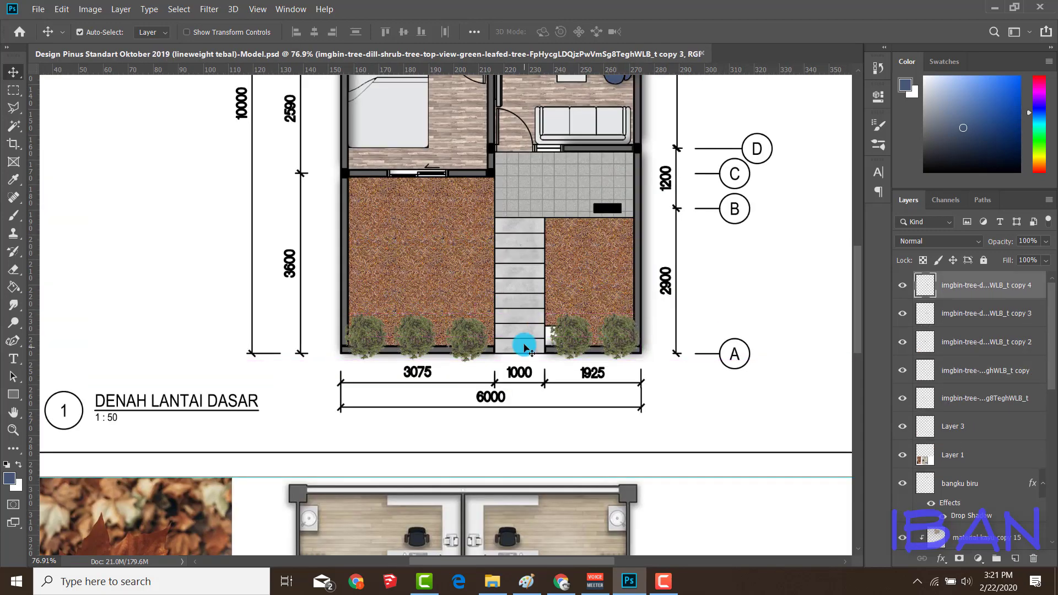
scroll(566, 355, "down", 1)
scroll(620, 347, "up", 2)
left_click_drag(620, 347, 624, 350)
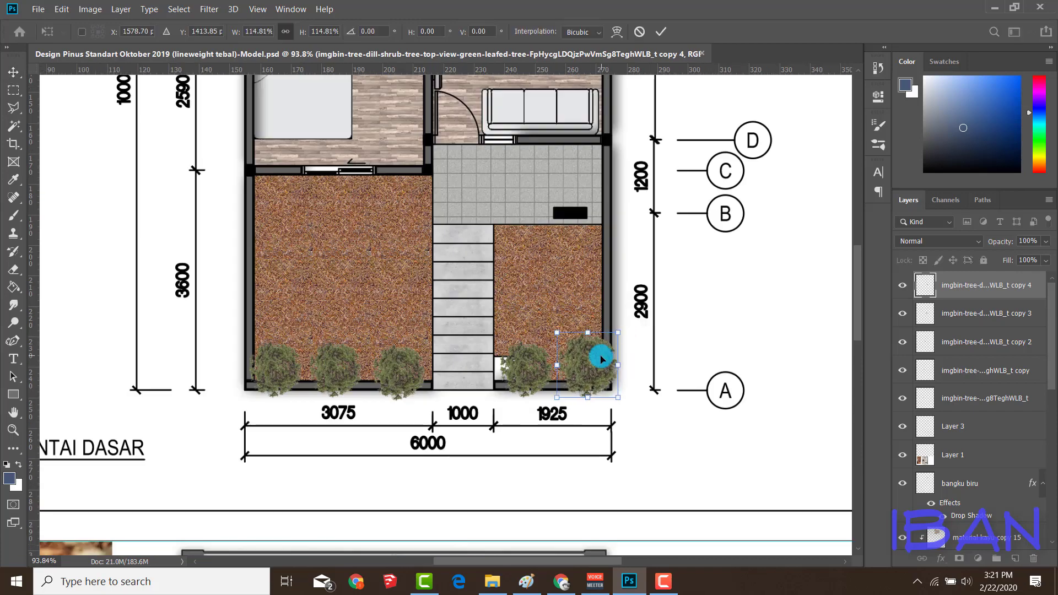
Step: Resize the middle and leftmost trees so the row has varied sizes
left_click(390, 366, "ctrl")
key("ctrl+t")
left_click_drag(366, 354, 363, 357)
key("Return")
left_click(281, 363, "ctrl")
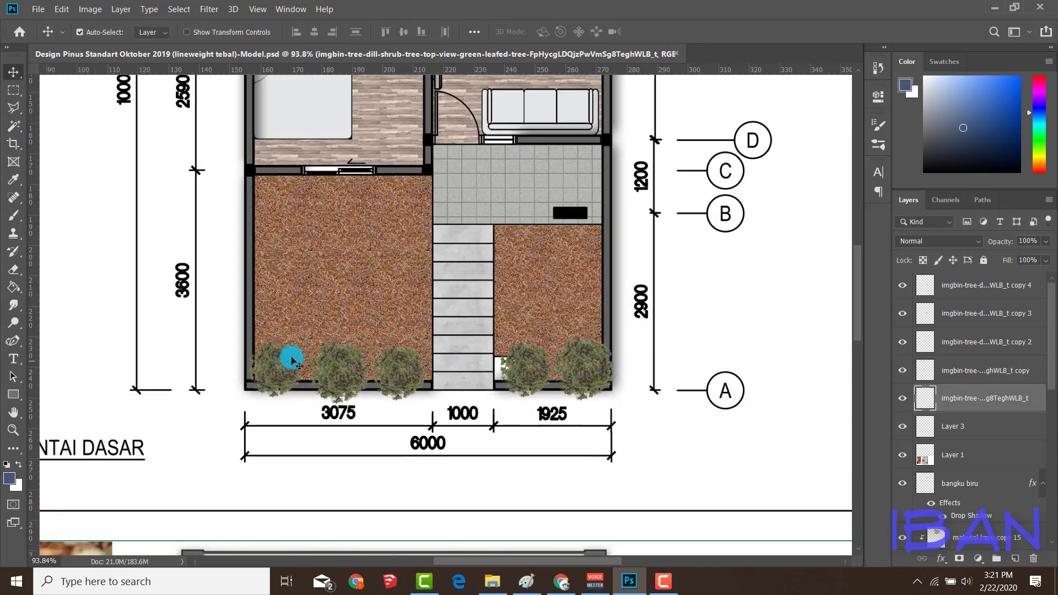
key("ctrl+t")
left_click_drag(303, 345, 301, 346)
key("Return")
scroll(300, 358, "down", 2)
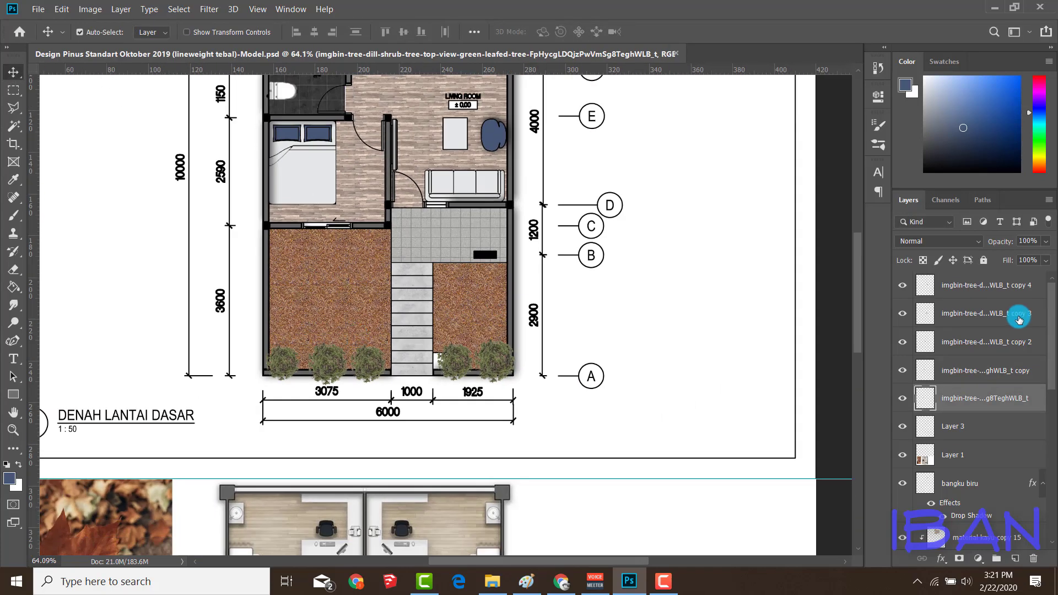
Step: Merge the front-garden tree layers into one layer
left_click(979, 298, "shift")
right_click(979, 298)
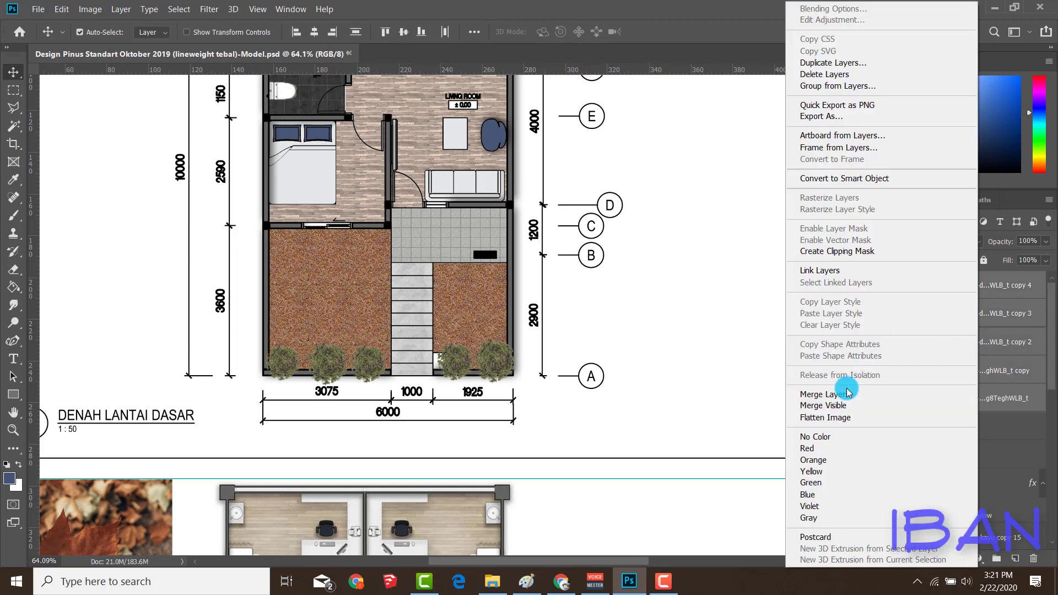
left_click(847, 394)
Step: Give the merged trees a drop shadow with an adjusted angle
left_click(943, 559)
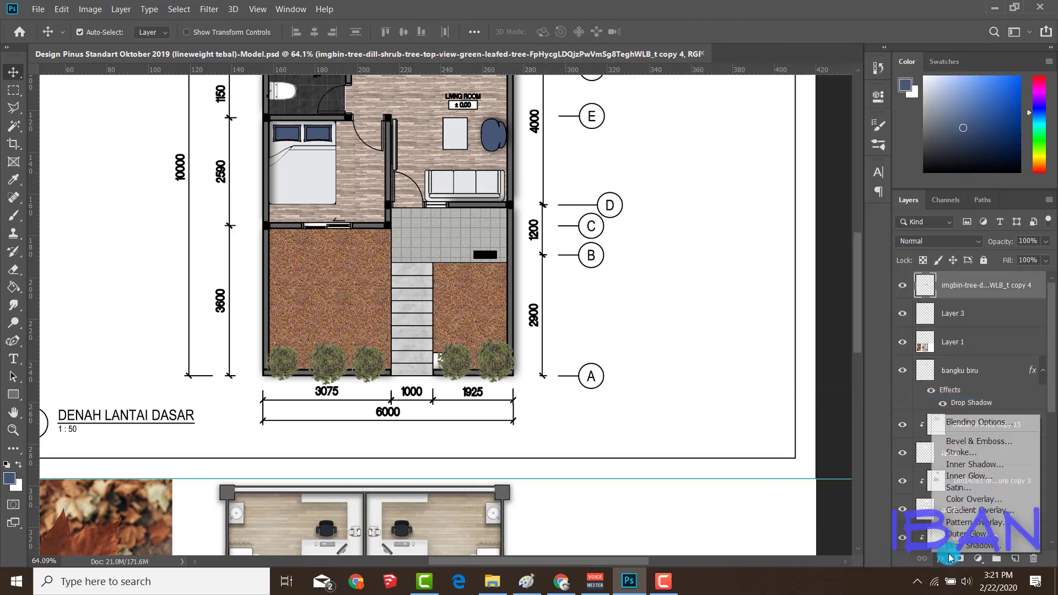
left_click(949, 422)
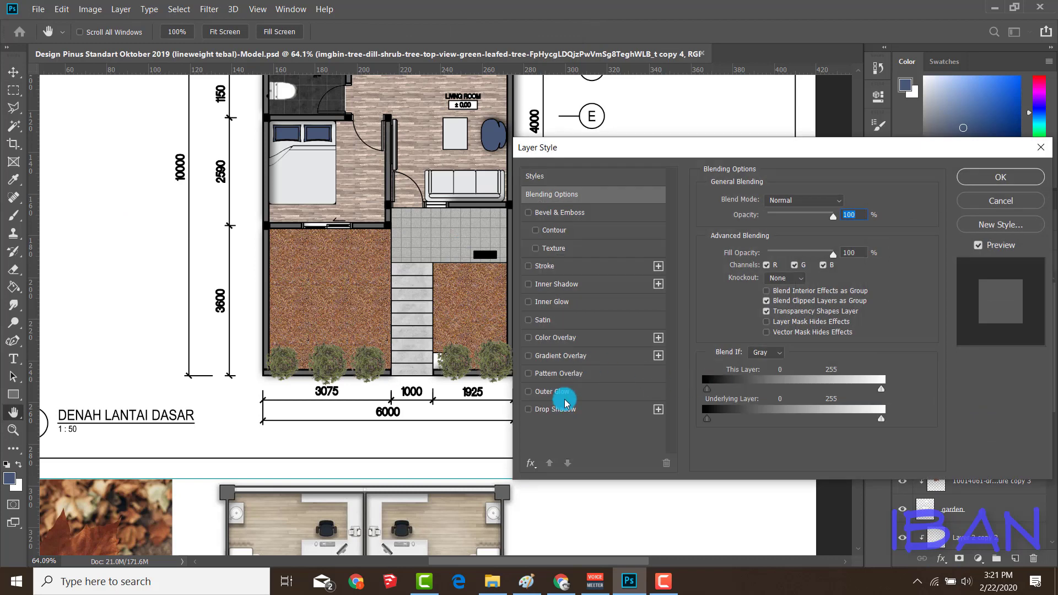
left_click(551, 410)
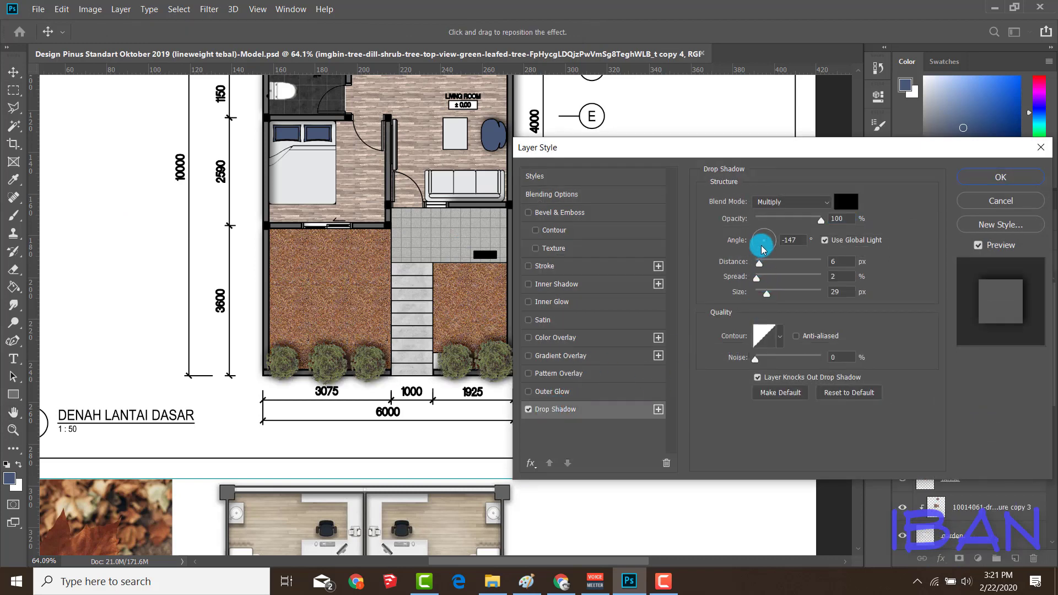
mouse_move(763, 244)
left_mouse_down()
mouse_move(772, 232)
mouse_move(759, 245)
left_mouse_up()
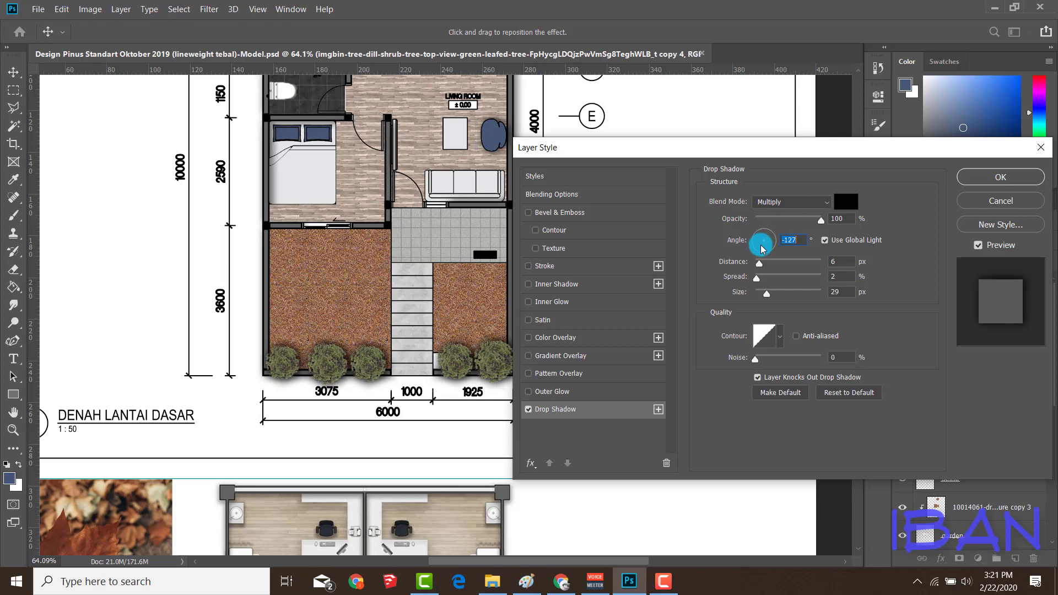
left_click(994, 186)
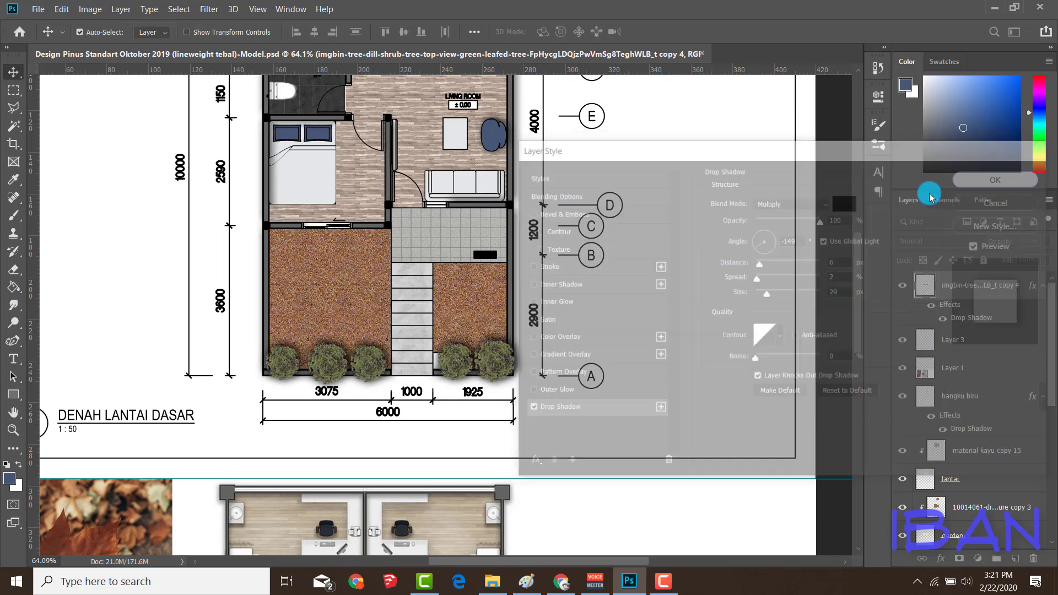
scroll(547, 455, "down", 2)
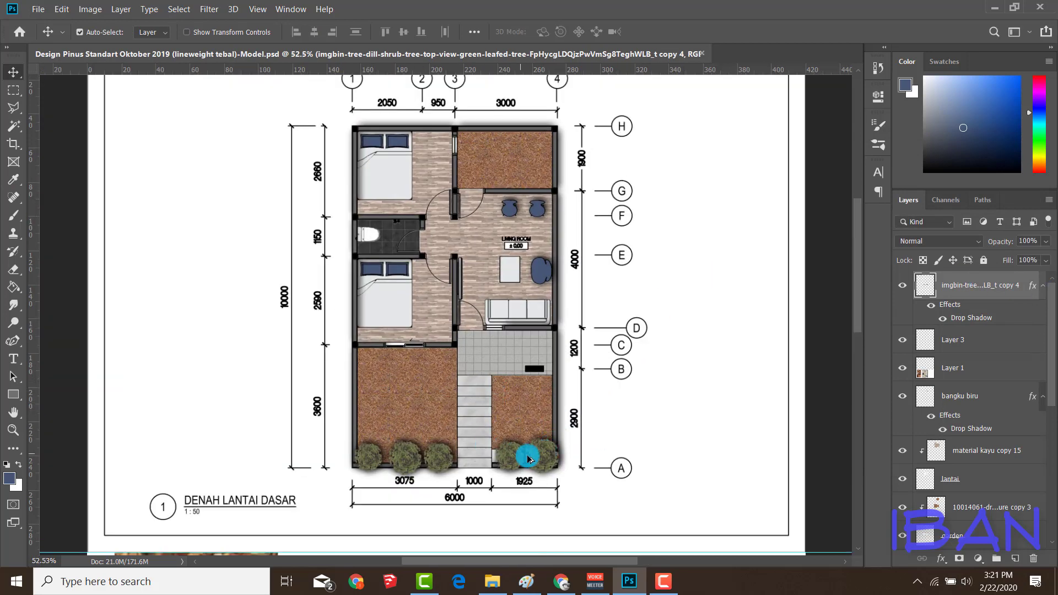
Step: Copy the tree row to the rear garden and delete the trees over the top-left bedroom
left_click_drag(528, 458, 532, 154)
left_click(13, 90)
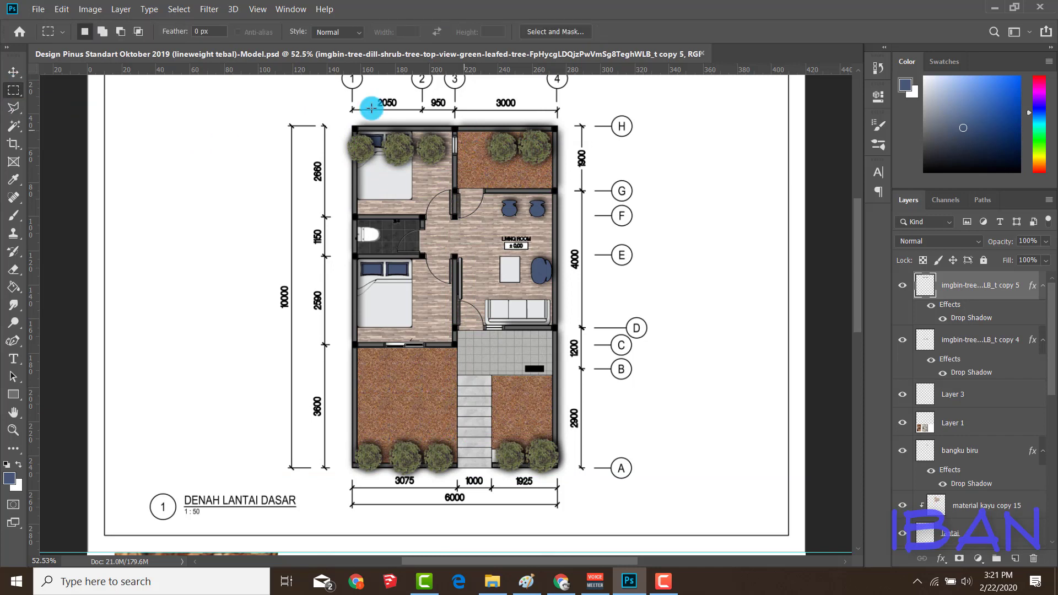
left_click_drag(279, 109, 464, 179)
key("Delete")
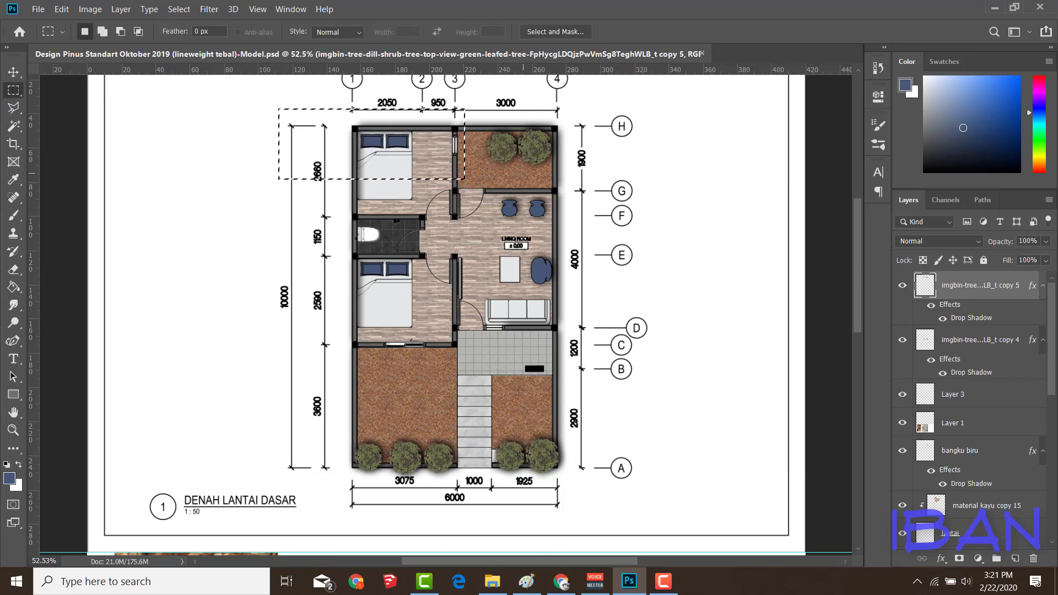
Step: Merge the rear and front tree rows into a single layer
left_click(982, 342, "shift")
right_click(983, 342)
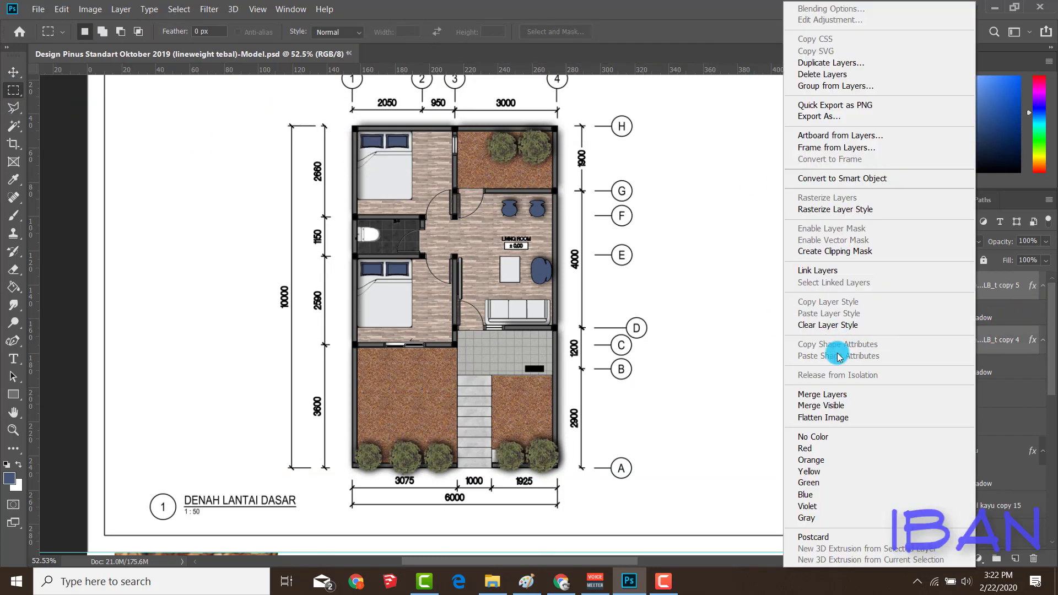
left_click(821, 394)
key("v")
scroll(543, 189, "up", 3)
scroll(513, 216, "up", 2)
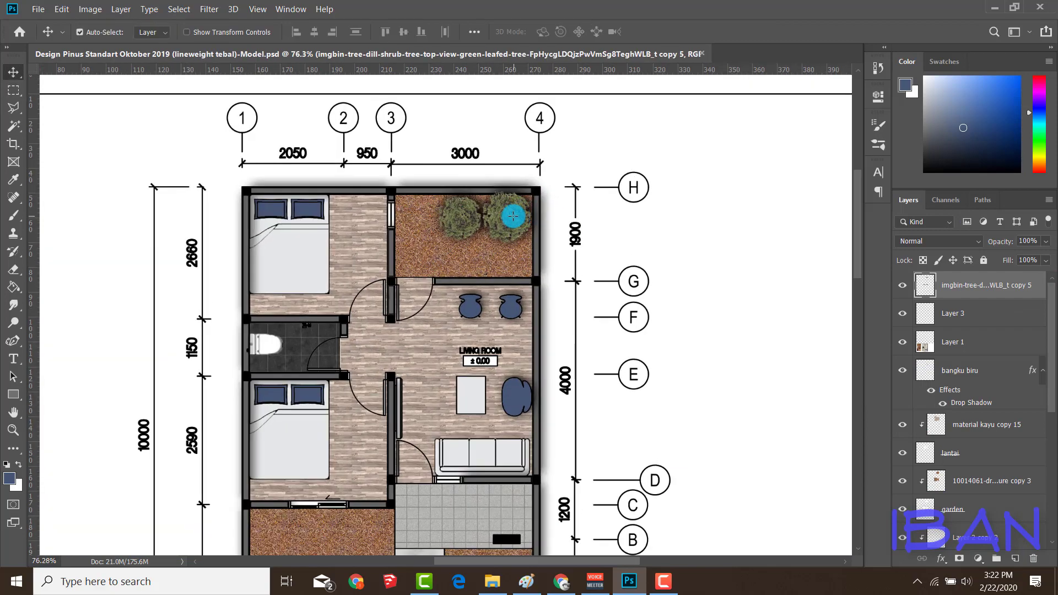
scroll(513, 216, "down", 2)
scroll(512, 216, "down", 2)
scroll(512, 216, "down", 3)
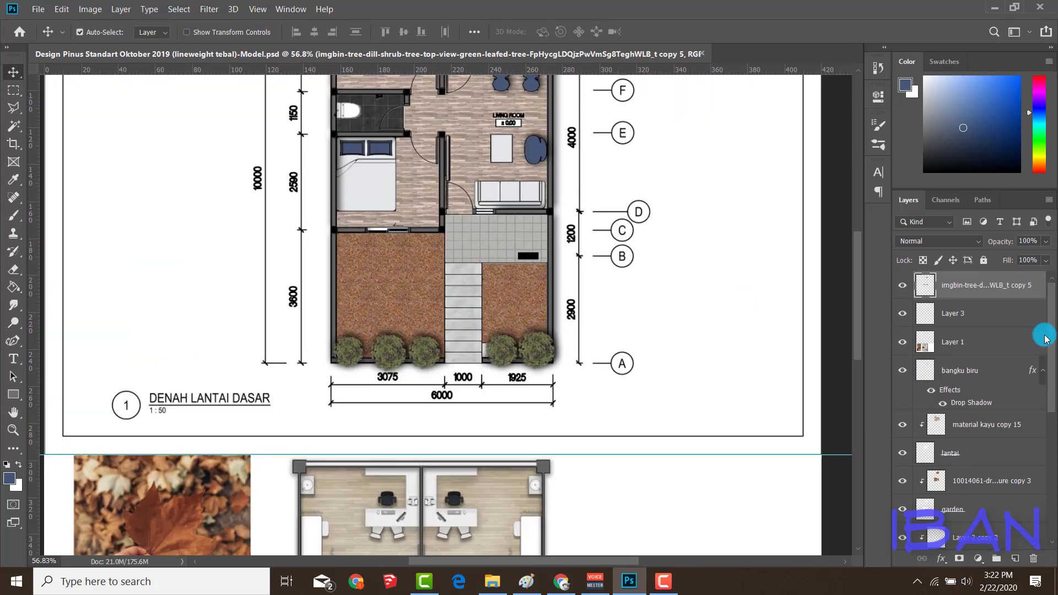
scroll(671, 371, "down", 1)
scroll(642, 349, "down", 1)
scroll(606, 336, "down", 1)
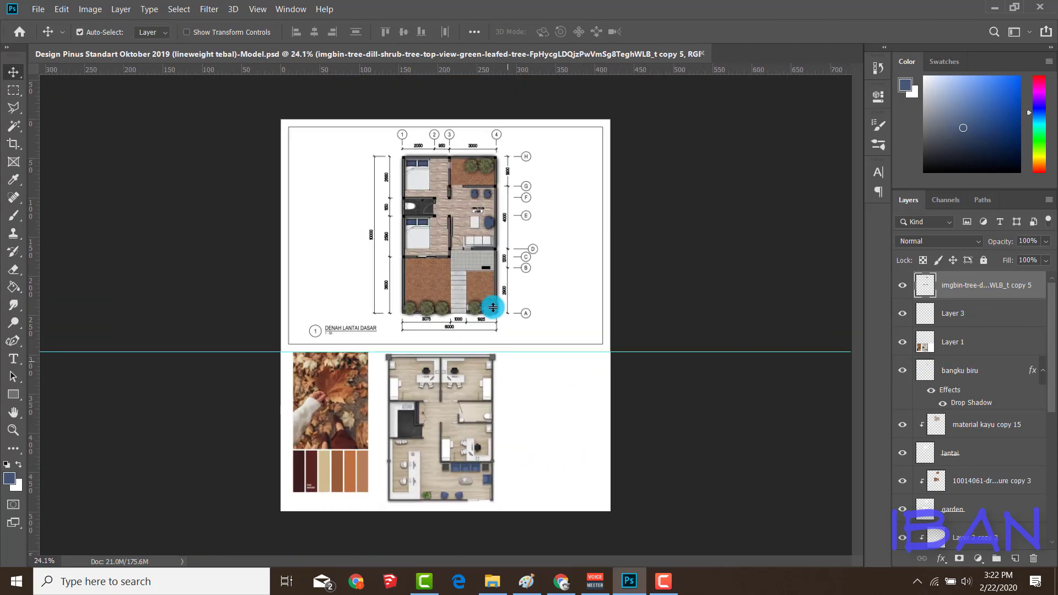
scroll(468, 212, "up", 2)
scroll(467, 211, "up", 2)
scroll(429, 334, "up", 2)
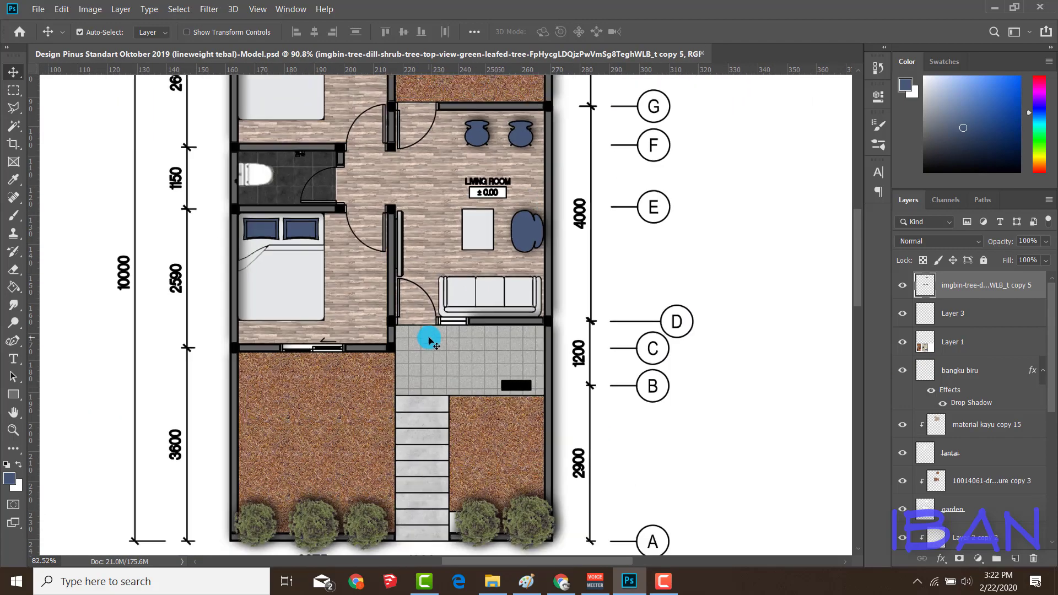
scroll(430, 337, "down", 1)
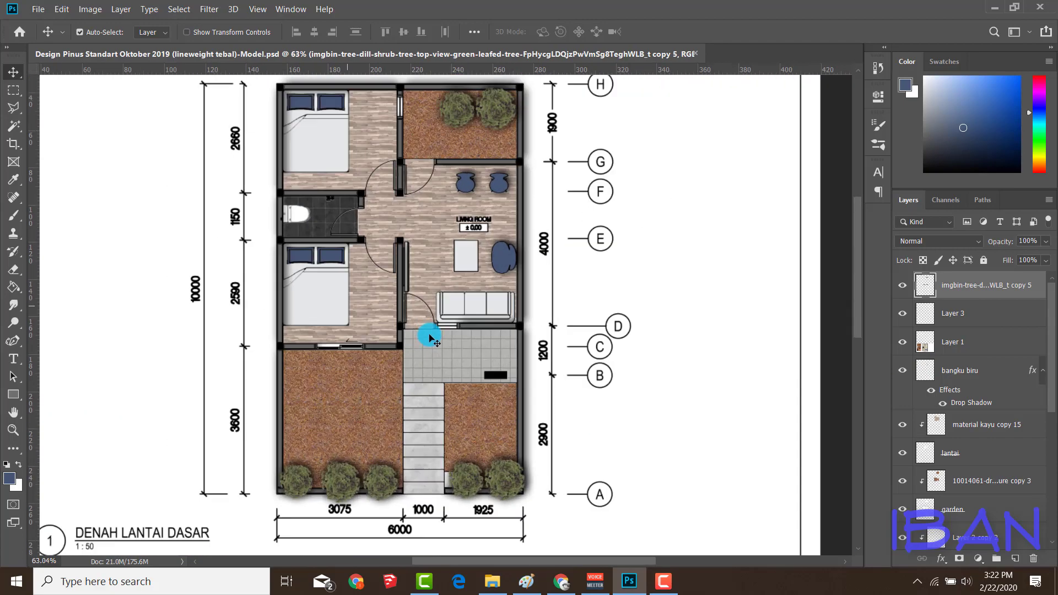
Step: Select the Polygonal Lasso and add a new empty top layer named 'cahaya matahari'
left_click(15, 105)
left_click(1015, 561)
type("cahaya matahati")
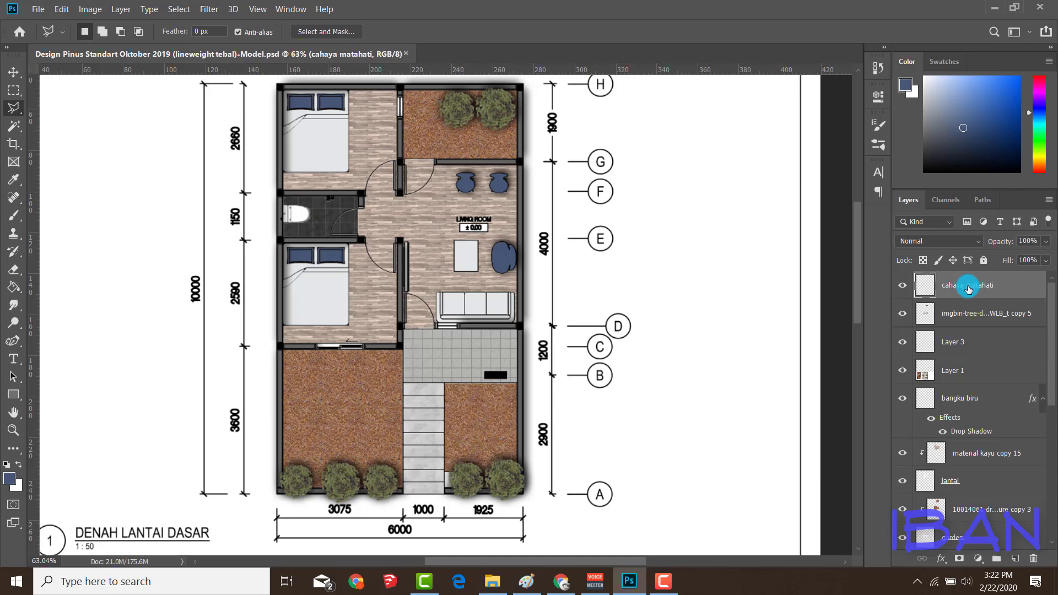
double_click(997, 286)
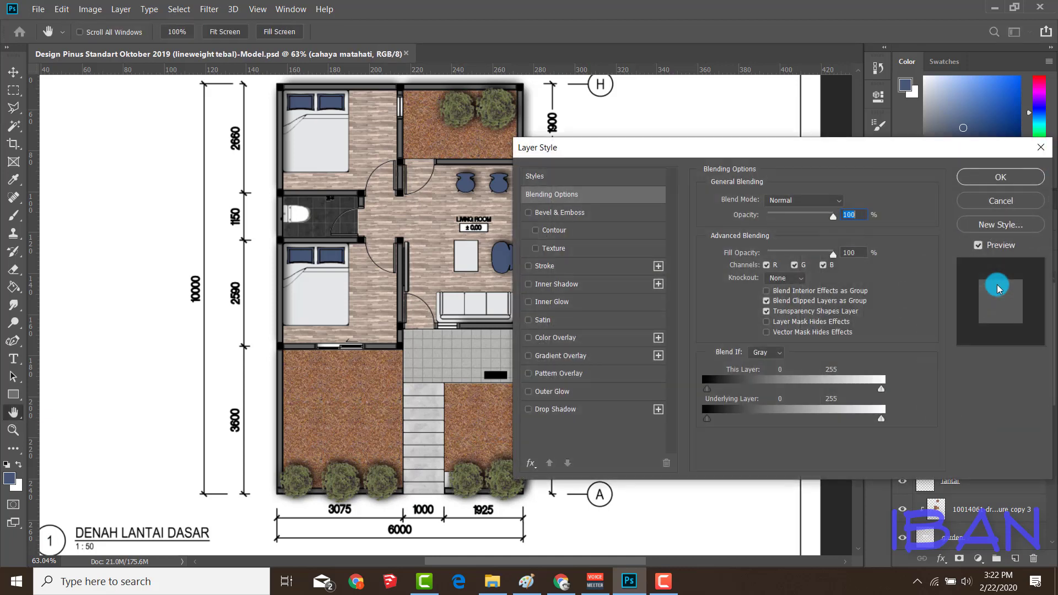
left_click(1024, 203)
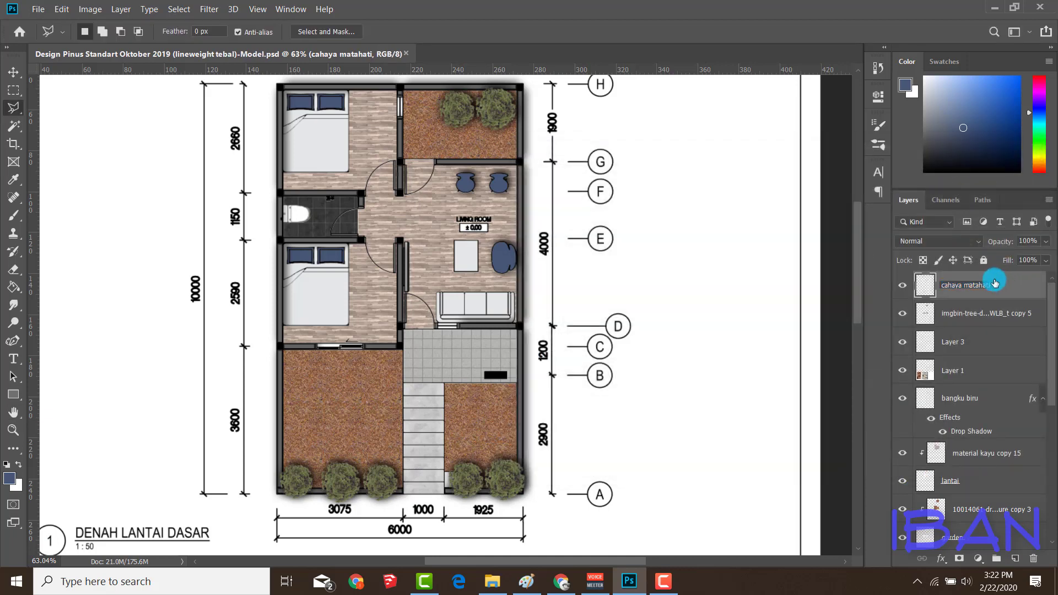
scroll(437, 300, "up", 1)
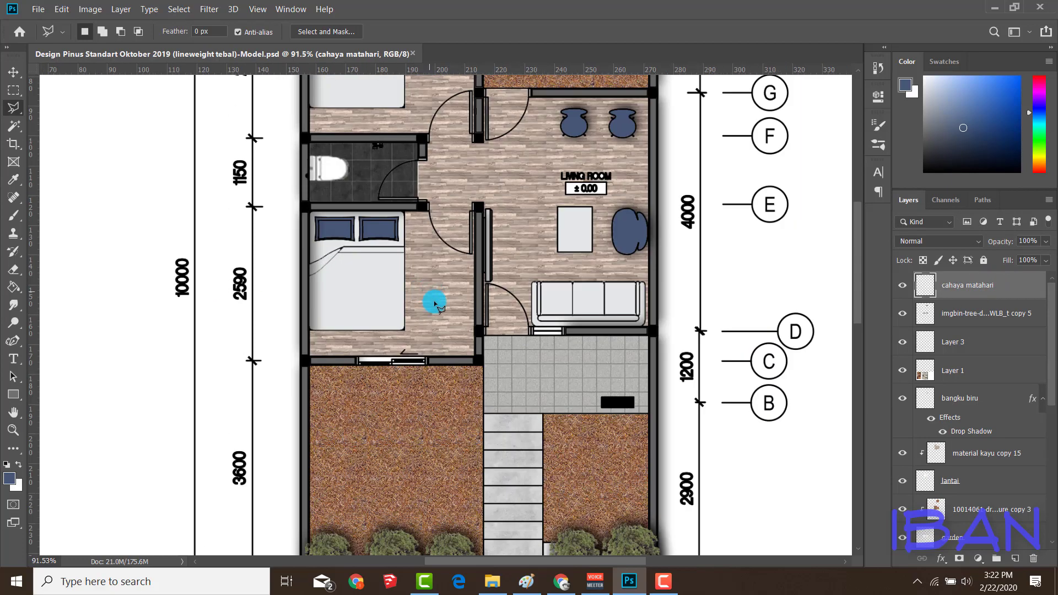
scroll(356, 373, "up", 2)
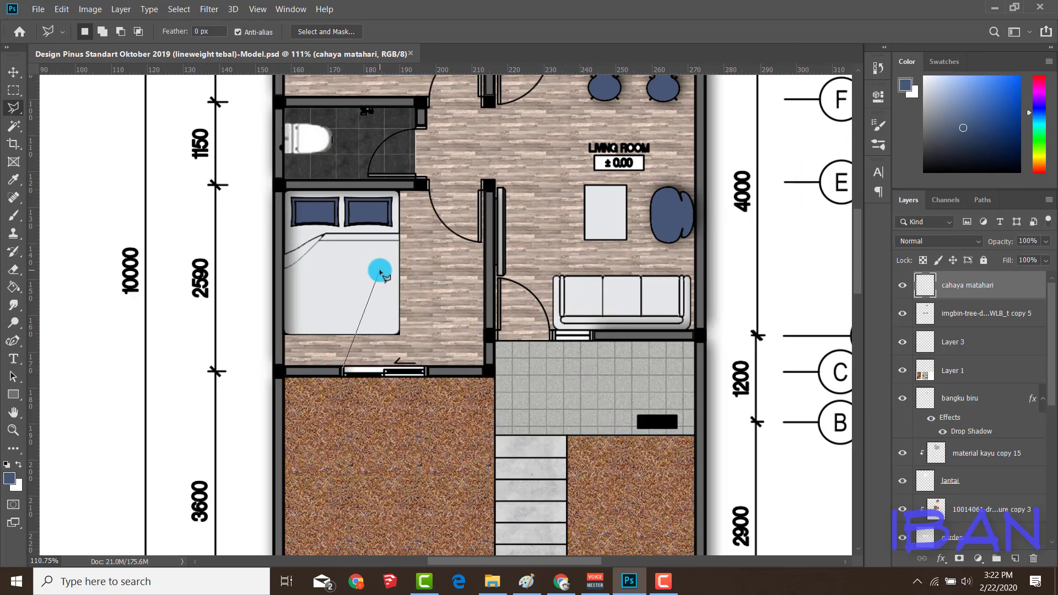
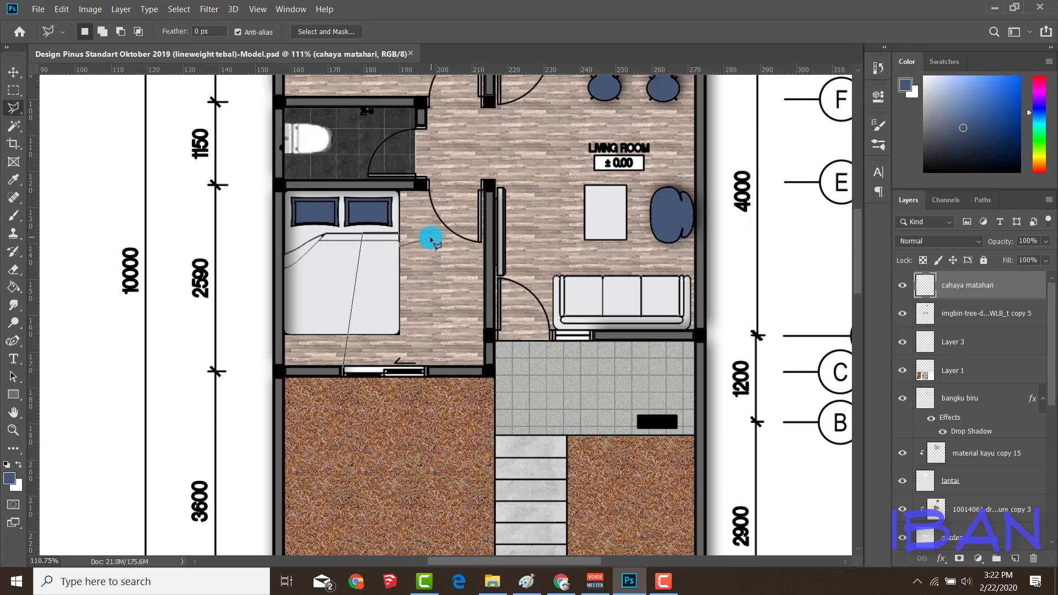
Step: Close the slanted window-light patch selection on the lower bedroom floor and switch to the Brush tool
double_click(418, 375)
scroll(378, 380, "down", 3)
key("b")
scroll(378, 385, "up", 3)
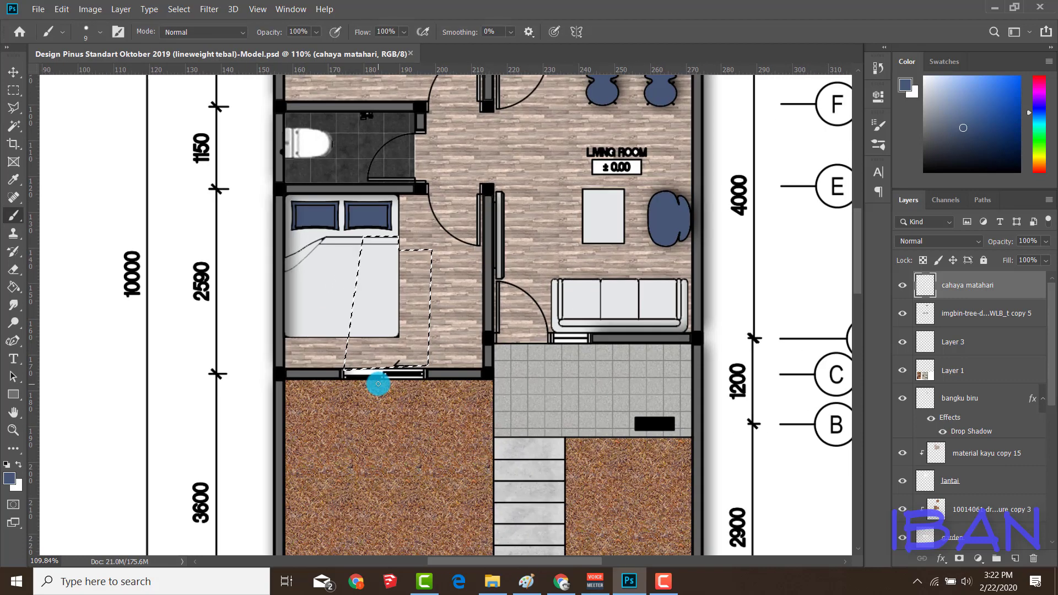
scroll(408, 243, "down", 3)
scroll(408, 245, "down", 3)
scroll(378, 402, "up", 1)
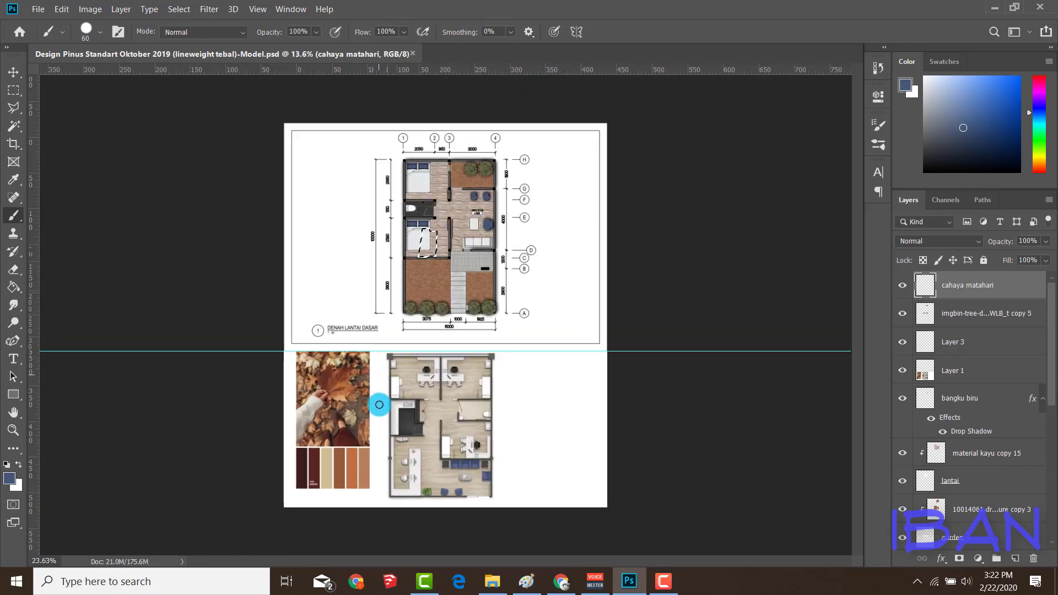
scroll(344, 494, "up", 1)
Step: Enlarge the brush, sample a beige, and set up a soft 500 px, 0% hardness brush
key("bracketright")
key("bracketright")
key("bracketright")
left_click(279, 514, "alt")
scroll(386, 276, "down", 1)
scroll(386, 275, "up", 2)
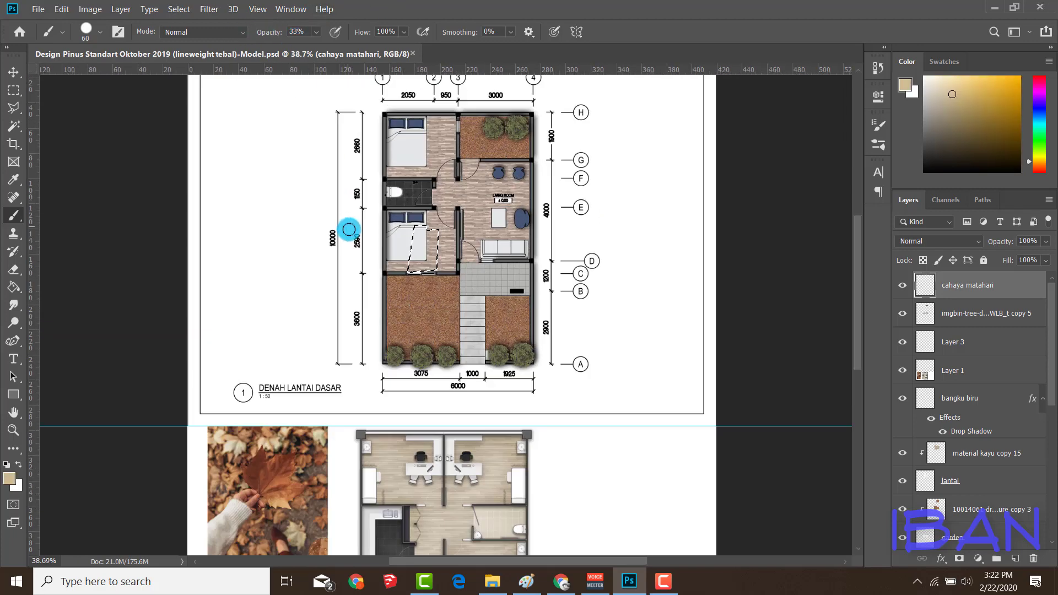
scroll(395, 257, "up", 3)
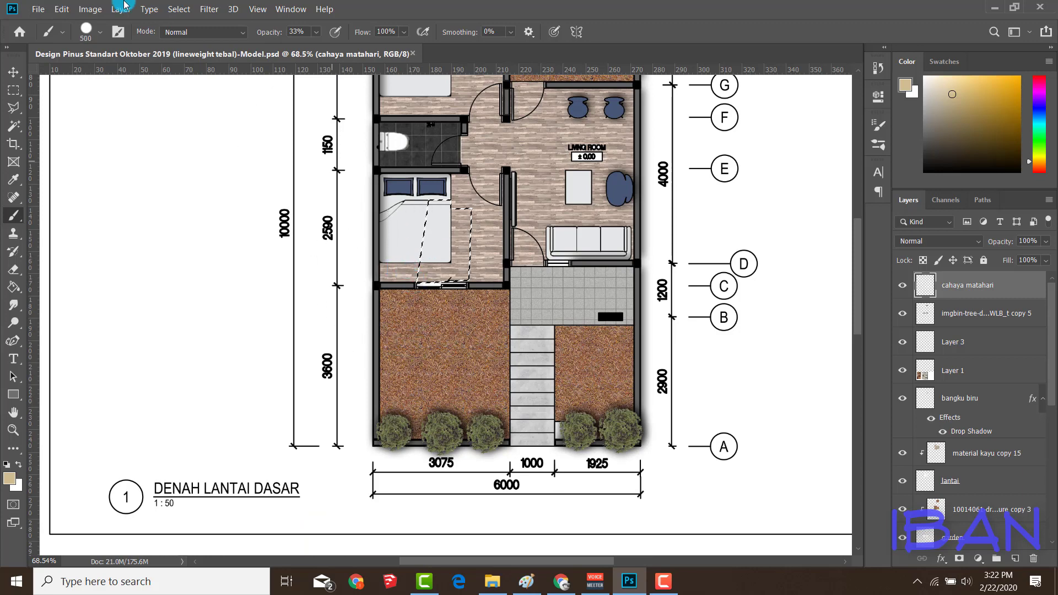
left_click(108, 36)
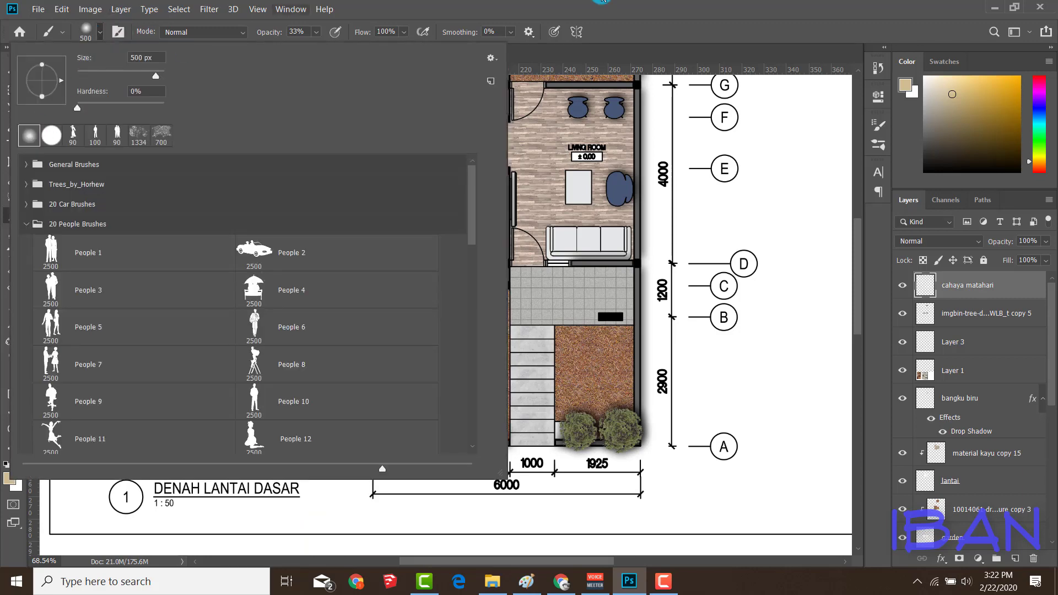
Step: Set the brush mode to Color Dodge and paint a warm glow into the bedroom patch
key("Escape")
left_click_drag(406, 299, 409, 277)
left_click(202, 32)
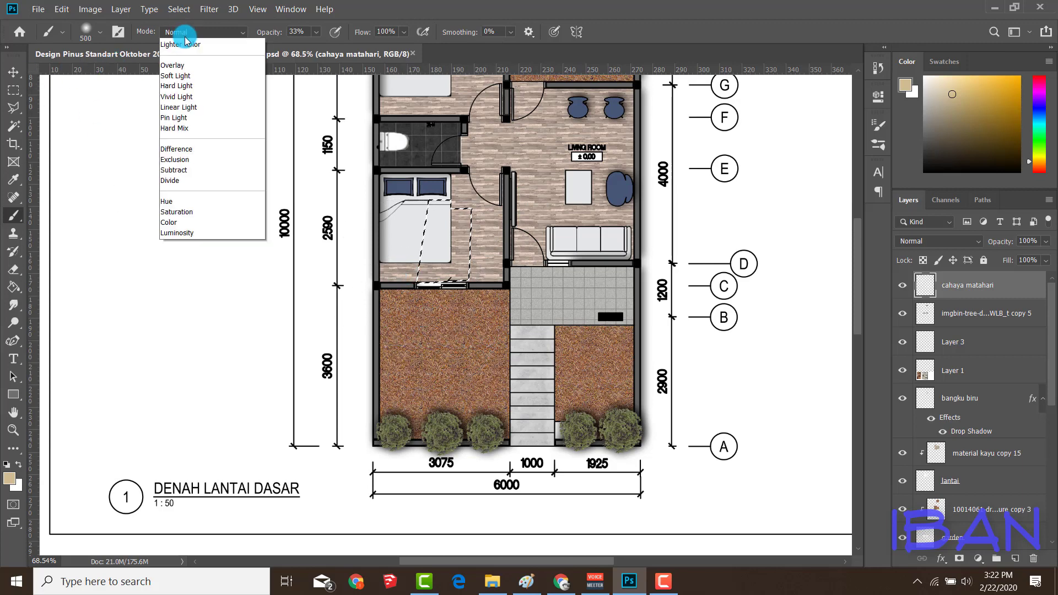
left_click(180, 180)
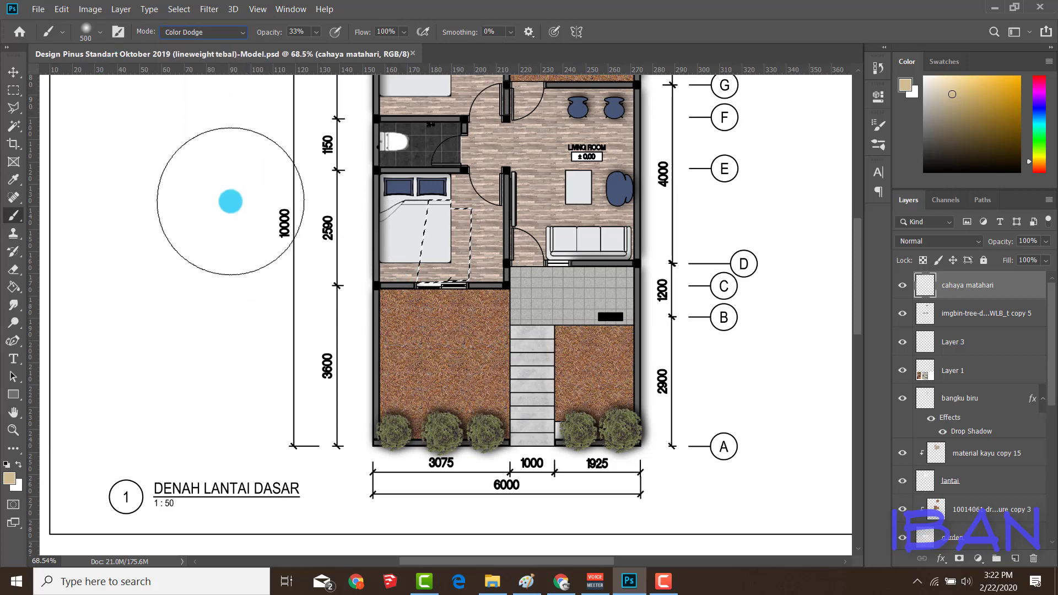
left_click_drag(457, 312, 426, 327)
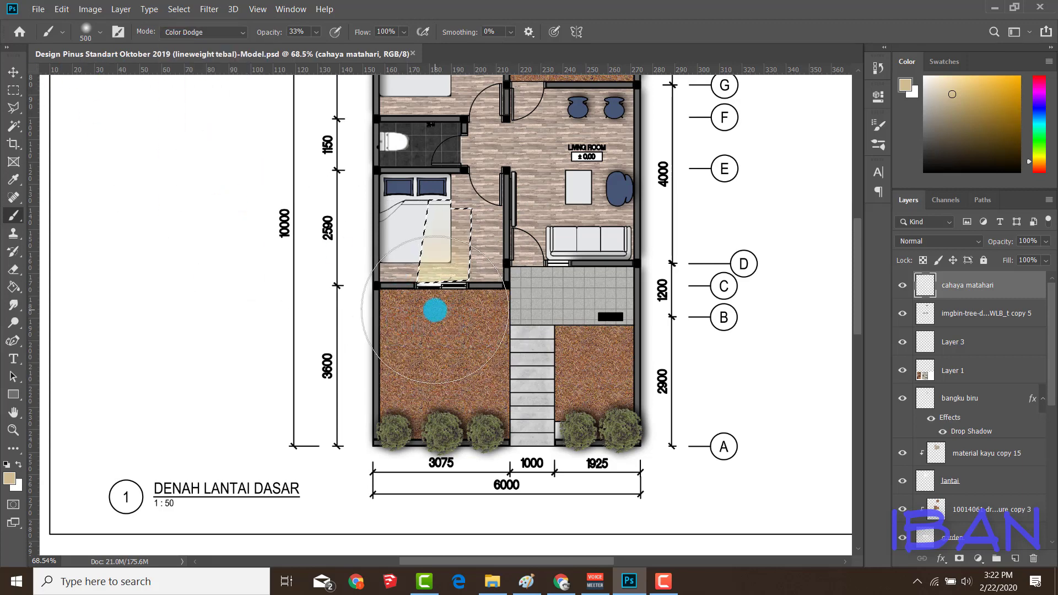
scroll(436, 311, "down", 2)
scroll(444, 297, "up", 1)
left_click_drag(417, 314, 378, 303)
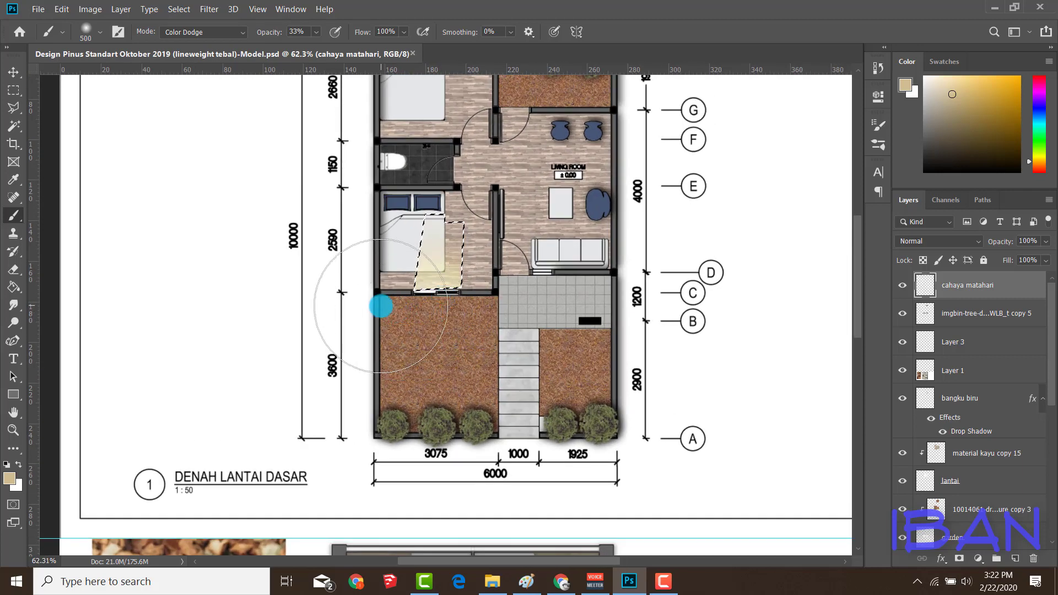
Step: Change the foreground colour to pale cream f4e1b0 and paint paler light inside the patch
left_click(15, 488)
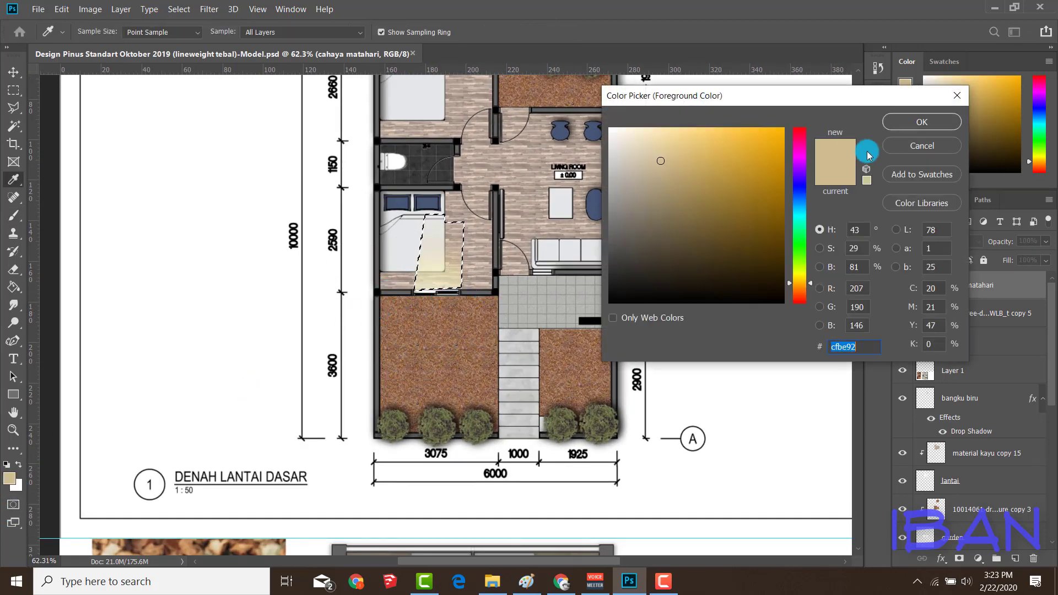
left_click_drag(672, 151, 658, 136)
left_click(902, 124)
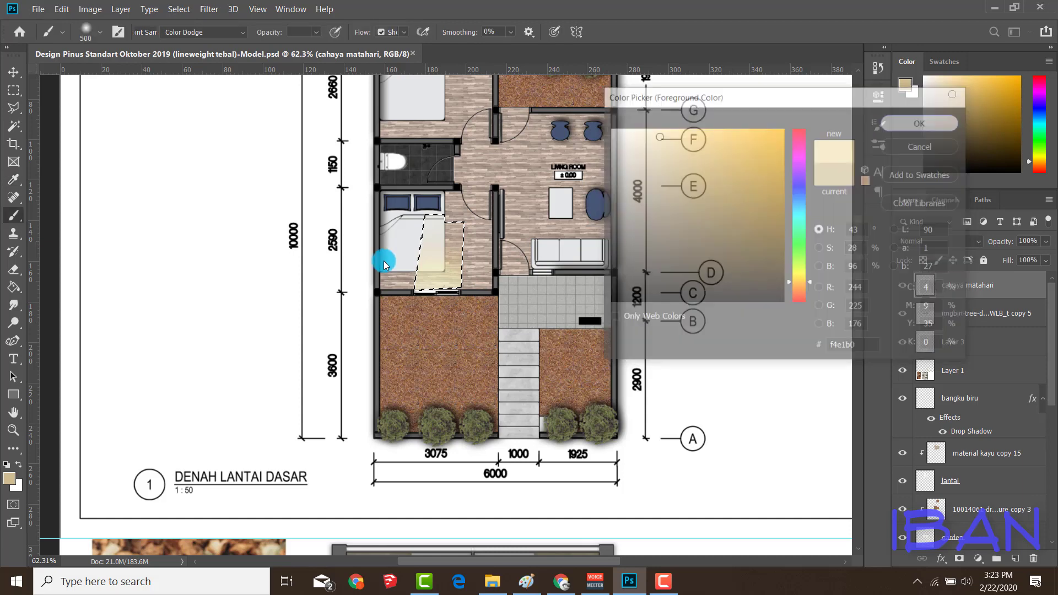
left_click_drag(432, 317, 420, 326)
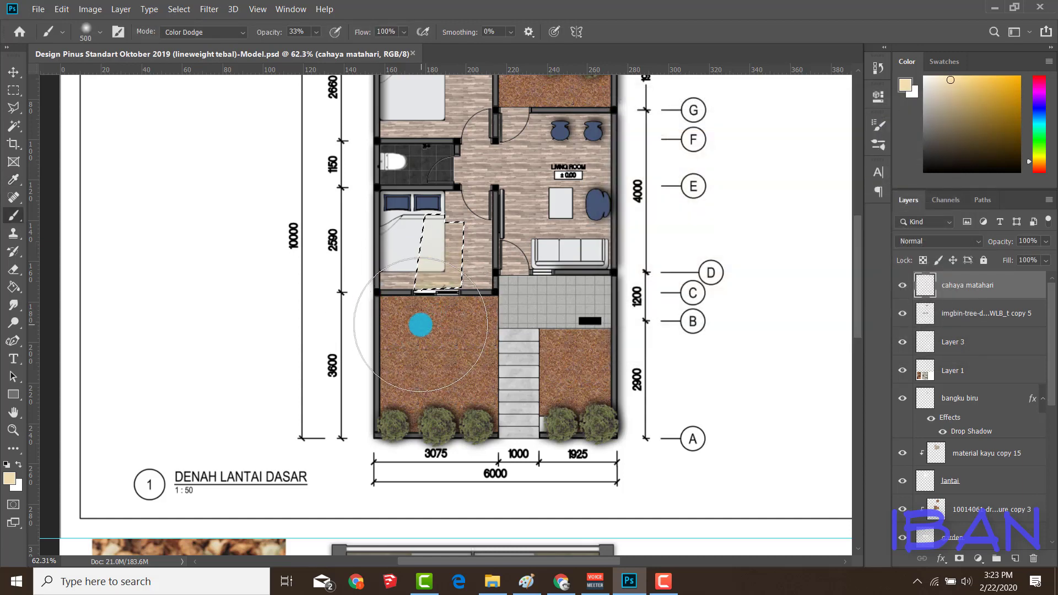
scroll(397, 371, "down", 3)
Step: Lighten the sunlight colour further and lower the sunlight layer's opacity to 88%
left_click(9, 478)
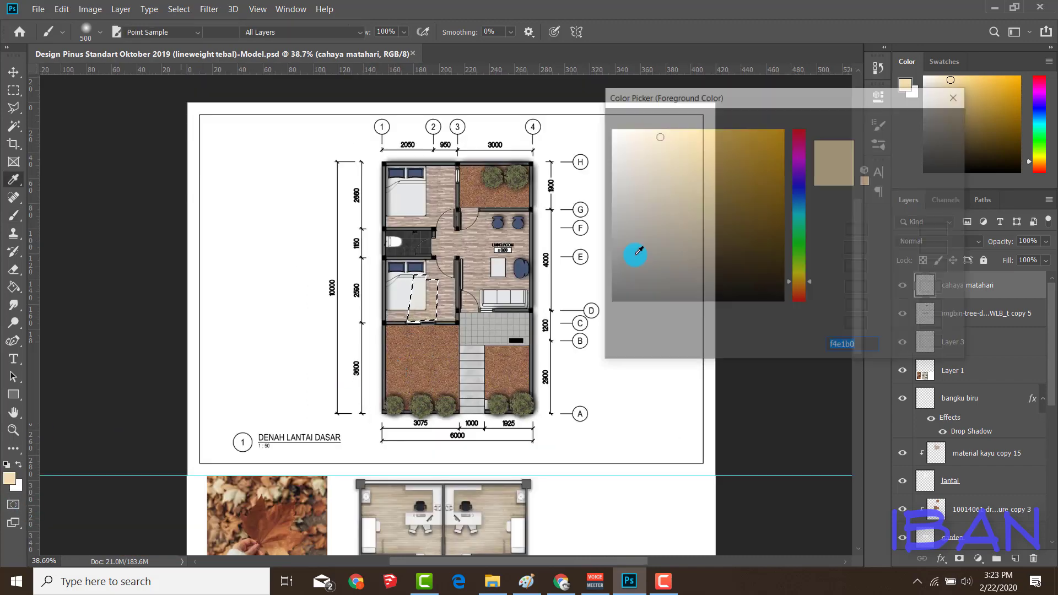
left_click(632, 133)
key("Return")
scroll(396, 342, "up", 2)
scroll(399, 398, "up", 2)
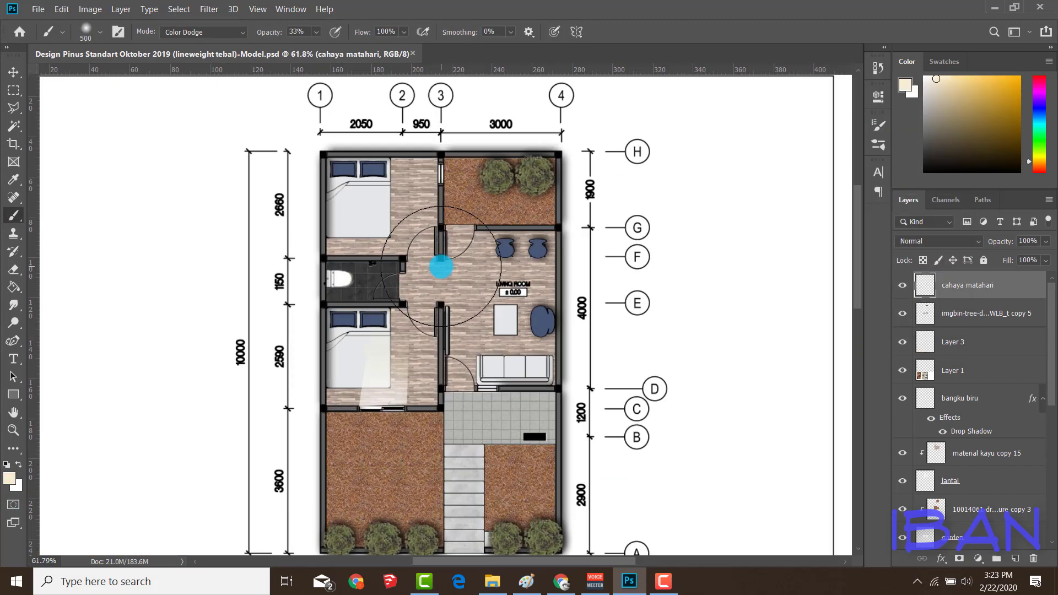
scroll(440, 265, "down", 3)
left_click_drag(1012, 243, 1004, 243)
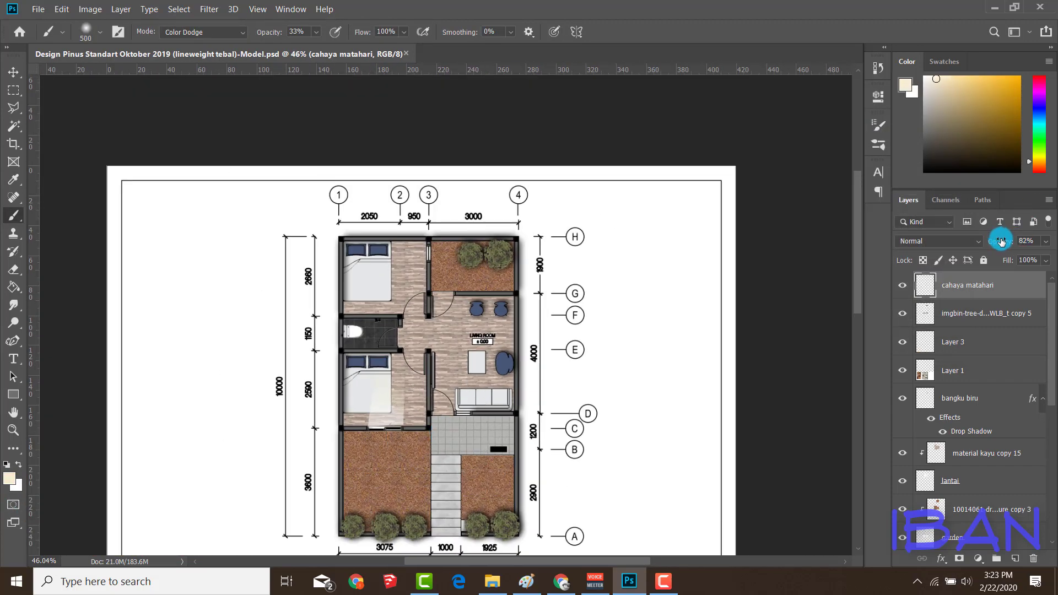
Step: Outline a light patch by the upper bedroom window with the Polygonal Lasso
left_click(13, 108)
scroll(459, 239, "up", 5)
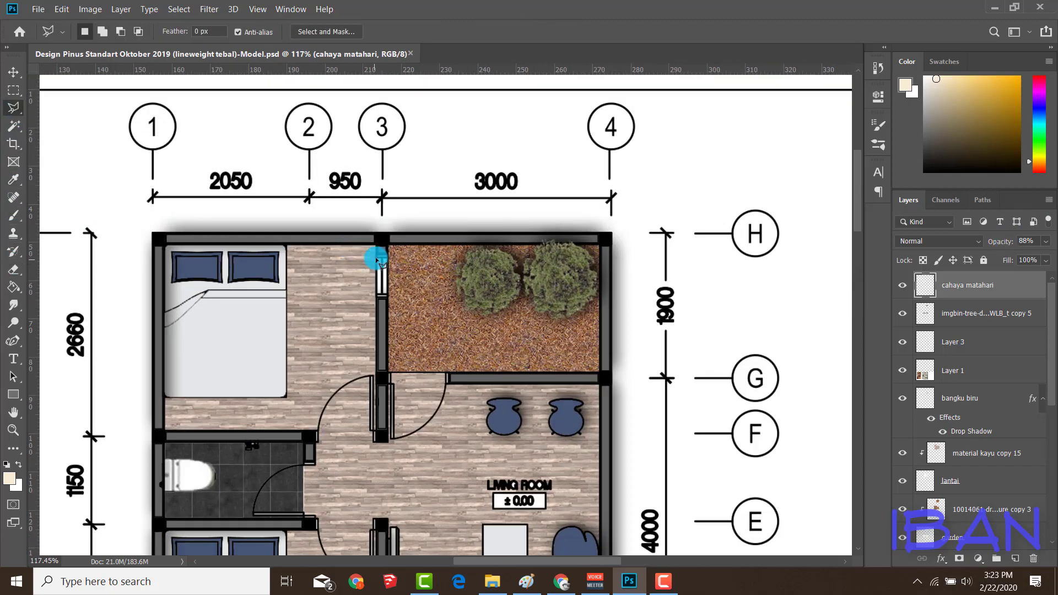
left_click(377, 255)
left_click(288, 269)
left_click(288, 369)
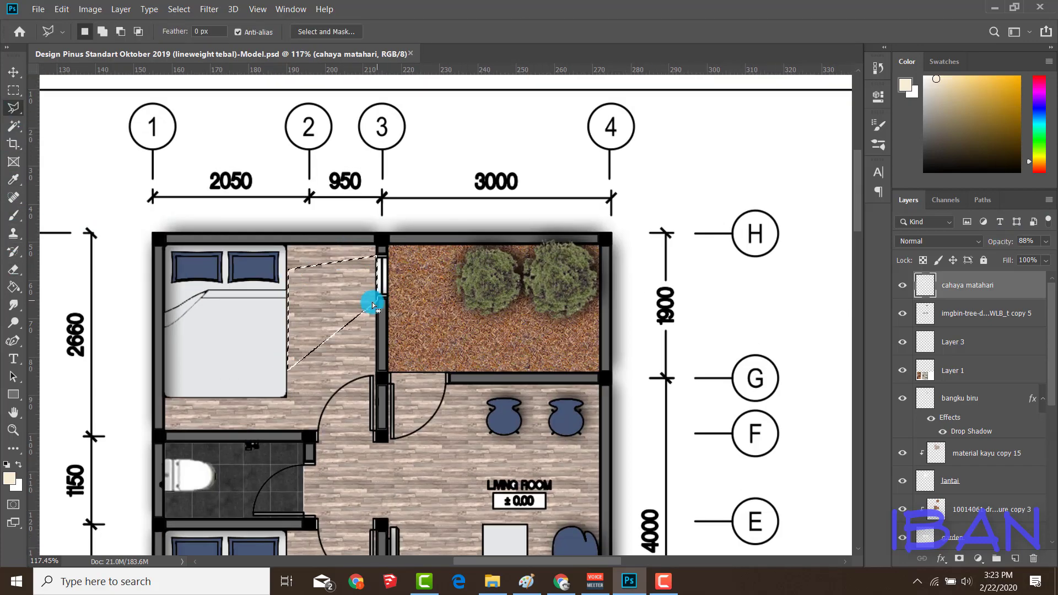
scroll(370, 284, "down", 2)
key("b")
scroll(414, 248, "down", 3)
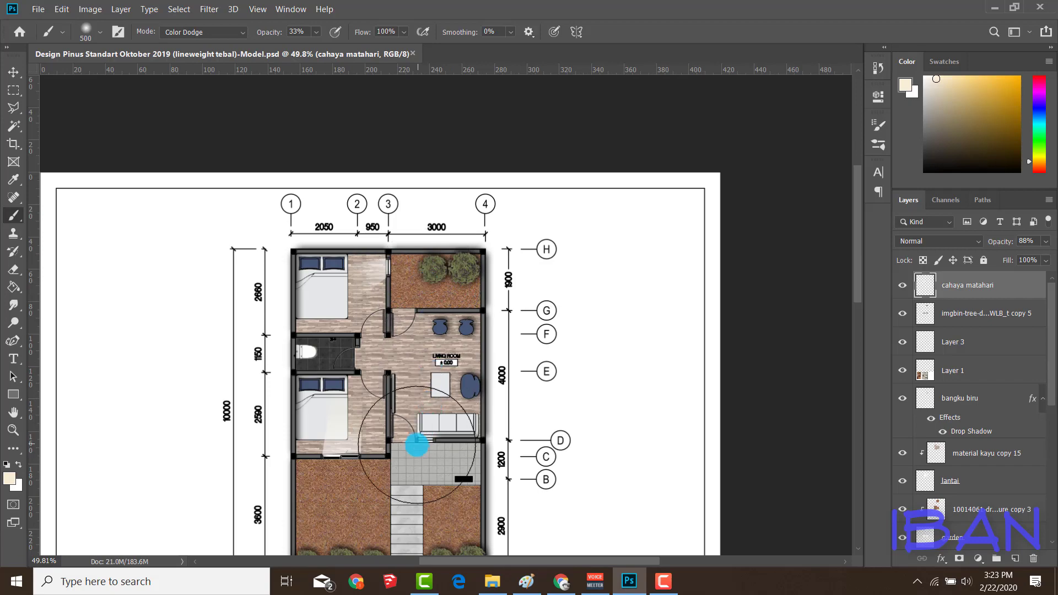
scroll(413, 432, "up", 2)
Step: Outline and close a light patch on the living-room floor in front of the sofa
left_click(13, 107)
scroll(430, 453, "up", 2)
left_click(433, 450)
left_click(481, 362)
left_click(408, 343)
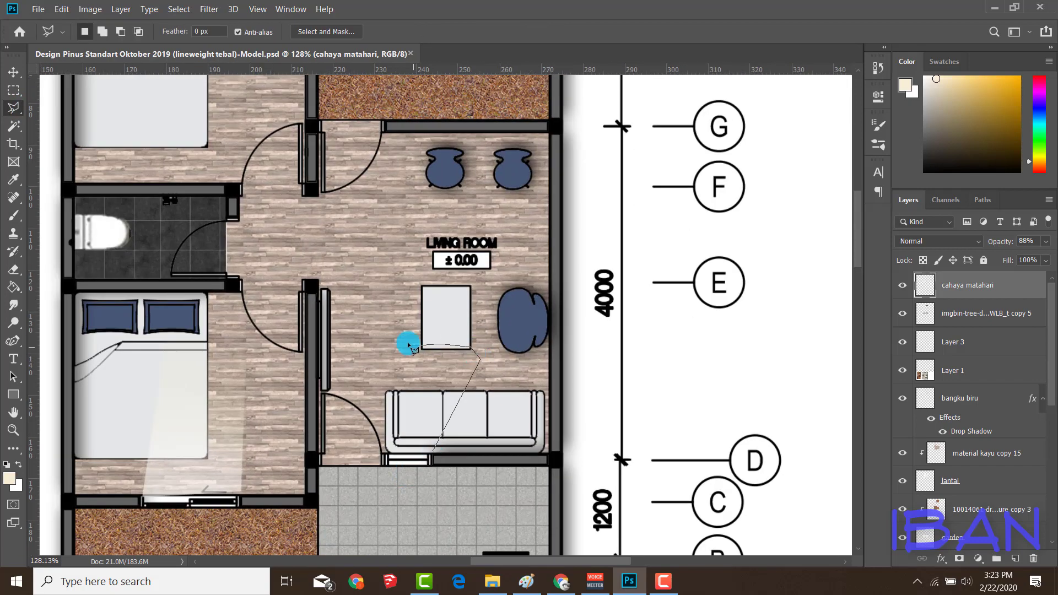
left_click(364, 355)
double_click(386, 451)
scroll(408, 435, "down", 3)
key("b")
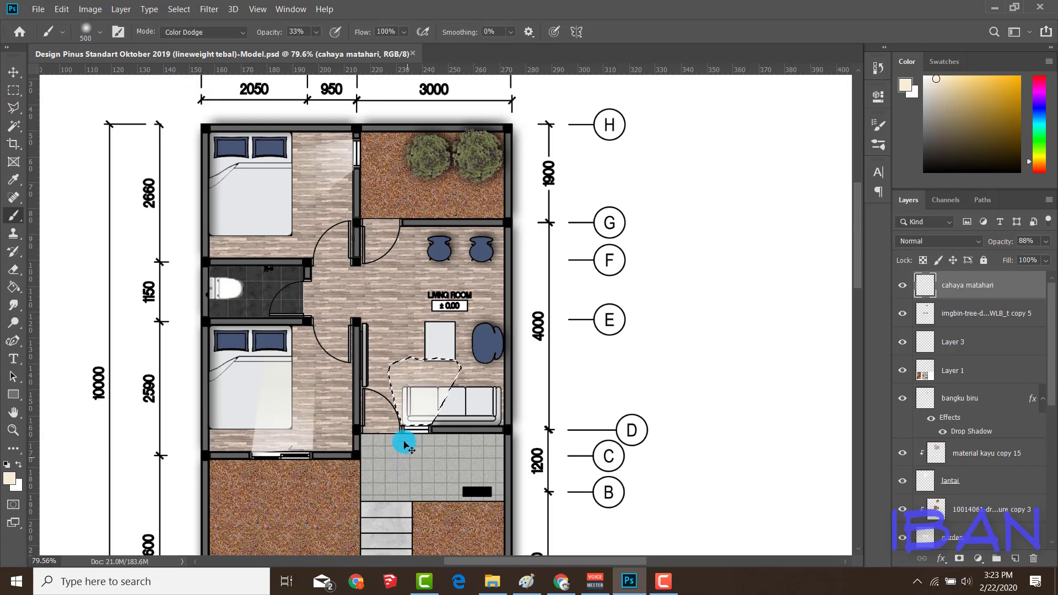
scroll(407, 437, "down", 2)
Step: Return to the Polygonal Lasso tool for further light-patch selections
key("w")
key("l")
scroll(413, 307, "up", 2)
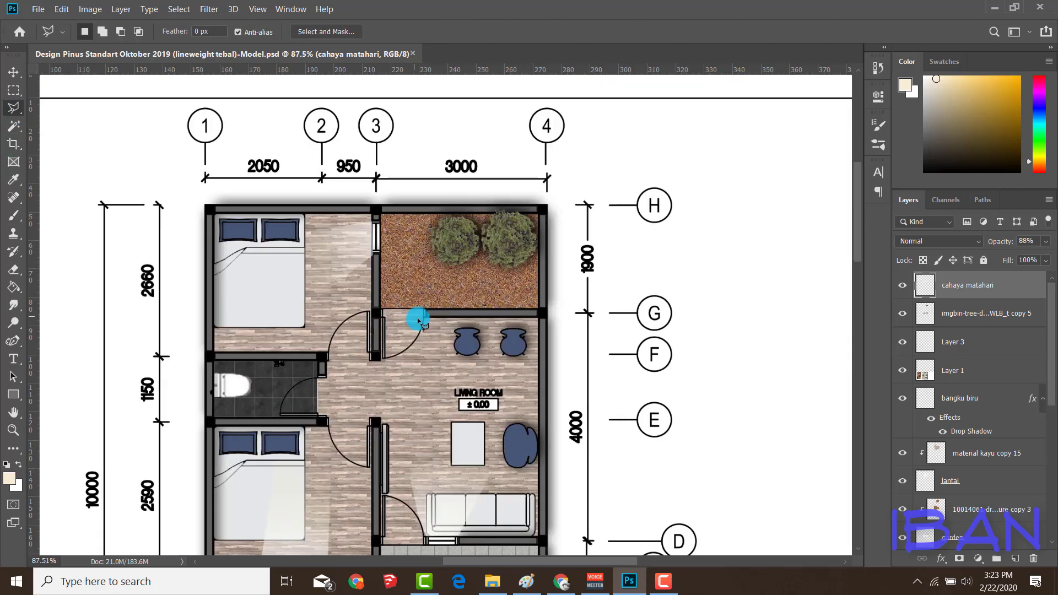
scroll(407, 307, "down", 3)
scroll(405, 358, "down", 2)
scroll(402, 402, "up", 2)
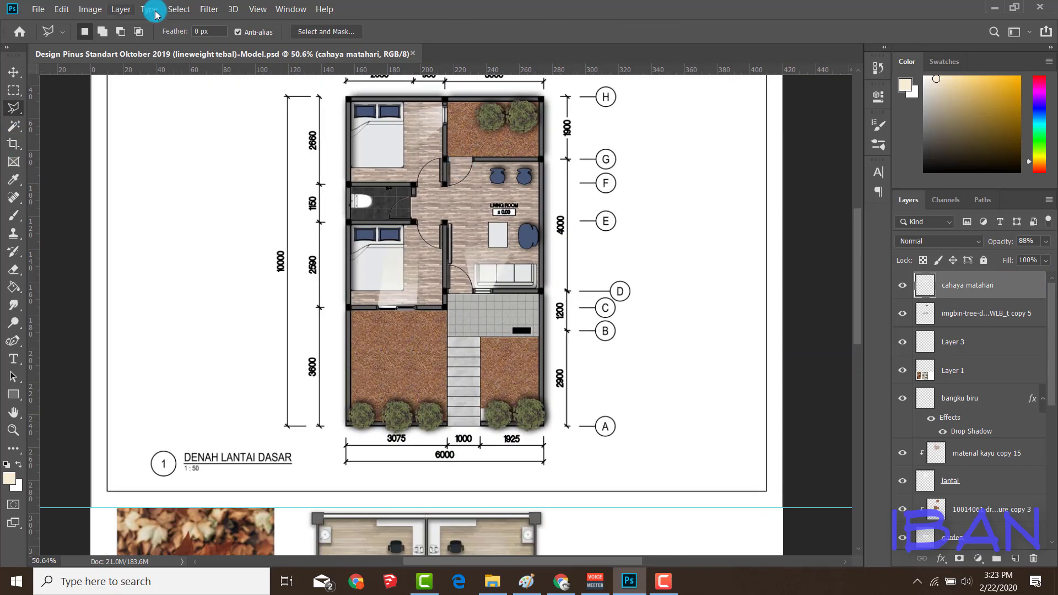
Step: Apply a Gaussian Blur of about 9.6 px to the cahaya matahari sunlight layer
left_click(209, 10)
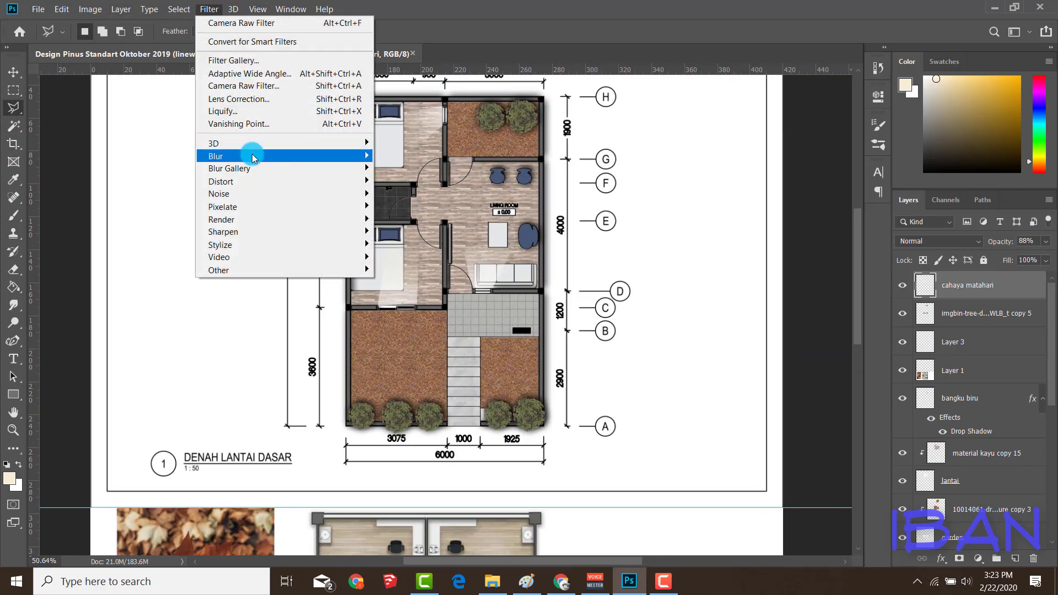
mouse_move(217, 157)
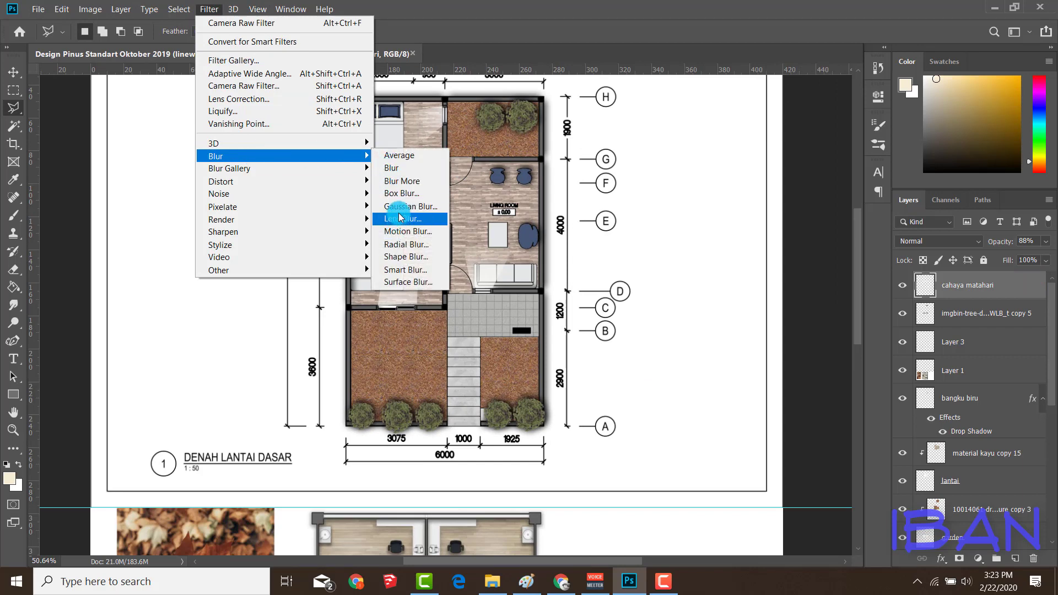
left_click(397, 208)
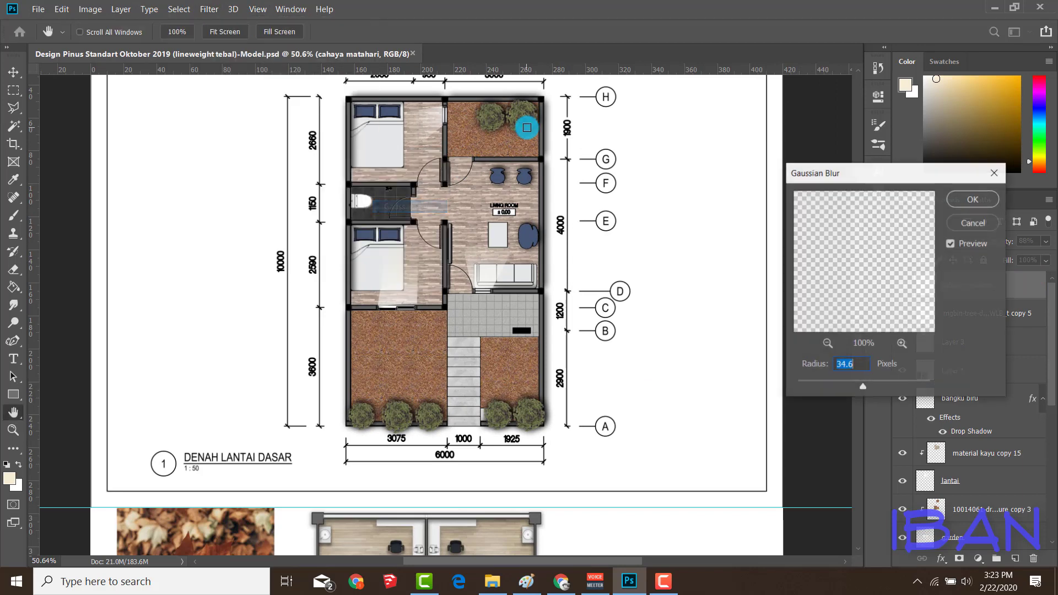
left_click(828, 386)
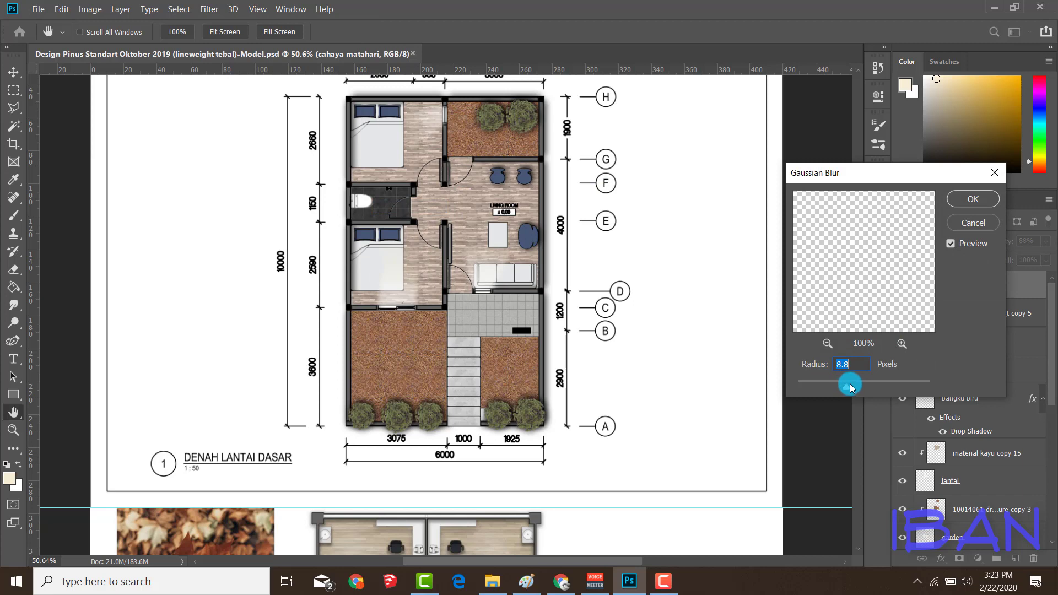
left_click_drag(857, 385, 860, 385)
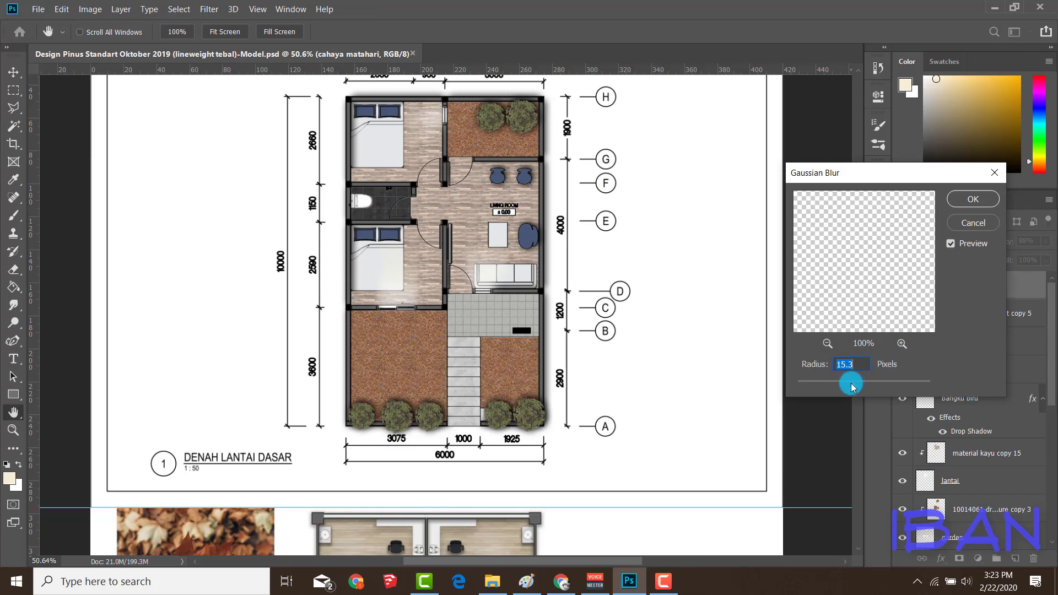
left_click(996, 198)
Step: Switch to an enlarged Eraser to inspect and trim the blurred sunlight patches
scroll(481, 228, "up", 1)
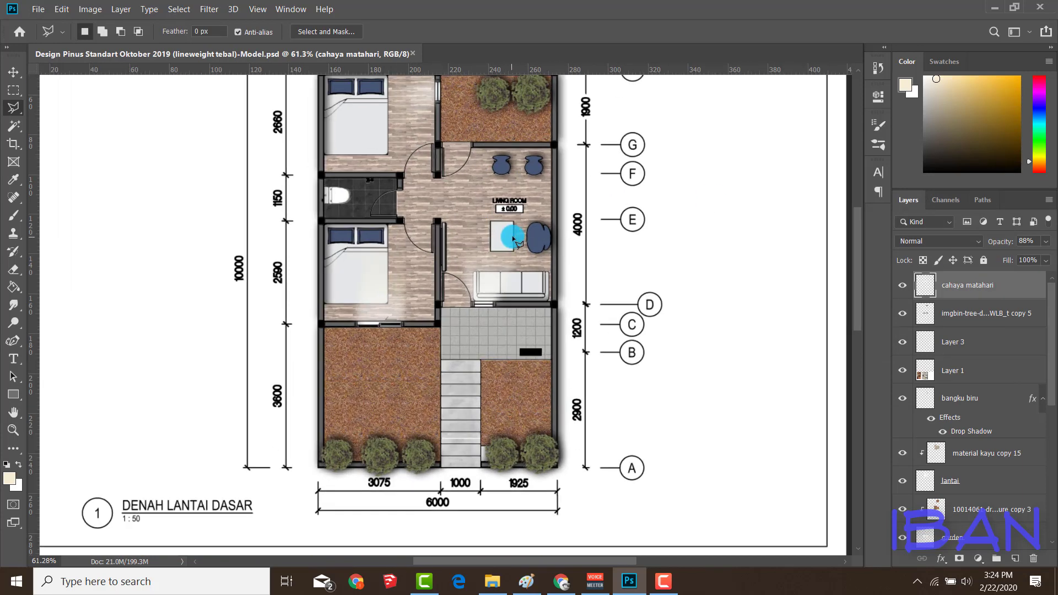
key("e")
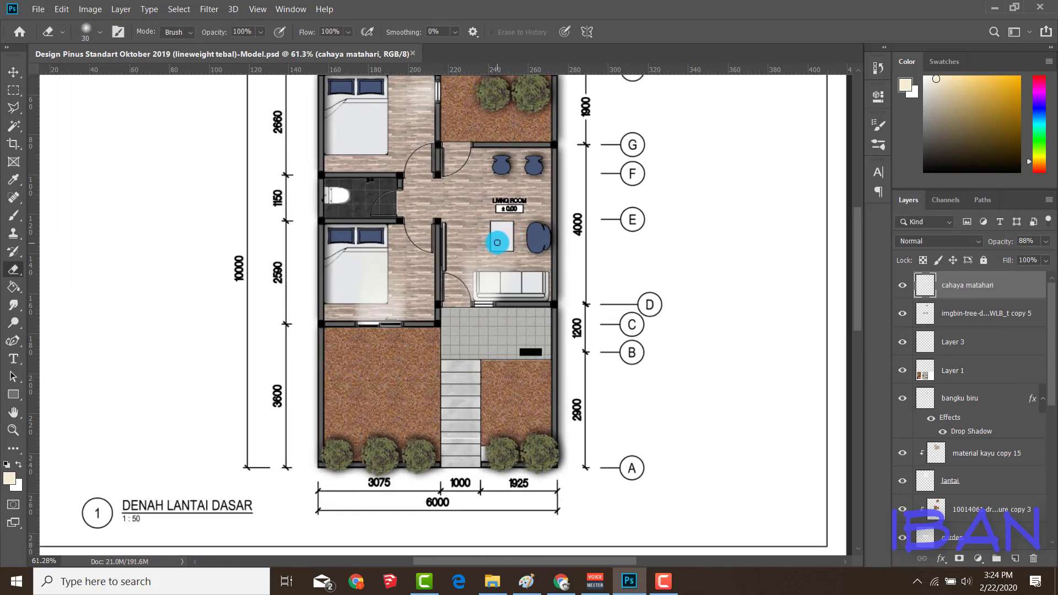
key("bracketright")
key("bracketright")
key("bracketright")
scroll(475, 241, "down", 2)
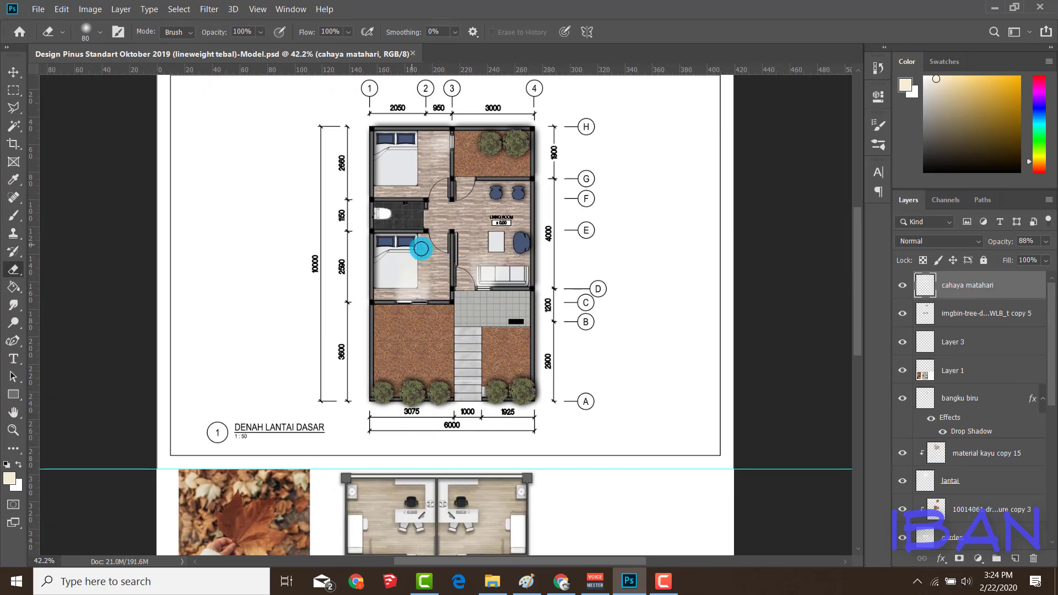
scroll(438, 198, "down", 2)
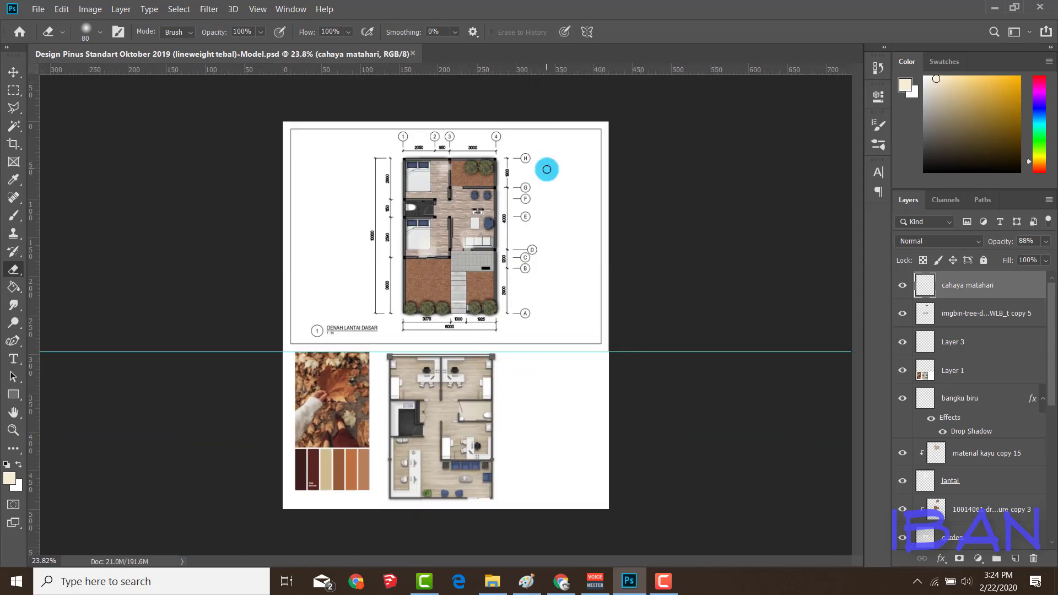
scroll(435, 232, "up", 3)
scroll(531, 257, "down", 2)
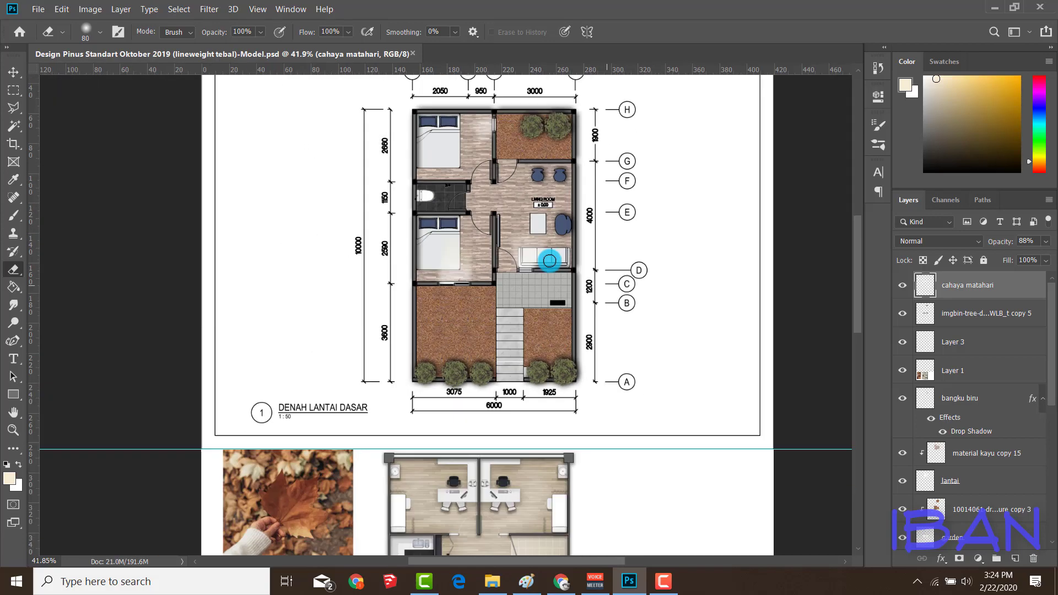
scroll(975, 349, "down", 3)
scroll(516, 189, "up", 1)
Step: Select material kayu copy 15 and adjust its Color Balance midtones toward −7, −1, −9
key("v")
left_click(516, 189)
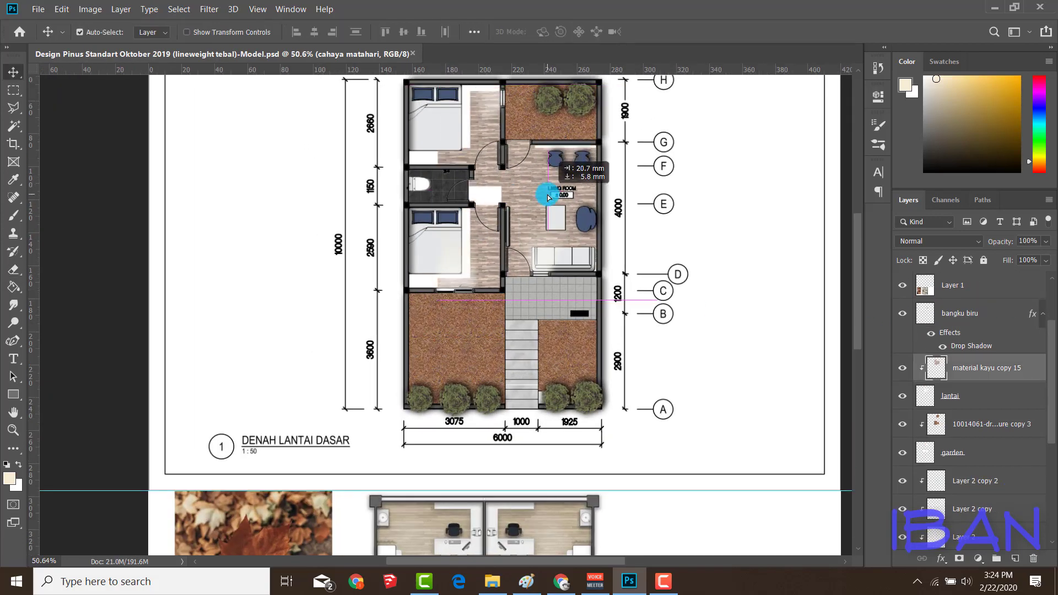
scroll(333, 224, "down", 1)
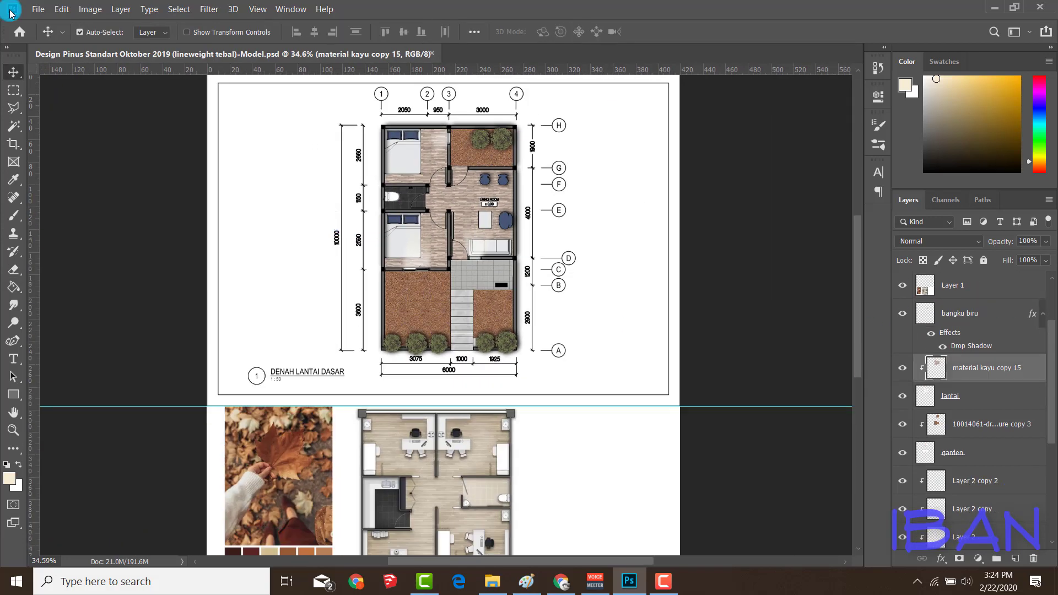
left_click(89, 10)
mouse_move(110, 42)
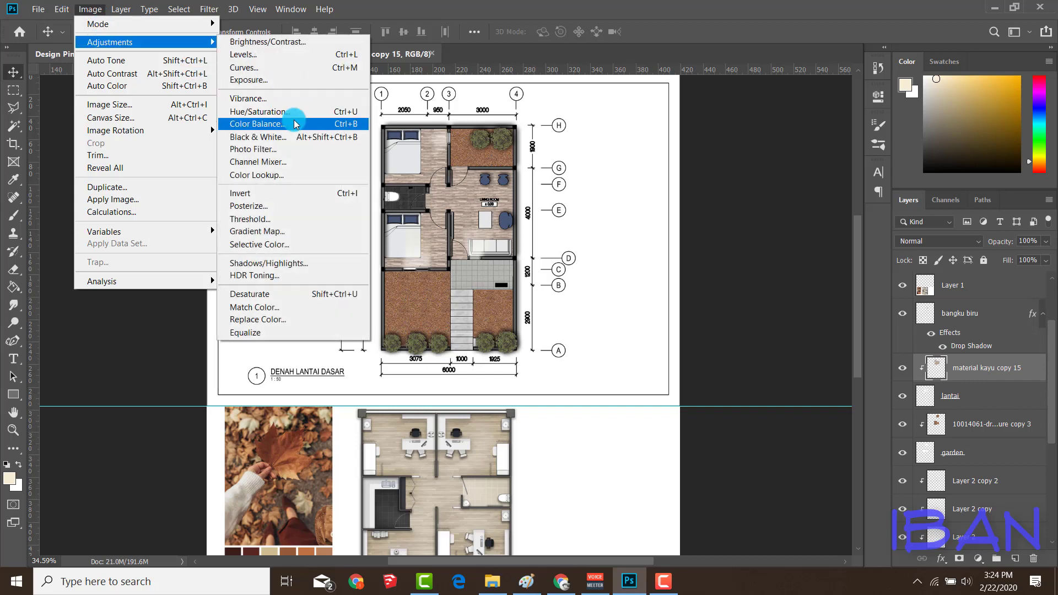
left_click(306, 125)
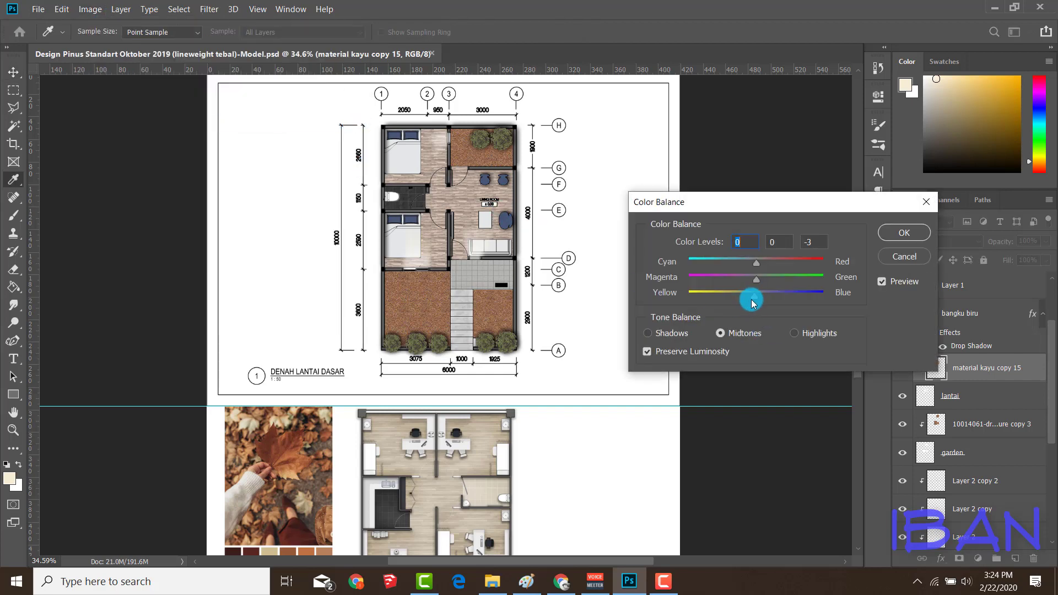
mouse_move(753, 303)
left_mouse_down()
mouse_move(736, 301)
mouse_move(763, 269)
mouse_move(781, 270)
mouse_move(725, 293)
mouse_move(752, 296)
left_mouse_up()
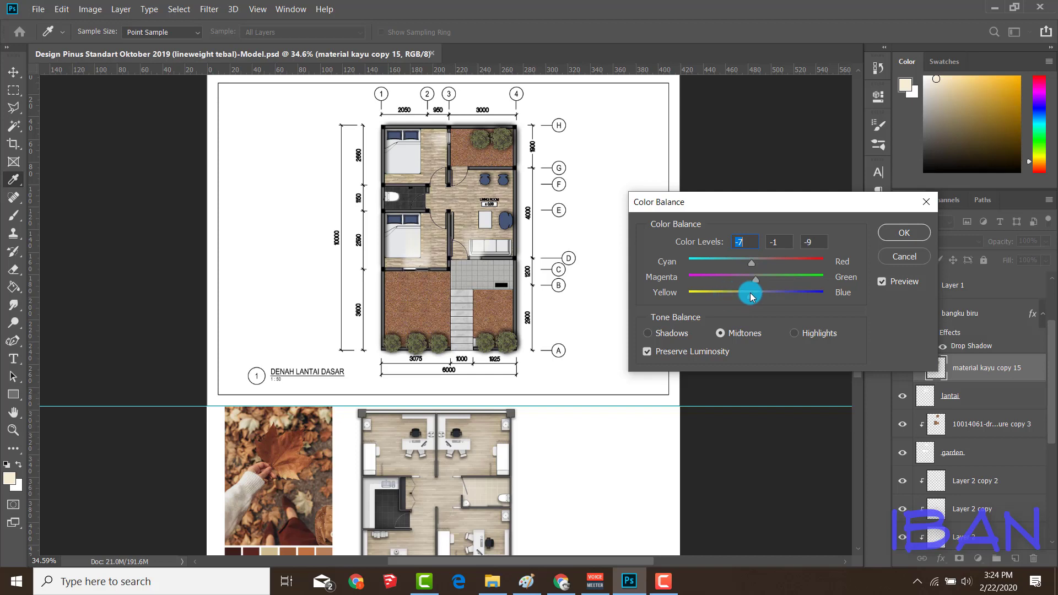
Step: Confirm the colour balance, crop the canvas to the plan sheet, and stamp visible layers into Layer 4
left_click(904, 232)
scroll(456, 277, "down", 2)
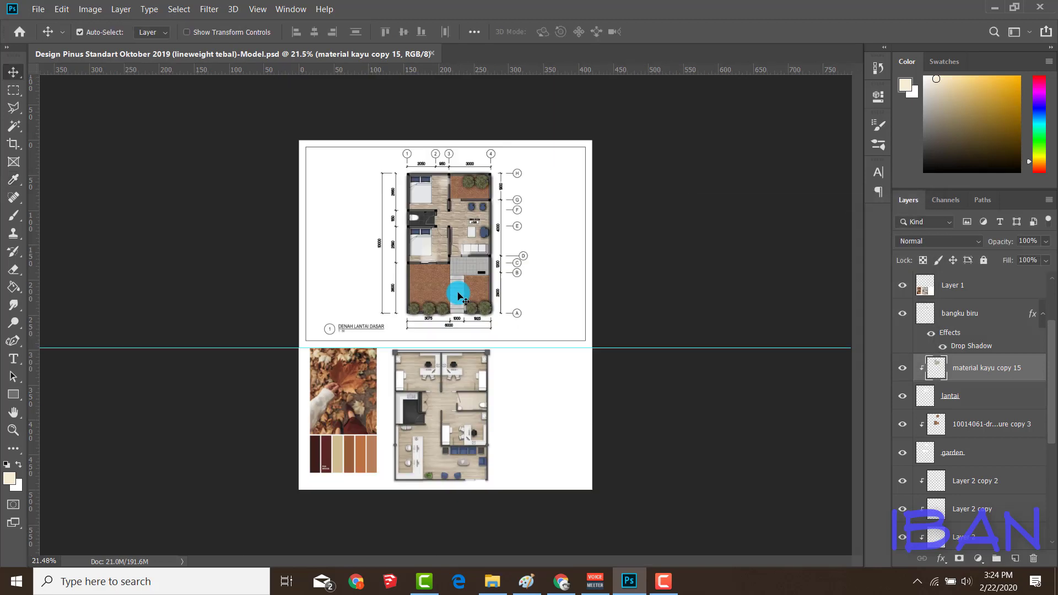
key("c")
left_click_drag(446, 505, 445, 430)
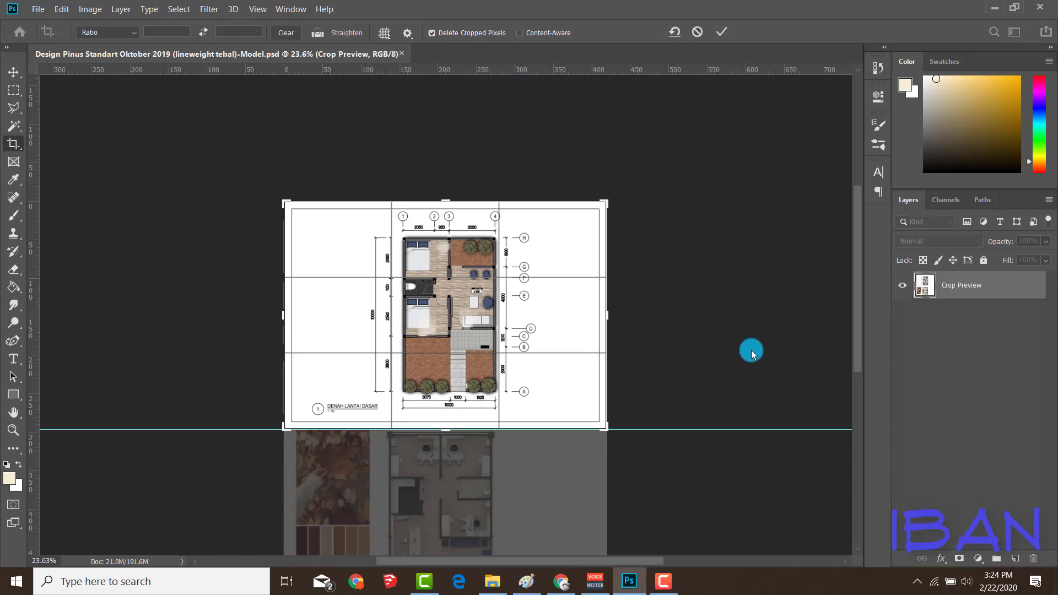
key("Return")
left_click(964, 282)
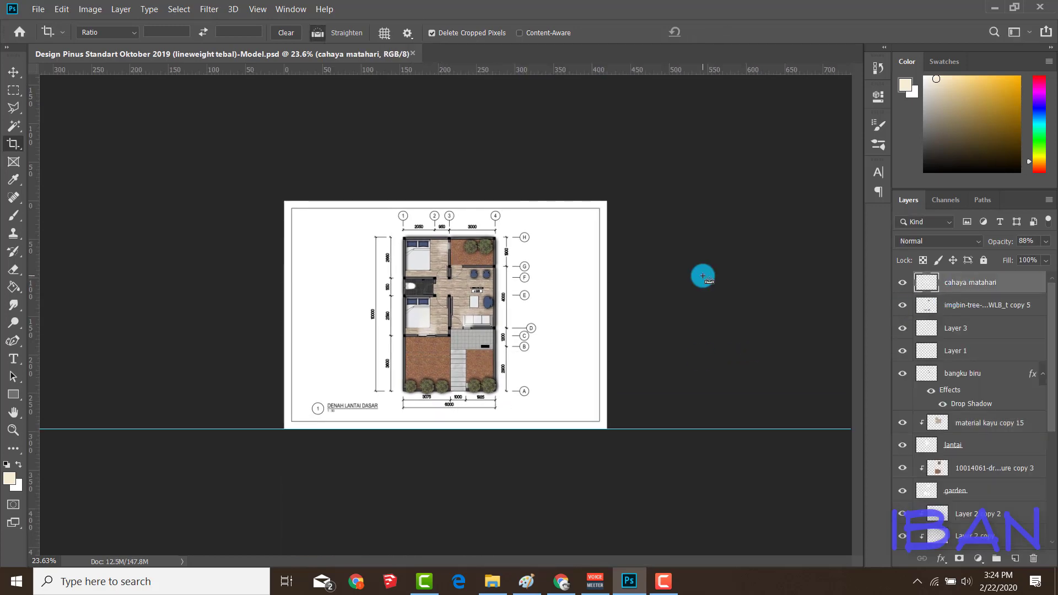
key("ctrl+shift+alt+e")
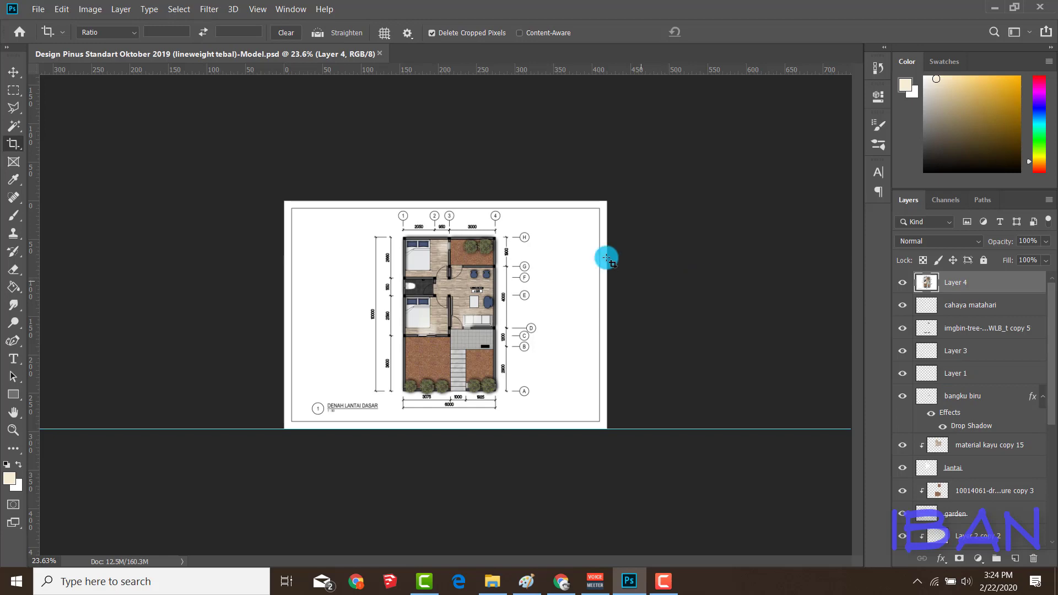
Step: Open the Camera Raw Filter on the merged layer and turn off the highlight clipping warning
left_click(209, 9)
left_click(217, 88)
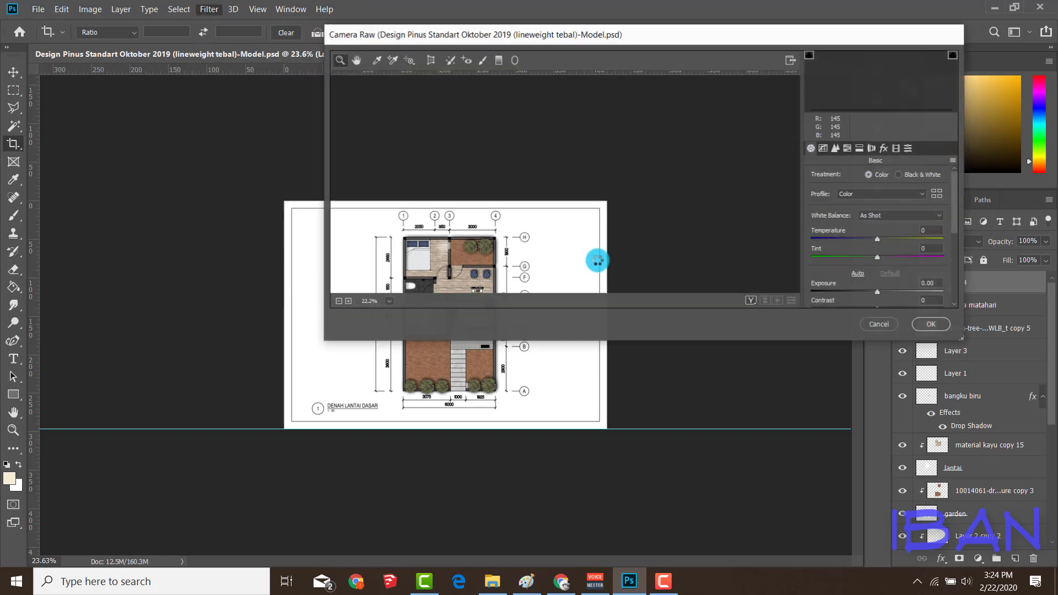
key("o")
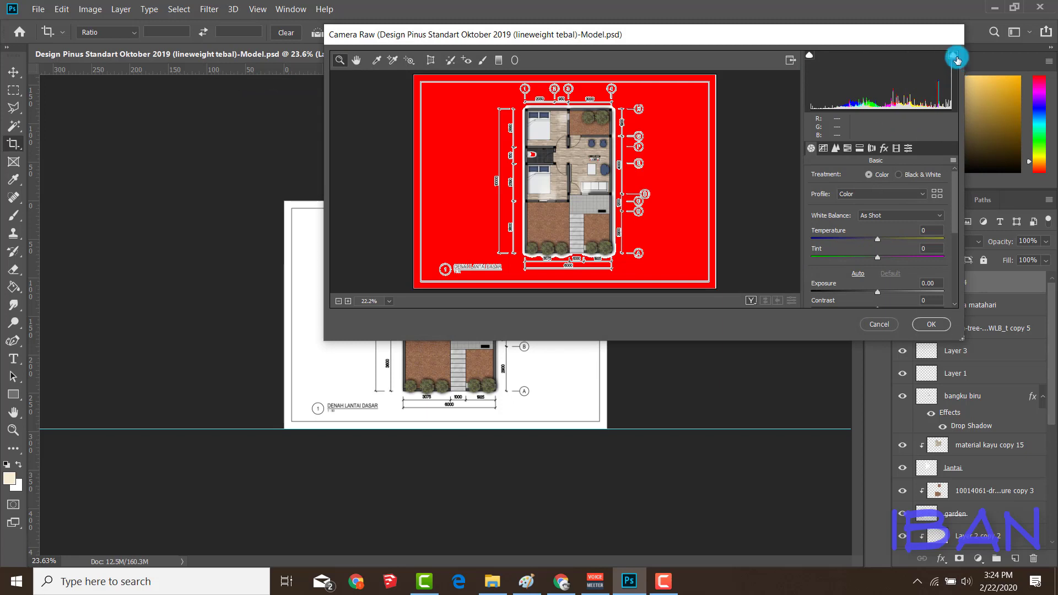
left_click(953, 55)
left_click(848, 147)
left_click(811, 148)
Step: Set Exposure +0.40, Highlights +3, Whites +2, Clarity +8, Vibrance +3, Saturation +8, and apply
scroll(877, 291, "down", 3)
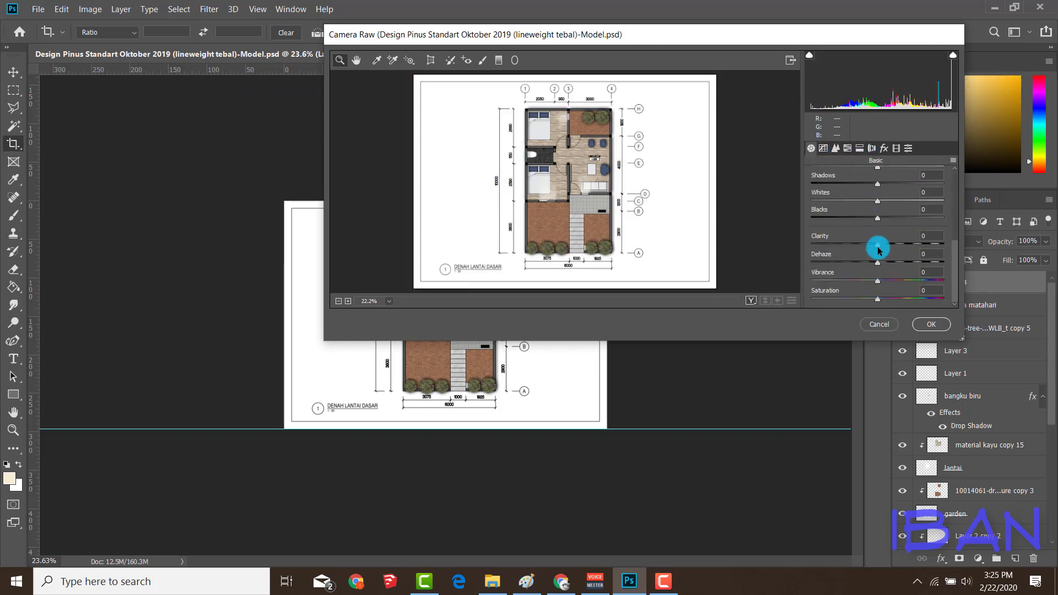
mouse_move(878, 243)
left_mouse_down()
mouse_move(891, 243)
mouse_move(878, 246)
left_mouse_up()
scroll(876, 196, "up", 3)
left_click_drag(879, 292, 883, 291)
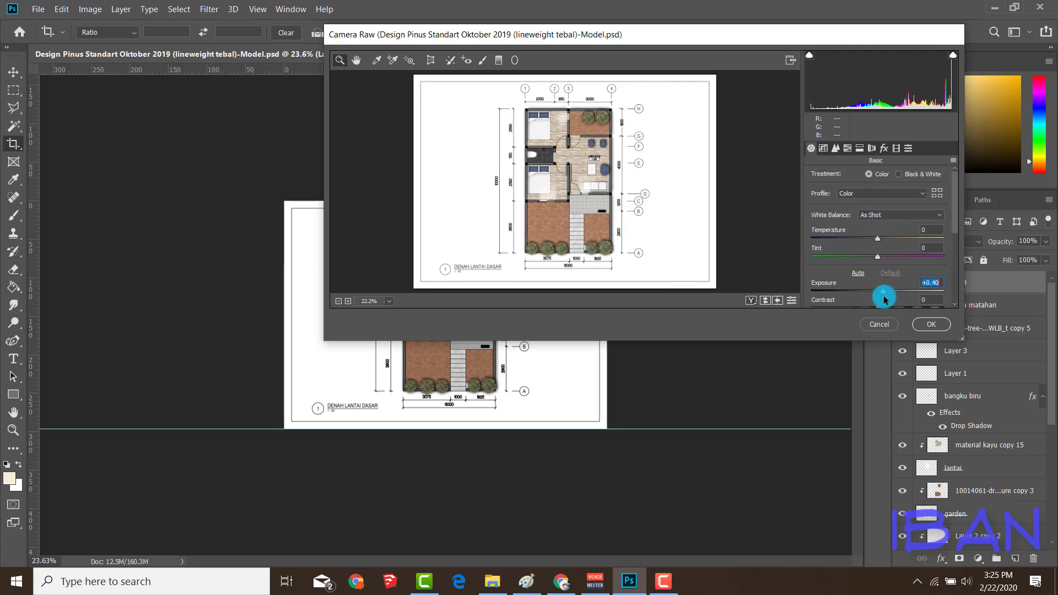
scroll(882, 265, "down", 2)
mouse_move(879, 245)
left_mouse_down()
mouse_move(891, 252)
mouse_move(879, 276)
left_mouse_up()
scroll(878, 276, "down", 1)
left_click_drag(877, 227, 881, 226)
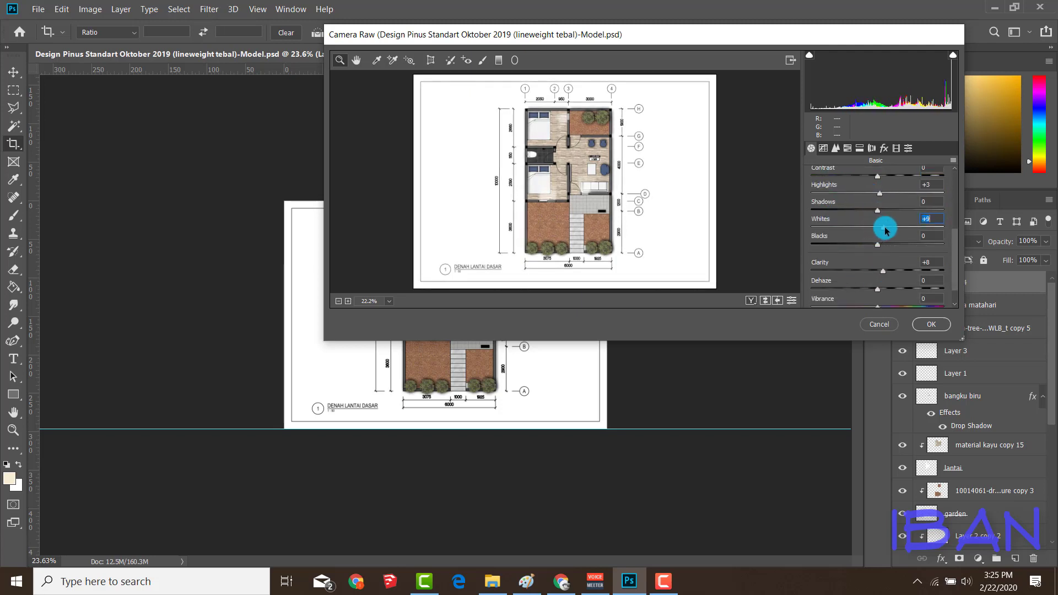
scroll(860, 257, "down", 1)
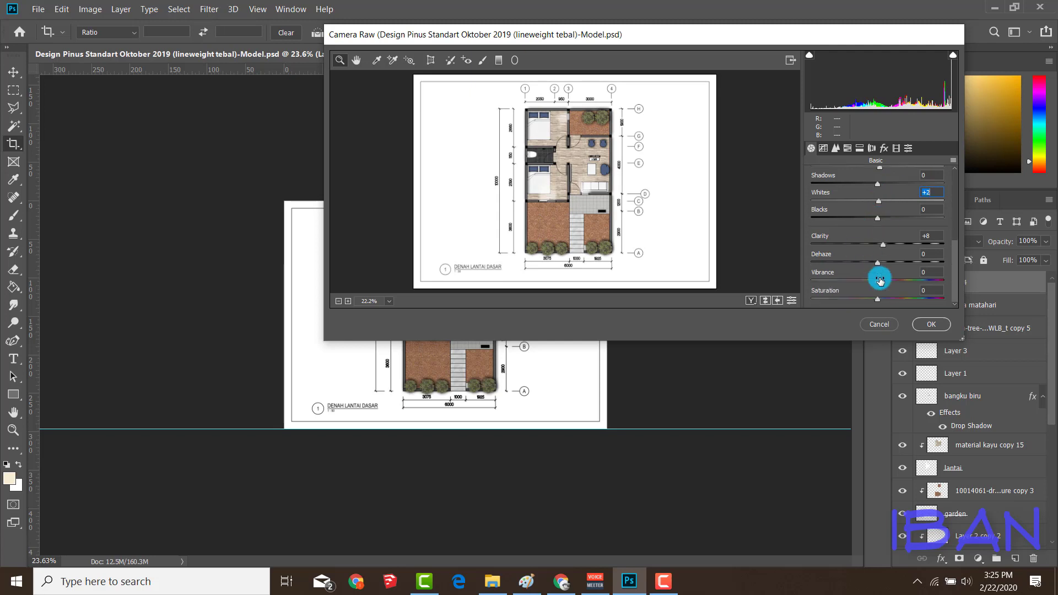
left_click_drag(877, 280, 879, 287)
left_click_drag(877, 298, 887, 306)
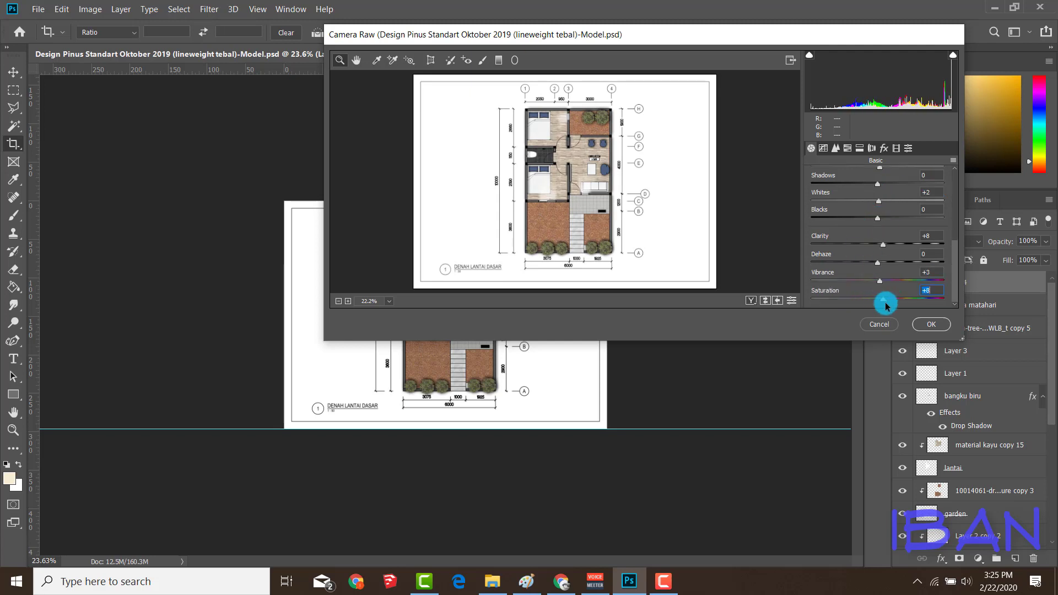
left_click(931, 324)
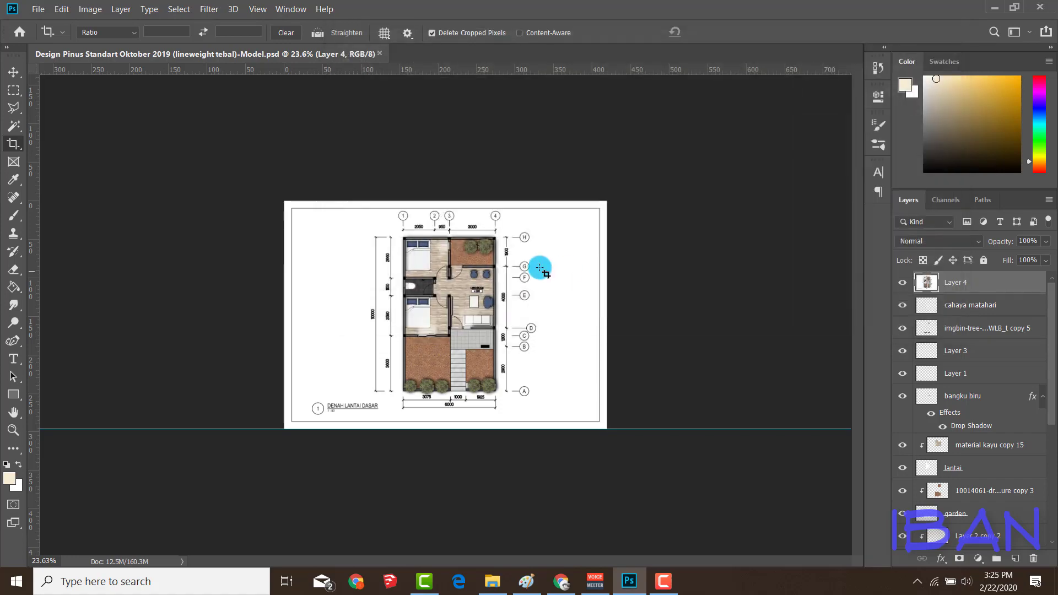
scroll(565, 312, "up", 3)
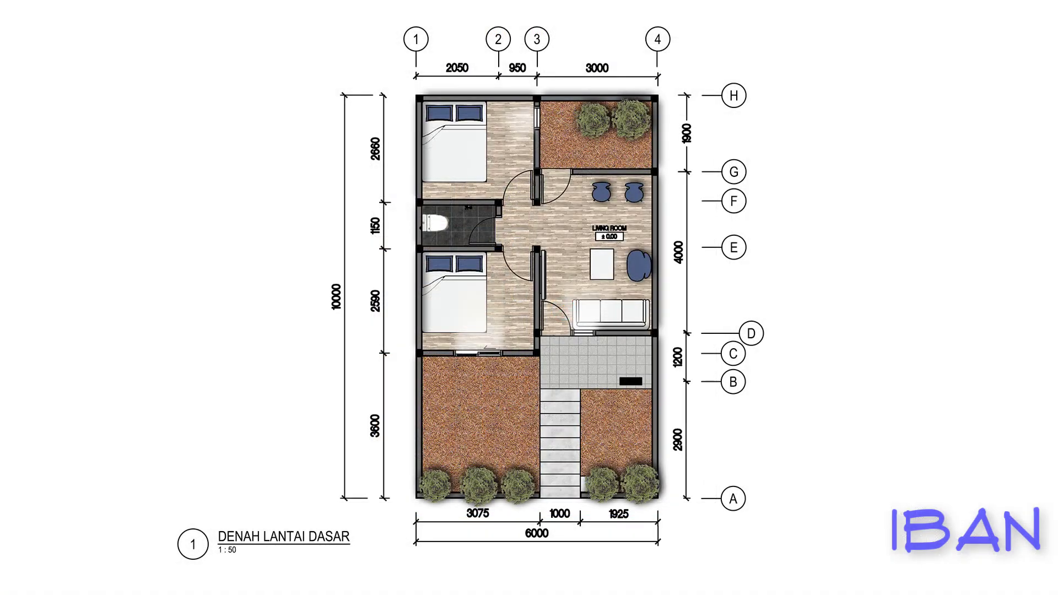